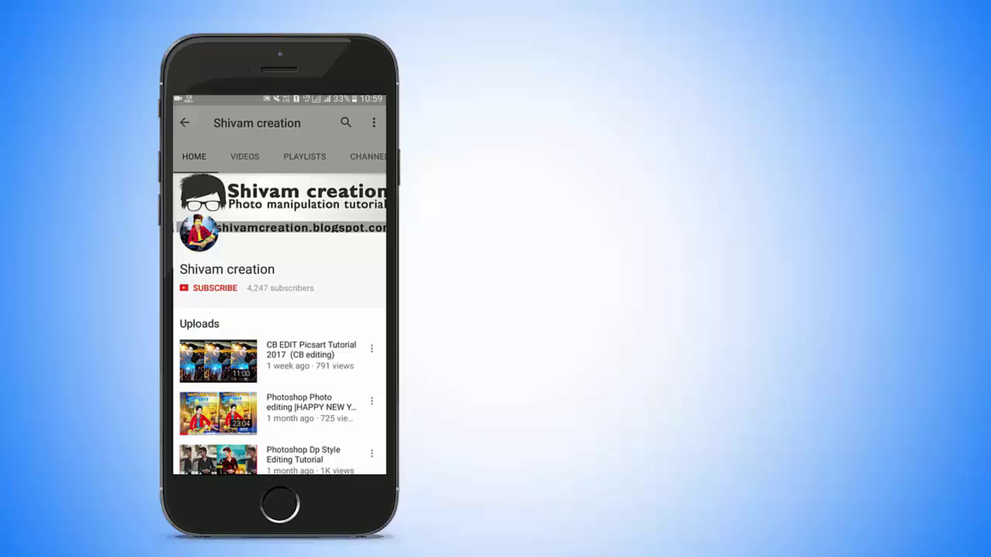
Brush the Quick Selection over the man's beanie, face and upper jacket on Layer 1
click(214, 288)
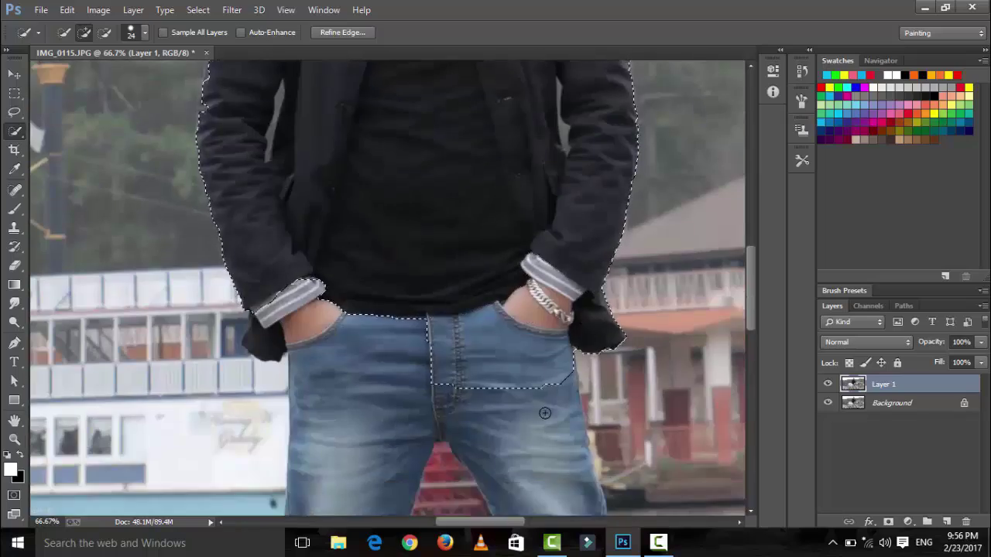
Extend the man's selection down over his legs and boots
scroll(629, 325, down, 15)
scroll(682, 465, right, 3)
scroll(505, 382, up, 3)
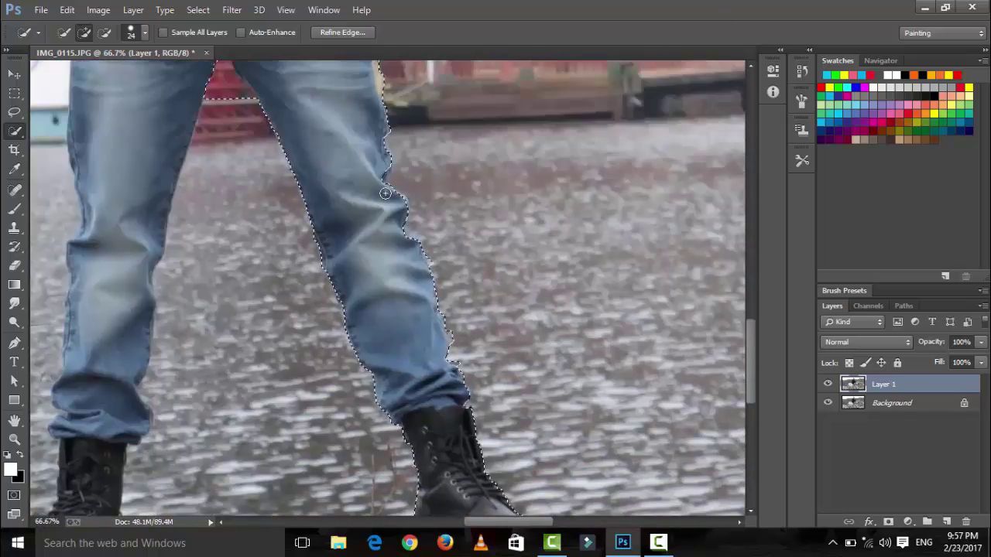
scroll(506, 383, up, 4)
scroll(511, 426, down, 1)
scroll(517, 463, down, 6)
scroll(516, 463, up, 3)
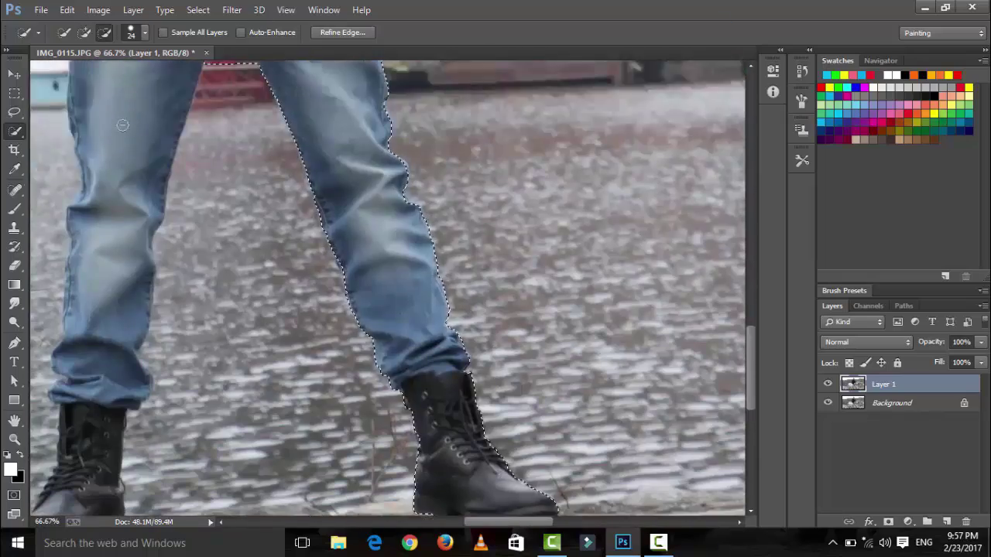
scroll(199, 137, up, 2)
drag(219, 77, 219, 83)
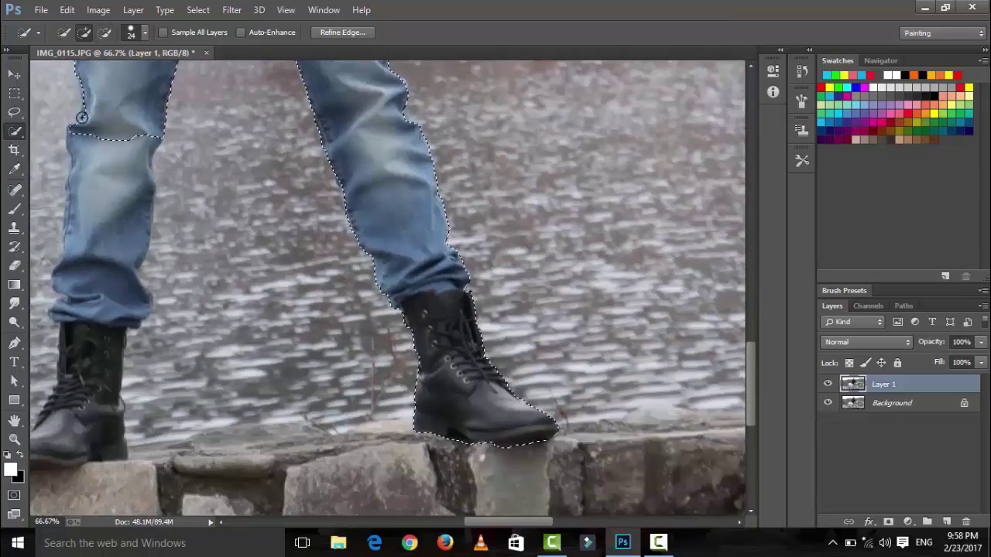
Keep refining the man's selection and switch to subtracting stray areas
scroll(219, 83, down, 5)
scroll(143, 380, left, 5)
scroll(398, 481, up, 3)
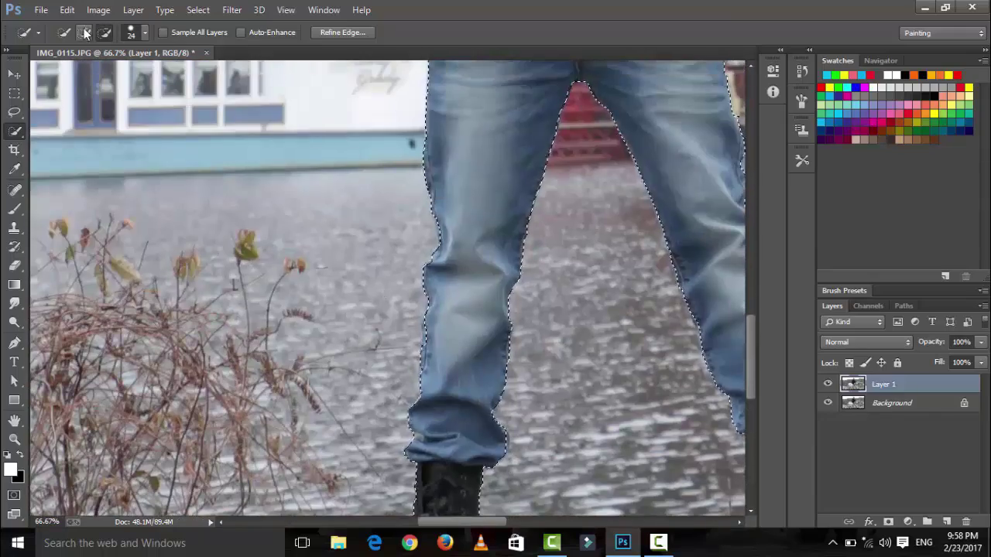
scroll(387, 425, up, 1)
scroll(372, 348, up, 3)
scroll(352, 273, up, 3)
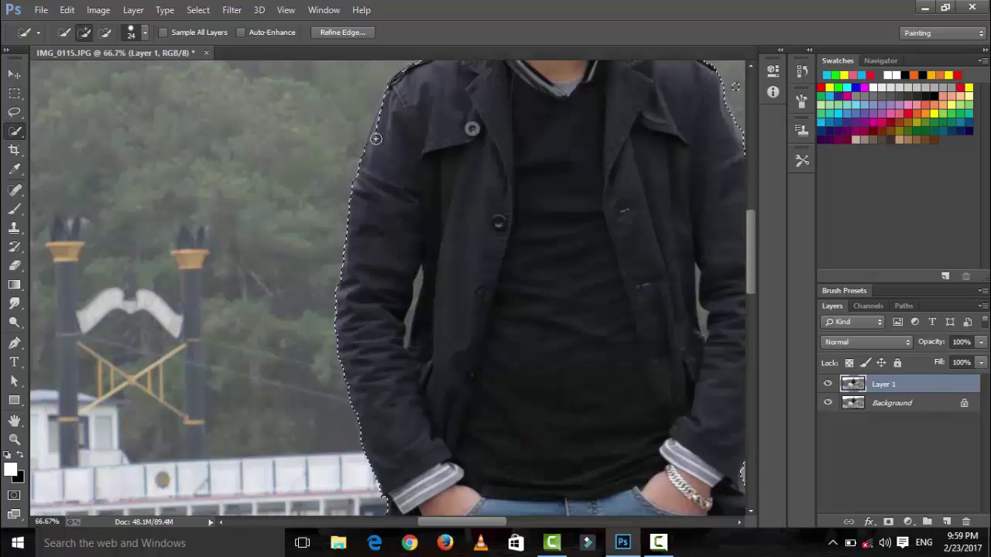
scroll(352, 273, up, 3)
drag(501, 163, 454, 162)
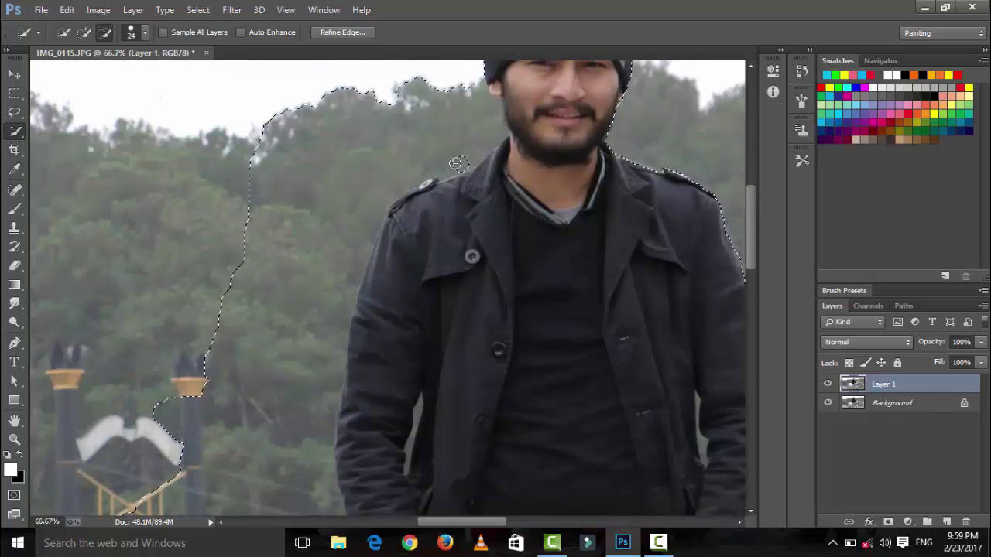
scroll(411, 160, down, 3)
alt+click(273, 196)
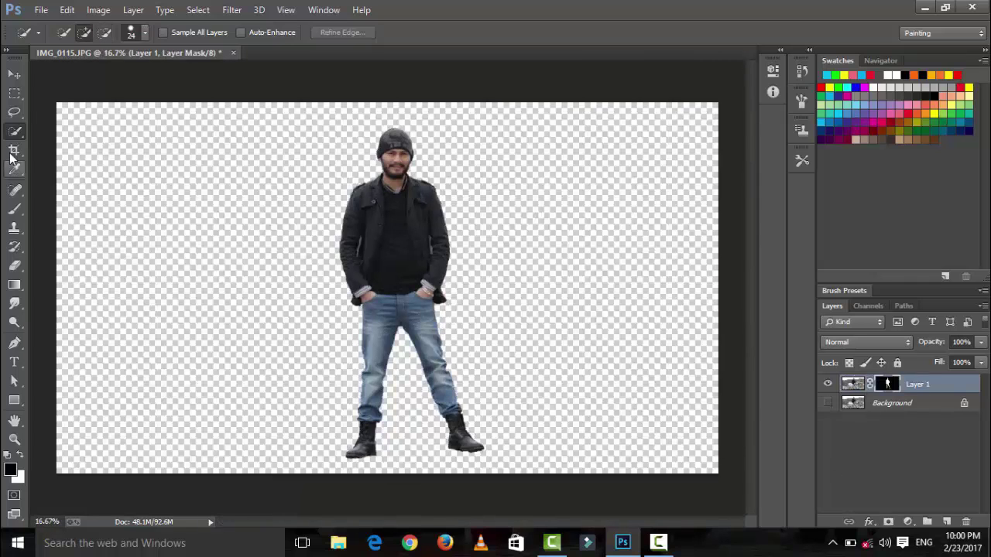
Crop the left, right and top edges in to a tall portrait frame around the man
click(14, 150)
mouse_move(68, 302)
mouse_down()
mouse_move(67, 272)
mouse_move(159, 284)
mouse_up()
drag(616, 288, 516, 274)
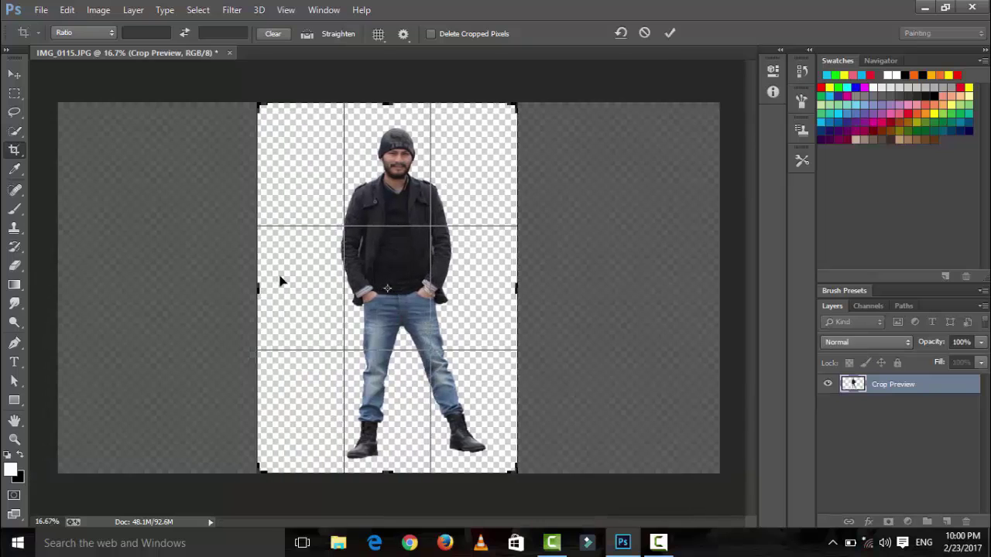
drag(259, 287, 269, 287)
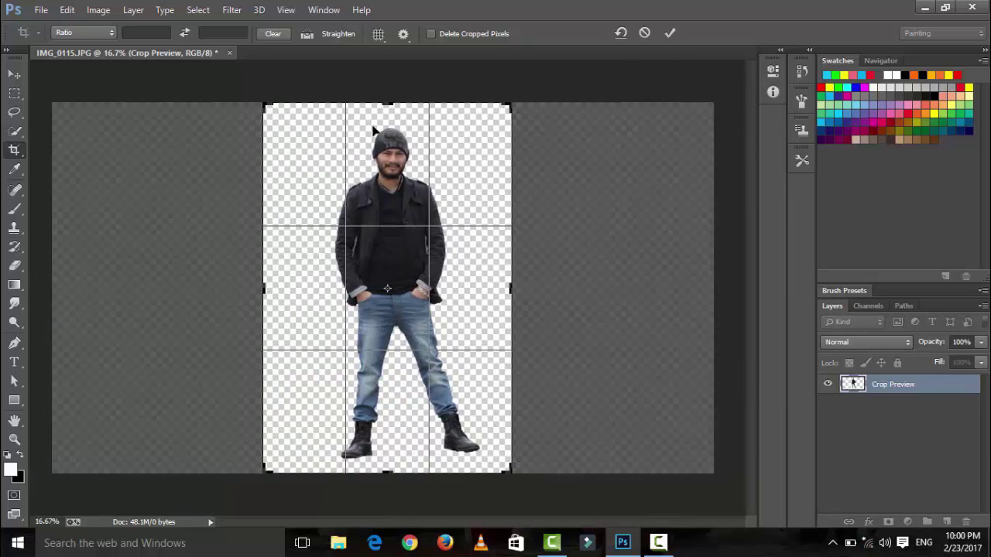
drag(381, 103, 389, 98)
click(670, 34)
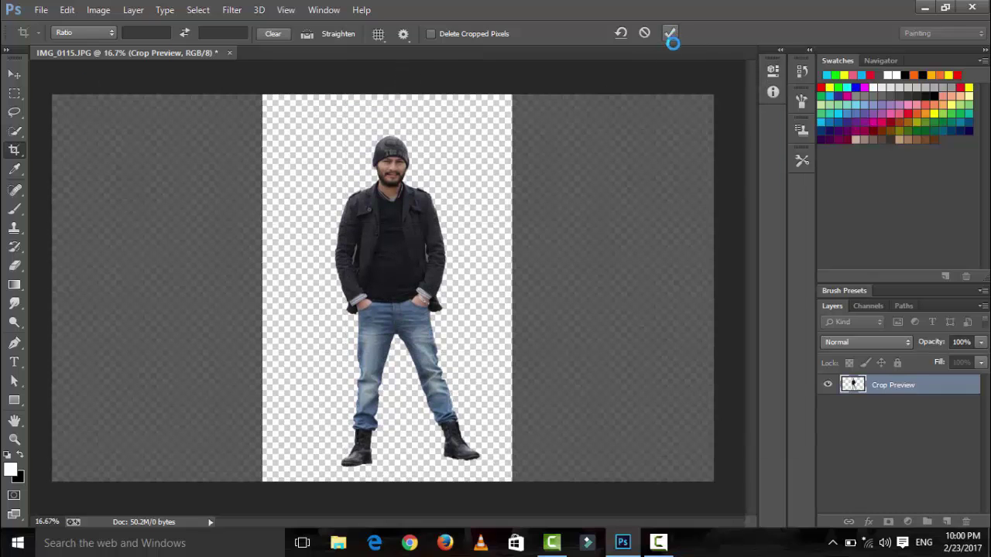
Add a cyan Solid Color fill layer behind the man, then bring up Camera Raw (Ctrl+Shift+A) for his layer
key(ctrl+plus)
key(ctrl+plus)
key(ctrl+plus)
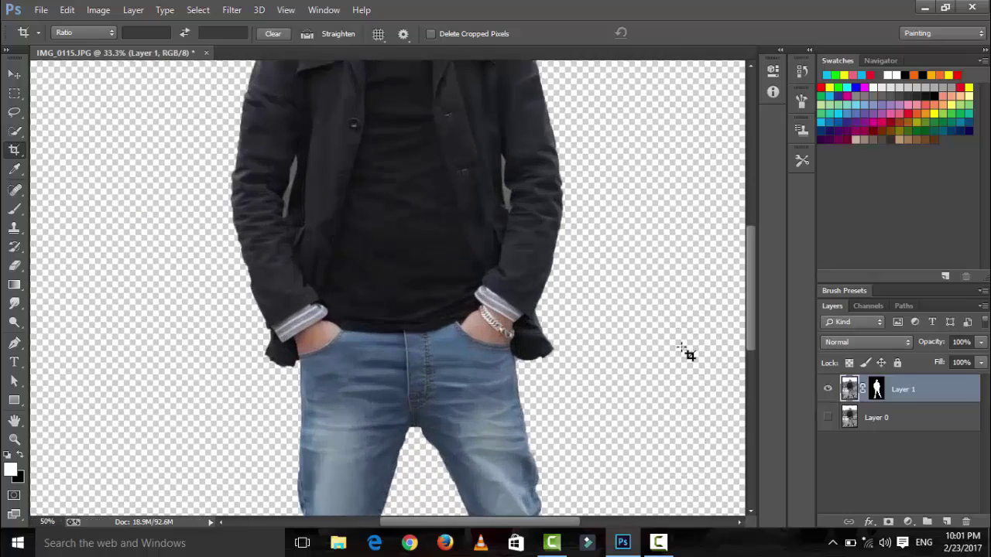
key(ctrl+plus)
key(ctrl+plus)
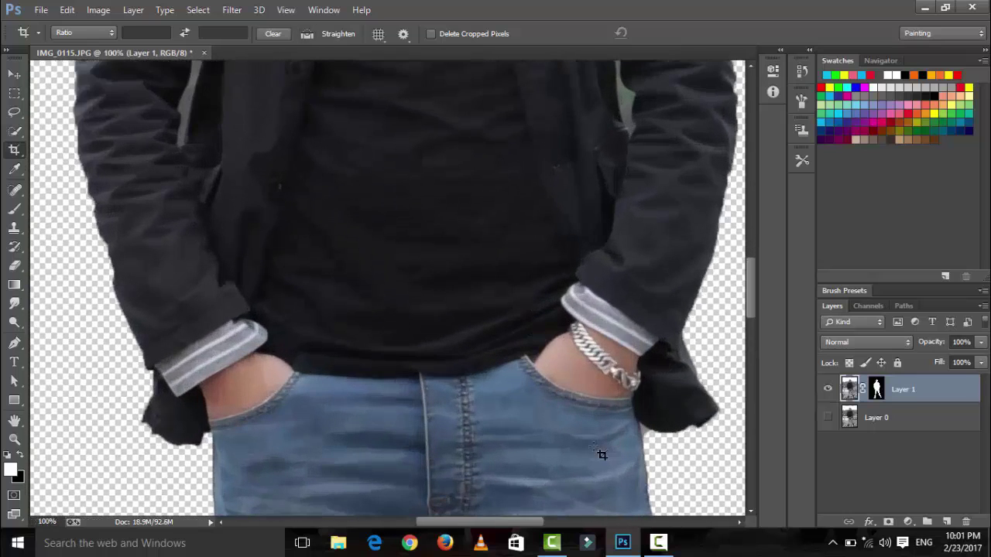
click(870, 418)
click(906, 521)
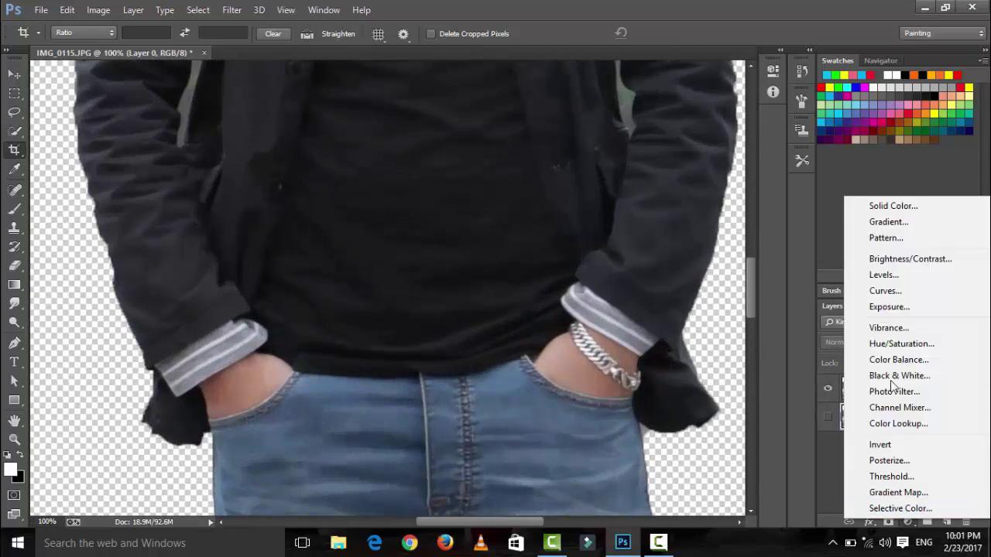
click(886, 206)
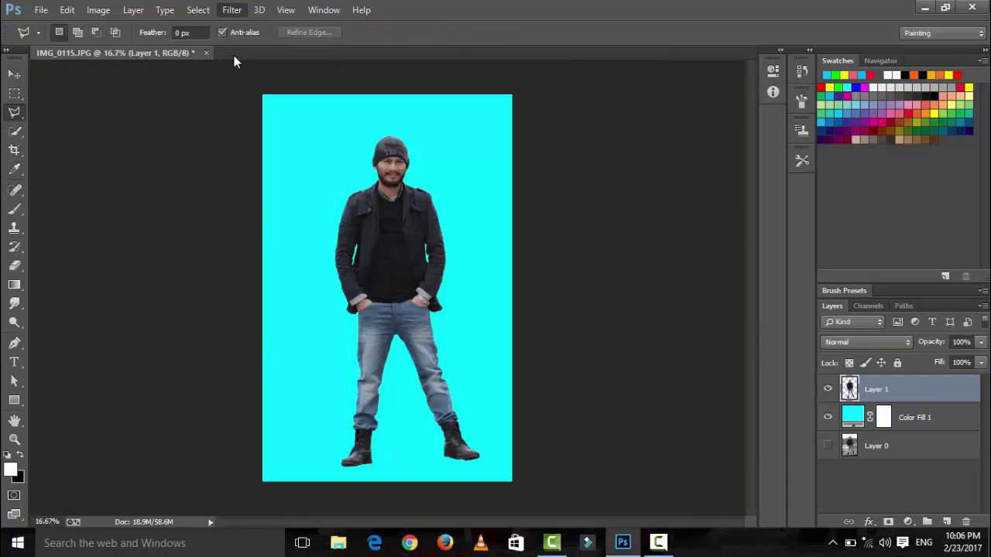
key(ctrl+shift+a)
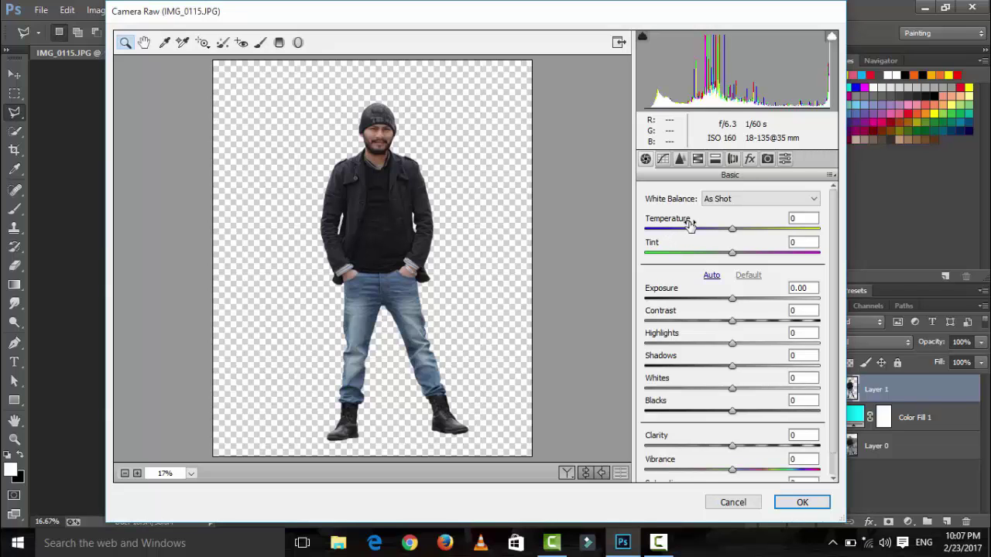
In Camera Raw set Highlights -53, Shadows +100 and Whites about +55
click(685, 343)
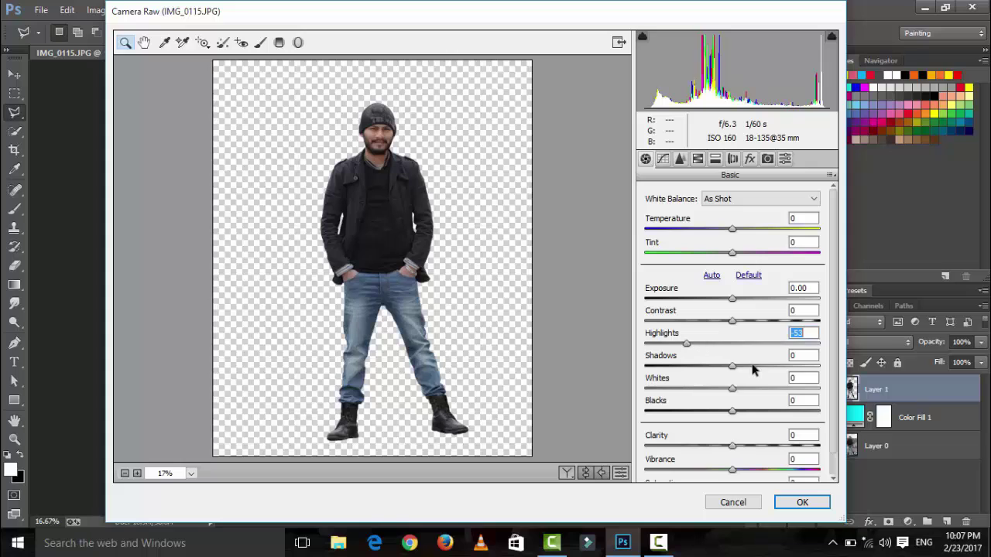
drag(752, 367, 822, 367)
click(735, 389)
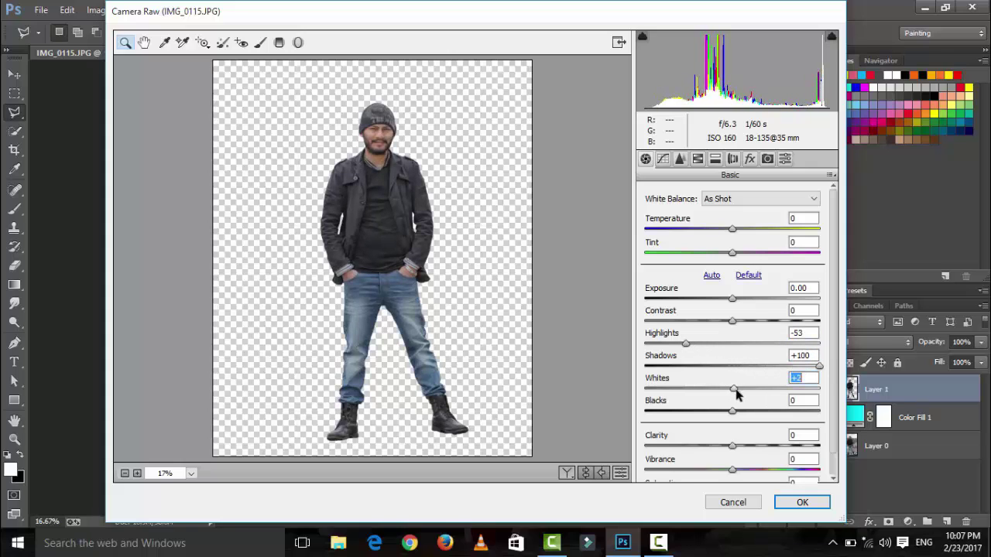
mouse_move(735, 395)
mouse_down()
mouse_move(779, 392)
mouse_move(770, 393)
mouse_up()
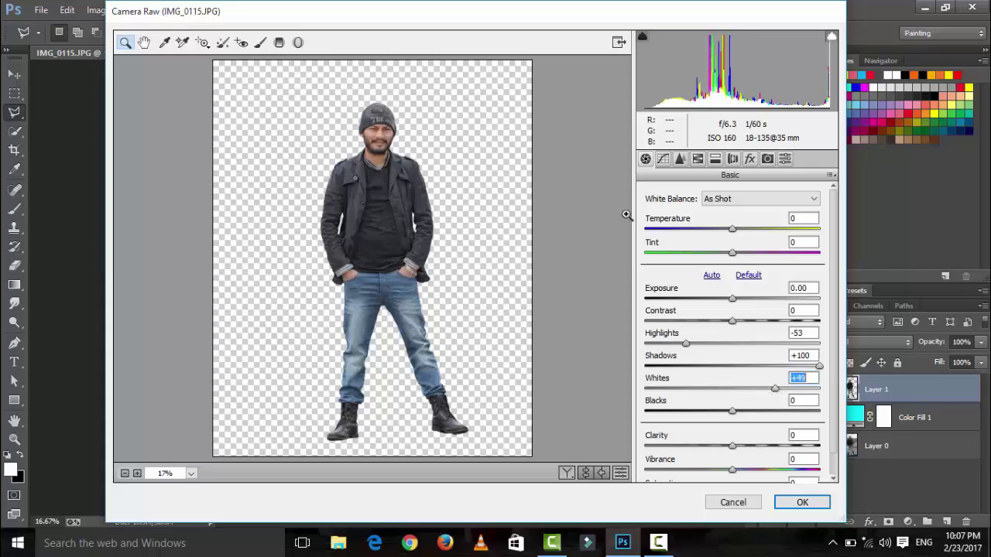
In camera calibration set blue primary saturation +49 and raise green primary saturation
click(663, 160)
click(679, 160)
click(697, 161)
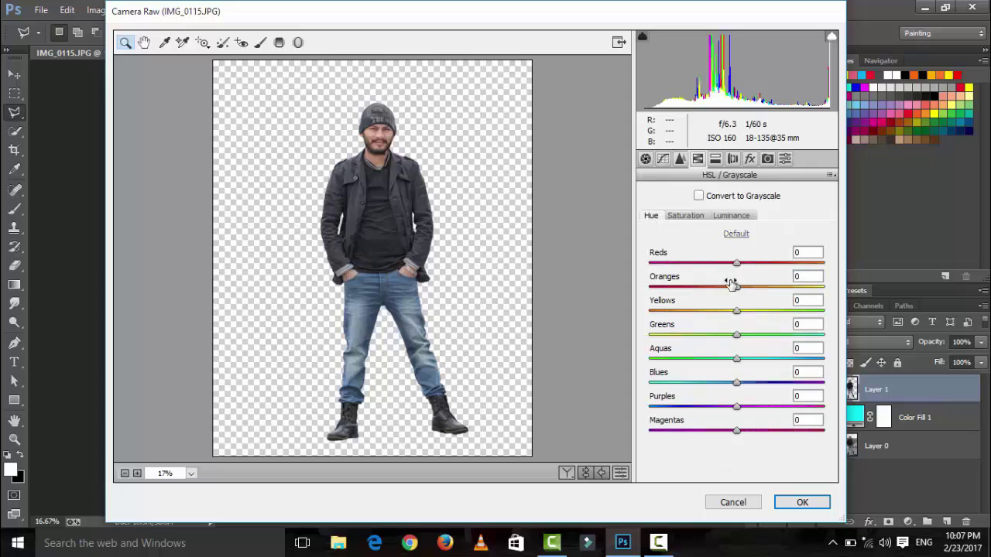
click(768, 158)
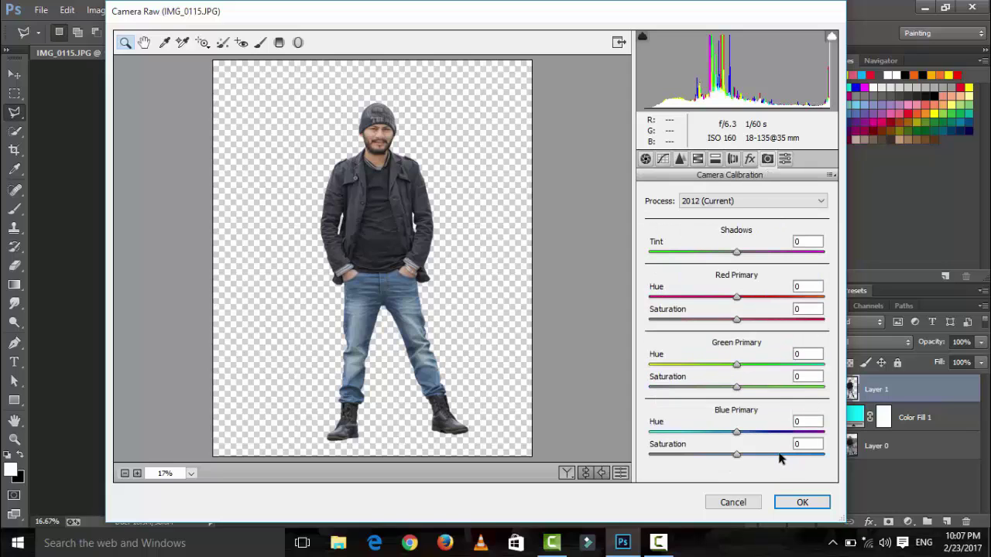
drag(780, 456, 784, 457)
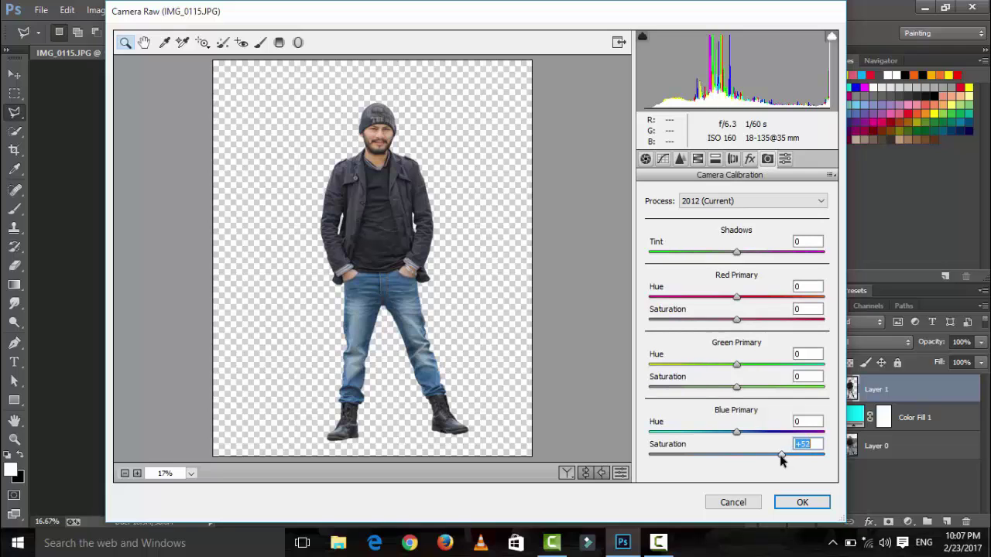
drag(780, 460, 779, 460)
drag(758, 391, 747, 392)
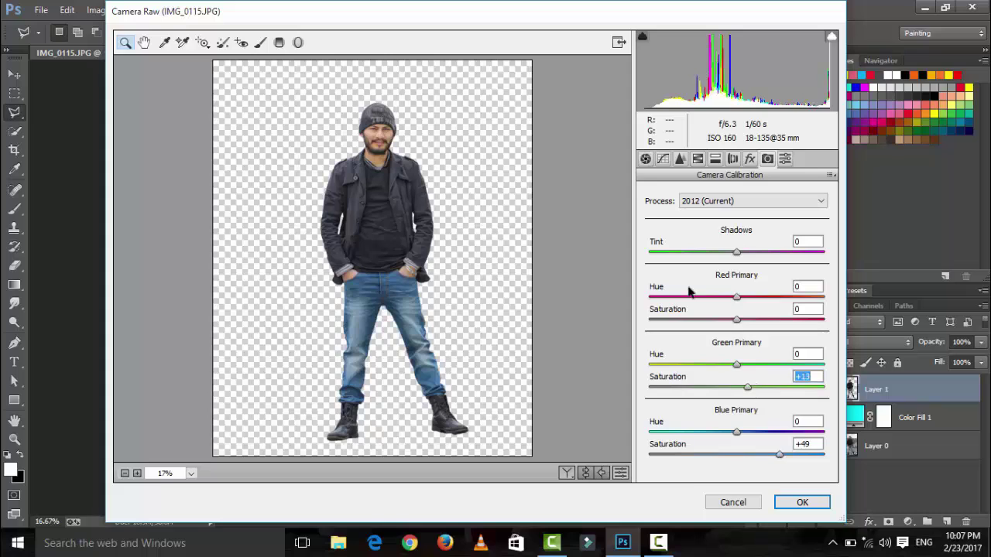
Add slight contrast, more whites and clarity in Basic, and apply the Camera Raw edits
click(645, 160)
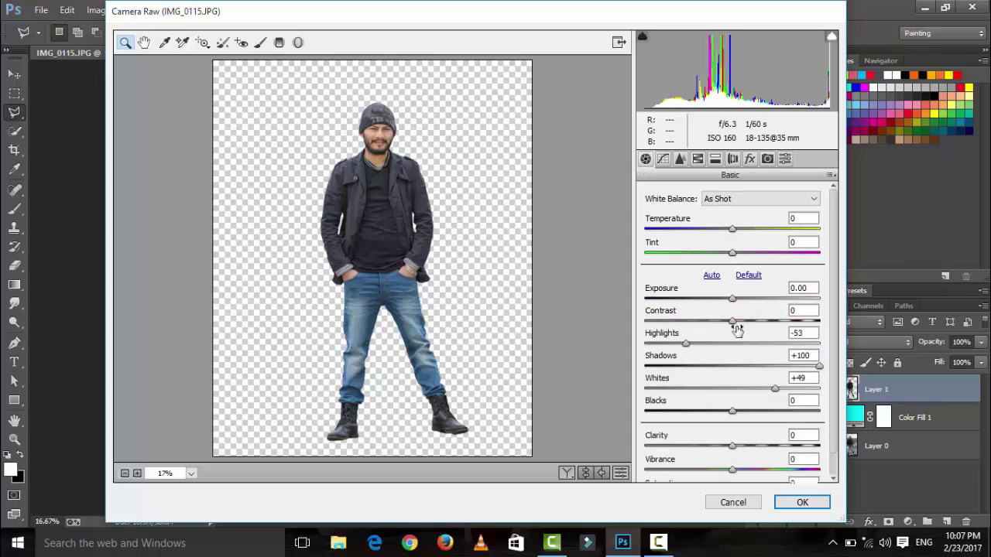
drag(732, 321, 736, 322)
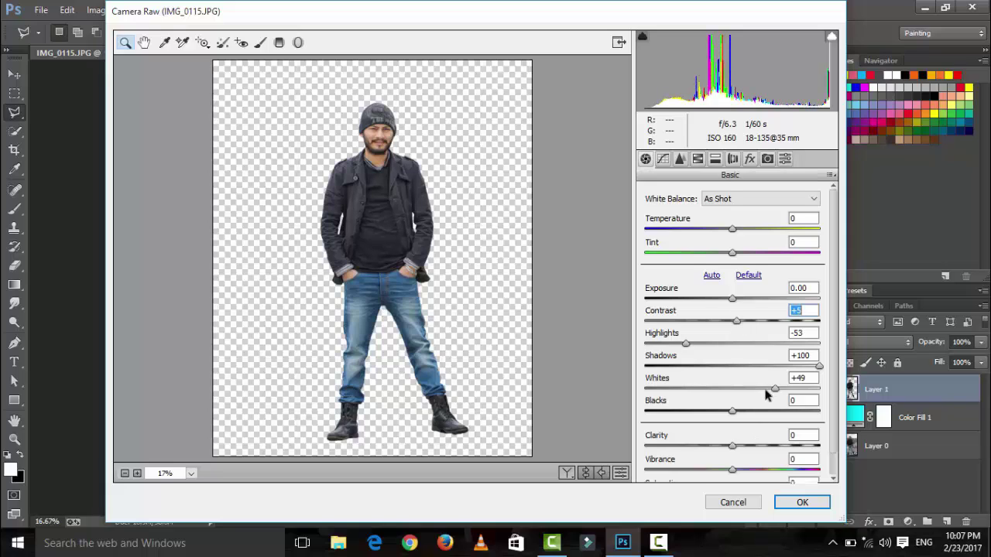
drag(765, 385, 779, 389)
drag(733, 447, 739, 449)
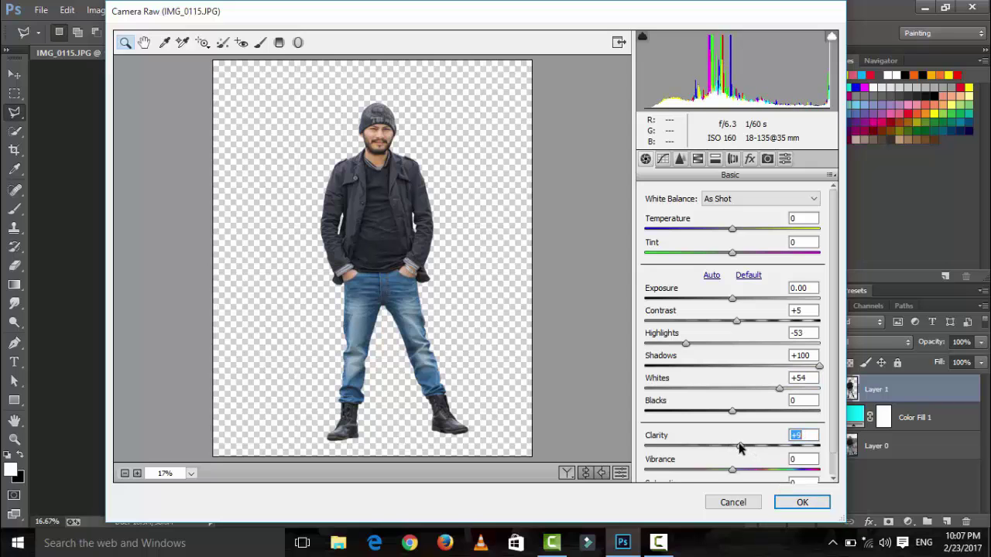
click(802, 502)
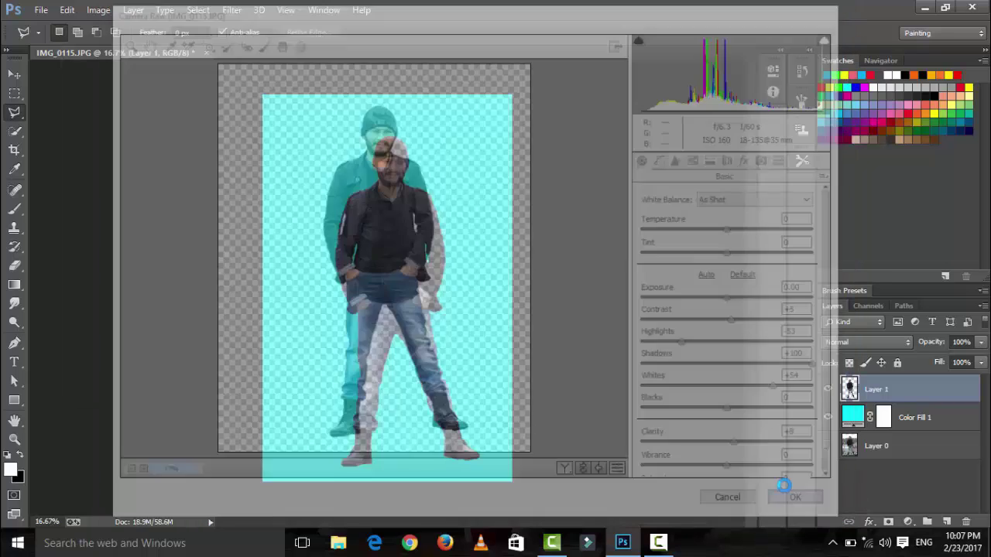
Duplicate the man's layer and open Camera Raw Filter on the copy
key(ctrl+j)
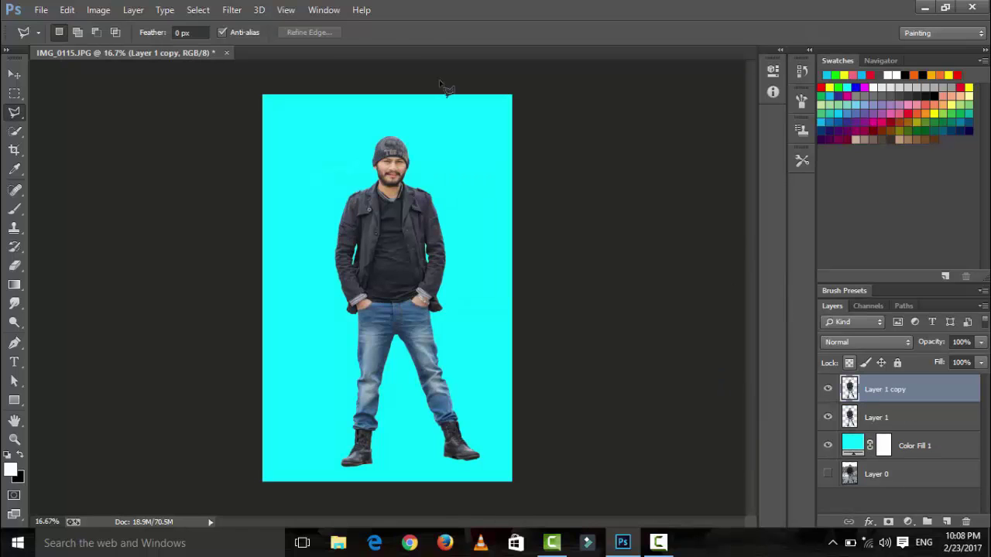
click(232, 9)
click(254, 94)
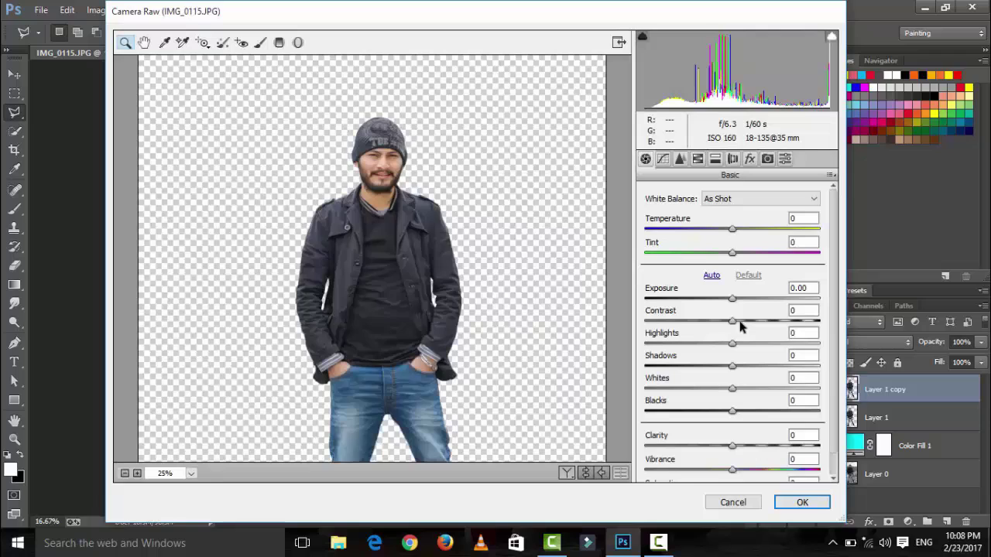
Set Contrast +100, Highlights -100, Shadows +100, Whites +4, Clarity +100 and darker blacks
drag(739, 327, 819, 321)
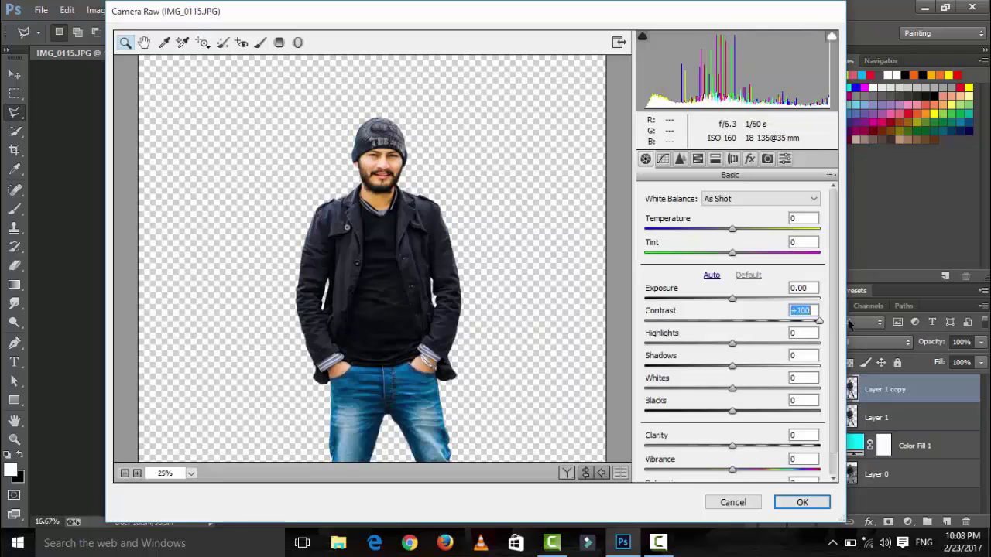
drag(703, 345, 590, 341)
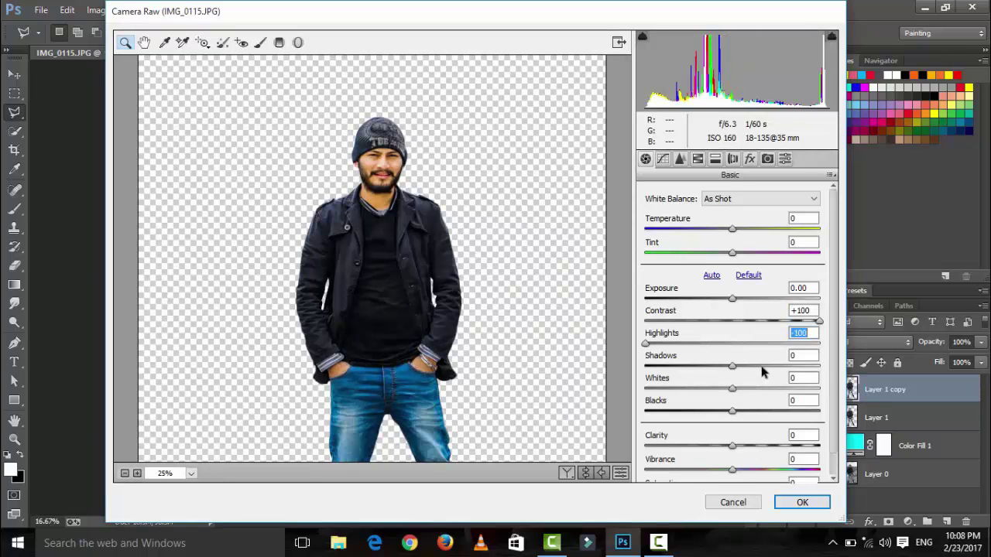
drag(765, 367, 853, 368)
mouse_move(689, 389)
mouse_down()
mouse_move(735, 388)
mouse_move(690, 411)
mouse_up()
scroll(689, 412, down, 1)
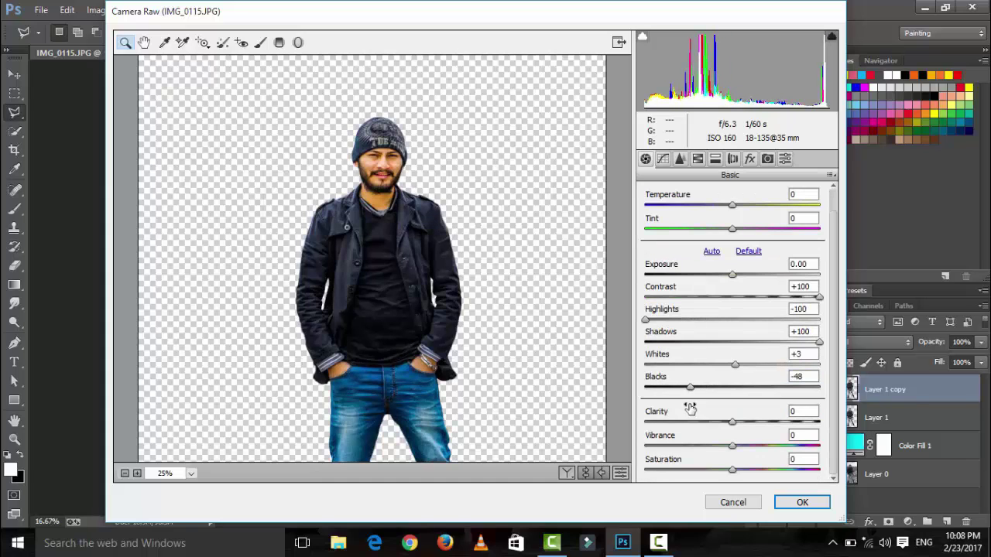
drag(681, 366, 807, 365)
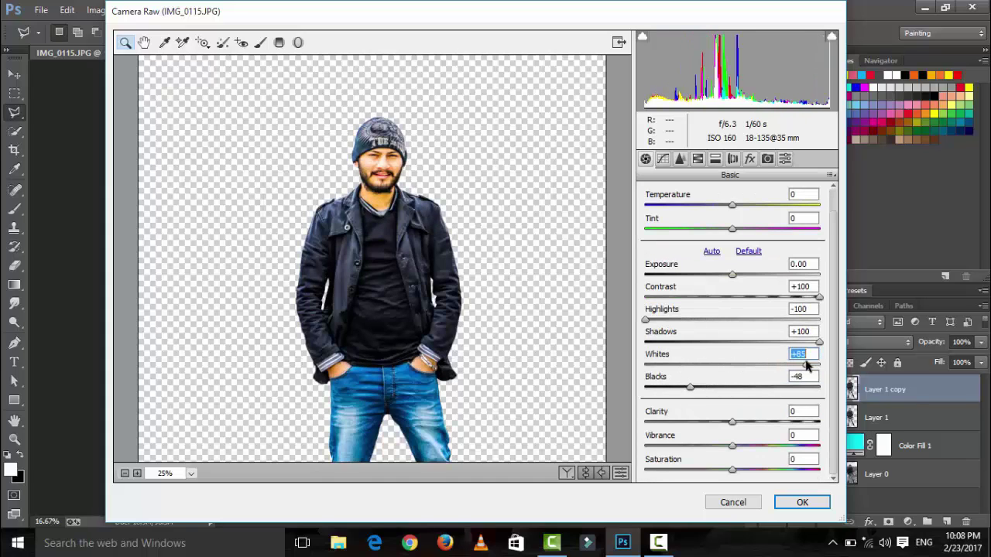
drag(729, 367, 735, 367)
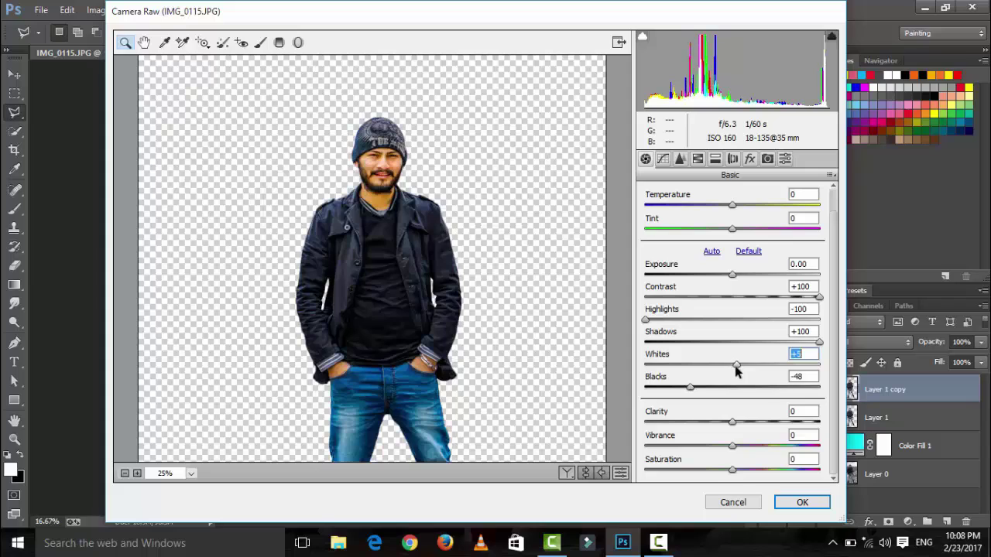
drag(770, 422, 827, 421)
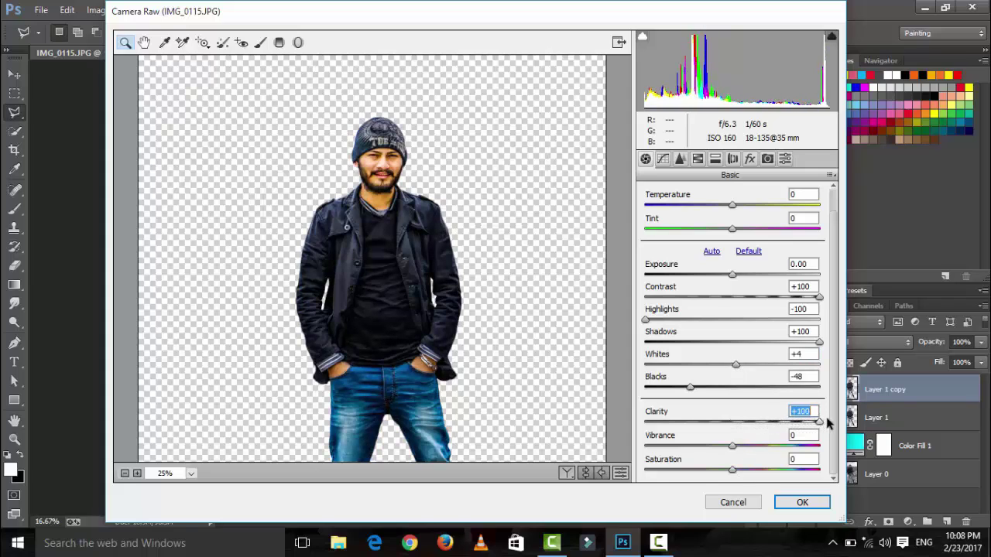
Set tone curve Darks to 20 and blue primary saturation to +100
click(664, 159)
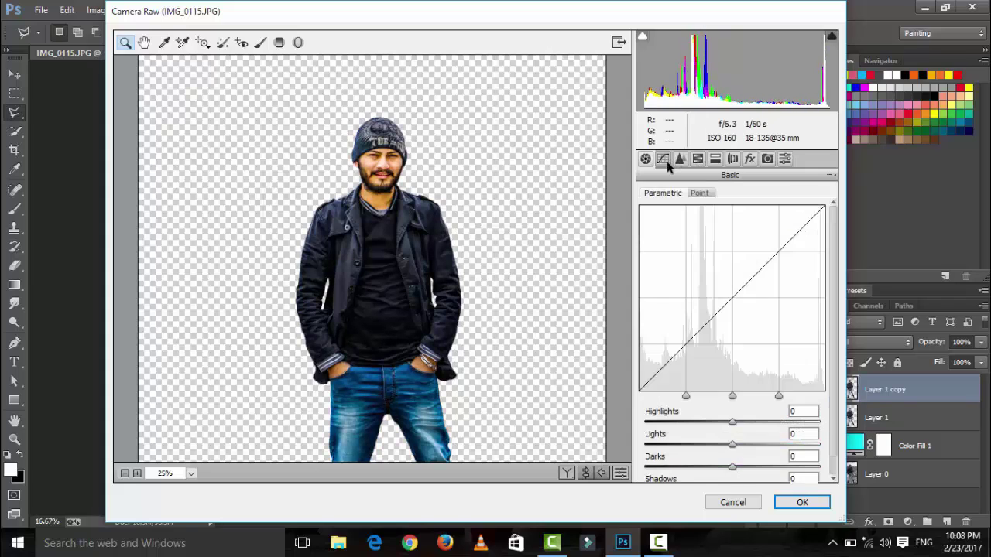
mouse_move(748, 469)
mouse_down()
mouse_move(797, 462)
mouse_move(746, 463)
mouse_up()
text(20)
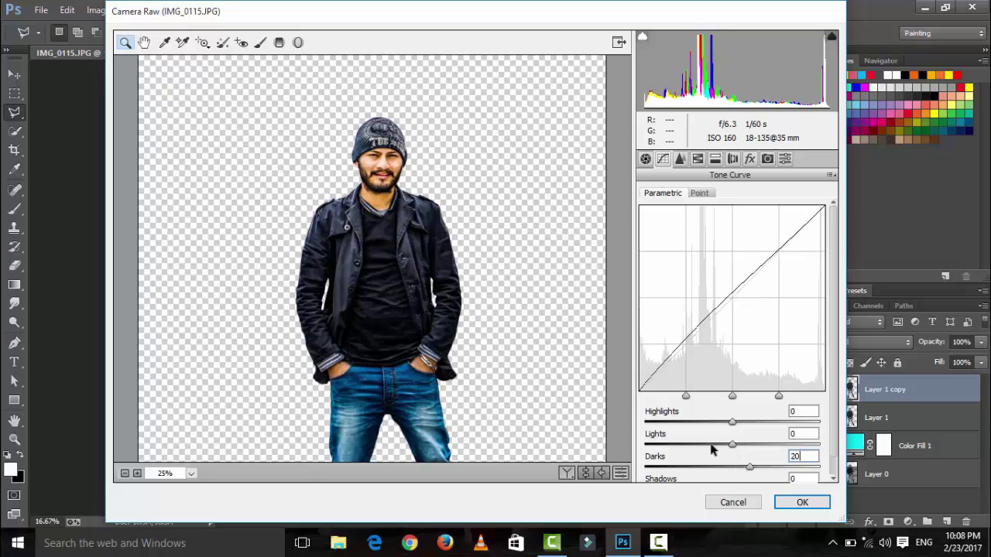
click(767, 158)
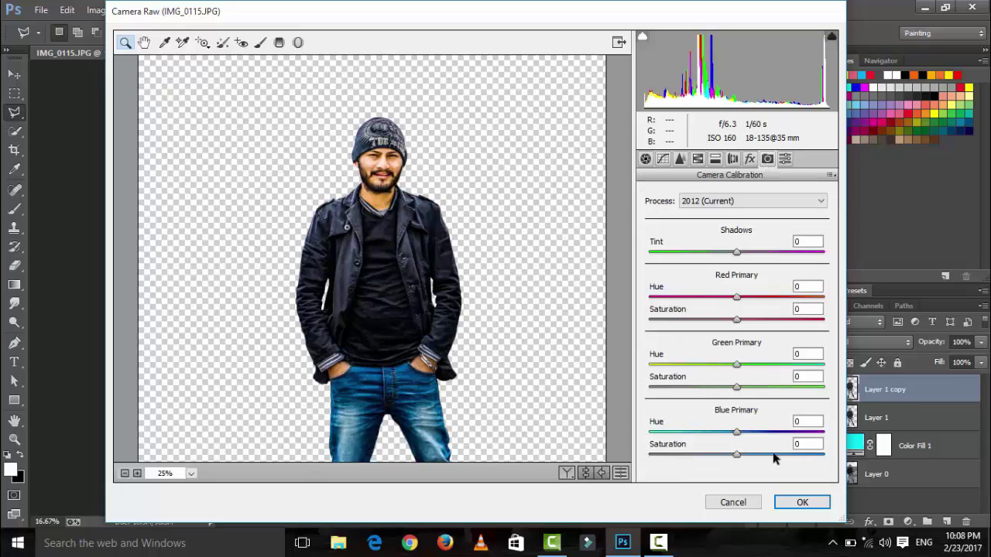
drag(772, 457, 844, 462)
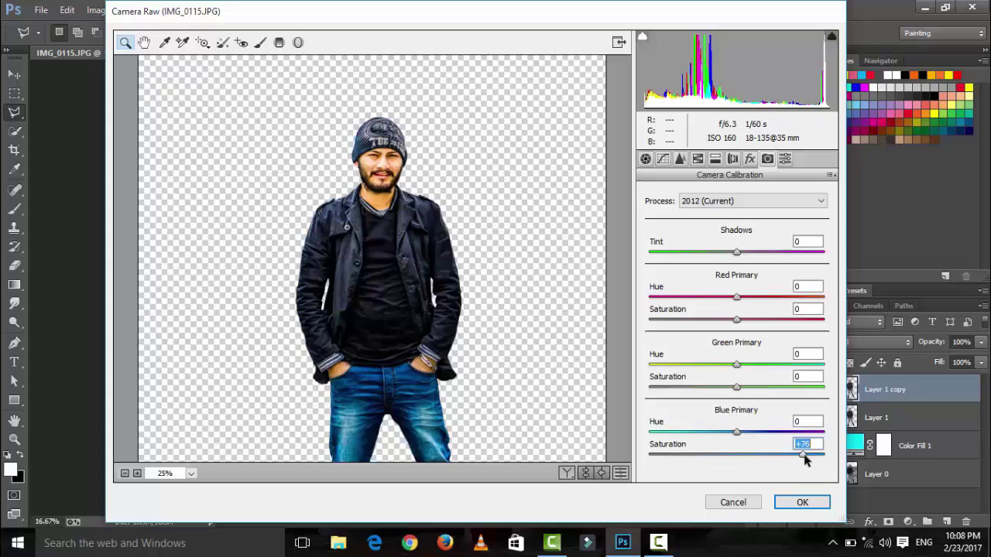
Set Vibrance -18 and Blacks -65, then apply the grade to Layer 1 copy
click(645, 159)
click(687, 446)
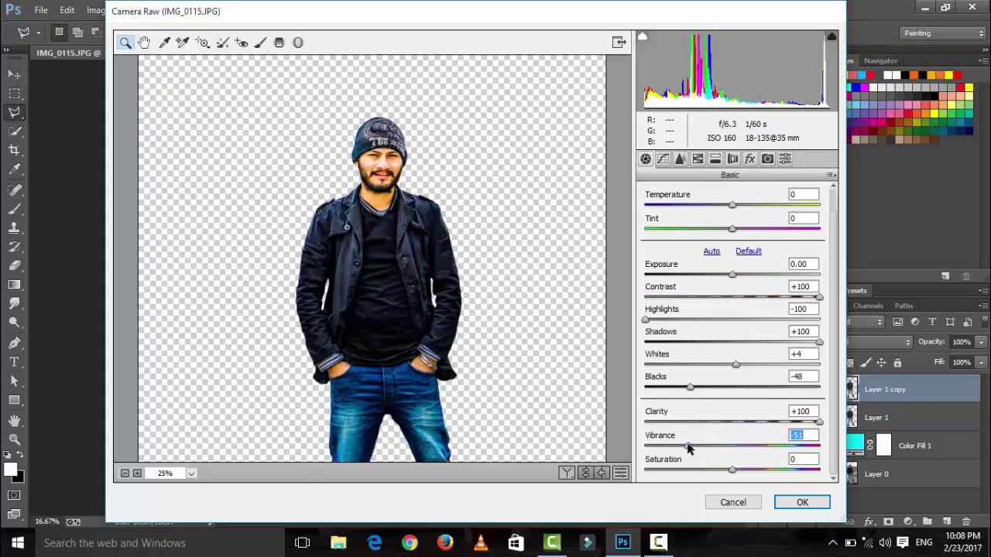
click(718, 446)
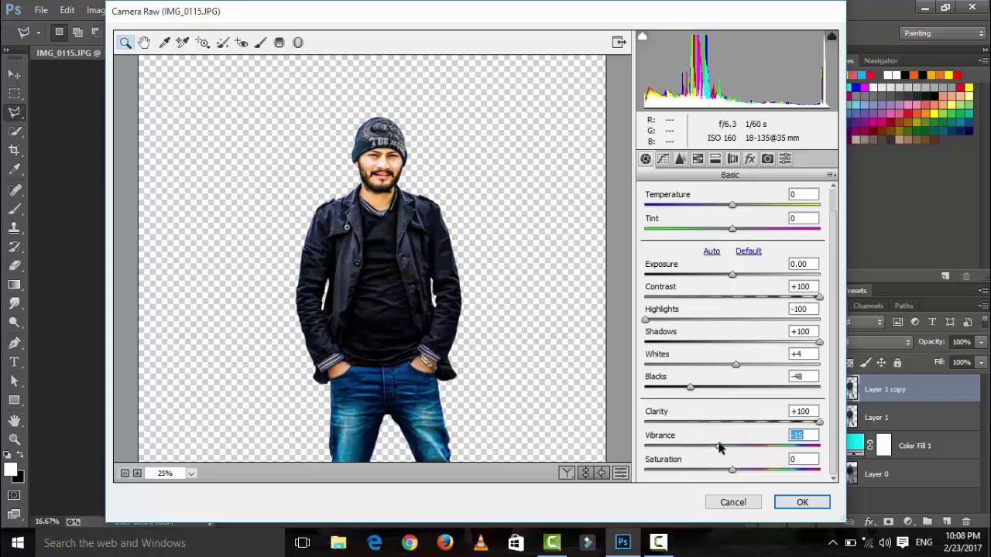
drag(718, 447, 716, 448)
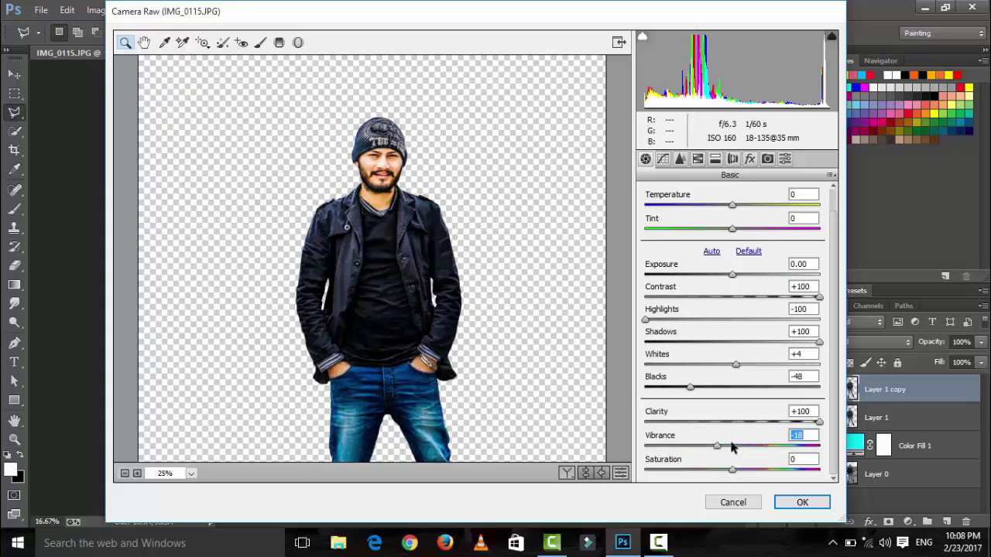
click(671, 387)
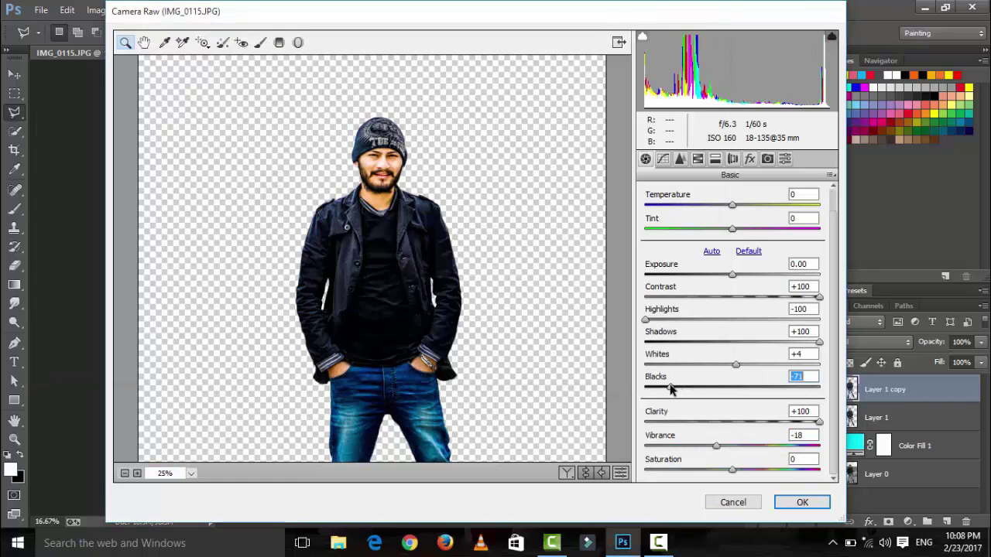
drag(670, 389, 675, 390)
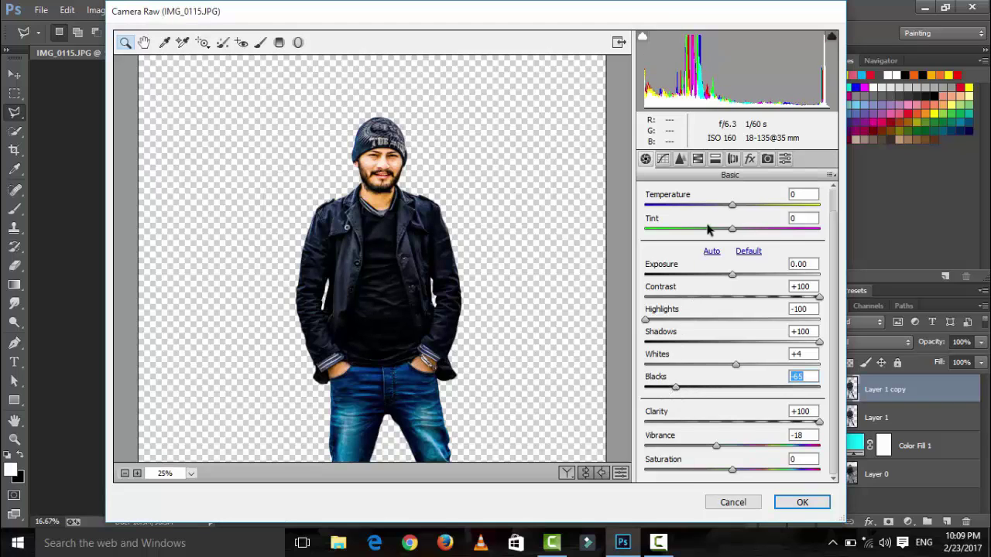
click(795, 510)
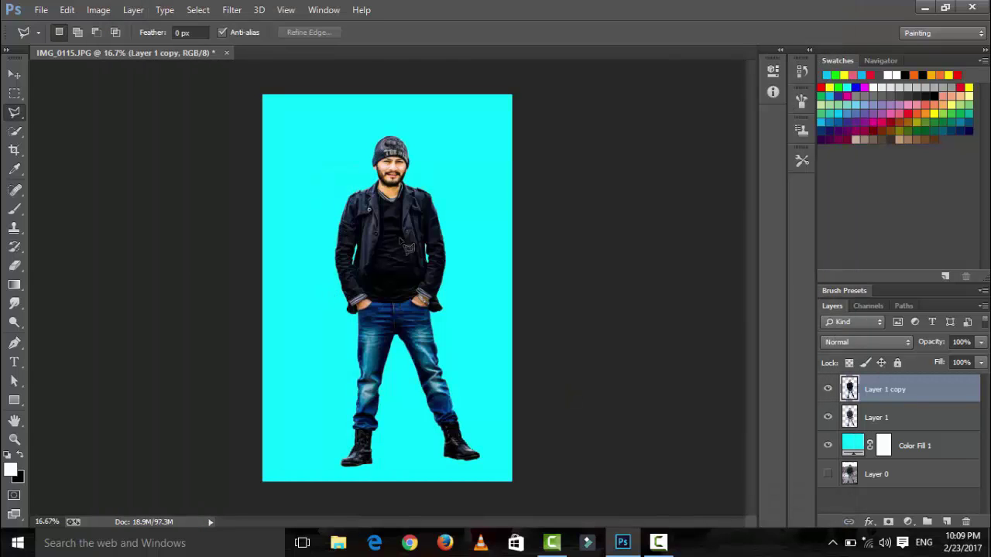
scroll(408, 248, up, 1)
scroll(408, 247, up, 1)
Set up the Eraser with a 71 px brush at 100% opacity
scroll(418, 233, up, 1)
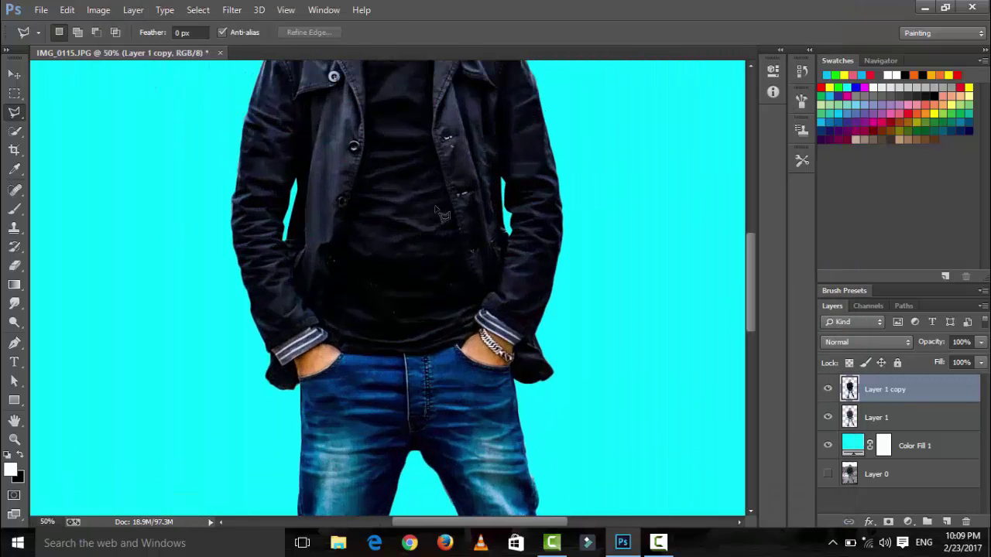
scroll(442, 209, up, 2)
scroll(441, 208, up, 3)
scroll(301, 215, up, 2)
key(e)
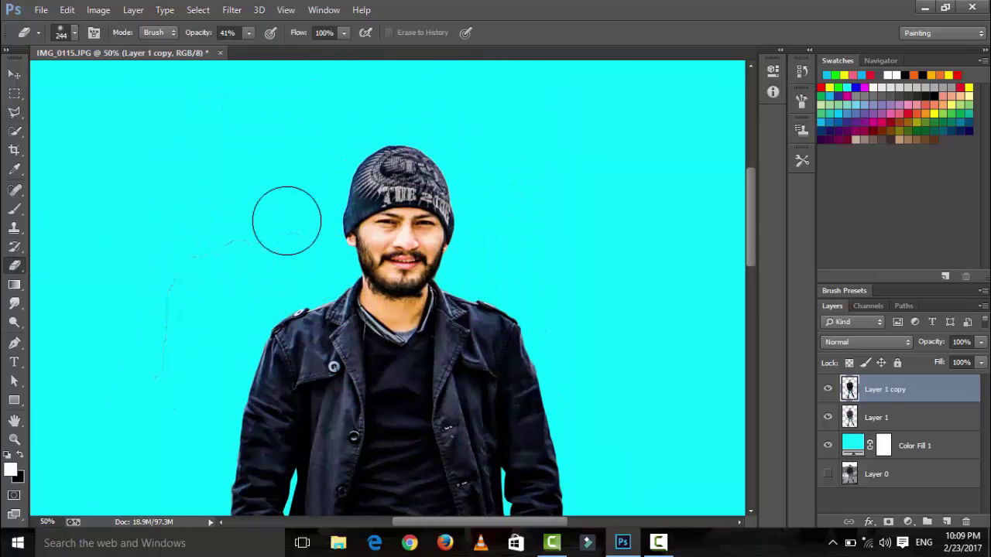
right_click(295, 208)
right_click(552, 191)
double_click(691, 205)
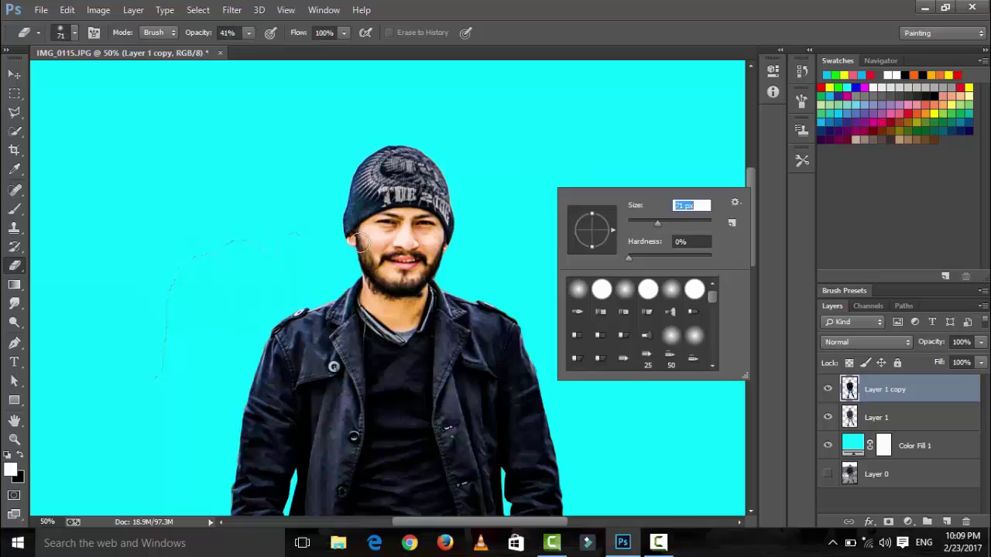
text(71)
key(Return)
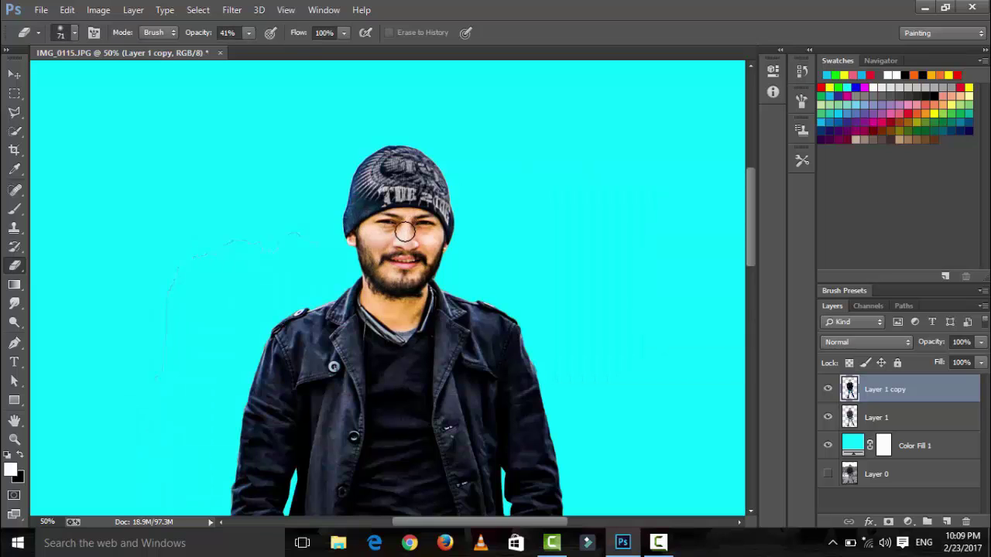
click(247, 32)
click(295, 49)
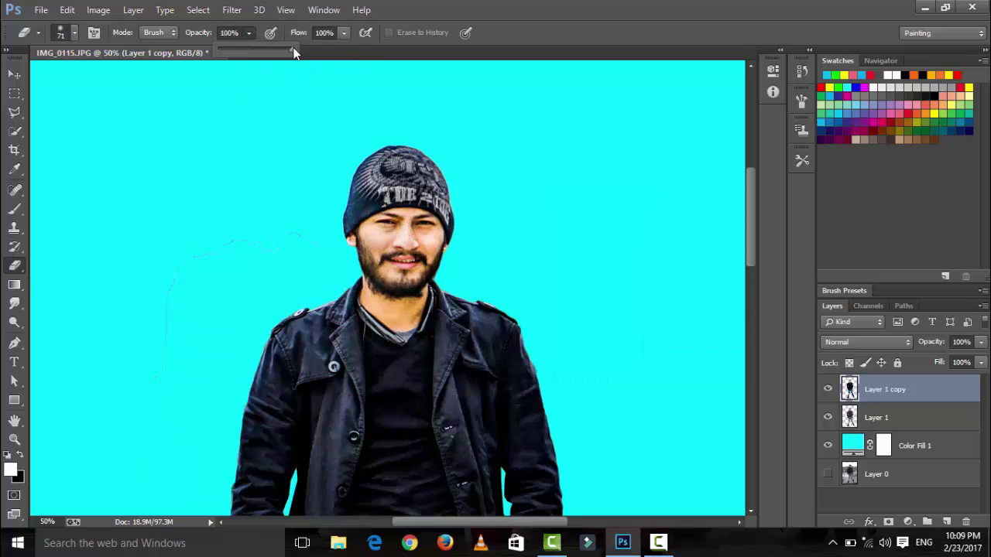
Erase the harsh grade from the man's face and around his eyes on the copy layer
mouse_move(371, 234)
mouse_down()
mouse_move(425, 248)
mouse_move(410, 313)
mouse_move(415, 306)
mouse_move(400, 326)
mouse_move(410, 299)
mouse_move(379, 308)
mouse_move(365, 246)
mouse_move(395, 275)
mouse_move(442, 249)
mouse_move(428, 225)
mouse_up()
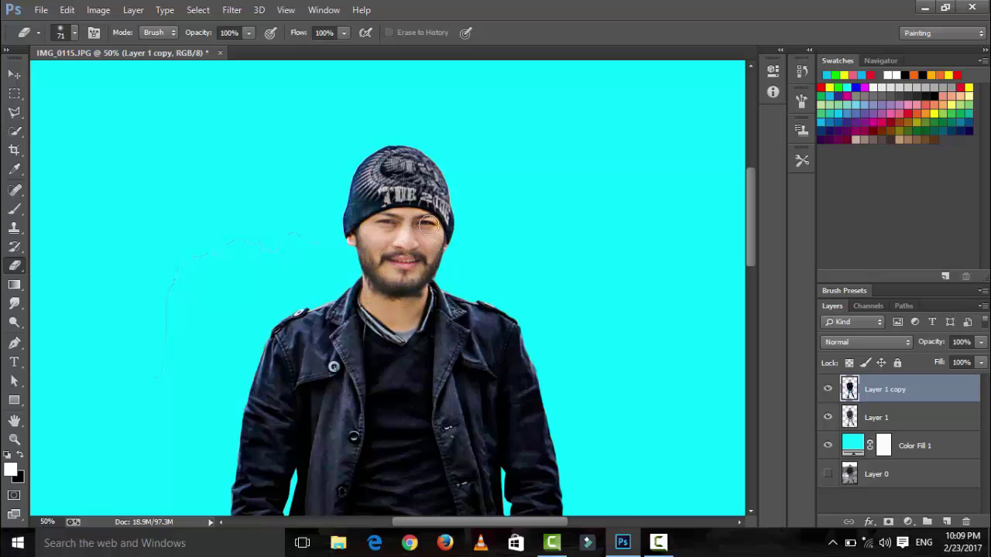
key(ctrl+alt+z)
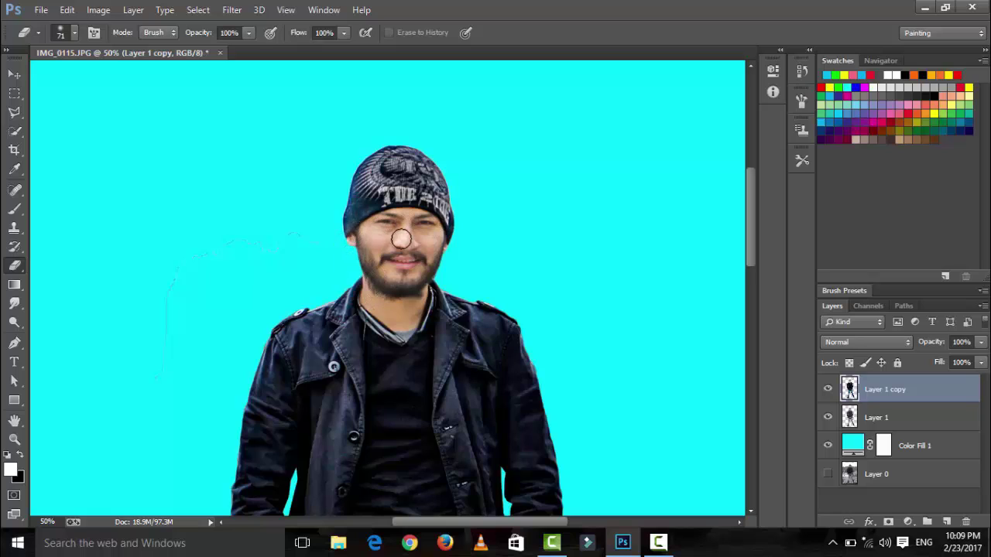
key(ctrl+alt+z)
key(ctrl+alt+z)
key(ctrl+alt+z)
key(ctrl+alt+z)
mouse_move(400, 233)
mouse_down()
mouse_move(389, 227)
mouse_move(414, 223)
mouse_up()
key(ctrl+minus)
key(ctrl+minus)
key(ctrl+minus)
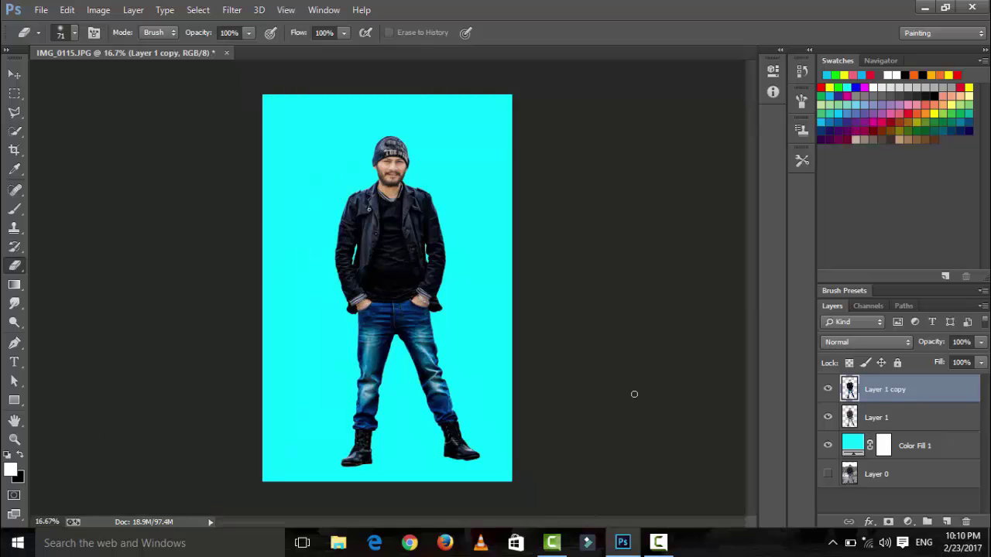
Apply Camera Raw to Layer 1 with Contrast +14 and Blacks -20
click(936, 422)
click(232, 9)
click(276, 95)
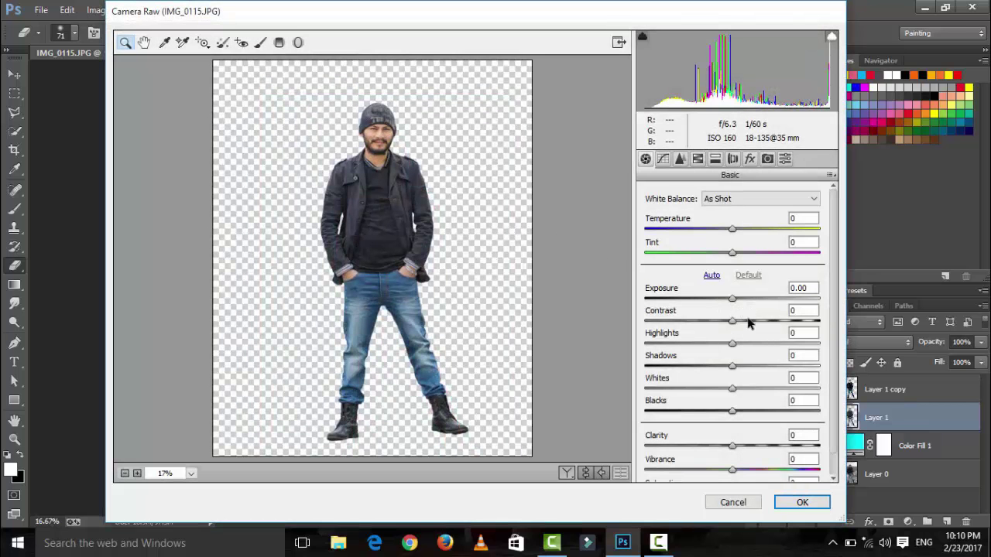
click(747, 320)
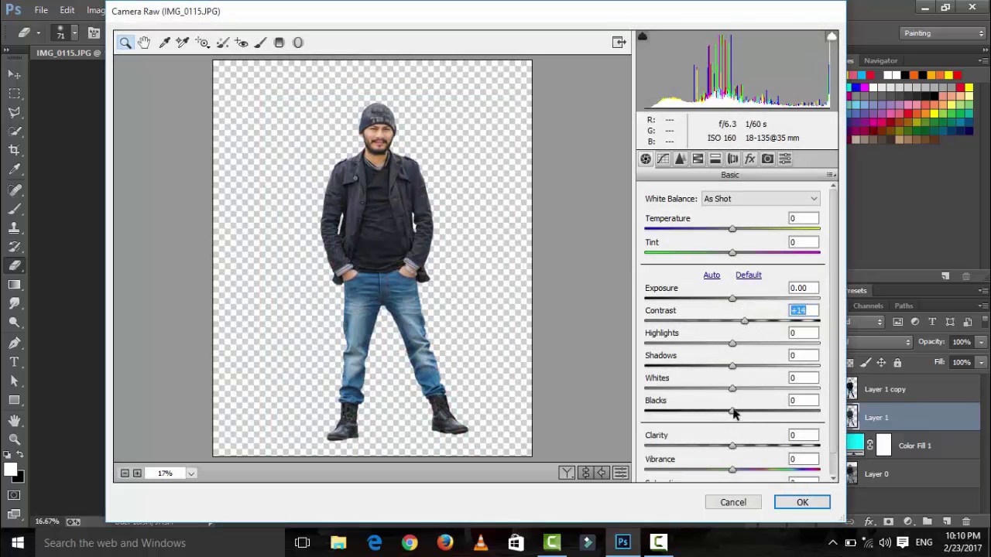
drag(708, 415, 714, 414)
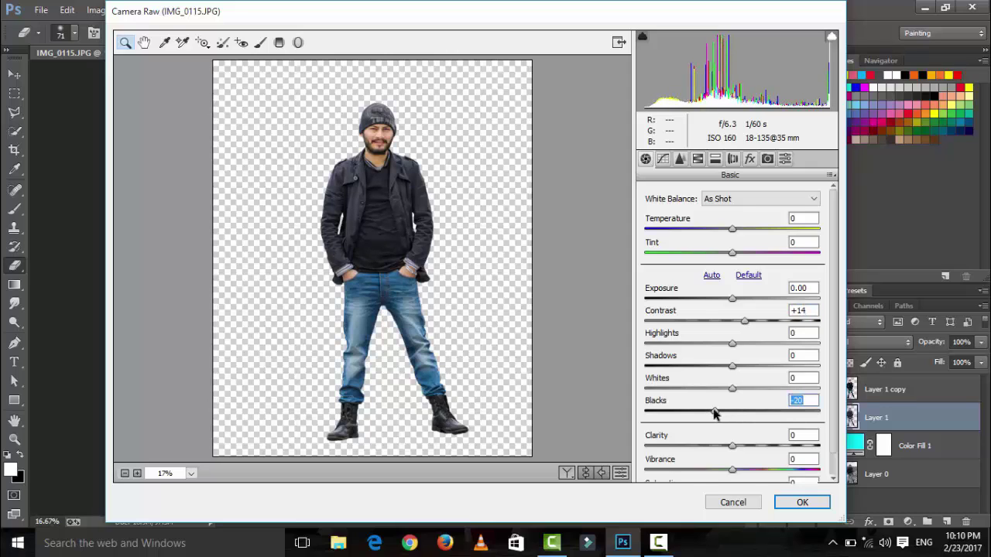
click(767, 159)
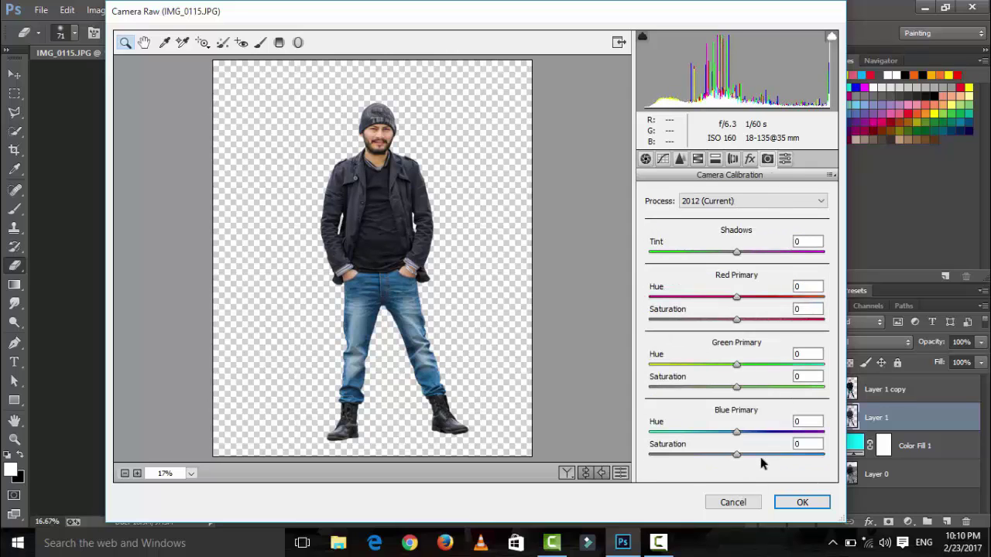
click(802, 502)
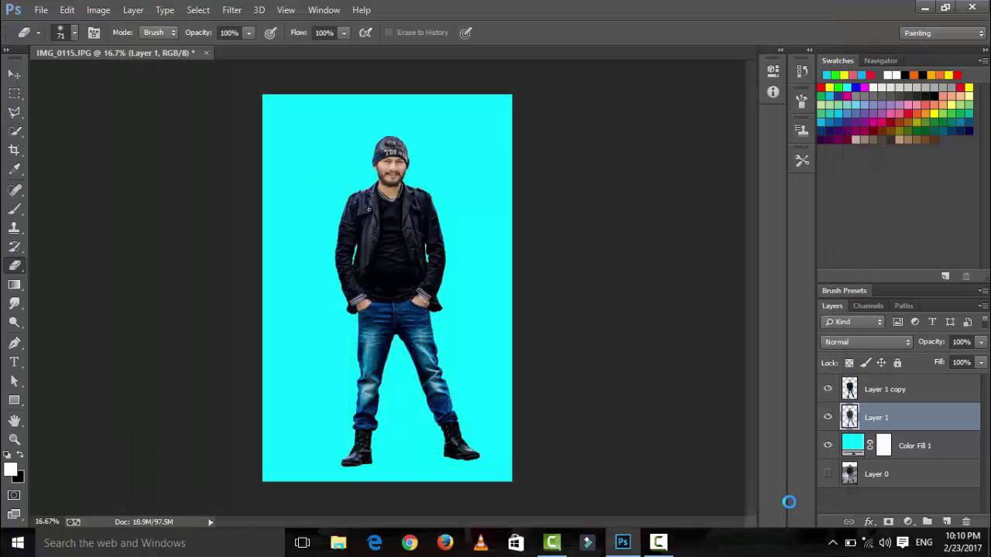
Review the cut-out man on the cyan background and select a layer in the Layers panel
scroll(460, 271, up, 2)
scroll(432, 186, up, 2)
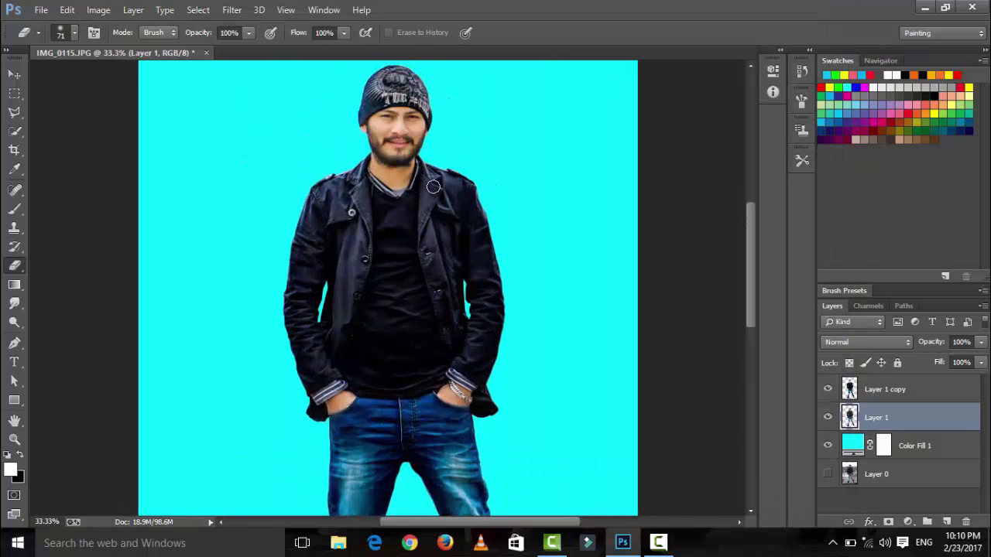
scroll(433, 184, down, 2)
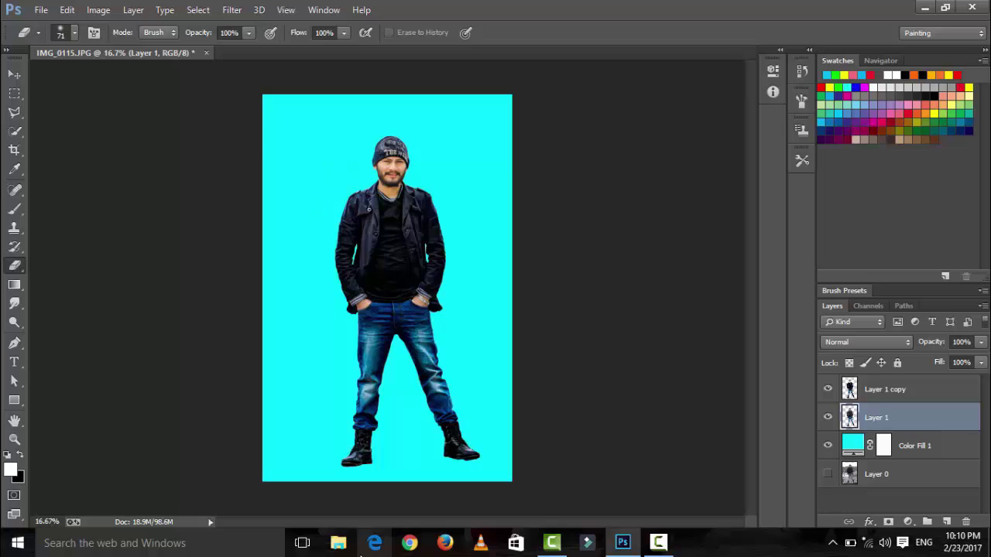
click(658, 542)
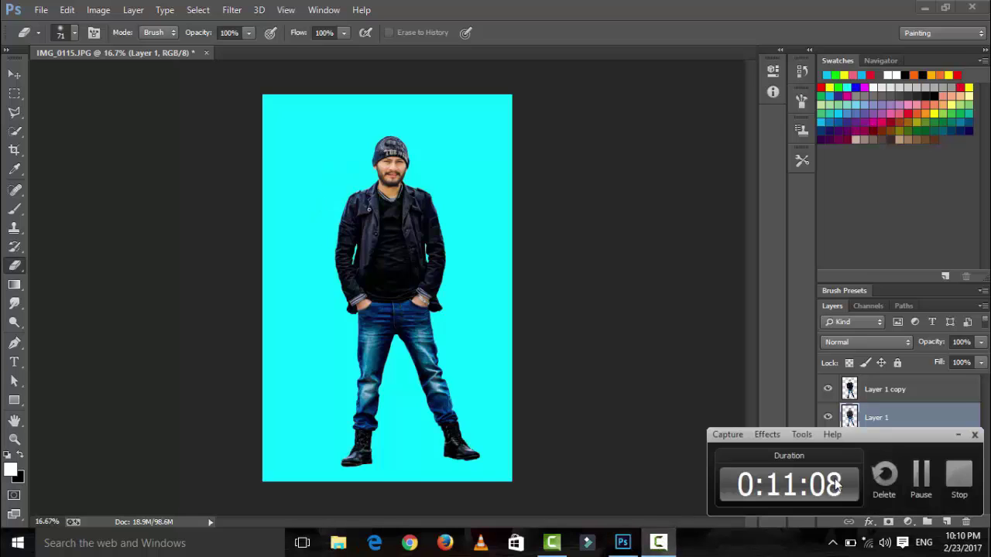
click(920, 476)
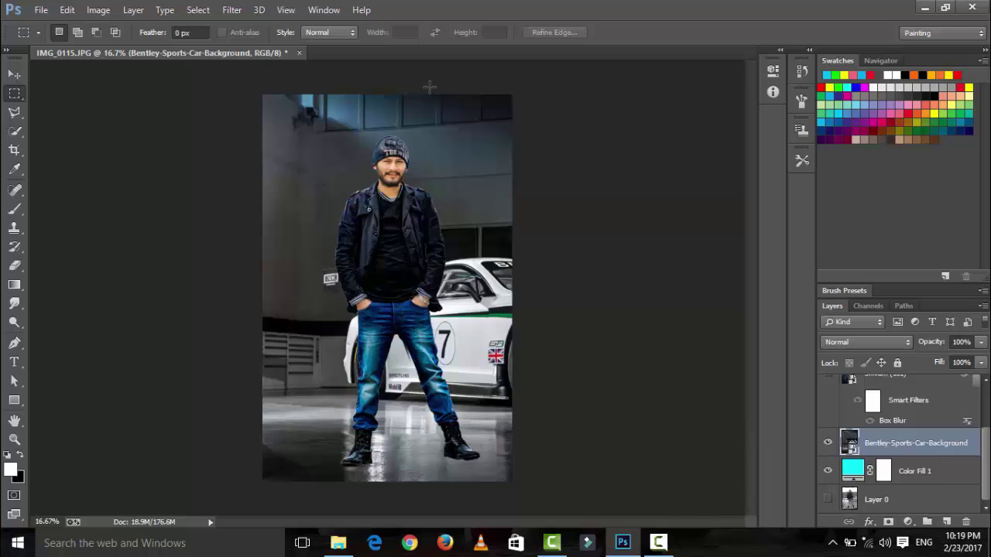
In Camera Raw on the background set Highlights -68, Shadows +100, deeper Blacks and added Clarity
click(232, 9)
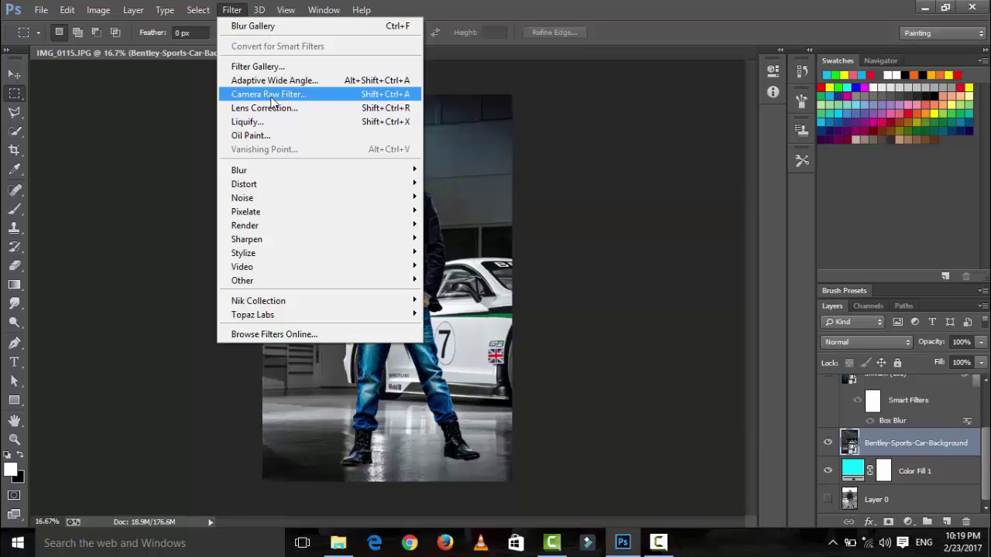
click(272, 96)
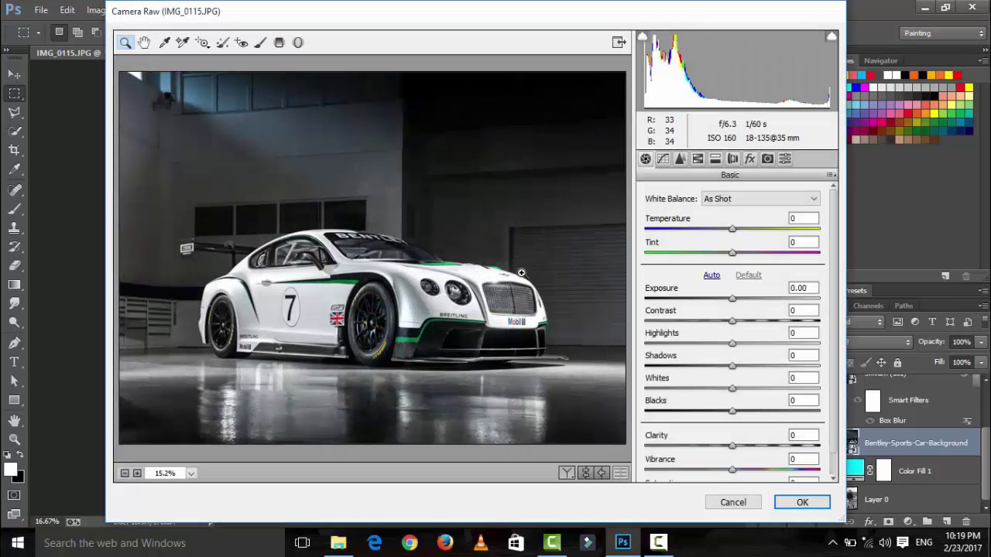
drag(695, 345, 612, 338)
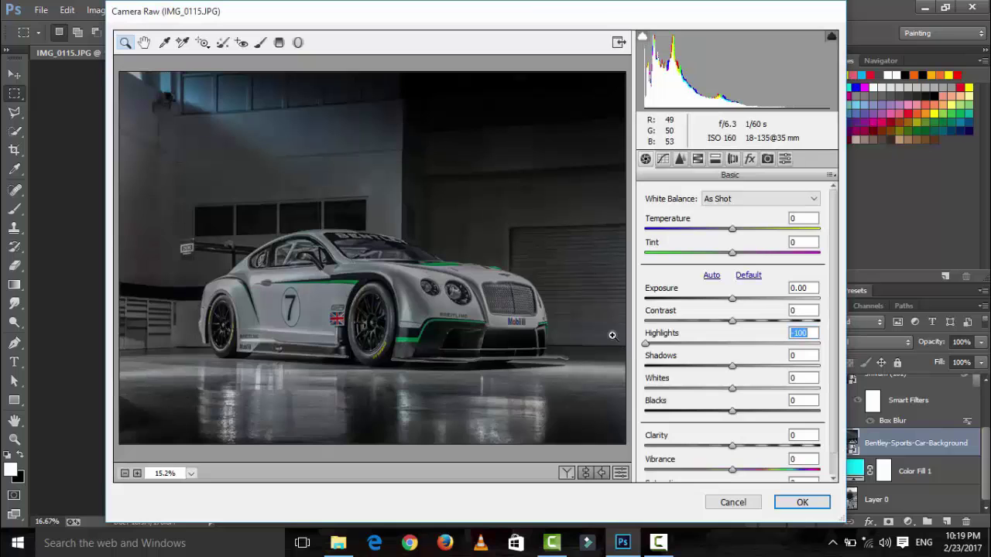
drag(745, 365, 842, 372)
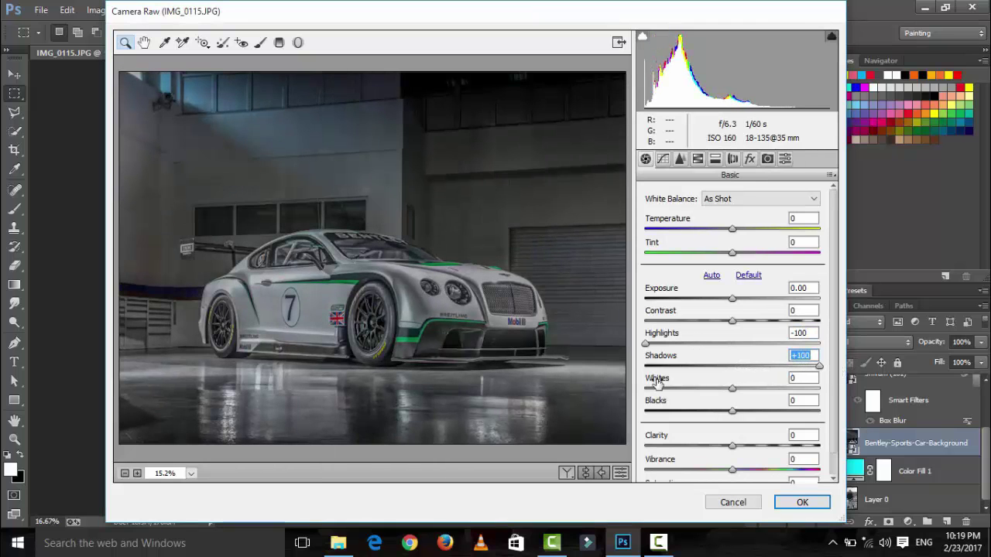
drag(681, 350, 674, 348)
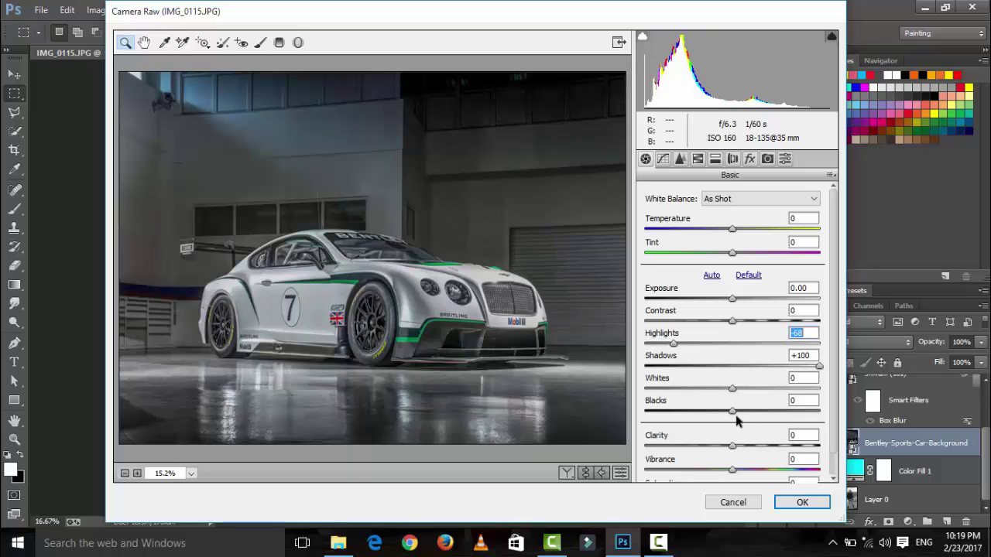
drag(732, 411, 664, 400)
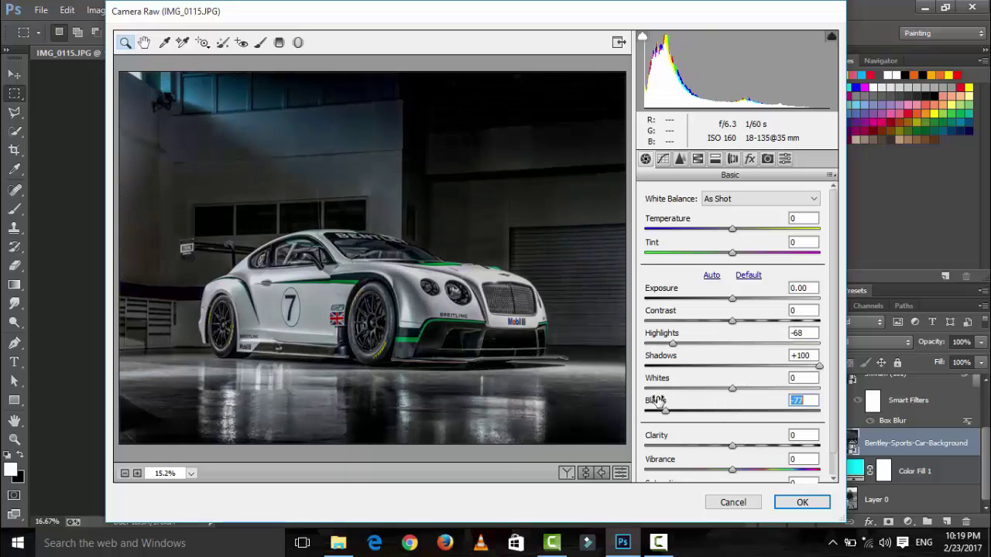
click(774, 447)
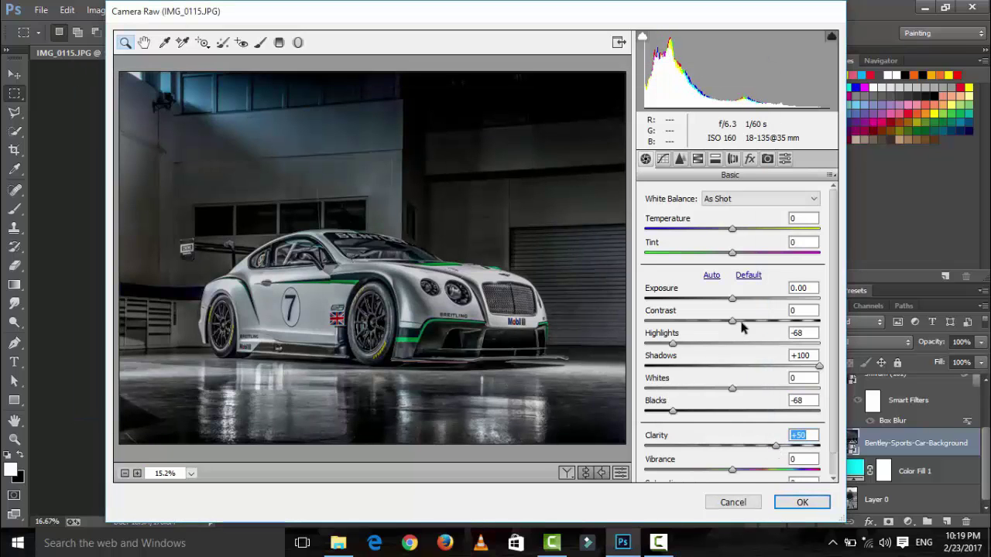
Boost blue and max out green primary saturation, and shift the green primary hue
click(767, 159)
drag(777, 456, 772, 460)
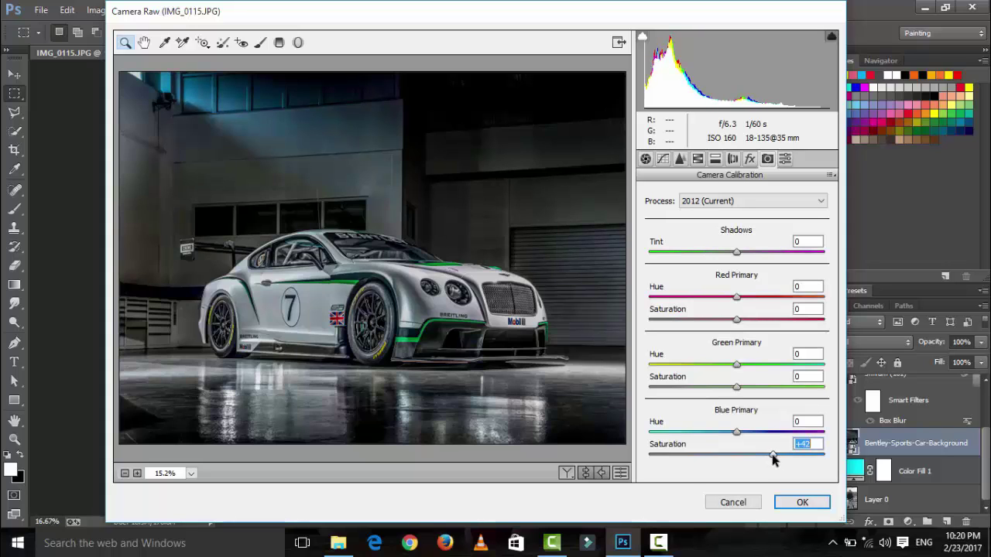
drag(778, 389, 843, 393)
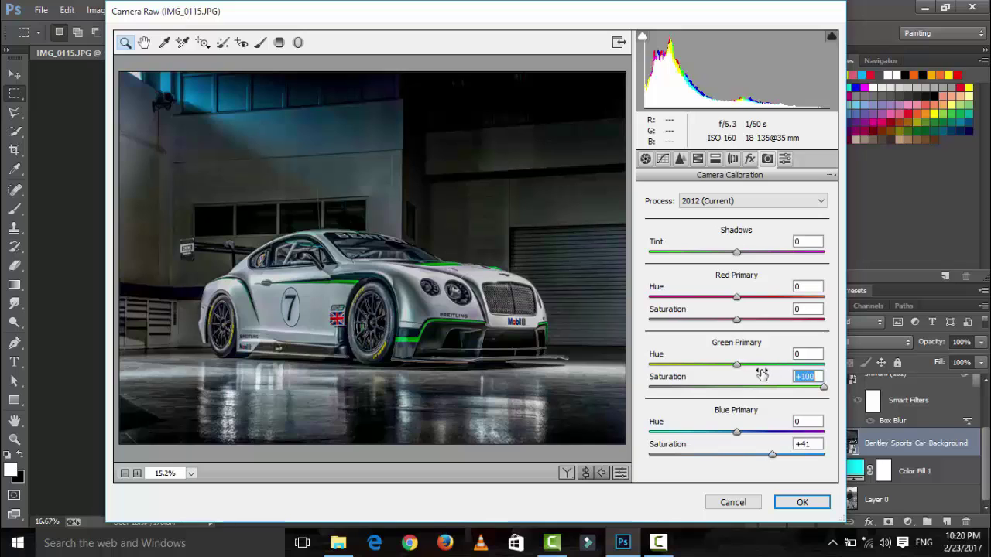
drag(720, 365, 679, 363)
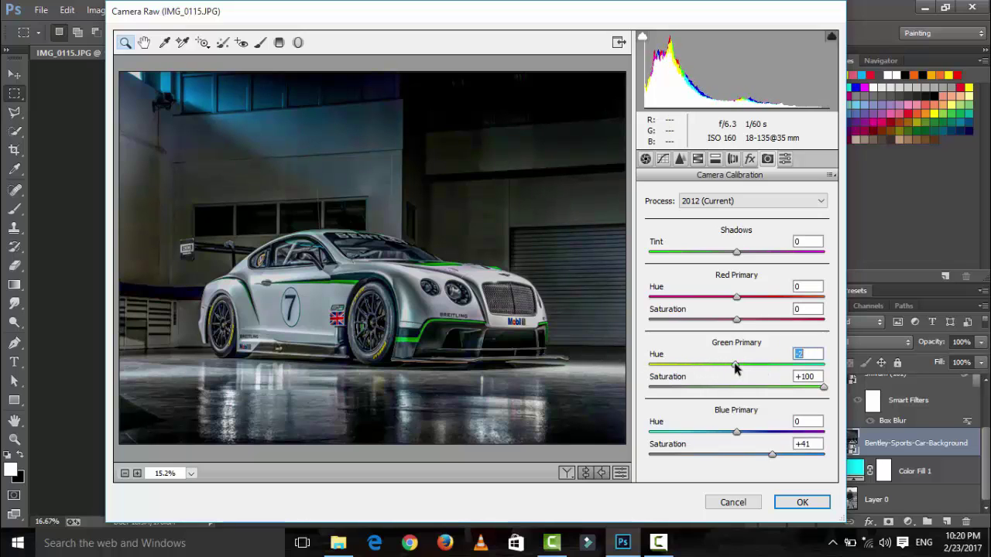
Raise HSL saturation for Blues, Greens, Yellows, Purples, Magentas, Oranges and Reds, then apply
click(697, 158)
click(685, 215)
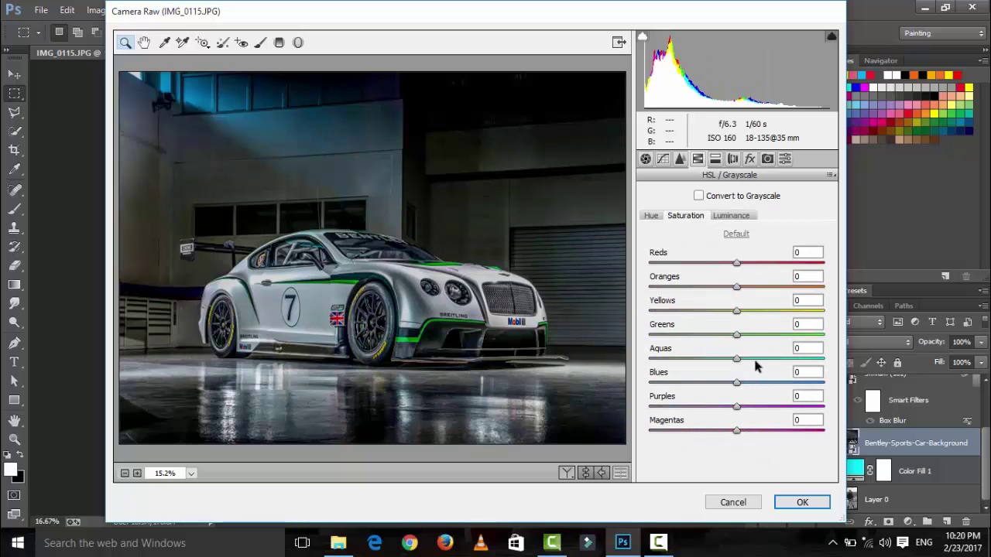
mouse_move(762, 382)
mouse_down()
mouse_move(859, 380)
mouse_move(816, 384)
mouse_up()
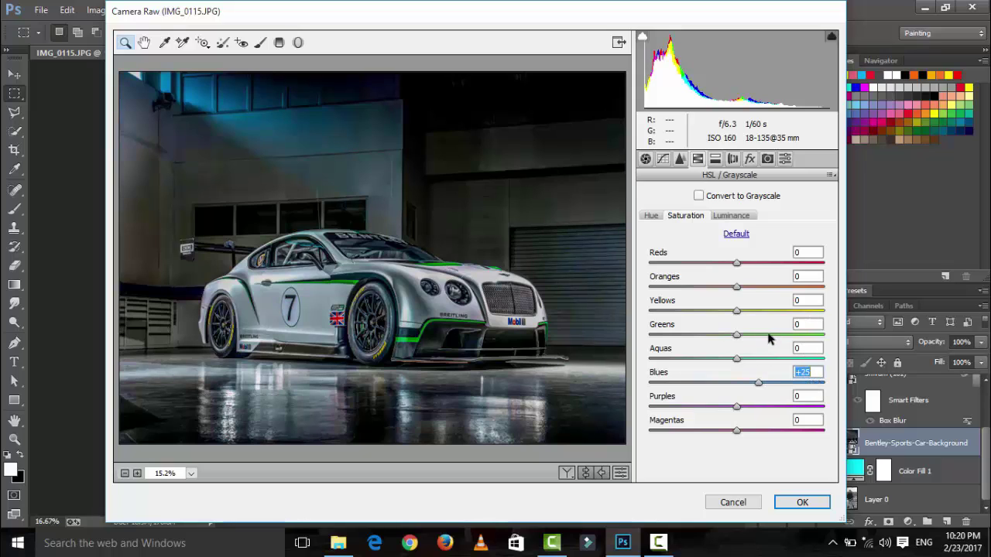
drag(769, 338, 855, 337)
drag(780, 312, 849, 315)
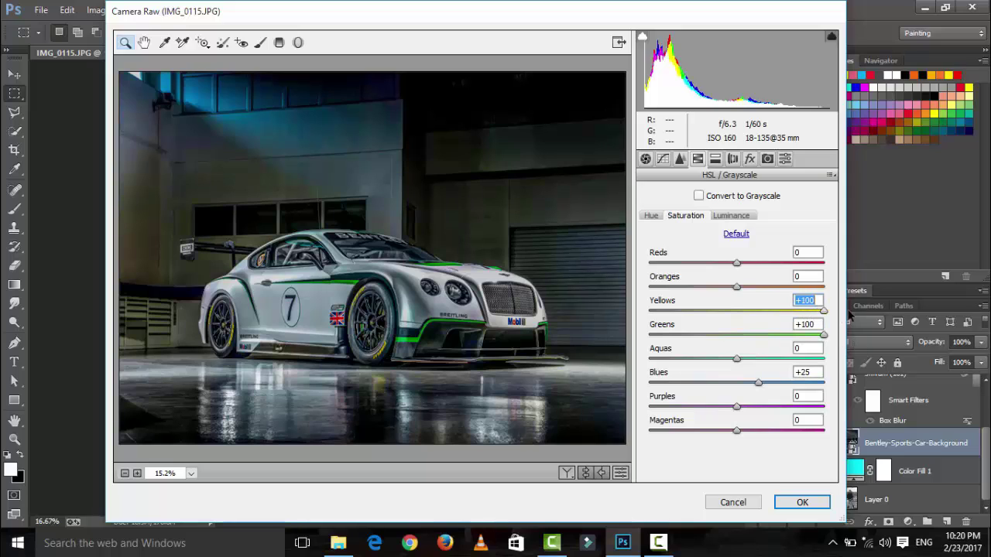
drag(763, 406, 820, 407)
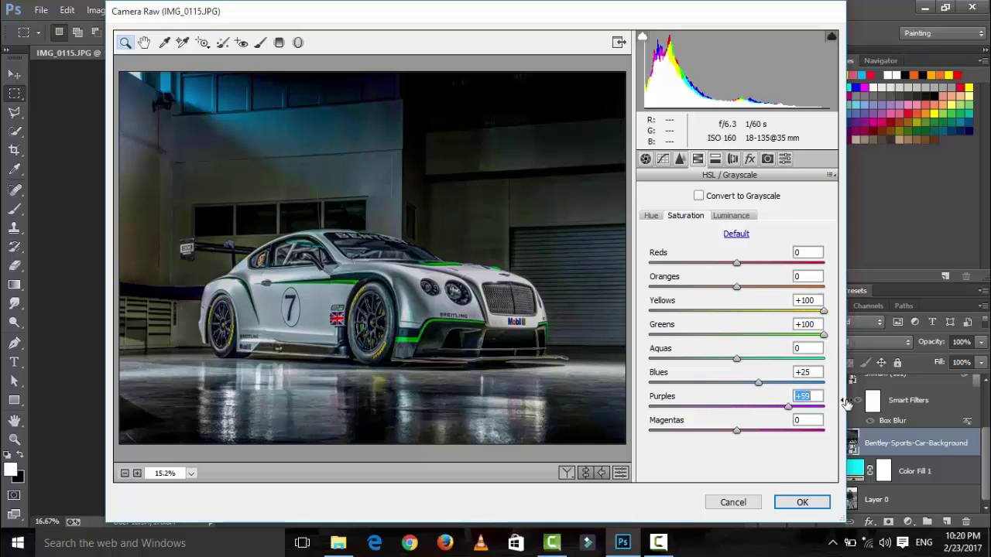
drag(736, 430, 890, 428)
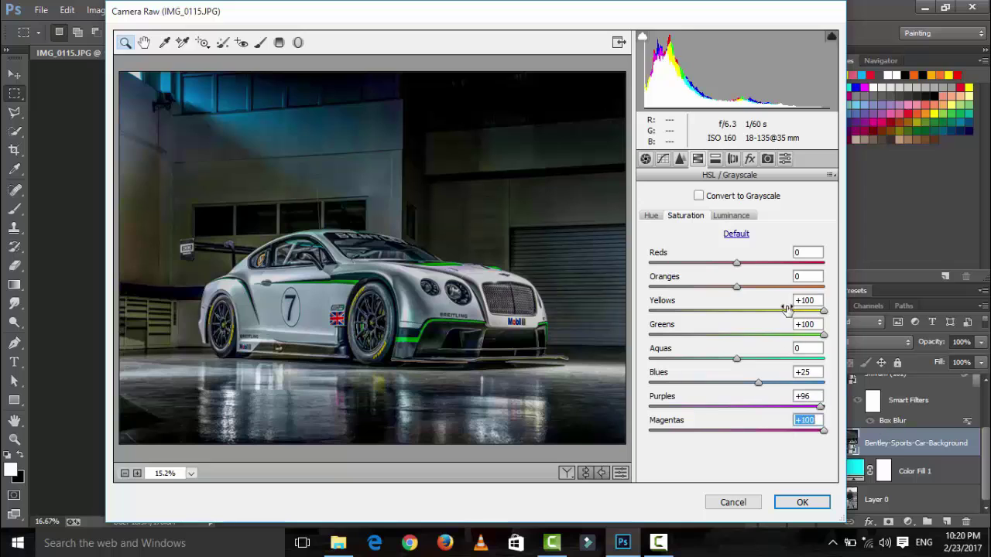
drag(752, 287, 832, 288)
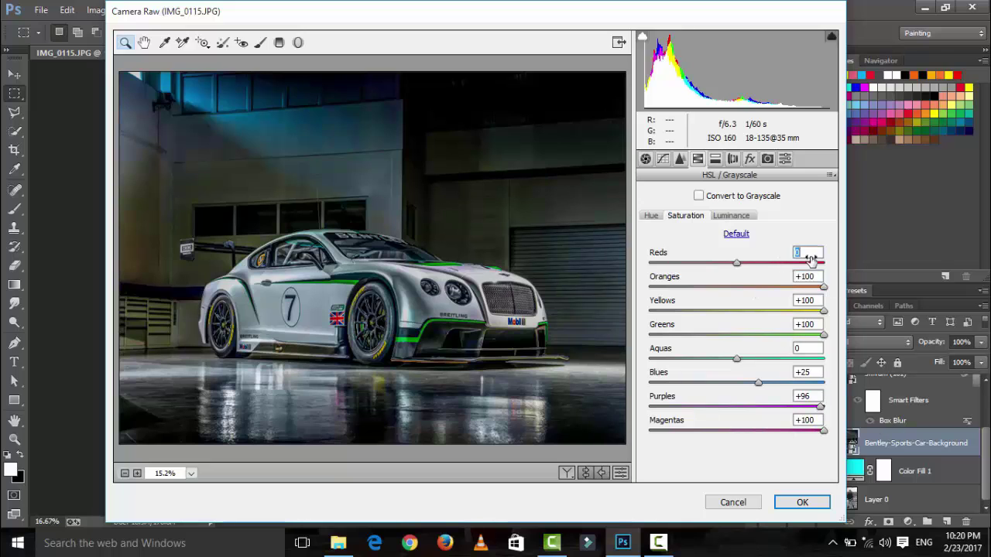
drag(736, 263, 860, 265)
click(802, 502)
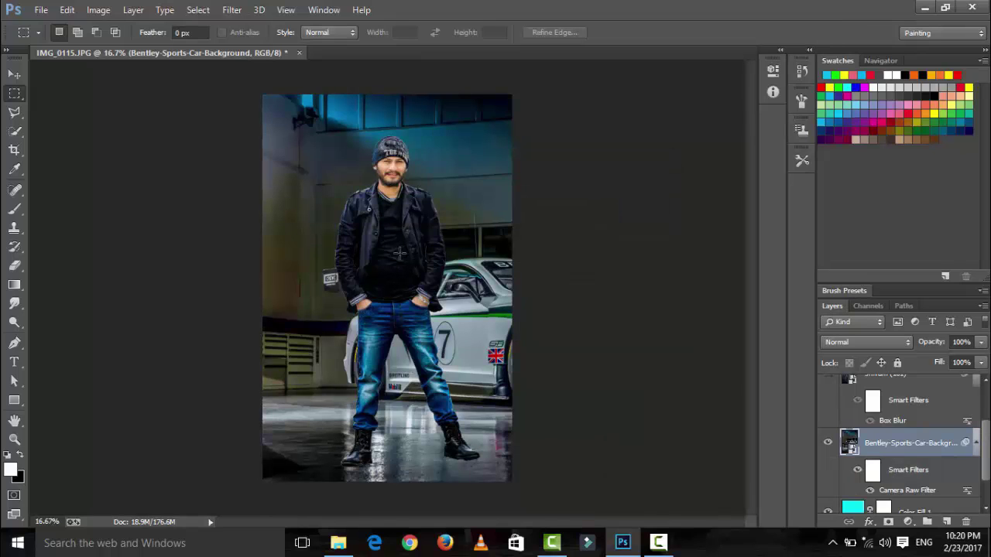
Test a marquee selection over the floor area, then deselect it
key(ctrl+minus)
key(ctrl+minus)
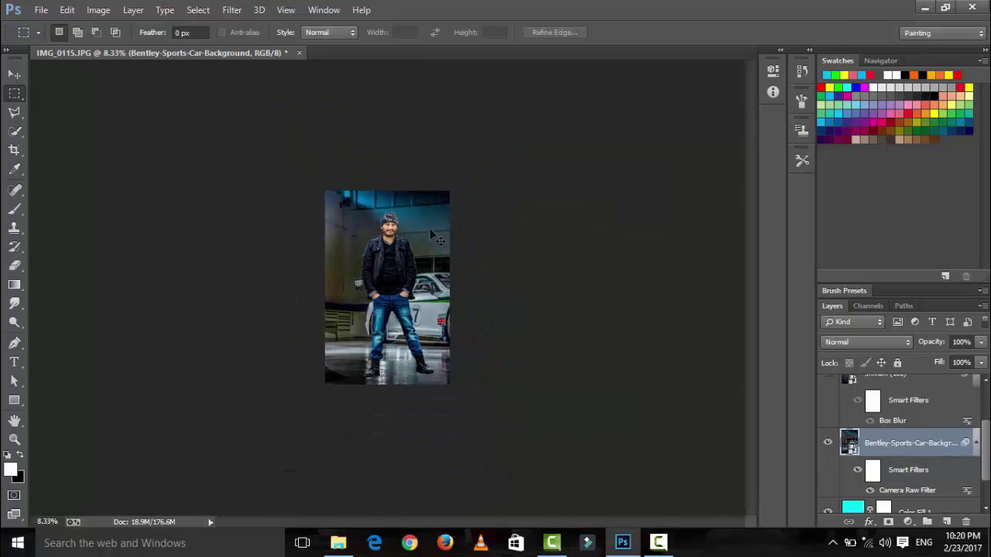
key(ctrl+plus)
key(ctrl+plus)
key(ctrl+plus)
scroll(373, 350, down, 2)
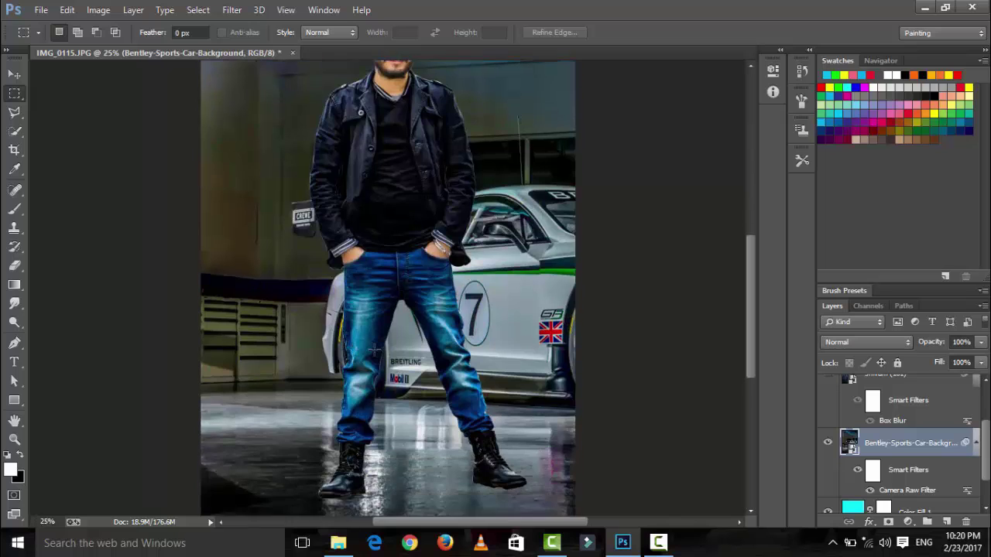
scroll(374, 351, down, 2)
scroll(842, 450, down, 2)
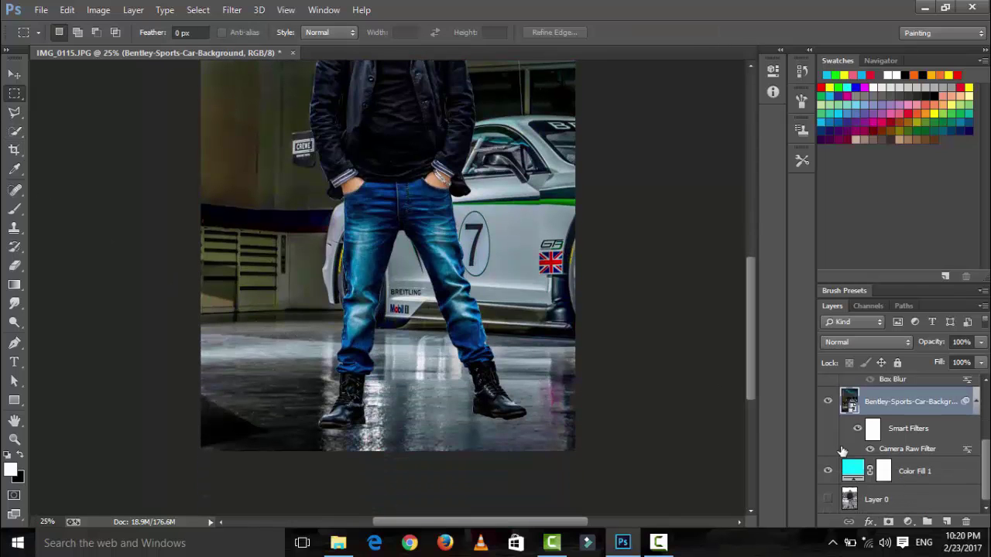
mouse_move(184, 326)
mouse_down()
mouse_move(339, 460)
mouse_move(593, 475)
mouse_up()
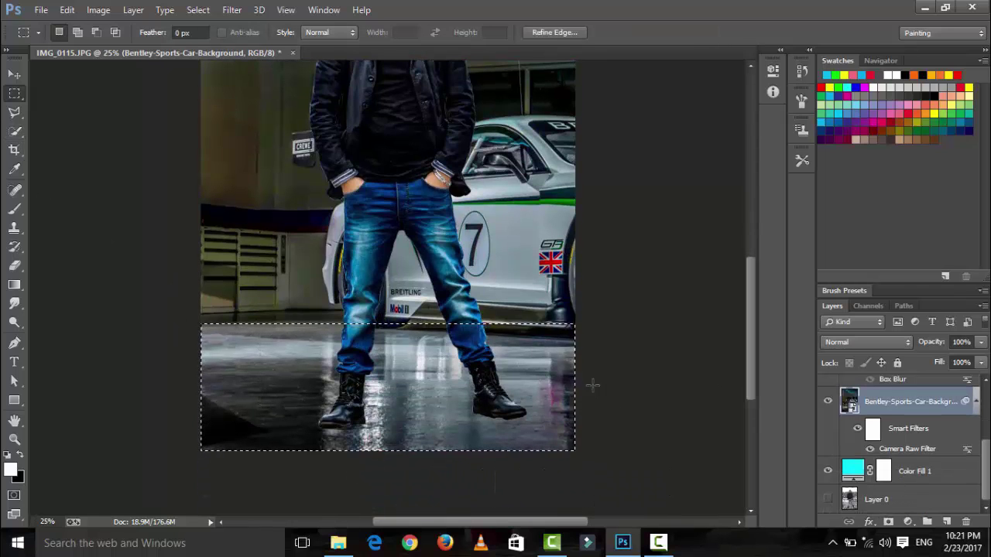
click(141, 152)
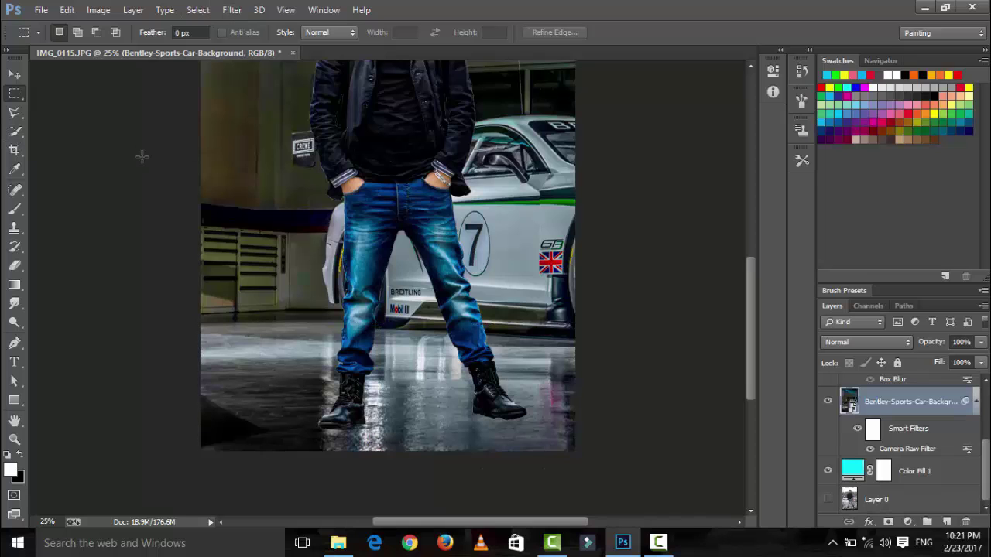
Select both Layer 1 copy and Layer 1 in the Layers panel
scroll(326, 219, up, 2)
scroll(325, 219, up, 4)
scroll(326, 227, up, 2)
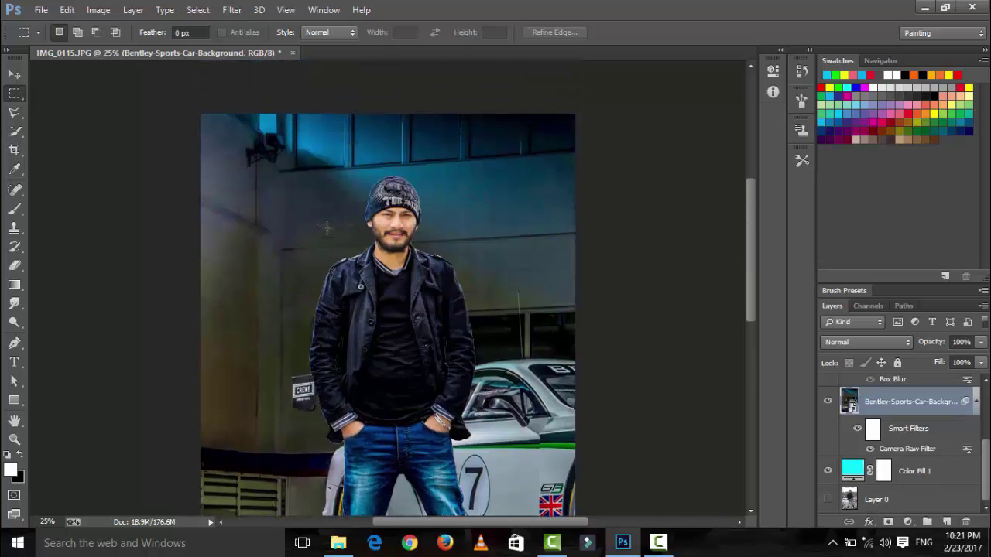
scroll(892, 416, up, 3)
click(876, 417)
ctrl+click(882, 389)
Merge the two man layers into one and erase the stray white strokes beside him
right_click(890, 402)
click(677, 418)
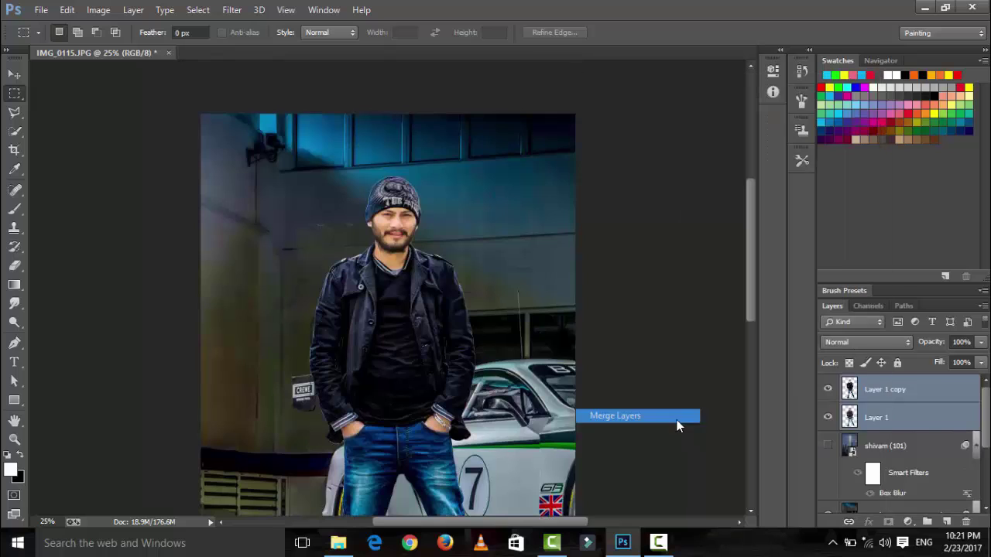
click(676, 418)
click(14, 208)
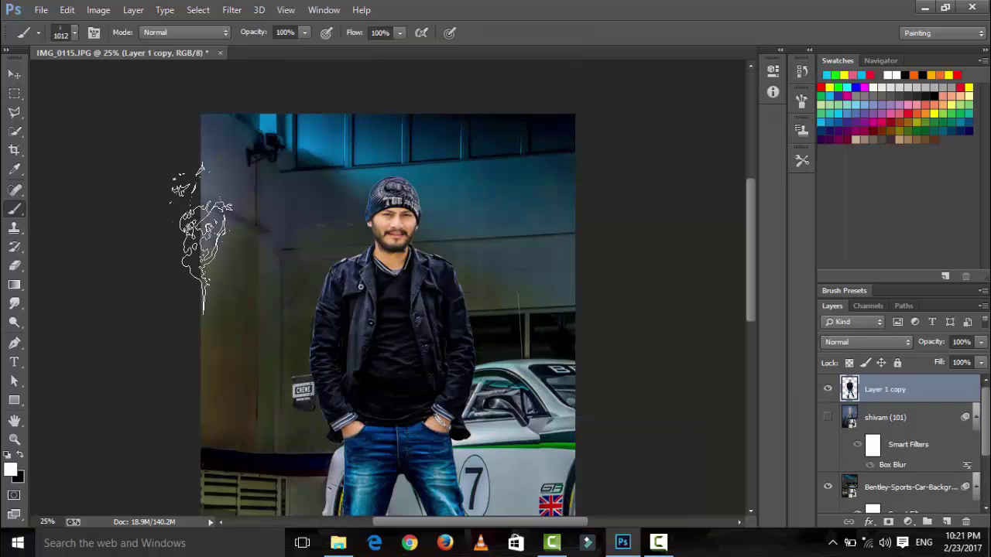
key(e)
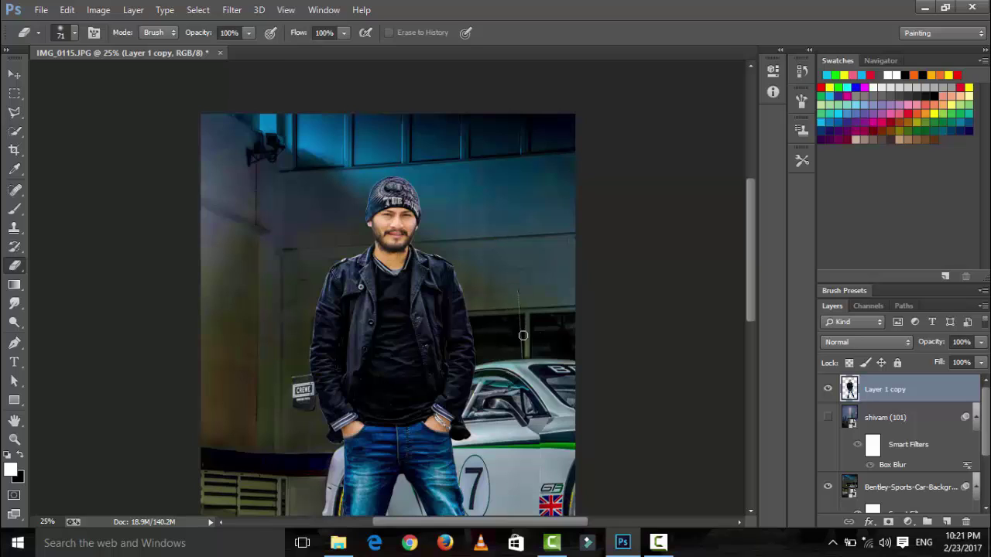
Draw a rectangular marquee over the wet floor strip at the bottom of the image
key(ctrl+minus)
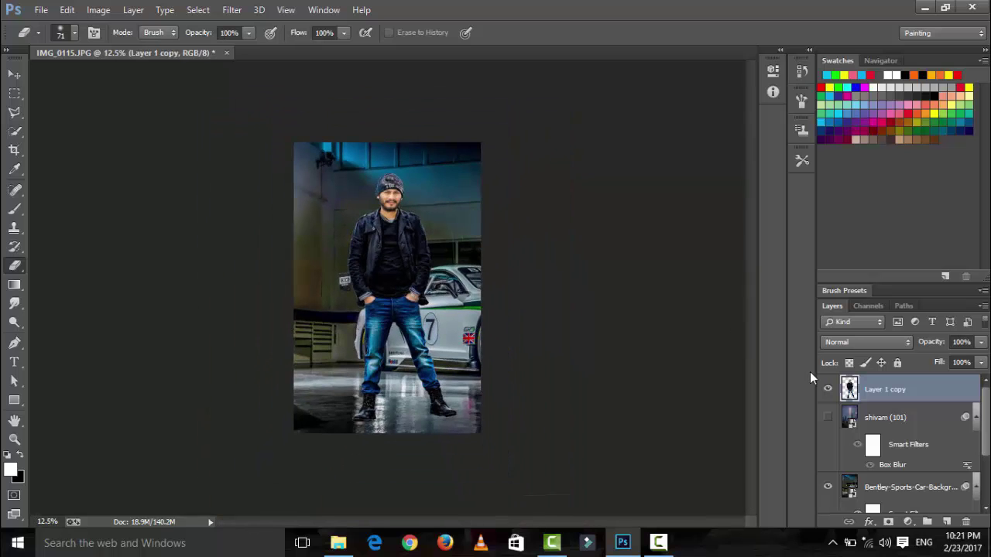
key(ctrl+plus)
key(ctrl+plus)
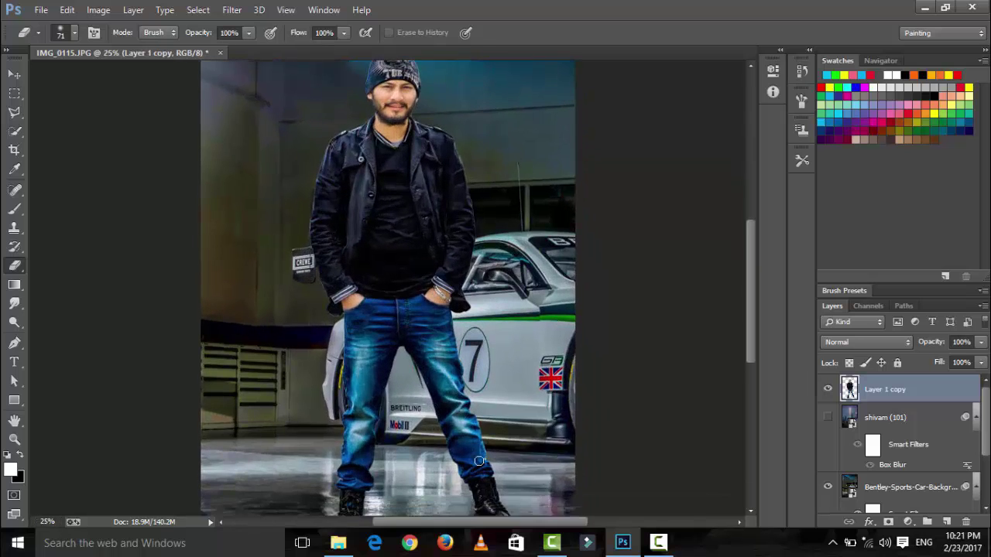
scroll(479, 462, down, 2)
click(14, 93)
drag(202, 283, 540, 505)
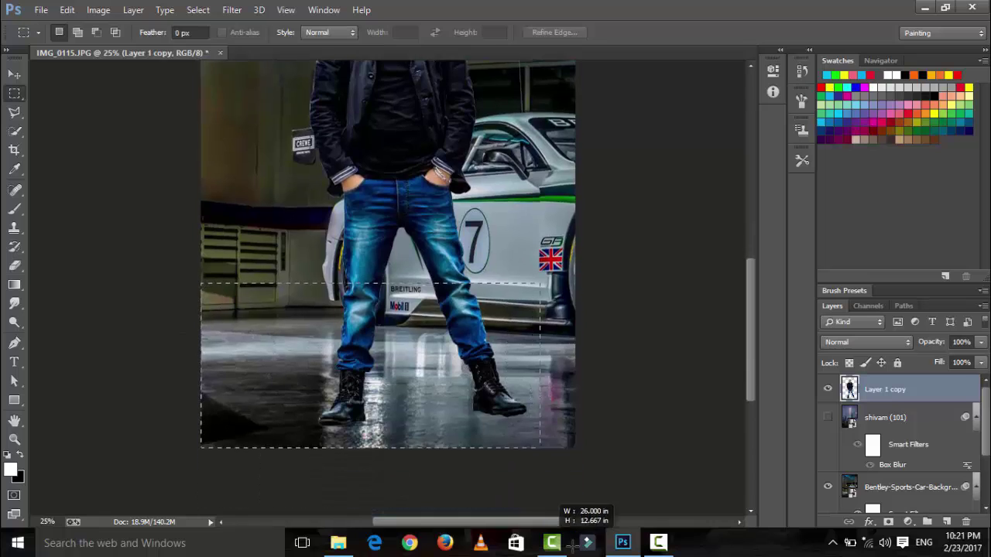
drag(571, 542, 590, 248)
drag(515, 126, 520, 152)
Refine the floor selection, nudging it slightly to the right
scroll(563, 161, up, 2)
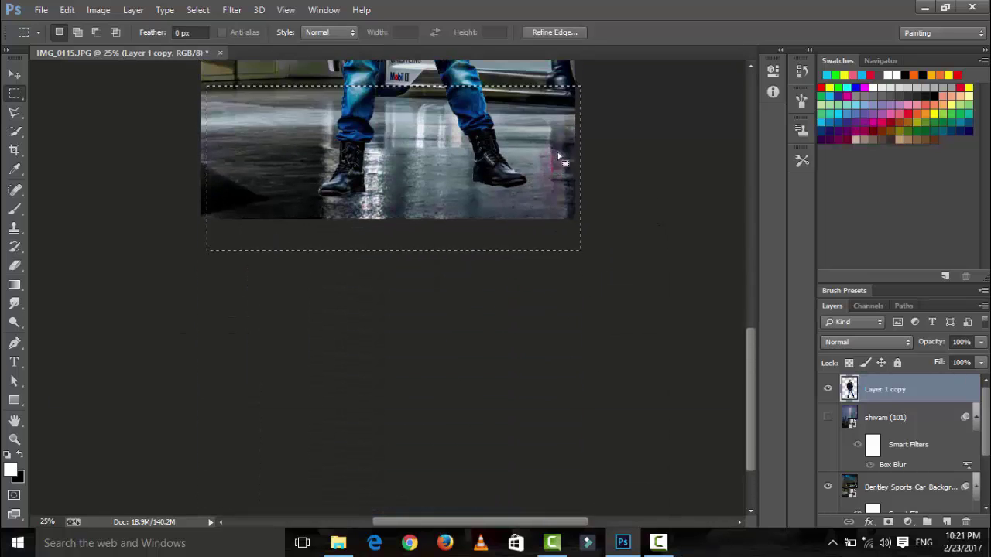
scroll(564, 161, up, 2)
drag(537, 209, 525, 216)
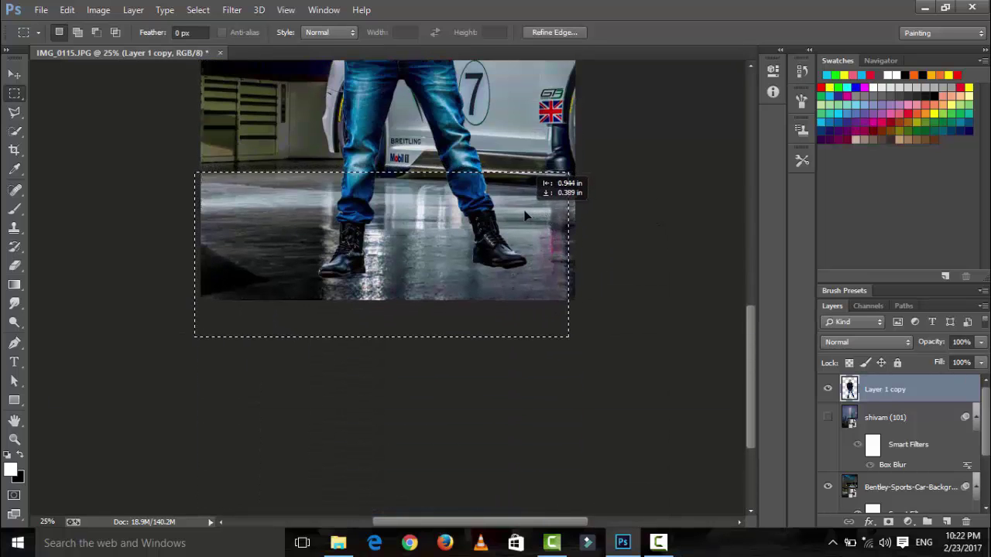
scroll(525, 216, up, 2)
click(232, 9)
click(630, 276)
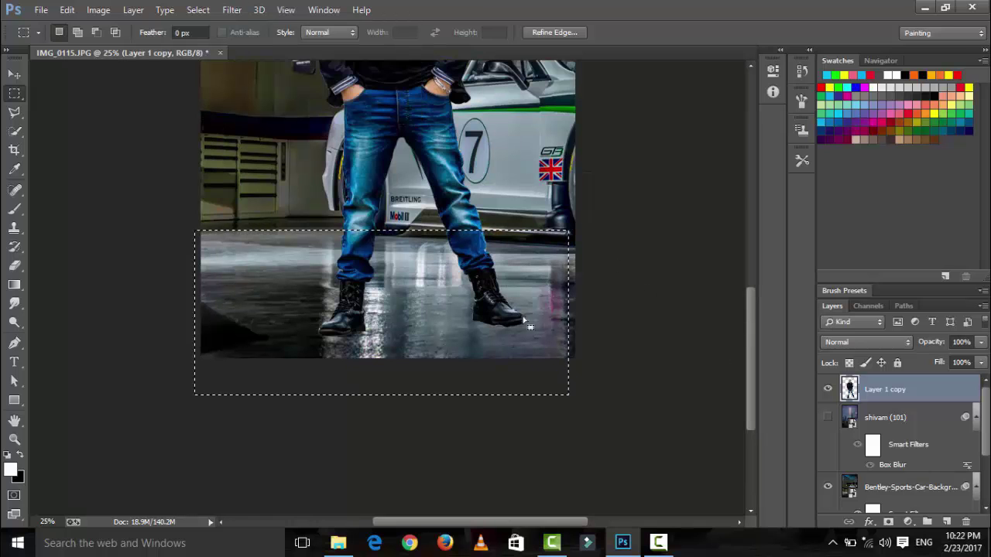
drag(390, 305, 397, 306)
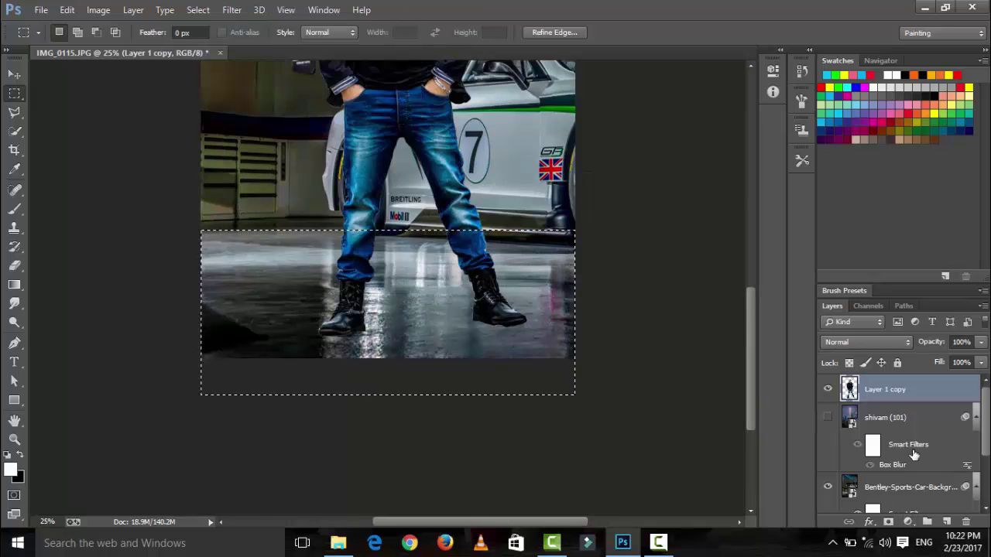
Select the hidden shivam (101) layer for deletion
drag(885, 389, 965, 522)
click(890, 388)
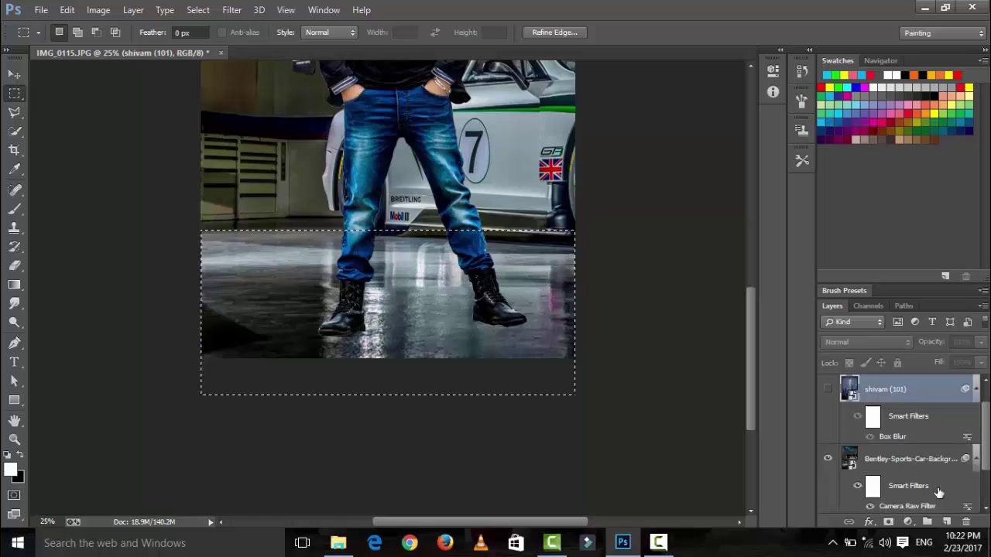
click(967, 523)
Add a floor-masked Brightness/Contrast adjustment layer at Brightness -100 and Contrast 76
click(908, 522)
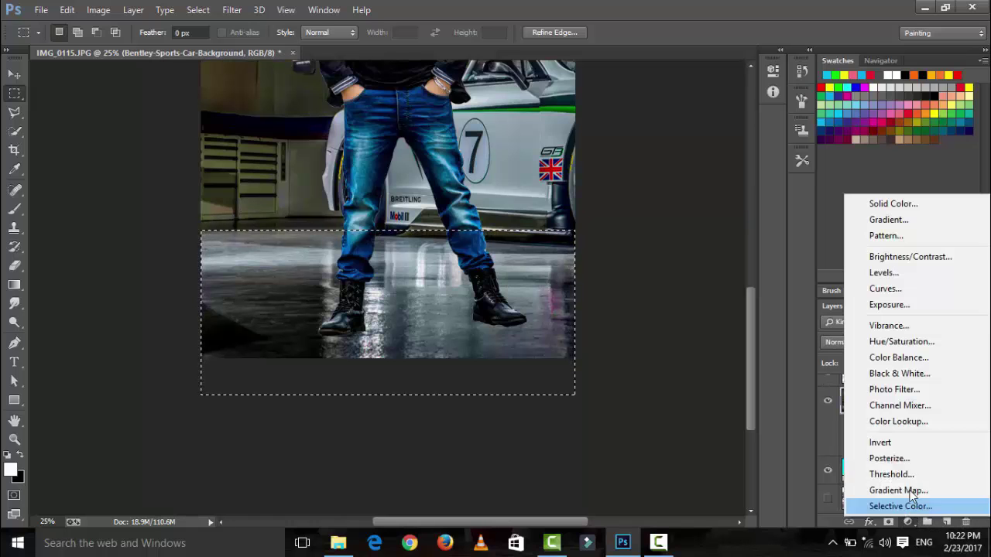
click(893, 262)
drag(674, 140, 641, 140)
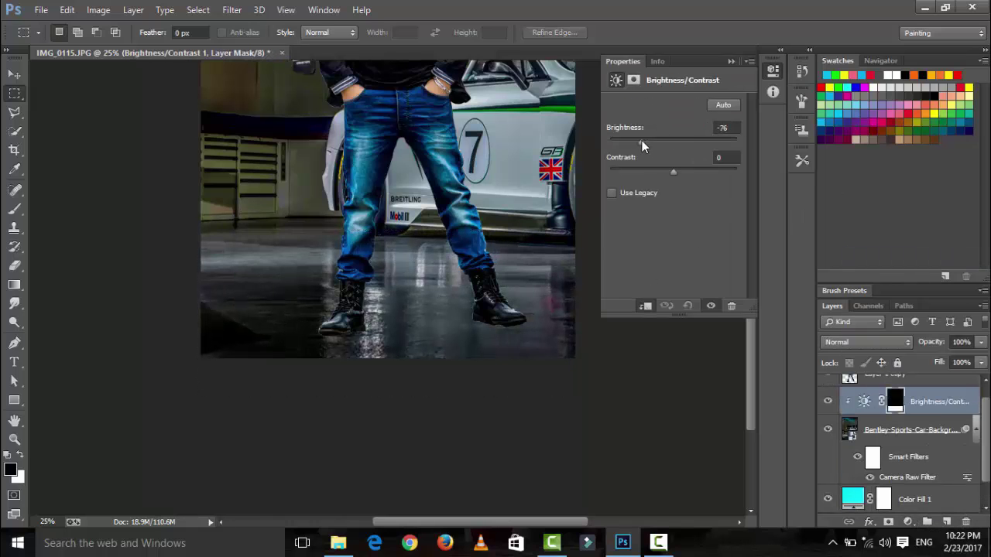
drag(673, 172, 755, 167)
scroll(518, 264, up, 2)
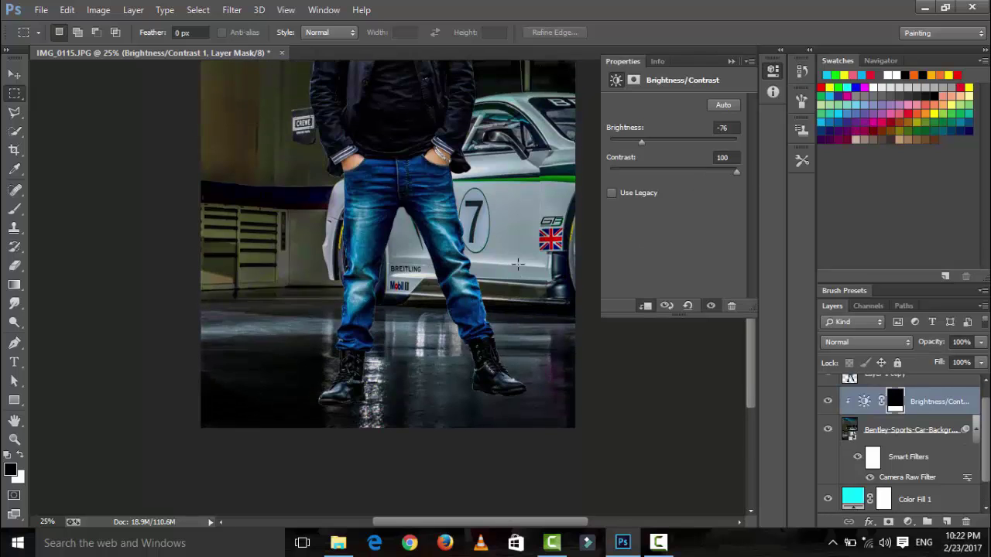
key(ctrl+minus)
key(ctrl+minus)
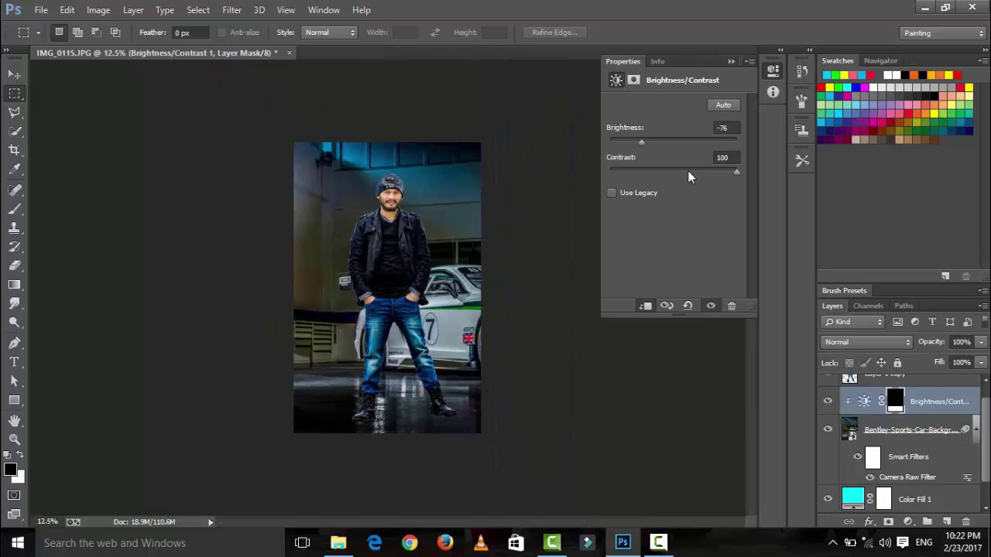
click(734, 172)
click(720, 171)
drag(641, 142, 583, 142)
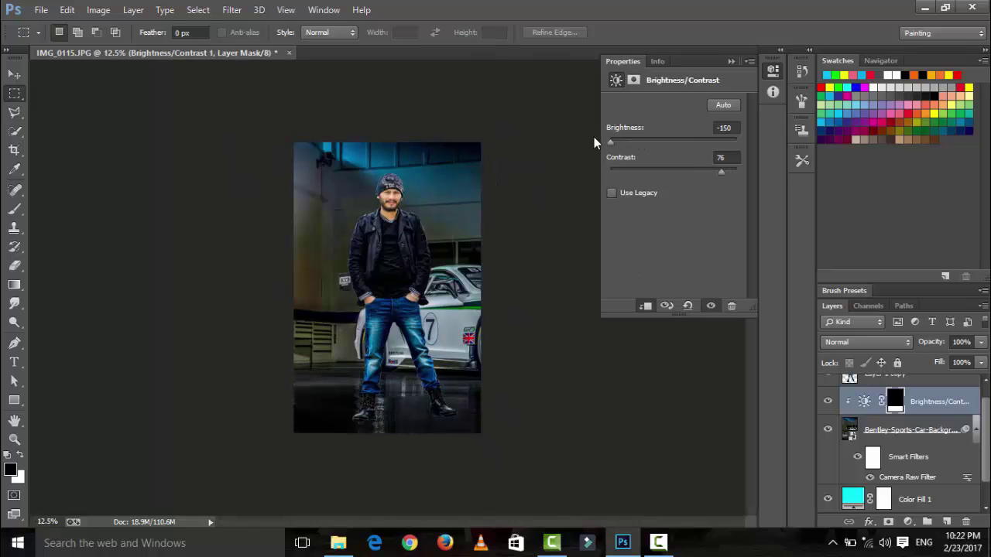
mouse_move(609, 148)
mouse_down()
mouse_move(638, 145)
mouse_move(630, 142)
mouse_up()
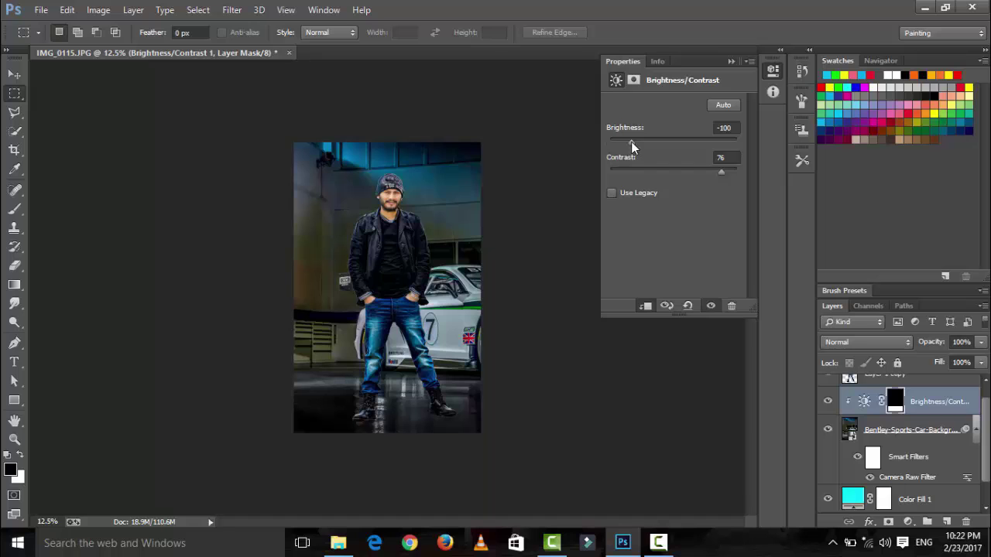
Collapse the adjustment properties and select the Bentley-Sports-Car-Background layer
click(731, 61)
alt+scroll(488, 338, up, 1)
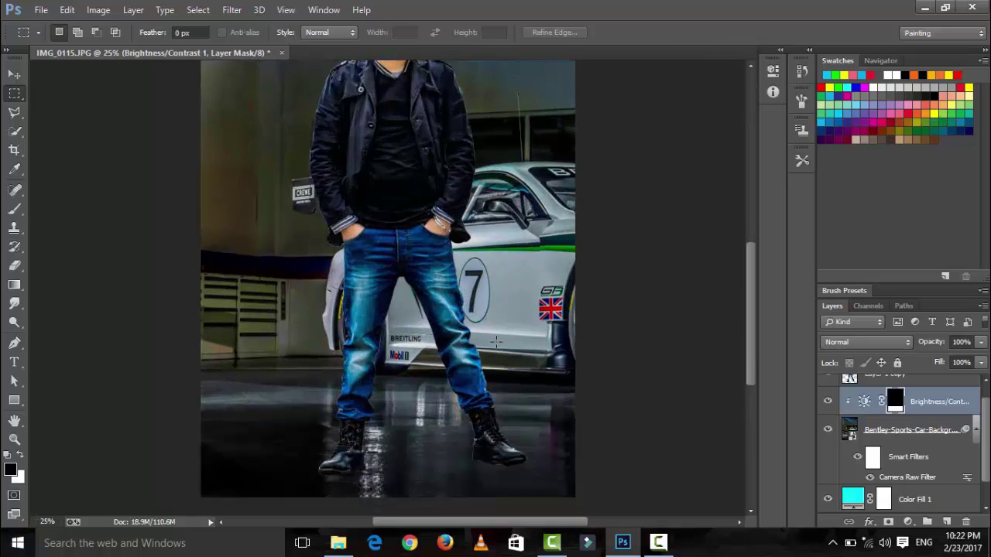
scroll(488, 338, down, 1)
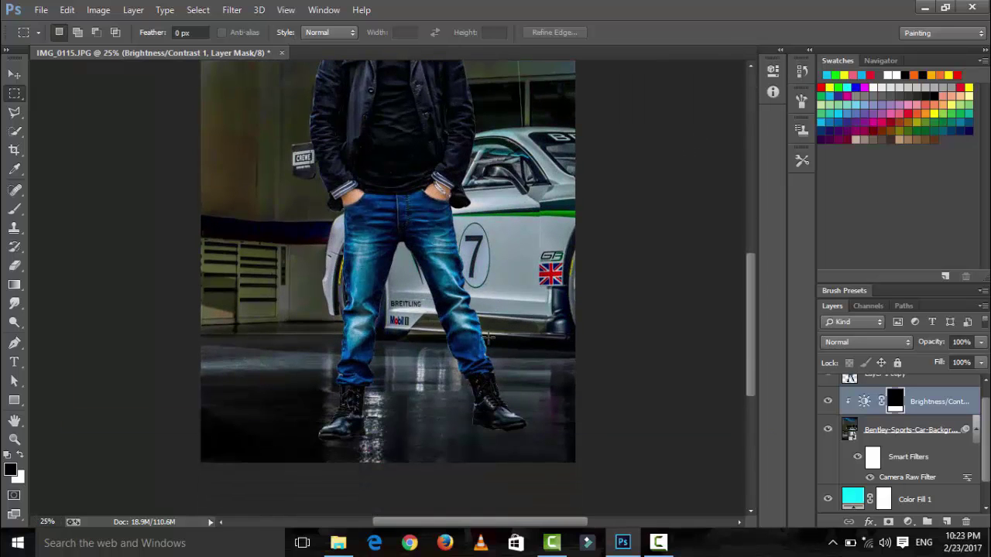
alt+scroll(488, 338, down, 1)
click(880, 434)
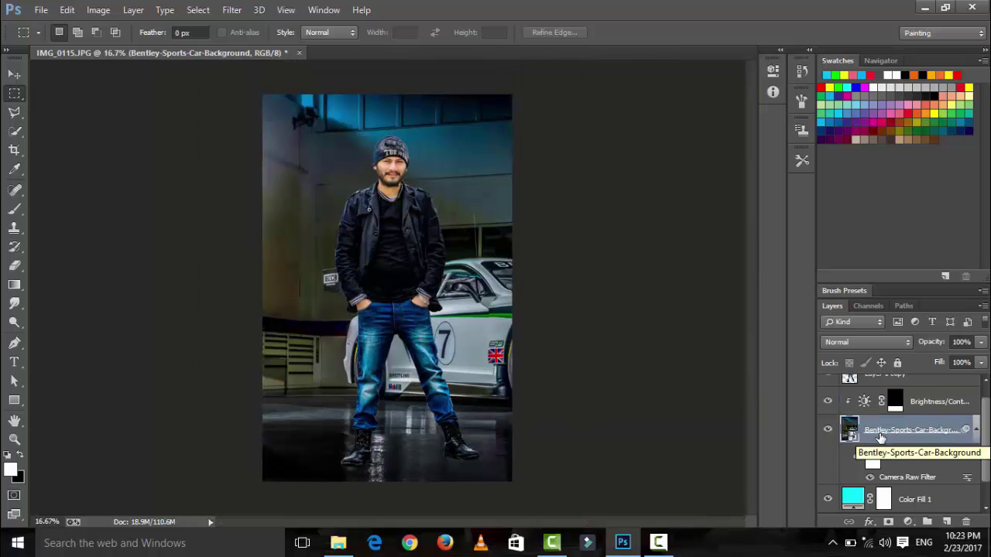
Create a new empty layer and set up a soft black brush for shading
key(ctrl+plus)
key(ctrl+plus)
click(945, 521)
key(b)
right_click(314, 267)
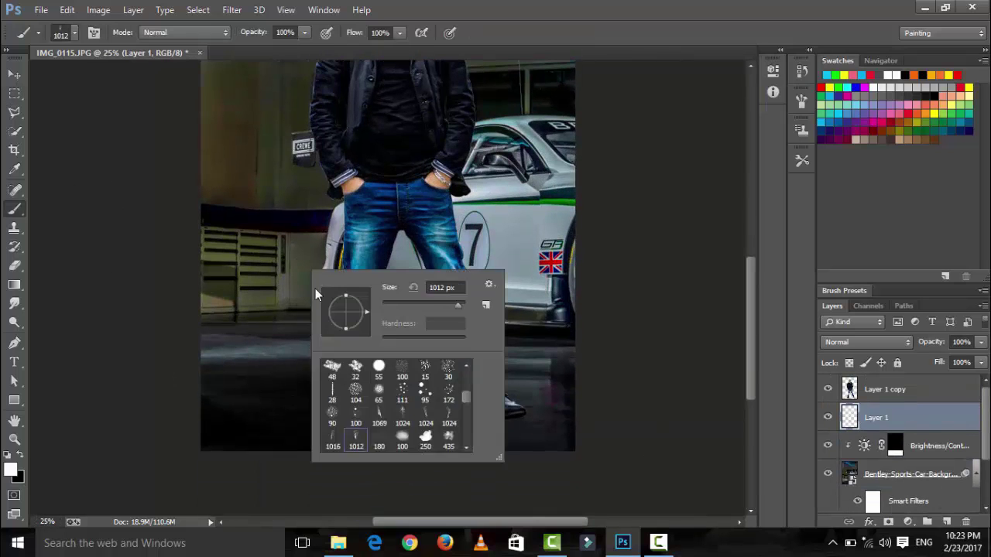
scroll(348, 379, up, 3)
double_click(325, 382)
key(x)
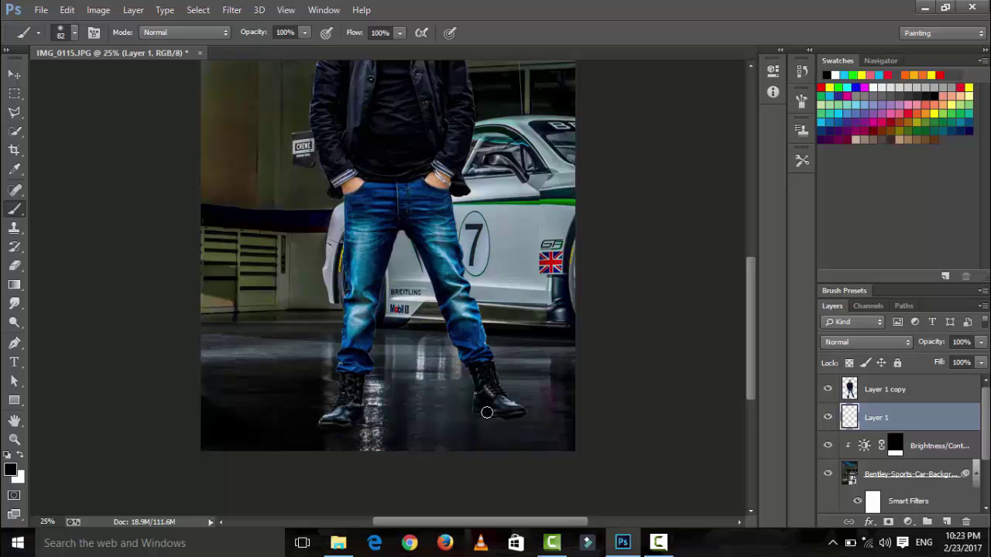
Check the man's cut-out by loading his outline and toggling the car background
key(ctrl+minus)
key(ctrl+plus)
key(ctrl+plus)
key(m)
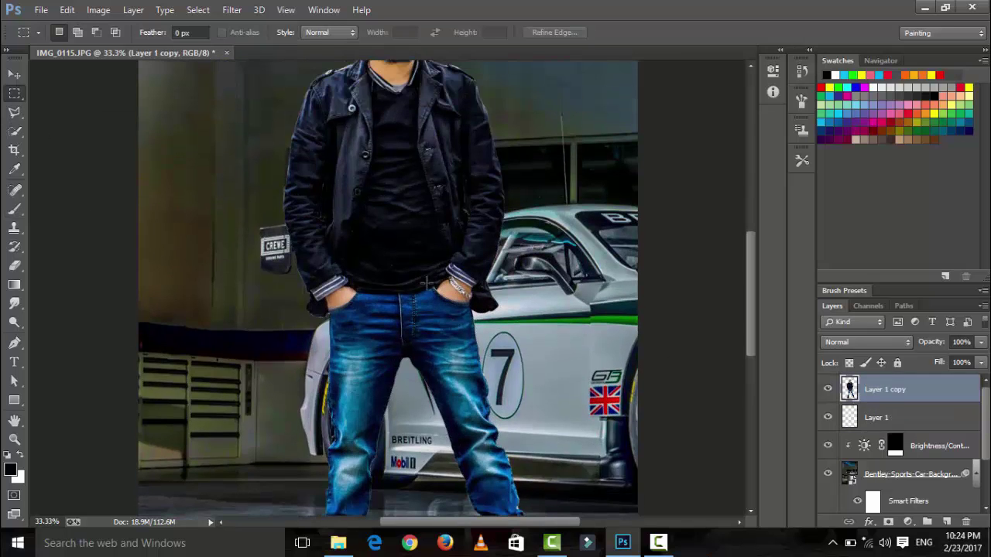
ctrl+click(851, 391)
key(ctrl+d)
click(827, 474)
key(ctrl+minus)
key(ctrl+minus)
key(ctrl+minus)
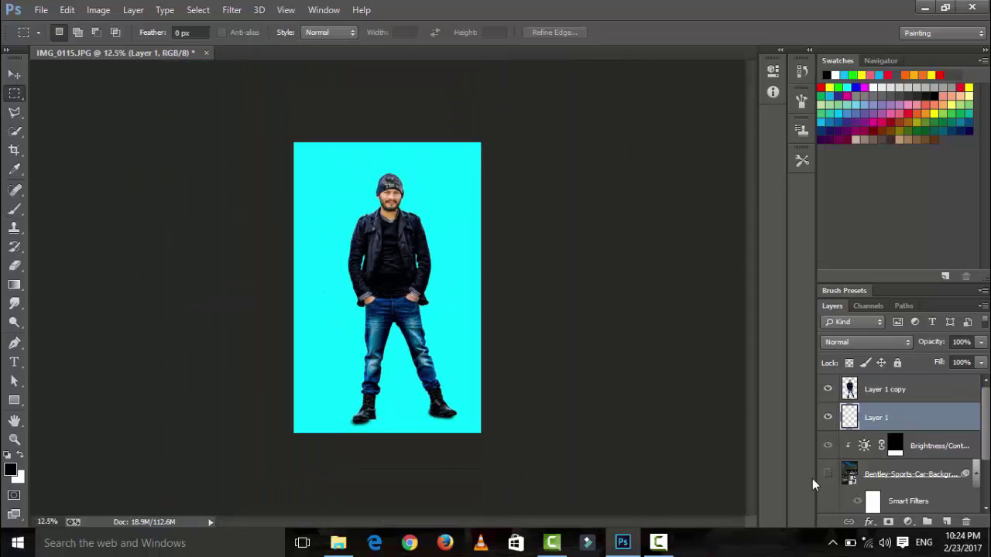
click(827, 474)
Tidy the boot edges with the Eraser on the cut-out man layer
key(ctrl+plus)
key(ctrl+plus)
key(ctrl+plus)
scroll(387, 286, down, 5)
click(859, 391)
key(e)
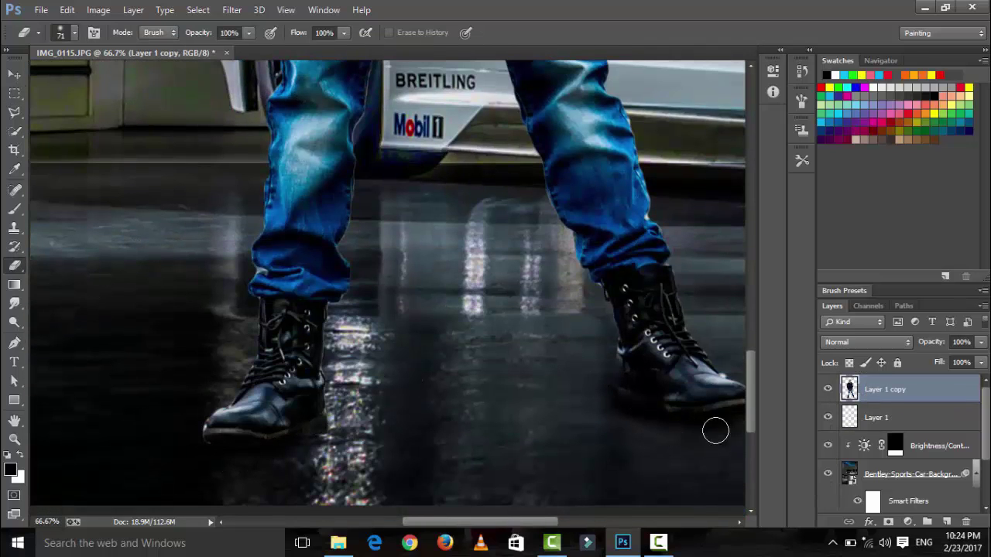
scroll(517, 442, right, 5)
key(ctrl+minus)
key(ctrl+minus)
key(ctrl+minus)
key(ctrl+minus)
Select the floor strip and apply Camera Raw with Whites -100 and lowered Lights
key(m)
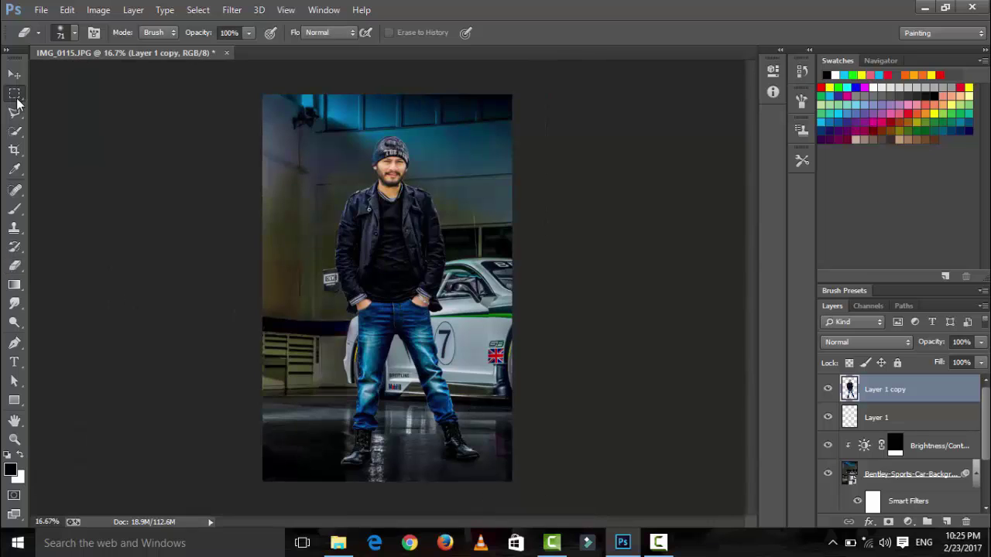
key(alt+shift+bracketleft)
drag(263, 403, 571, 520)
click(231, 9)
click(254, 101)
key(shift+Tab)
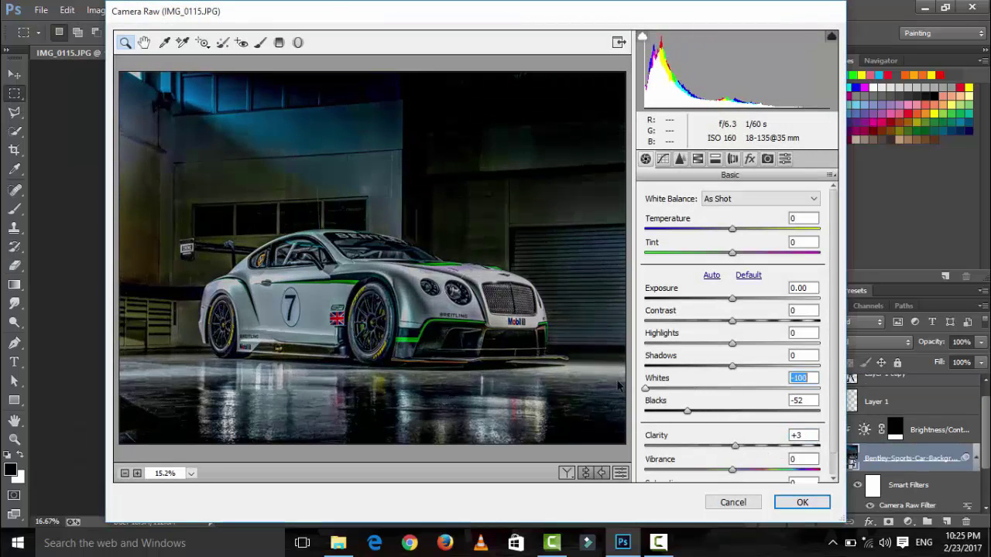
key(shift+Tab)
key(ctrl+alt+2)
drag(732, 436, 655, 435)
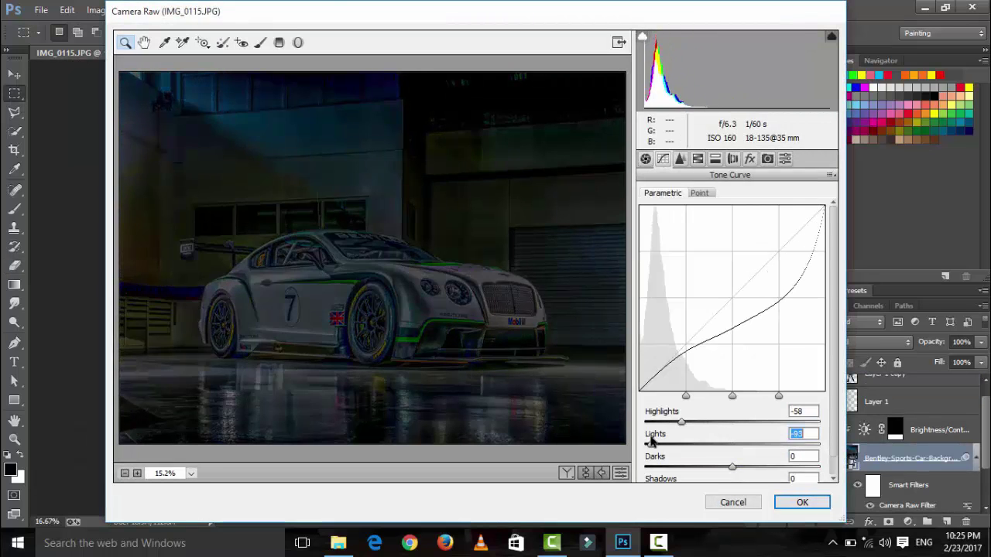
key(Return)
Rerun Camera Raw on the floor selection, entering 10 for Temperature
right_click(913, 458)
click(674, 283)
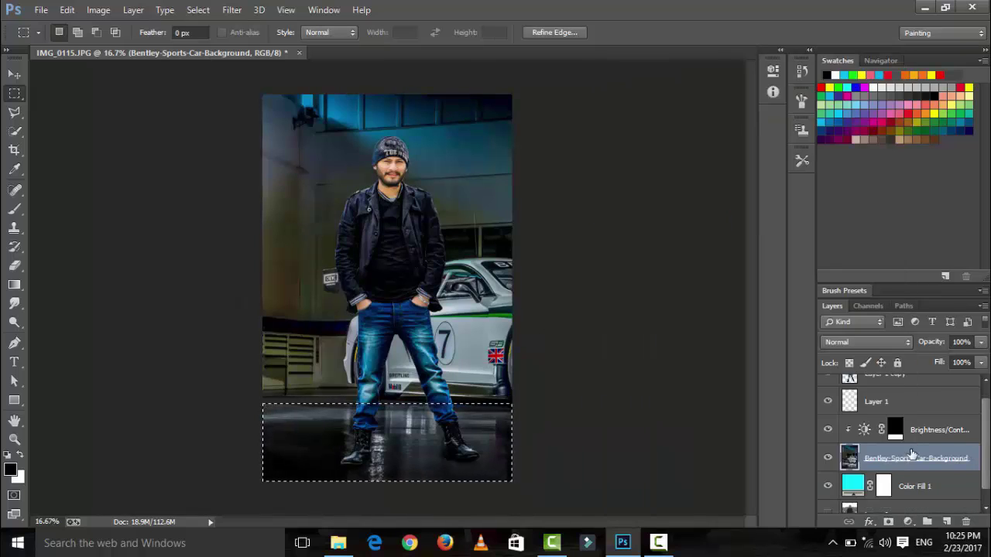
key(ctrl+alt+f)
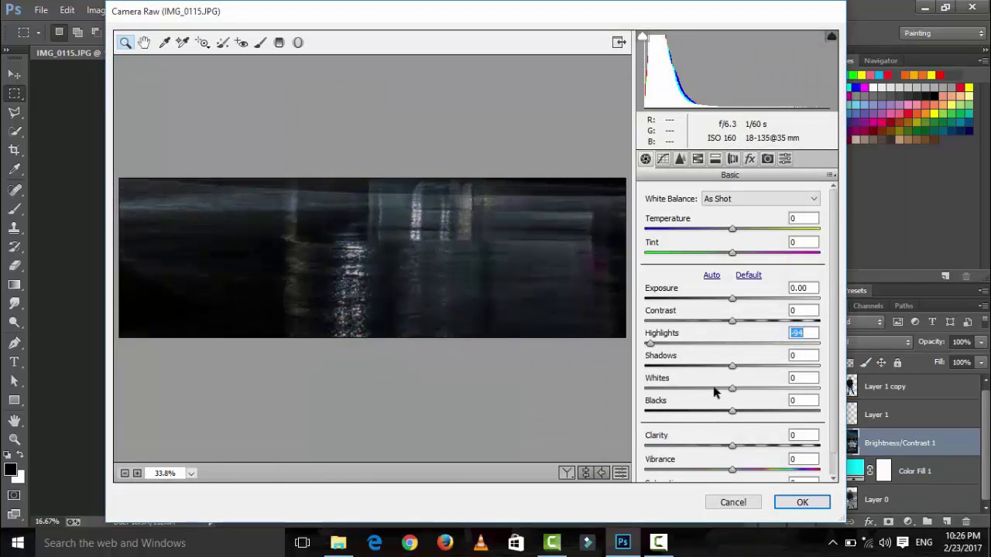
click(710, 165)
key(ctrl+alt+1)
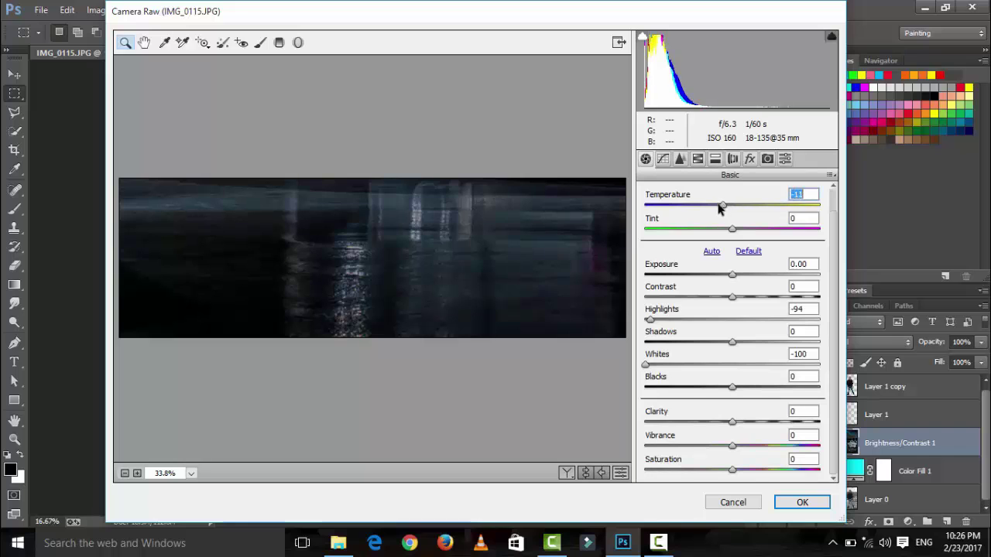
text(10)
key(Return)
Lasso around the left boot, then discard that selection
key(ctrl+plus)
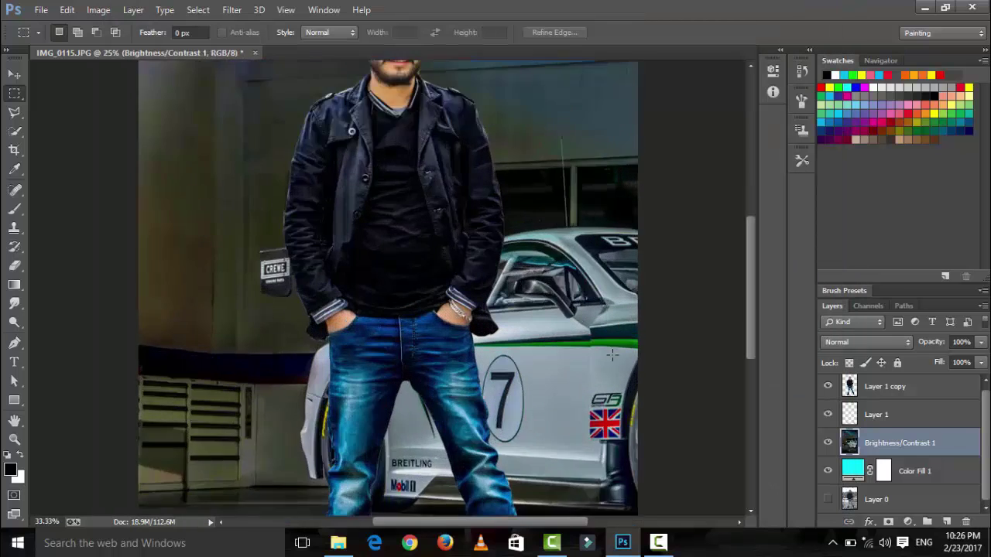
click(14, 112)
drag(265, 428, 269, 426)
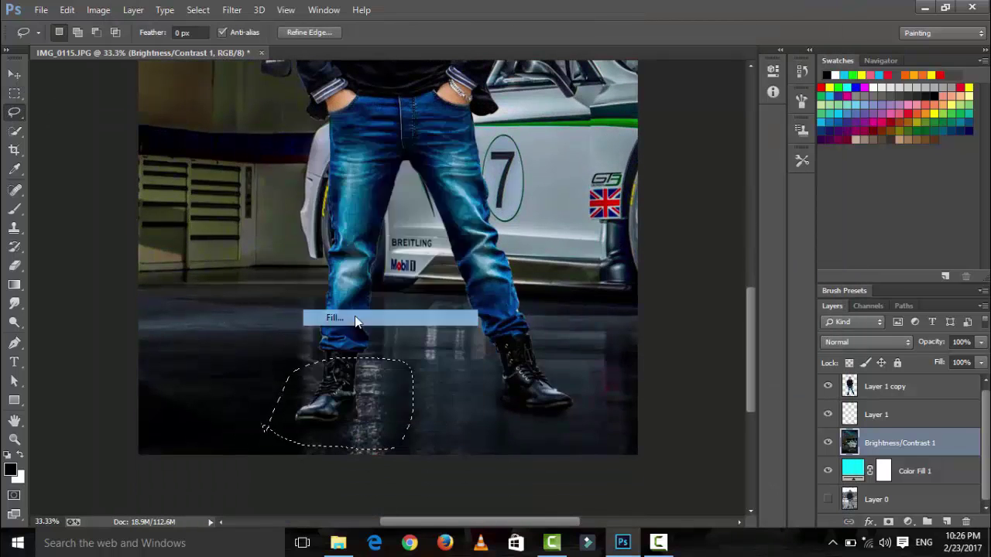
key(ctrl+d)
key(m)
key(ctrl+minus)
key(ctrl+minus)
key(ctrl+minus)
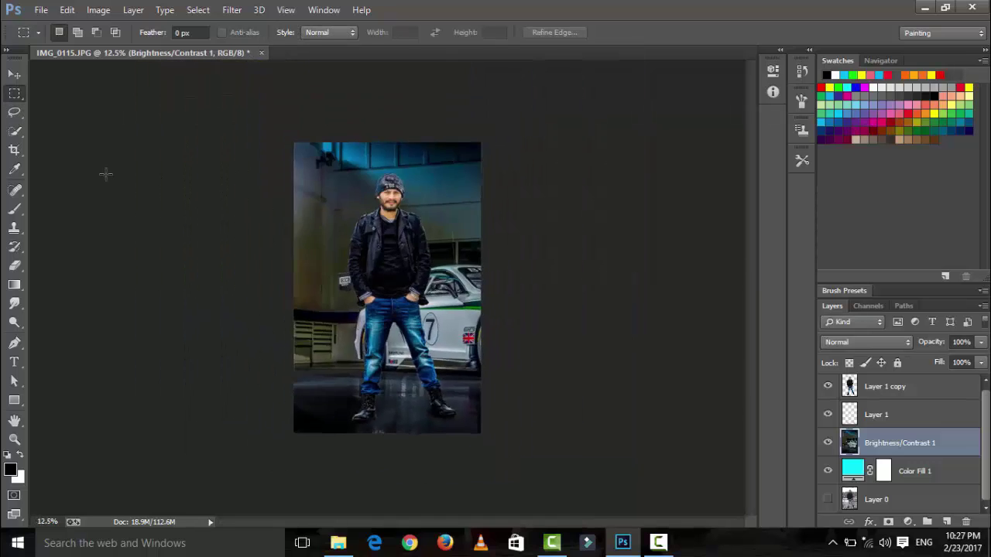
key(ctrl+plus)
key(ctrl+plus)
Select and then drop a bottom strip, fitting the whole image at 16.7%
drag(317, 451, 405, 462)
right_click(333, 459)
key(Escape)
key(ctrl+d)
key(ctrl+minus)
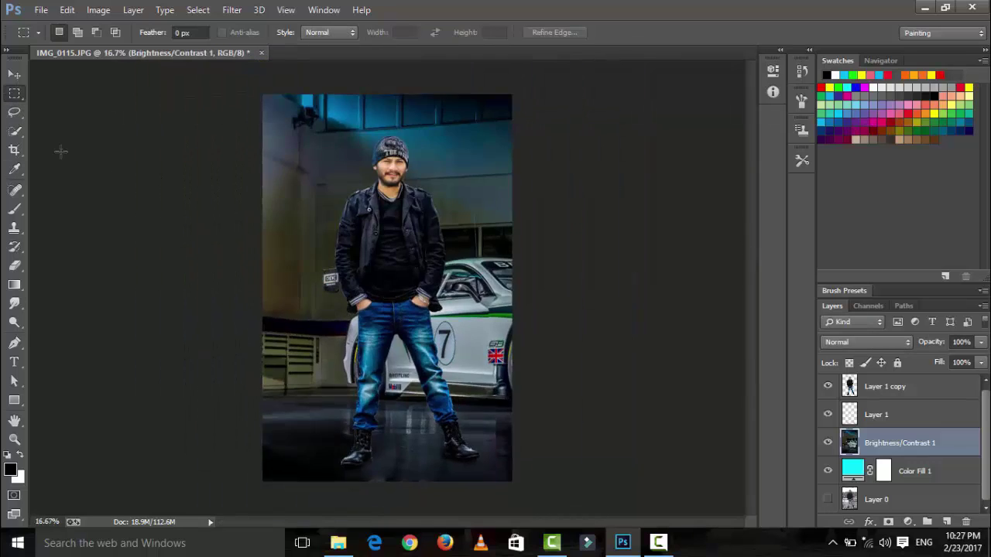
key(ctrl+plus)
key(ctrl+plus)
key(ctrl+minus)
key(ctrl+minus)
Start a Tilt-Shift blur, pinning focus on the car and widening the sharp band upward
click(232, 9)
mouse_move(238, 169)
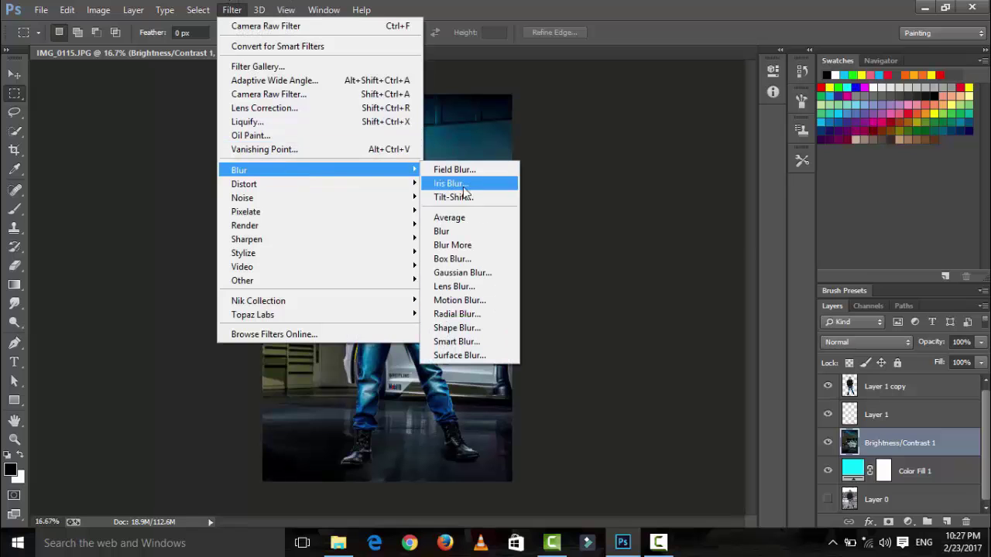
click(490, 199)
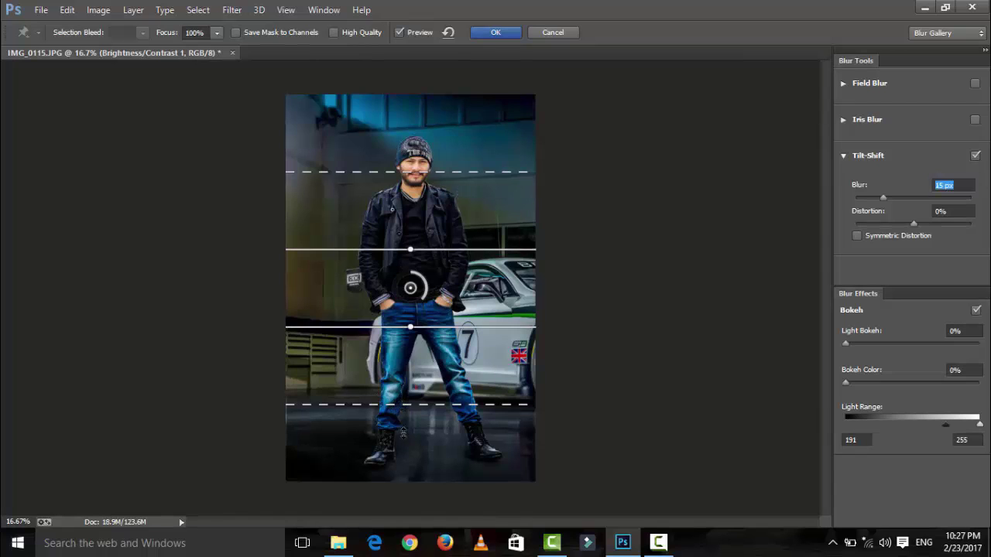
drag(399, 404, 407, 462)
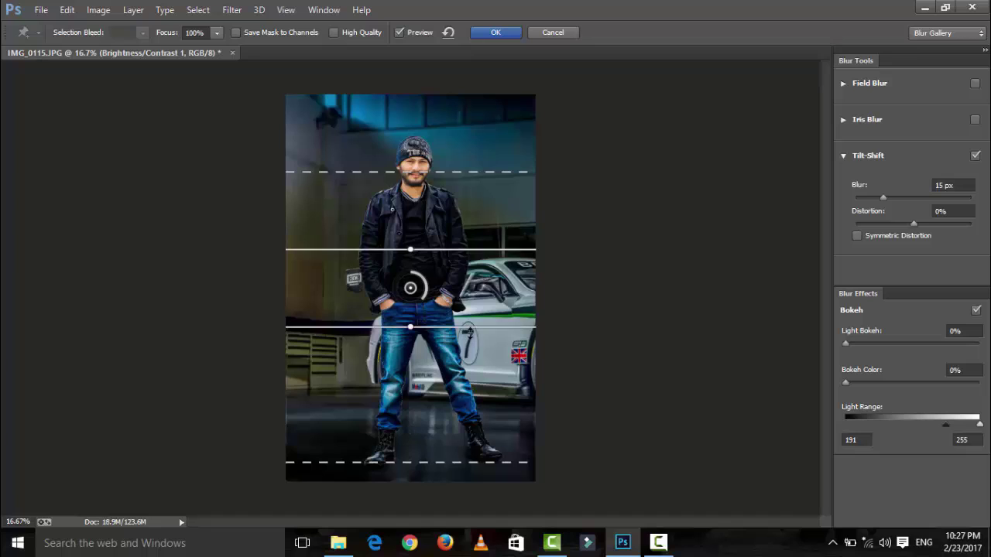
click(487, 310)
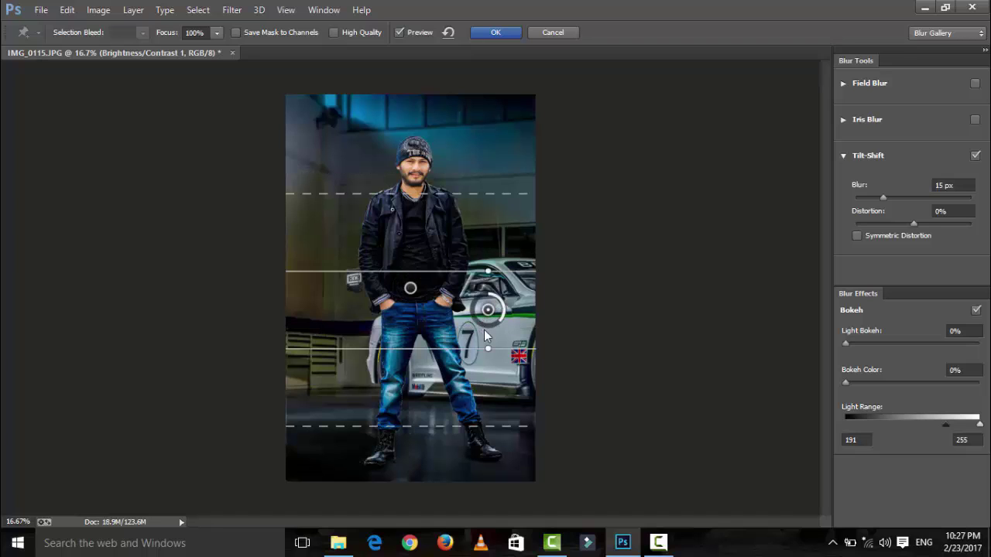
click(502, 333)
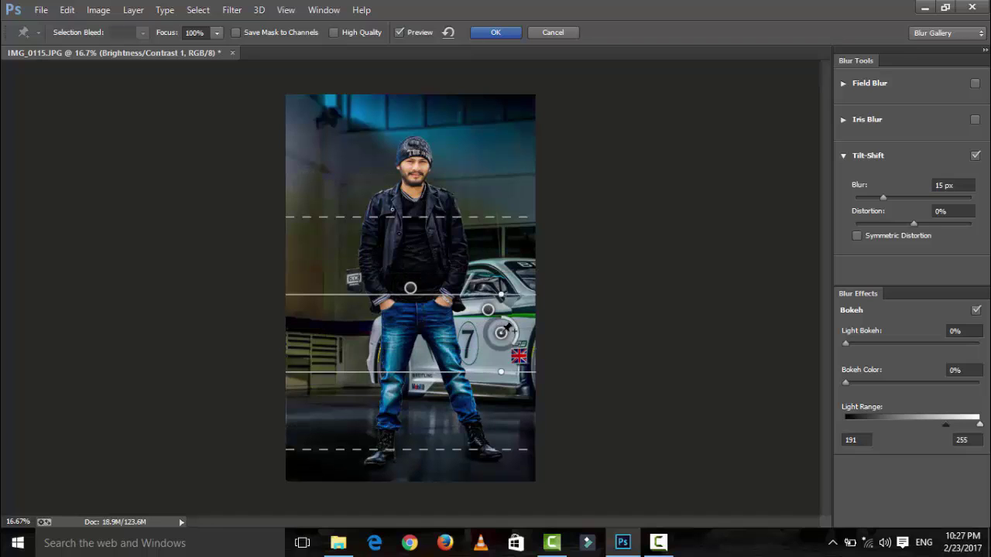
drag(501, 333, 491, 336)
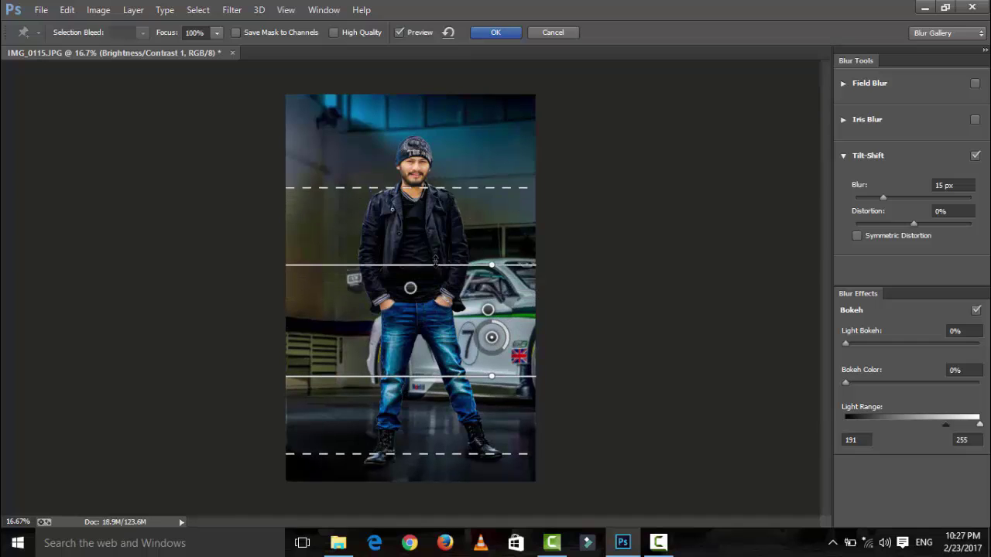
drag(432, 299, 432, 258)
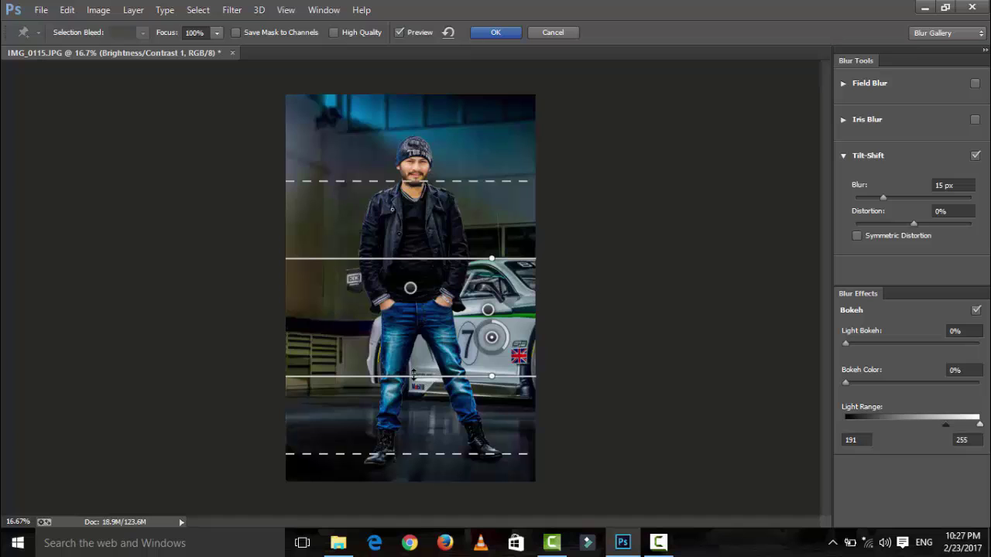
Adjust blur strength and move the lower transition so the sharp band reaches the boots
click(922, 199)
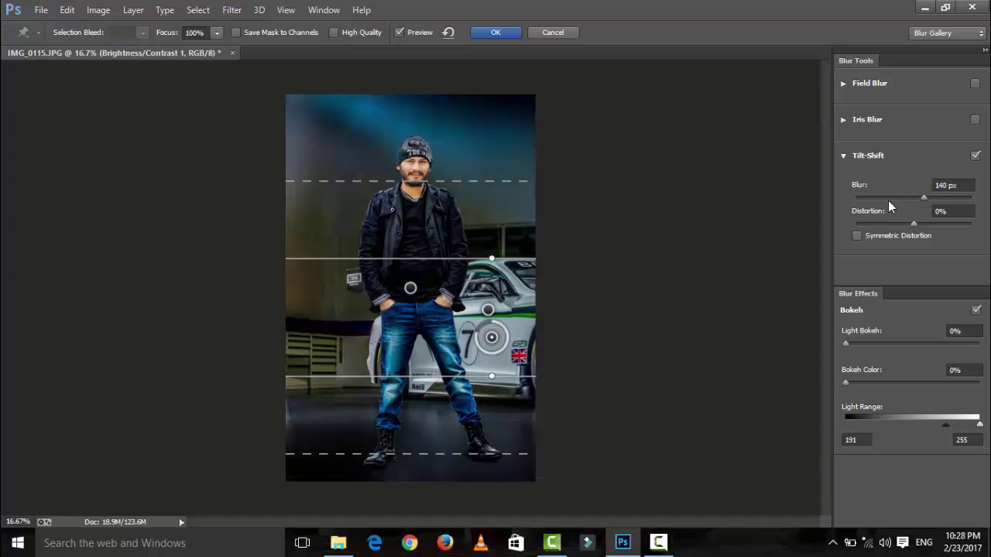
click(890, 198)
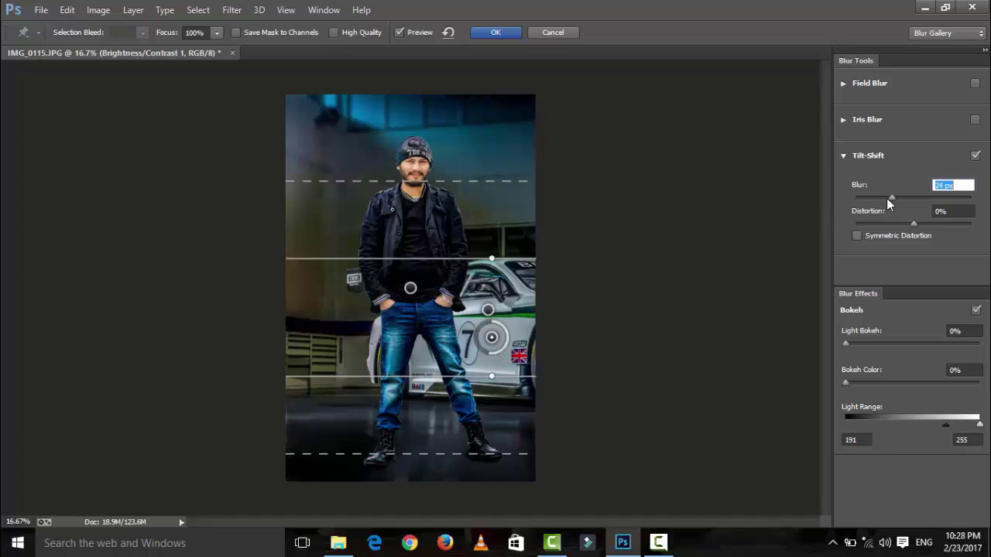
drag(418, 454, 418, 456)
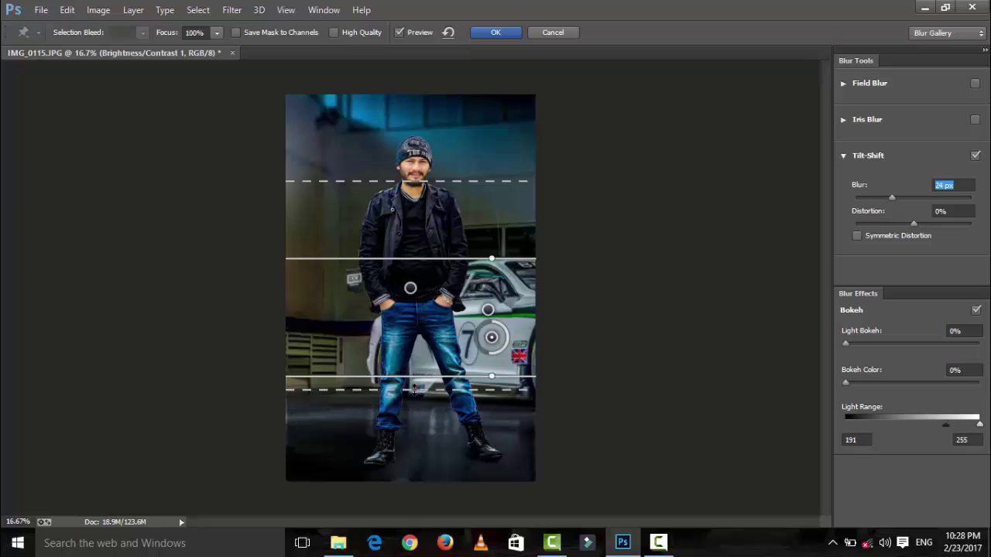
drag(415, 440, 413, 489)
drag(398, 377, 398, 445)
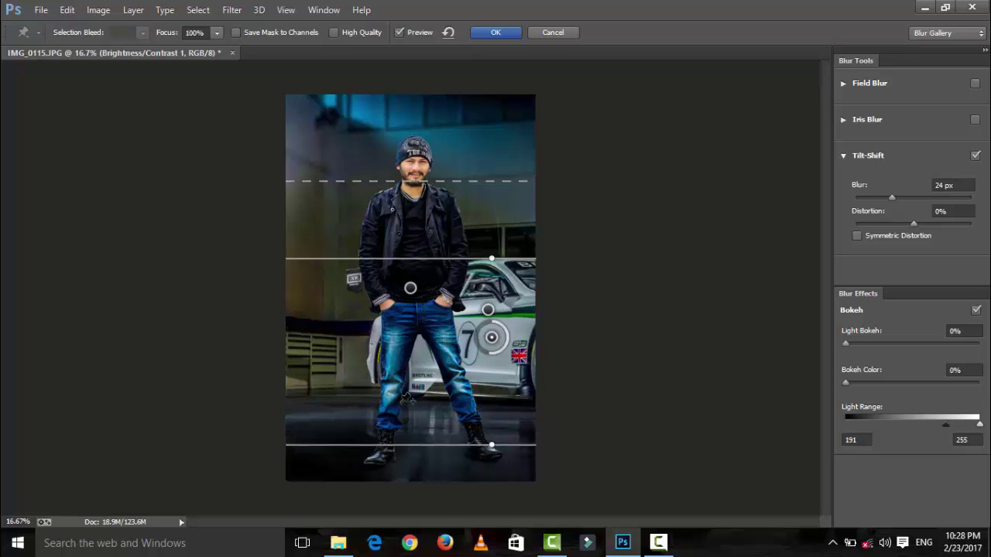
drag(398, 442, 399, 444)
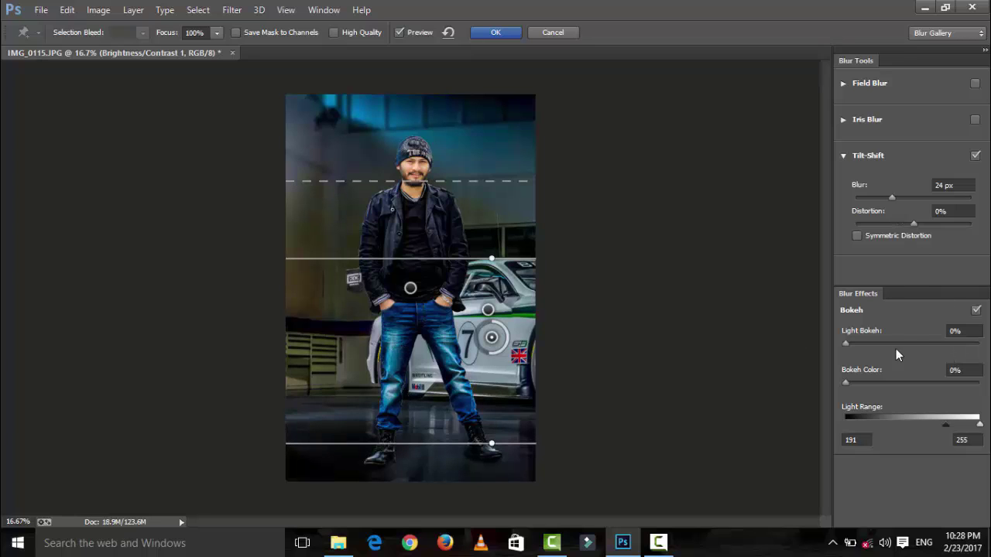
Leave bokeh at 0%, set Distortion -12% and apply the 40 px tilt-shift blur
drag(870, 343, 970, 346)
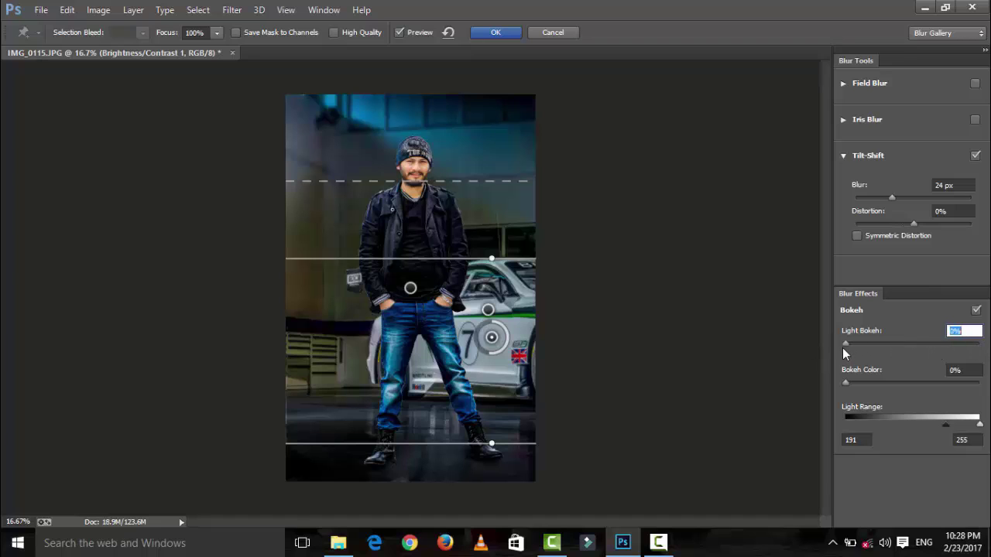
click(846, 383)
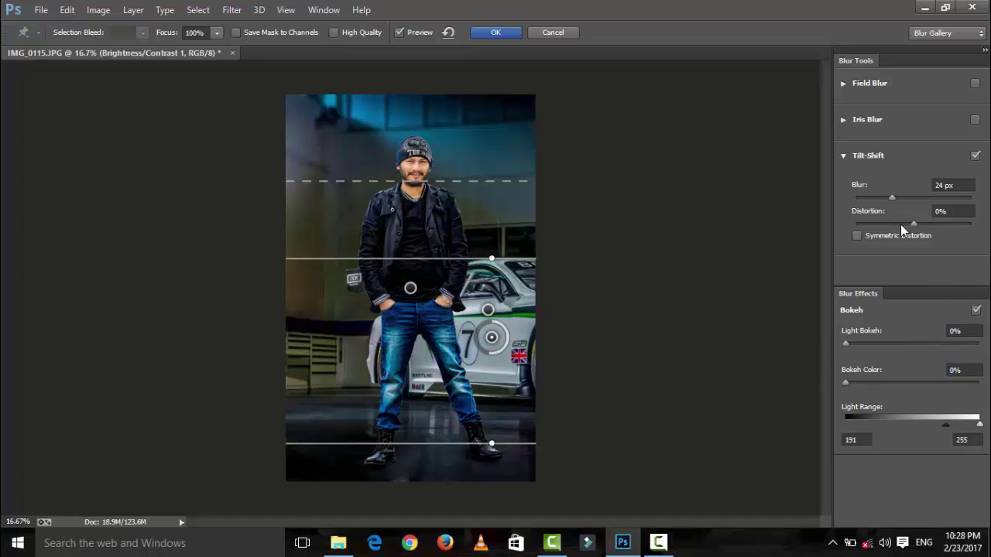
mouse_move(901, 225)
mouse_down()
mouse_move(855, 224)
mouse_move(901, 198)
mouse_up()
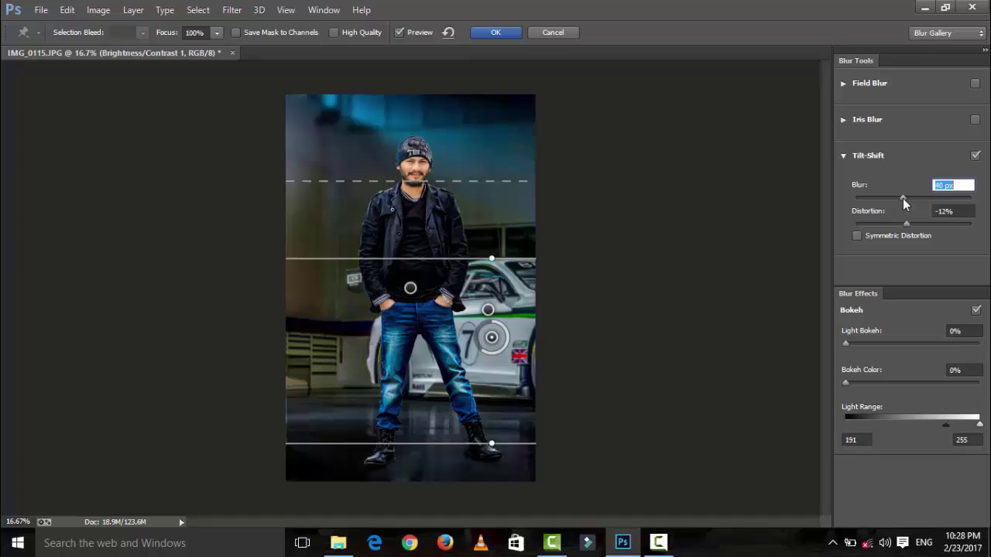
click(496, 32)
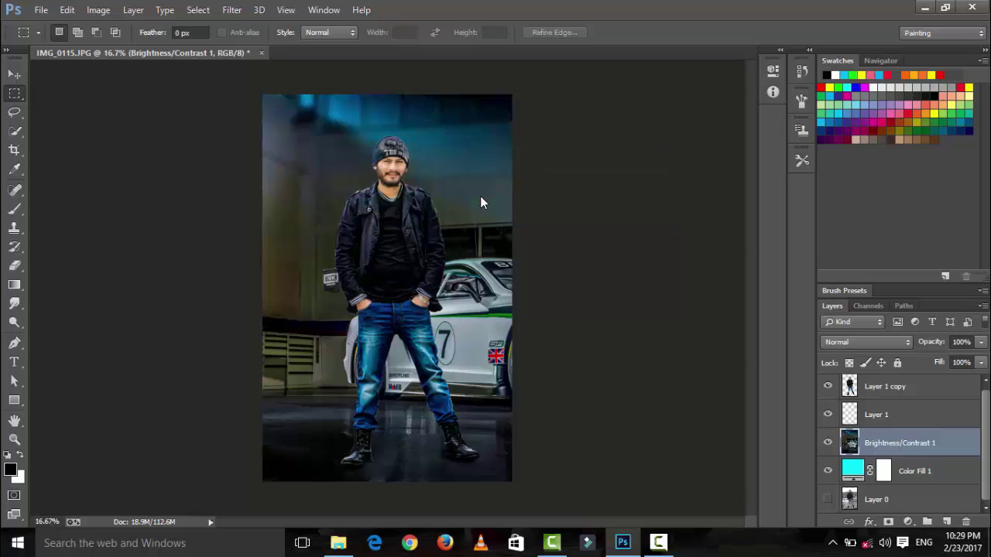
Compare the blur at different zooms, then select Layer 1 copy at 33.3%
key(ctrl+minus)
key(ctrl+plus)
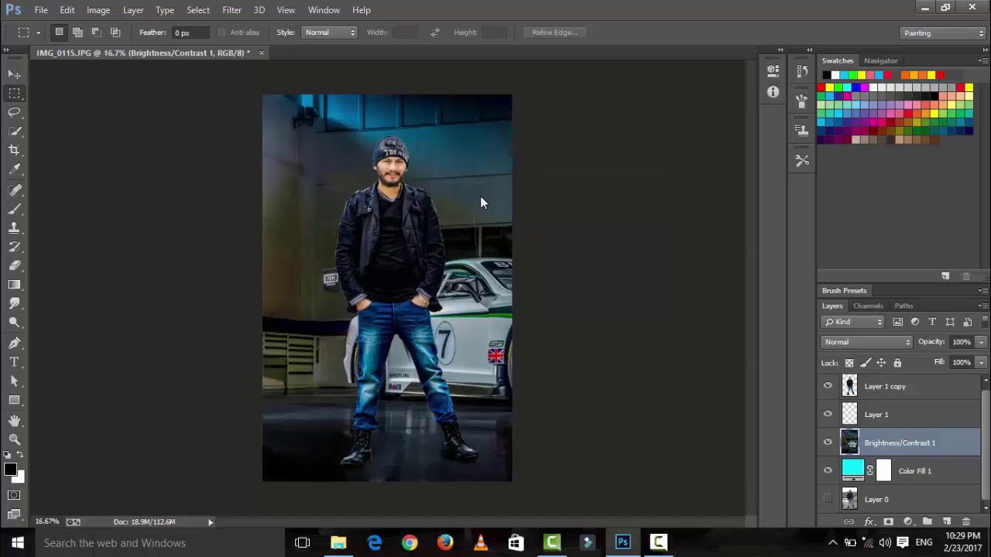
key(ctrl+minus)
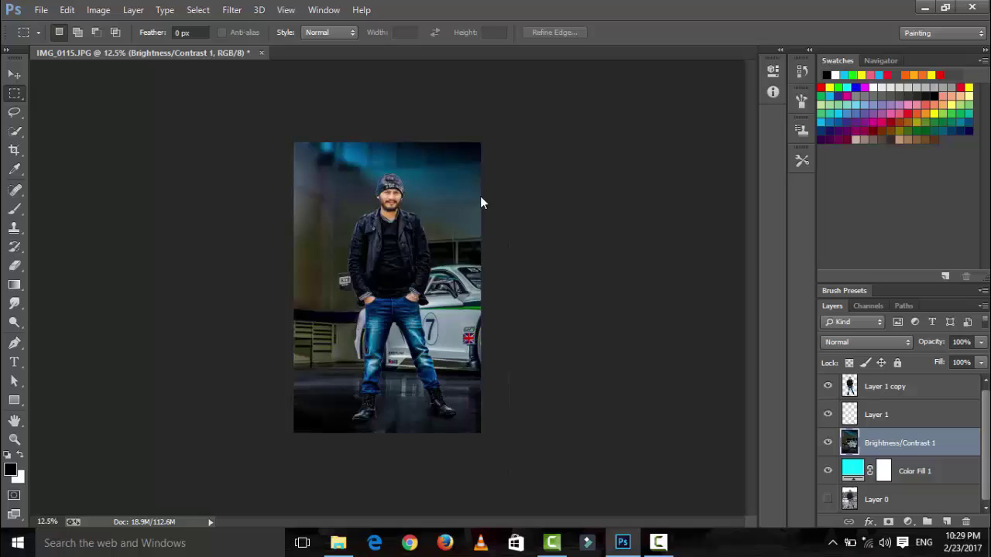
key(ctrl+plus)
key(ctrl+minus)
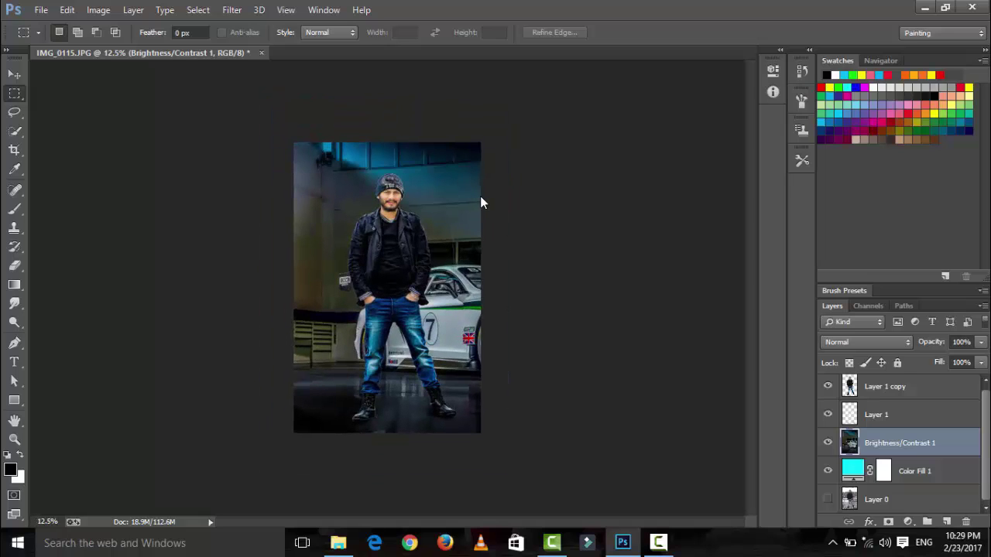
key(ctrl+plus)
key(ctrl+plus)
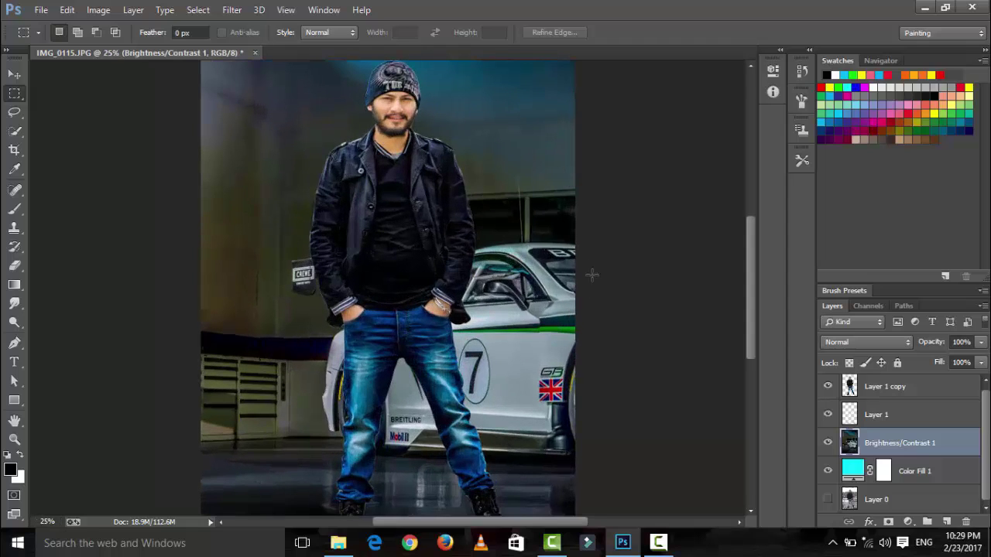
click(883, 391)
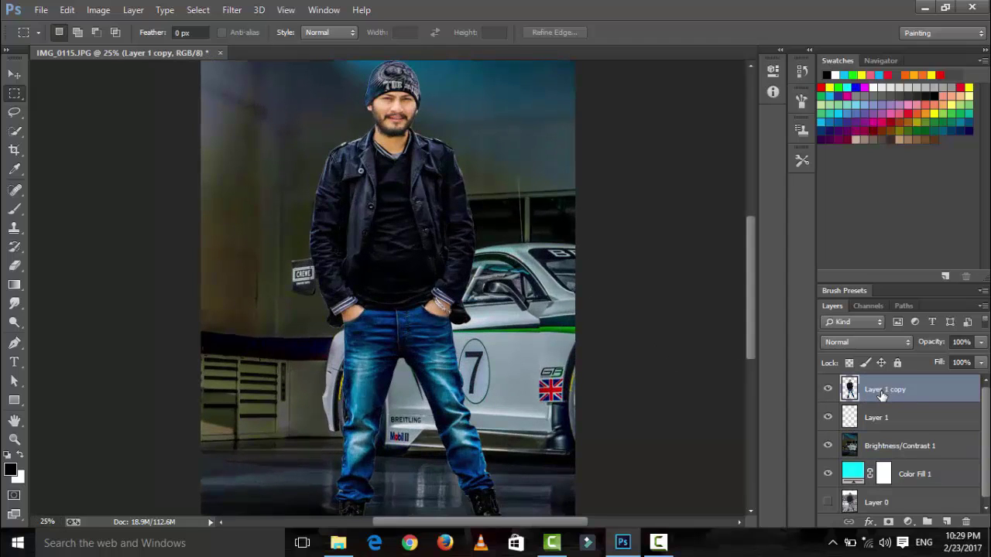
key(ctrl+plus)
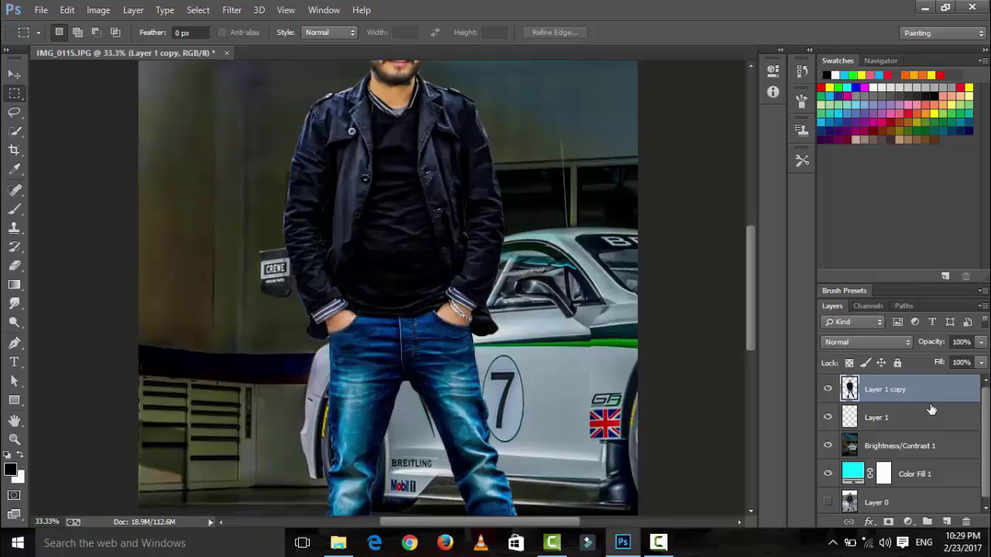
Add Layer 2 and fill it with 50% gray in Soft Light mode
click(945, 521)
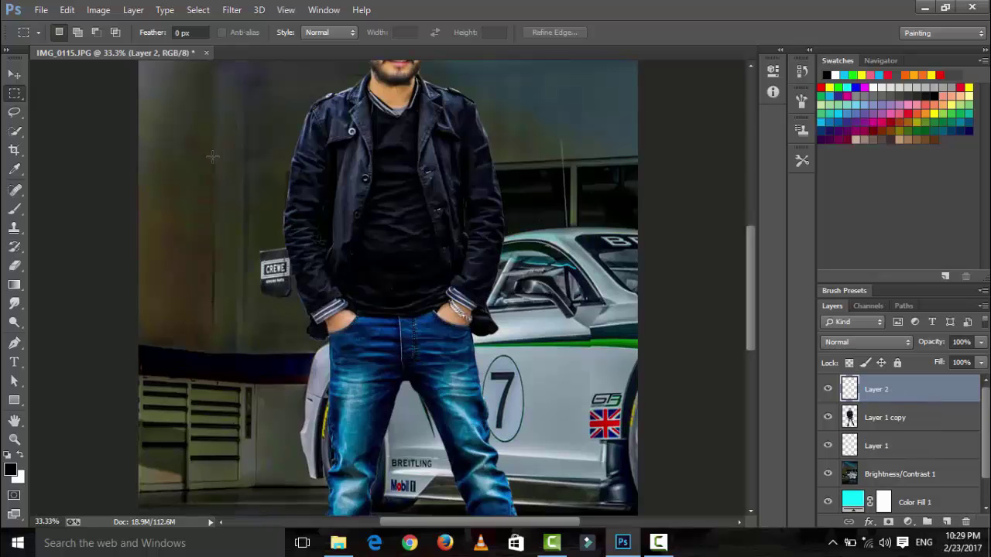
click(68, 9)
click(101, 202)
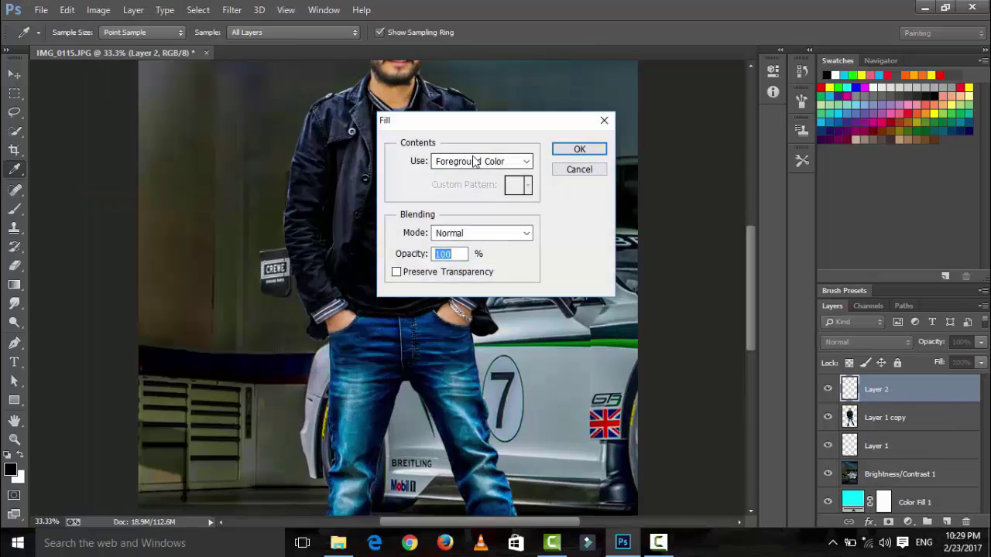
click(518, 161)
click(456, 281)
click(462, 233)
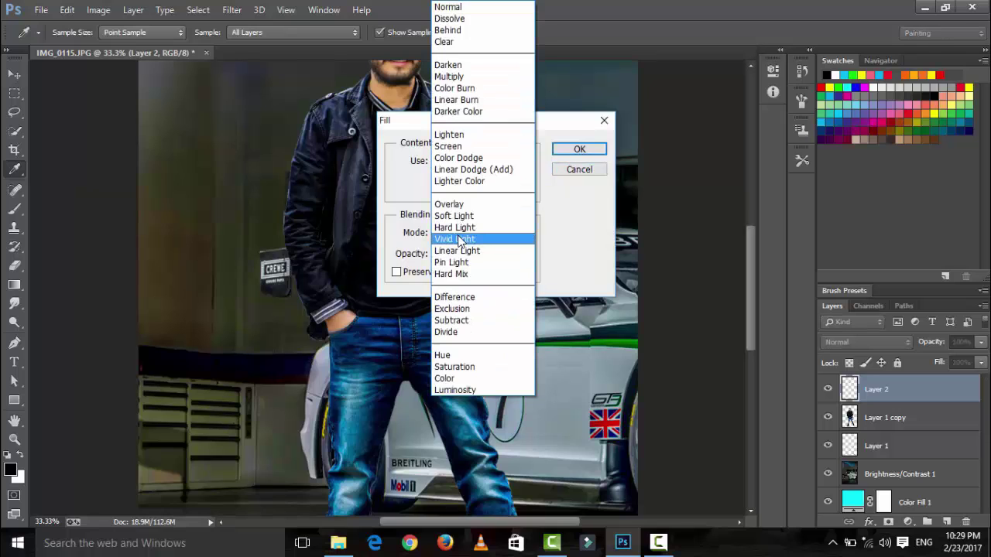
click(467, 219)
click(579, 149)
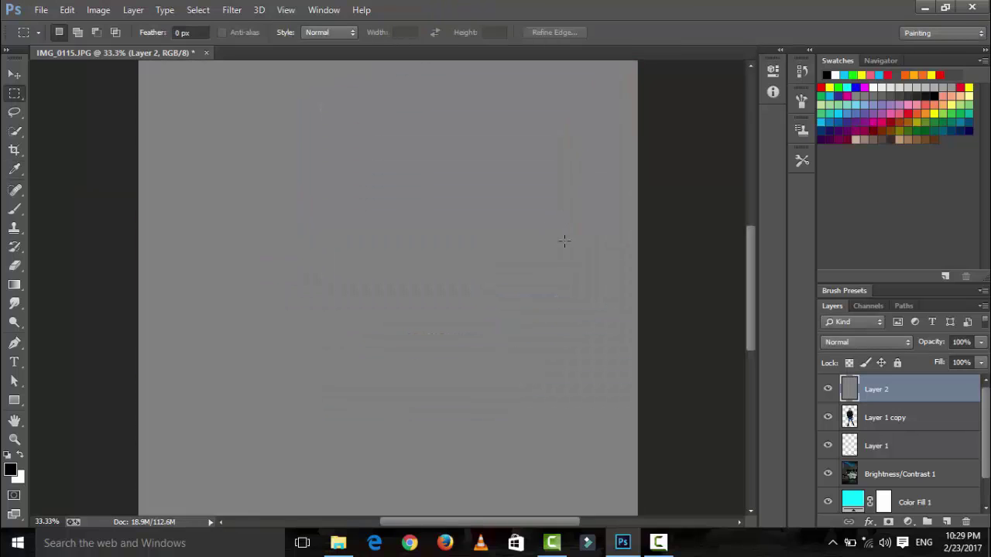
Set Layer 2's blend mode to Soft Light and clip it to the man's layer
click(845, 342)
click(851, 194)
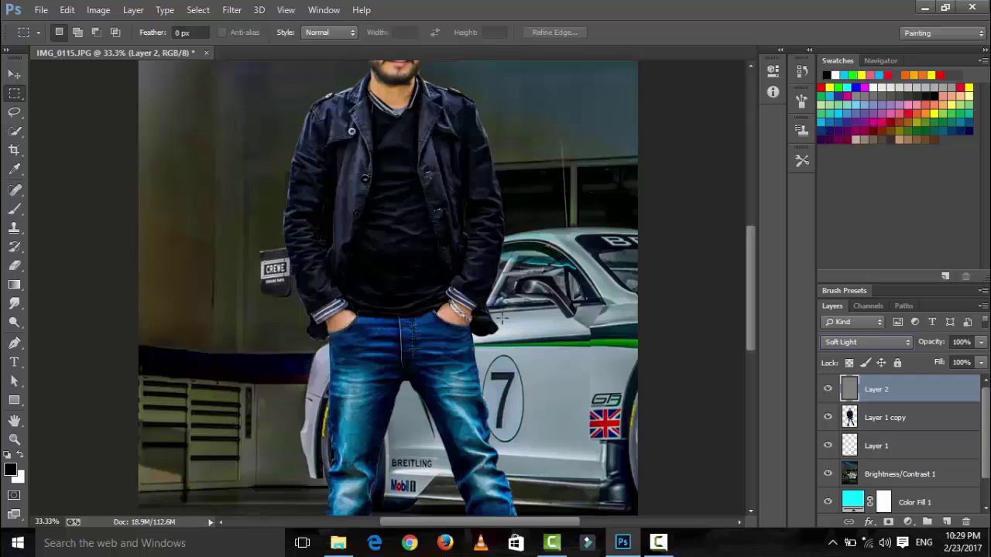
click(14, 320)
scroll(310, 376, down, 4)
scroll(373, 329, down, 2)
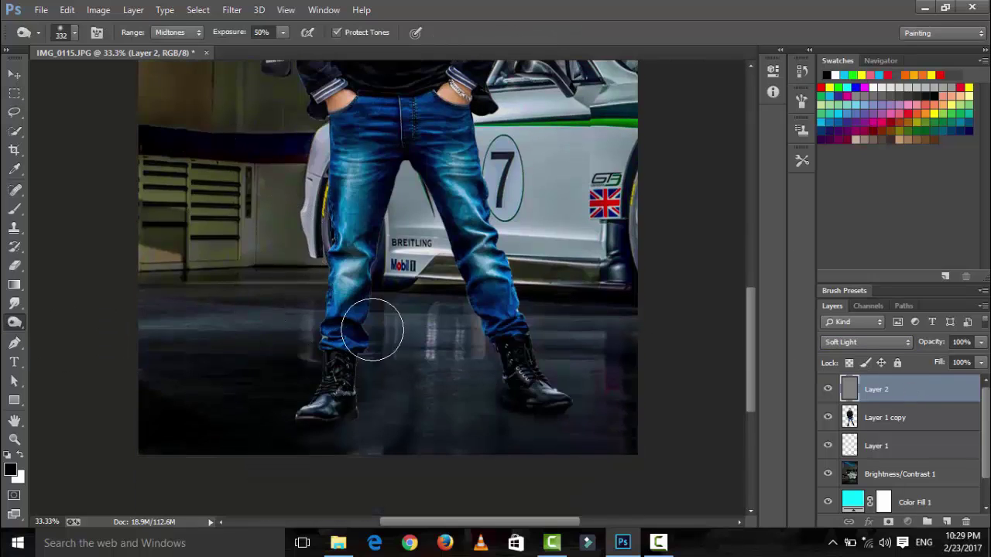
right_click(916, 387)
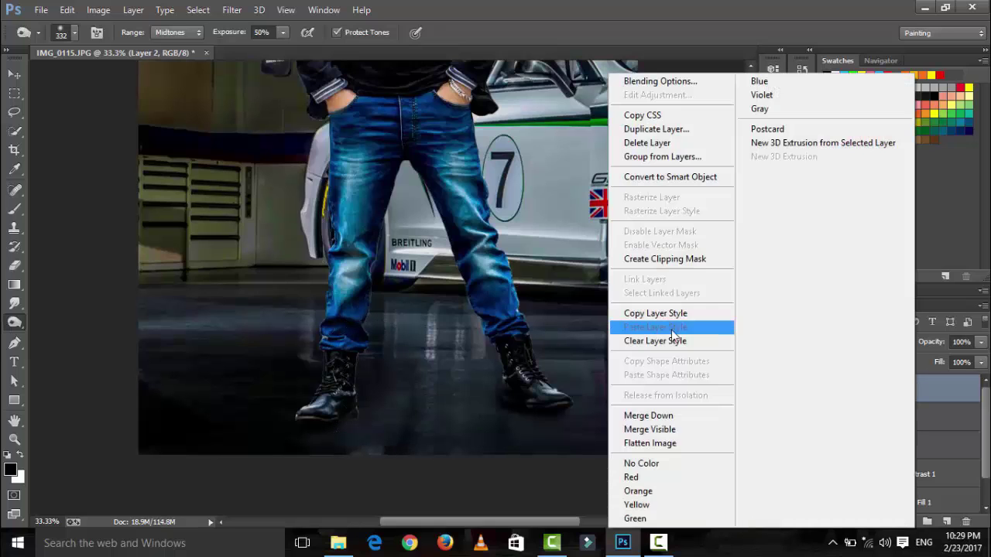
click(673, 258)
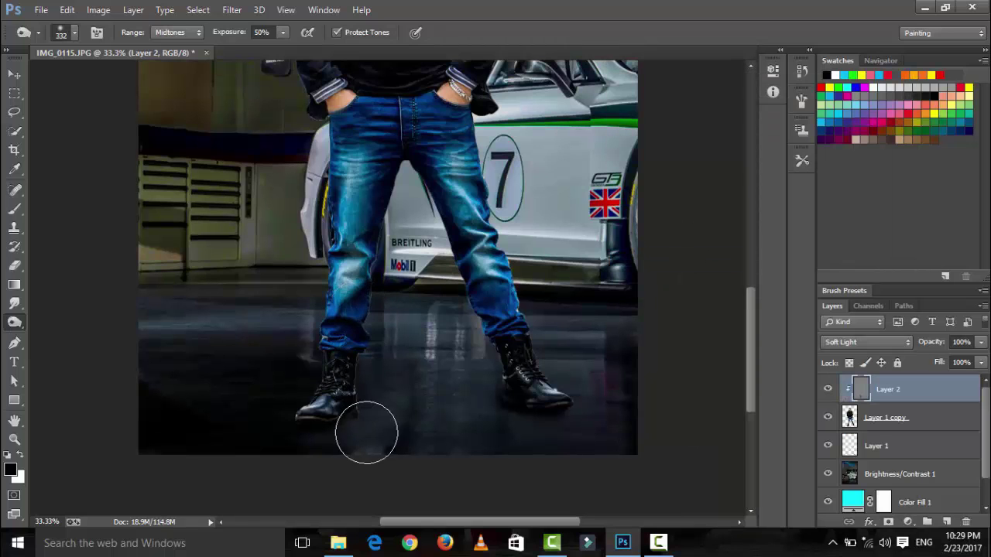
Dodge over the man's legs and body on Layer 2 to brighten them
drag(366, 432, 377, 387)
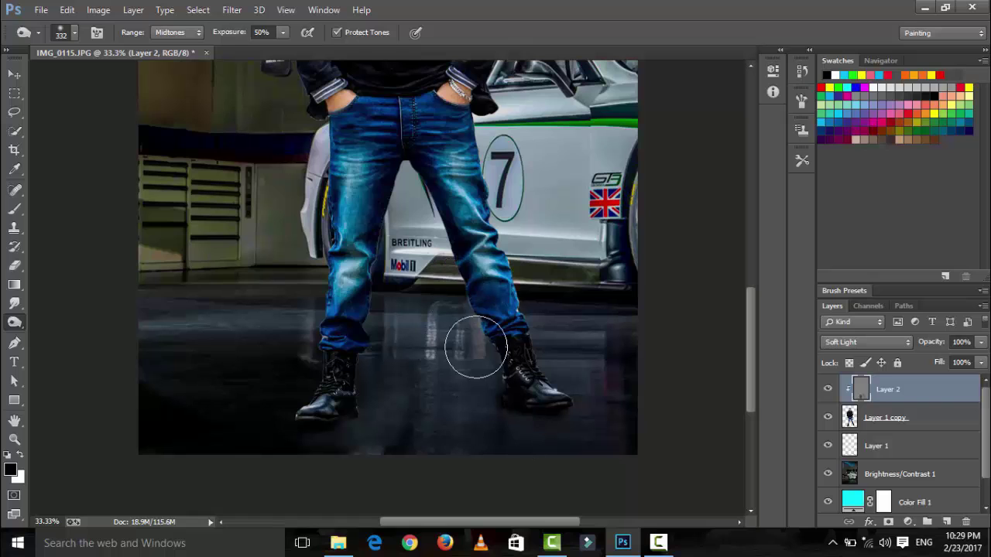
scroll(364, 380, up, 3)
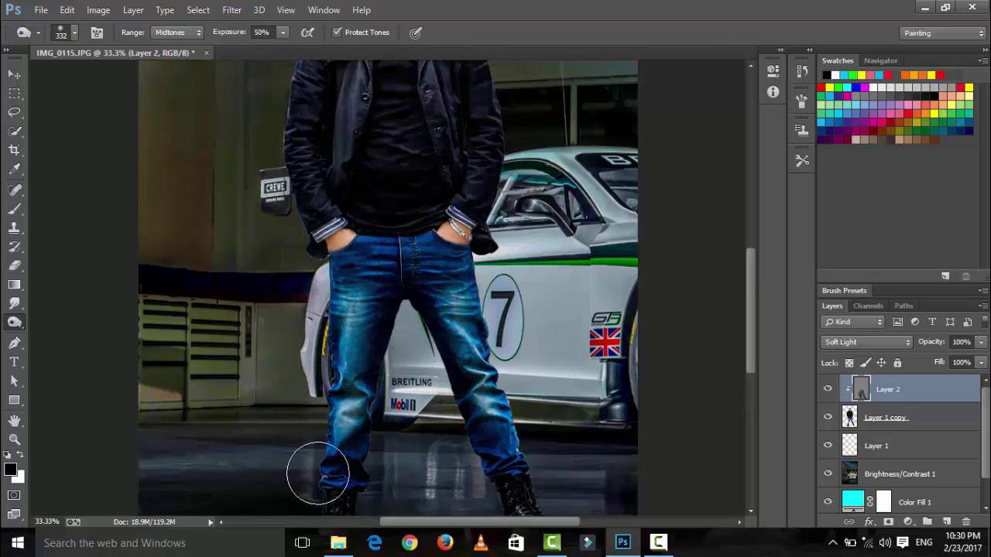
scroll(317, 465, down, 2)
scroll(294, 222, up, 3)
scroll(423, 360, up, 3)
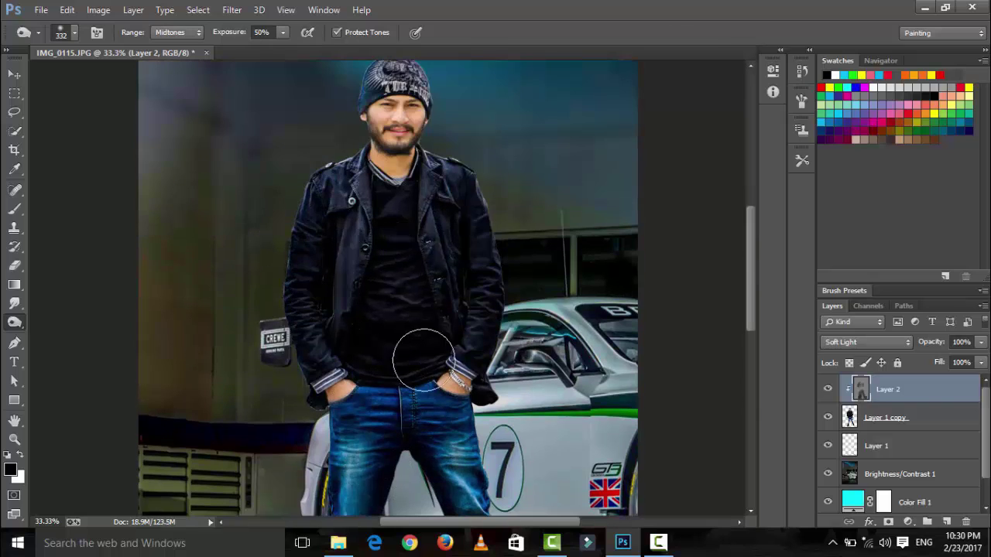
scroll(423, 360, up, 2)
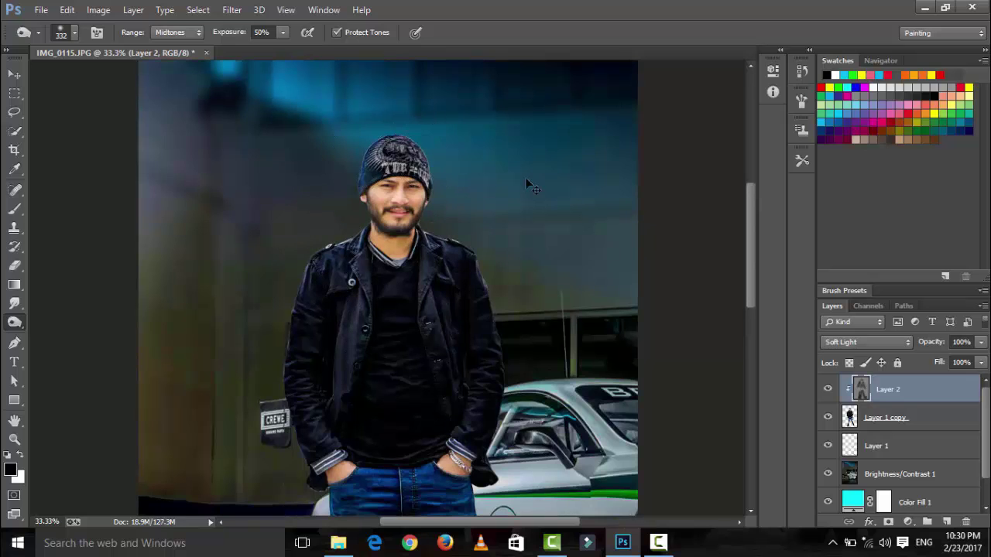
scroll(527, 184, down, 2)
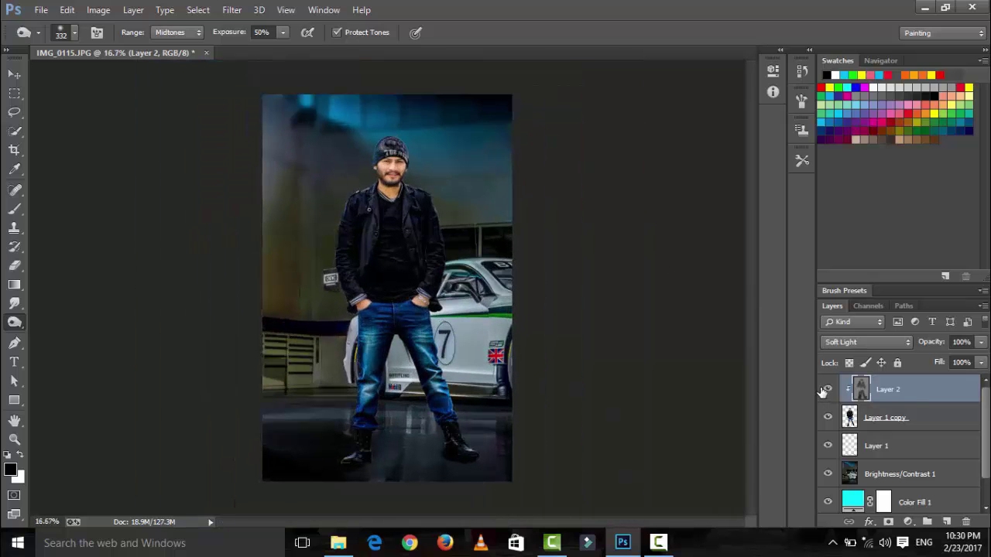
Select Layer 1 copy and set the Smudge tool to 26% strength
click(885, 417)
scroll(420, 199, up, 5)
scroll(520, 188, up, 2)
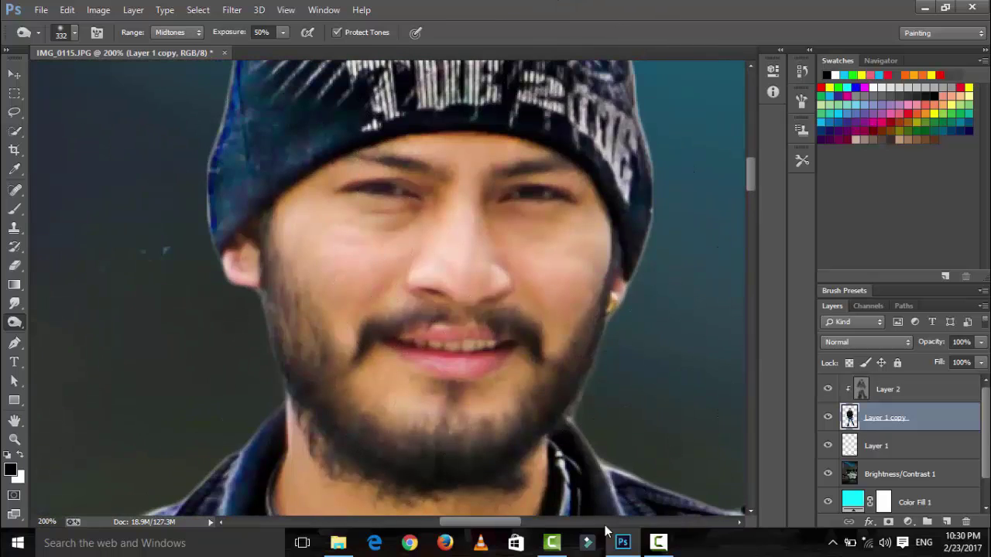
click(14, 304)
right_click(402, 255)
key(Escape)
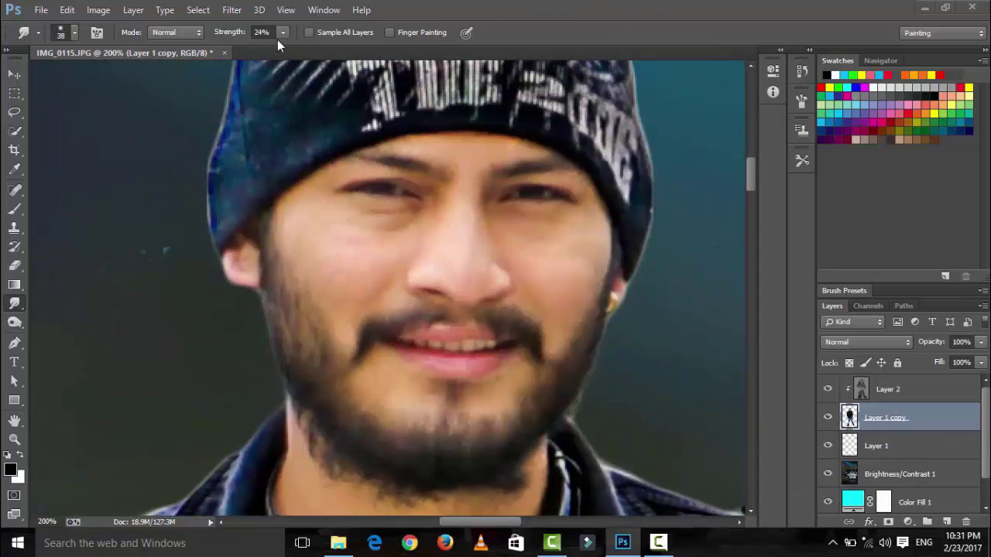
drag(284, 34, 284, 50)
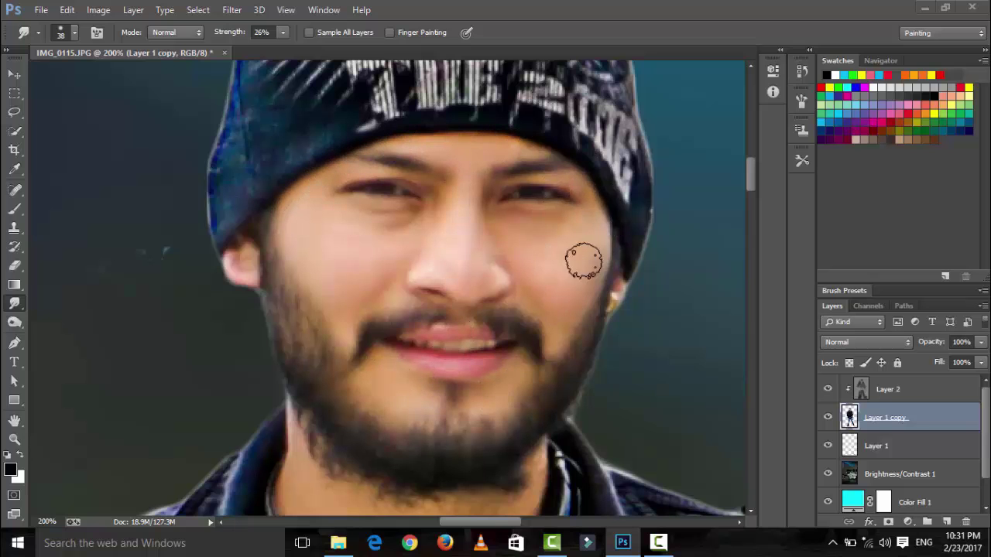
Smudge the man's jagged beard edge into his neck
scroll(358, 261, down, 5)
scroll(214, 437, up, 4)
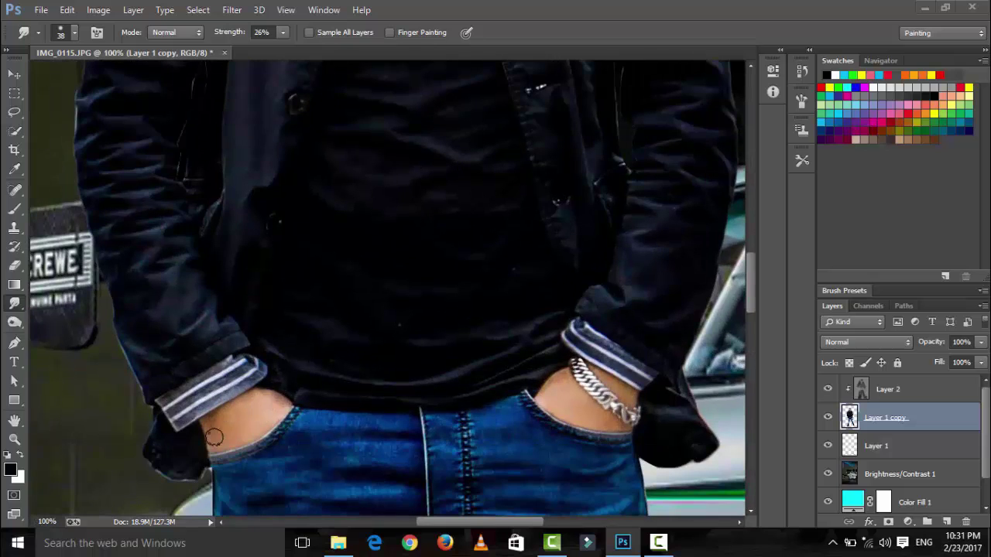
scroll(527, 348, up, 2)
scroll(503, 245, up, 4)
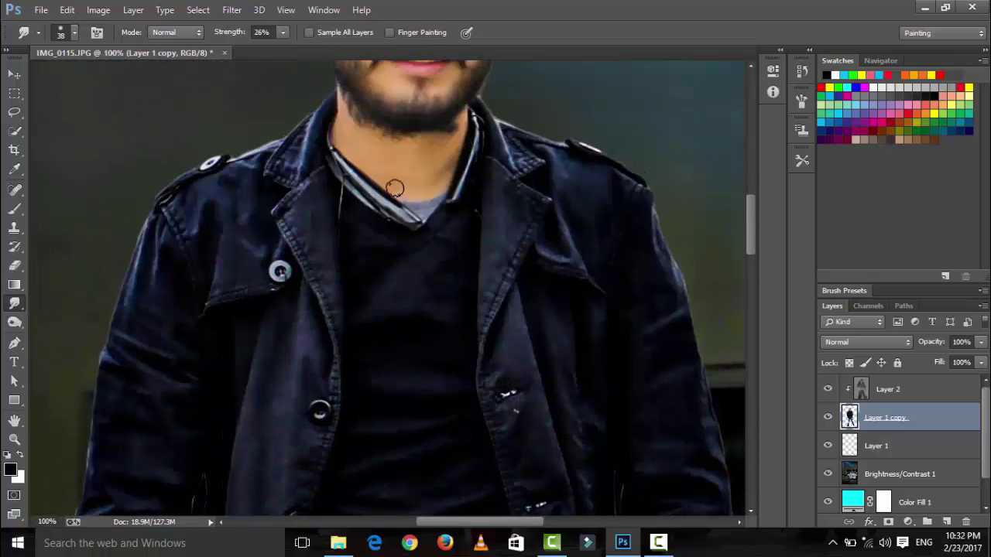
scroll(386, 147, up, 2)
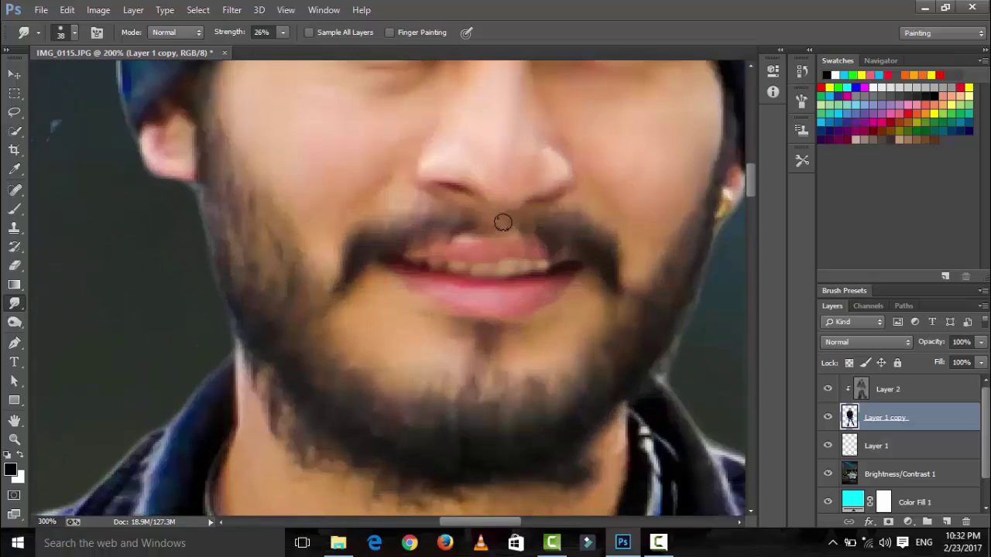
scroll(504, 221, down, 2)
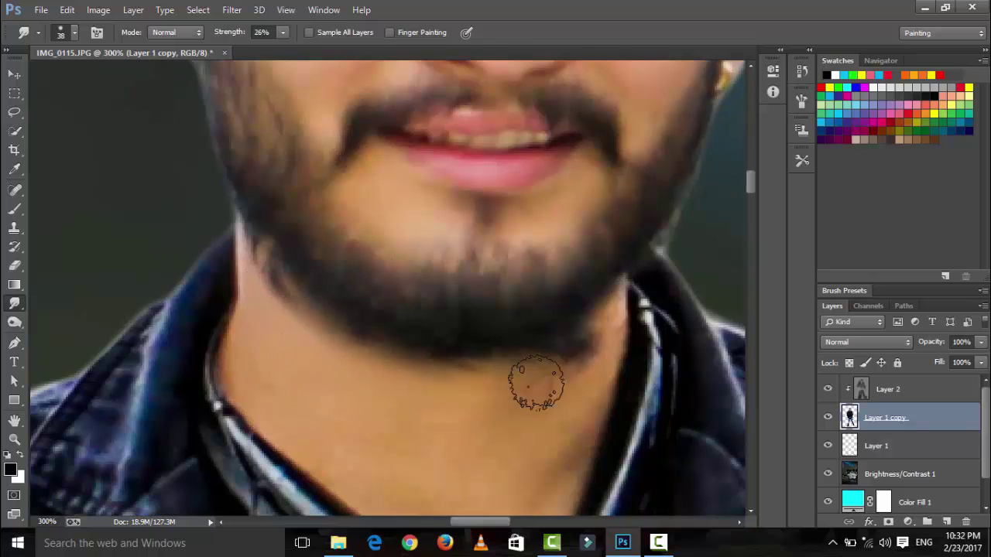
drag(563, 356, 575, 343)
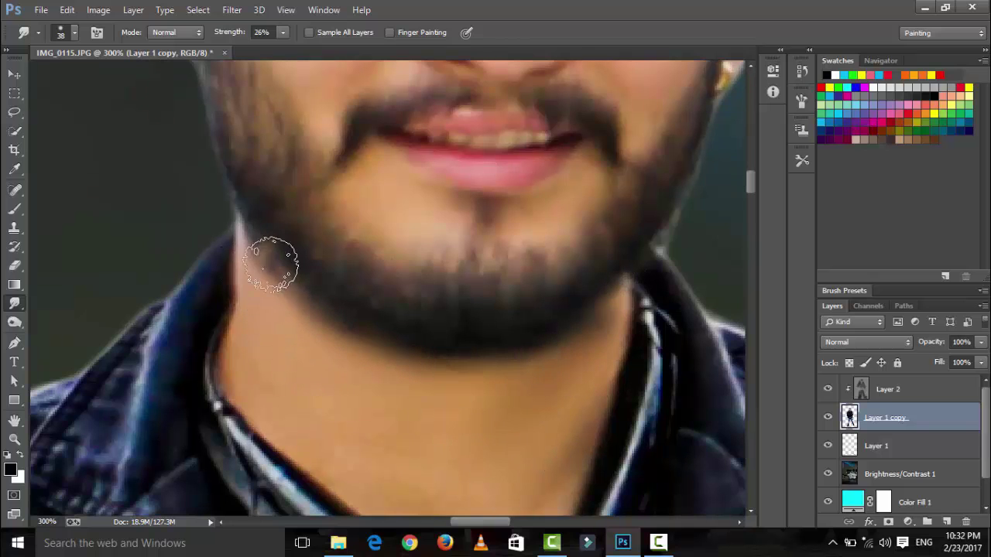
scroll(278, 263, down, 1)
scroll(312, 389, down, 6)
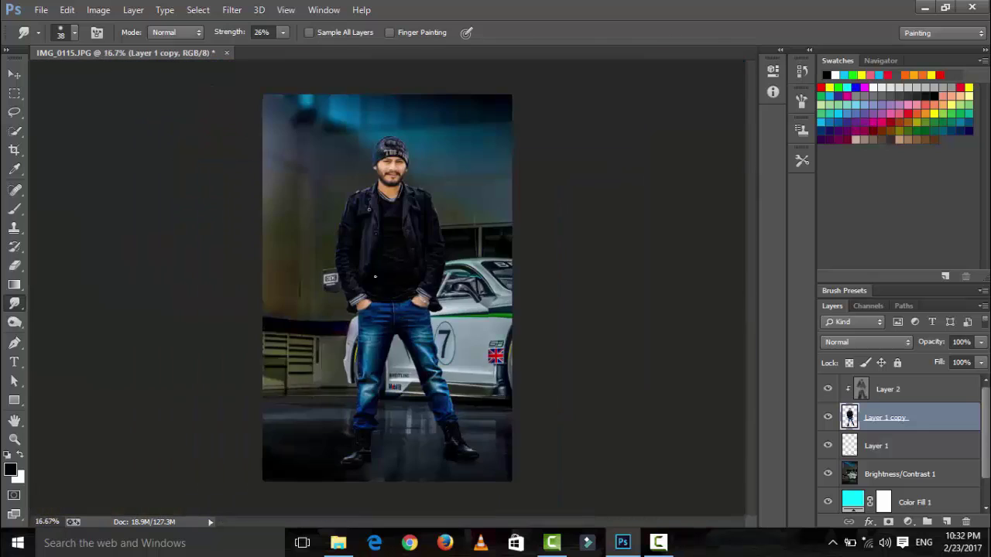
scroll(391, 298, up, 4)
scroll(418, 173, up, 3)
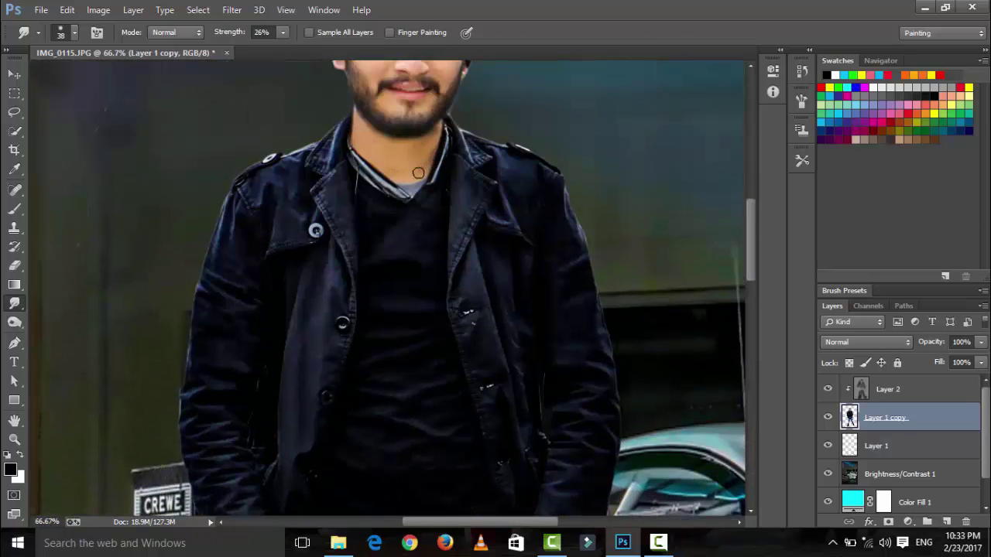
scroll(528, 210, up, 3)
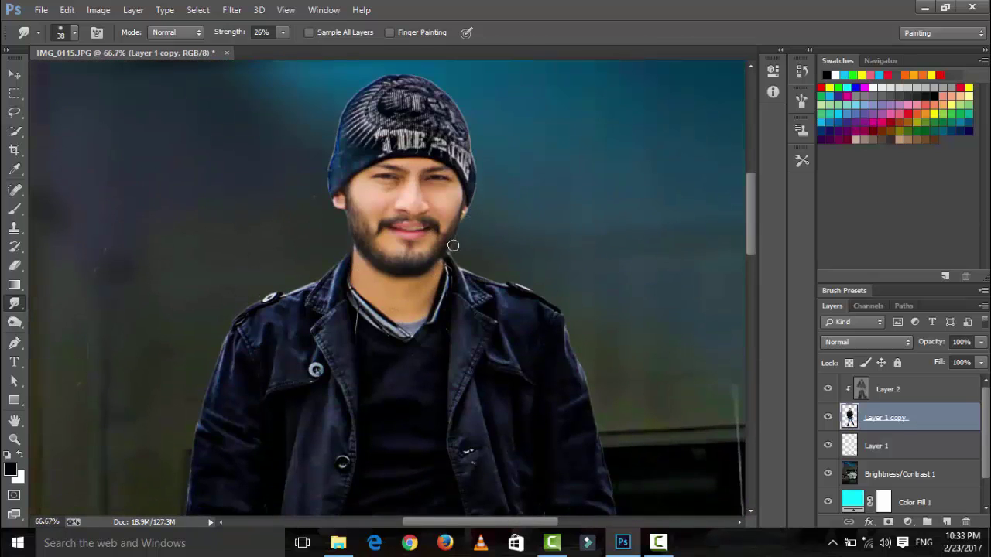
scroll(457, 237, up, 1)
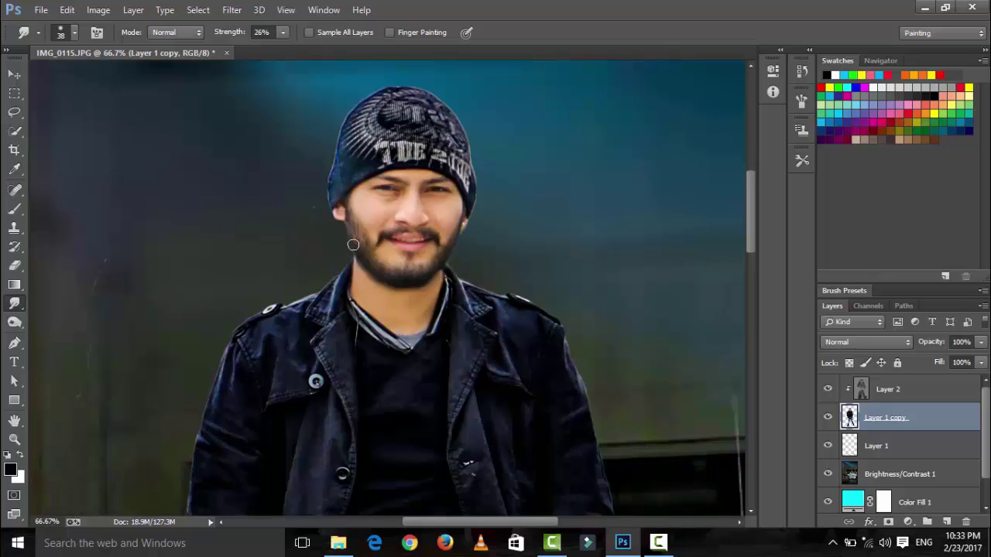
scroll(343, 170, down, 4)
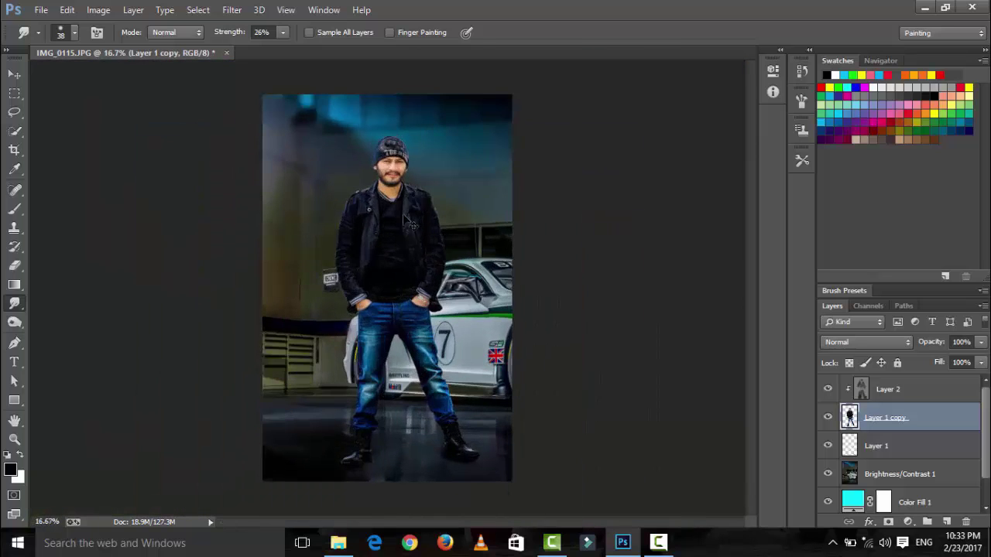
Add a new empty layer above Layer 1 for painting fog with the Brush tool
click(876, 446)
key(b)
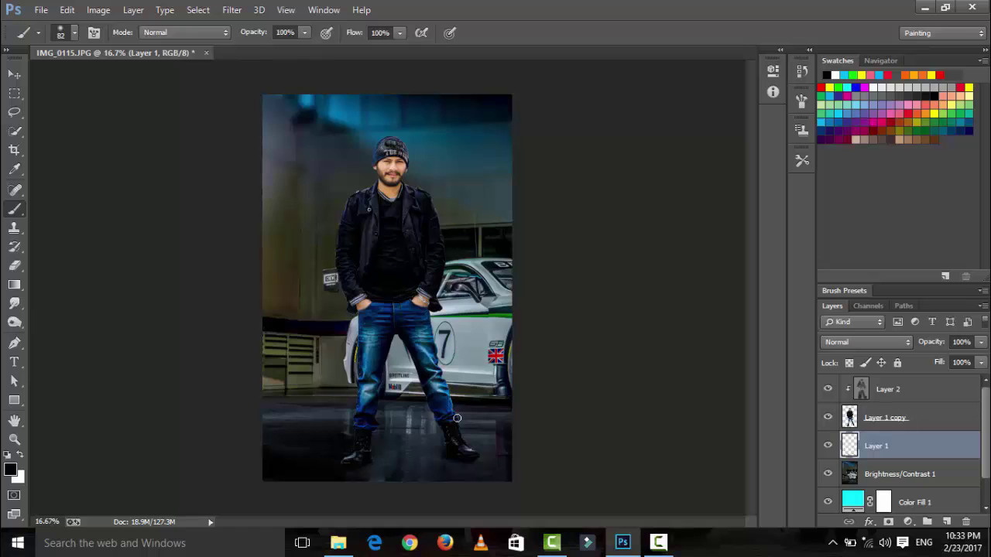
key(ctrl+minus)
key(ctrl+minus)
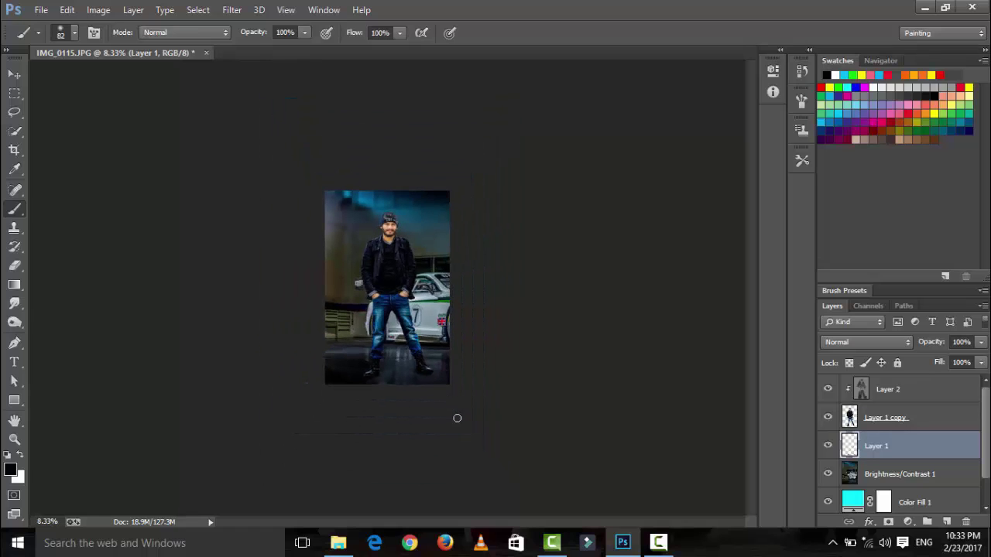
key(ctrl+plus)
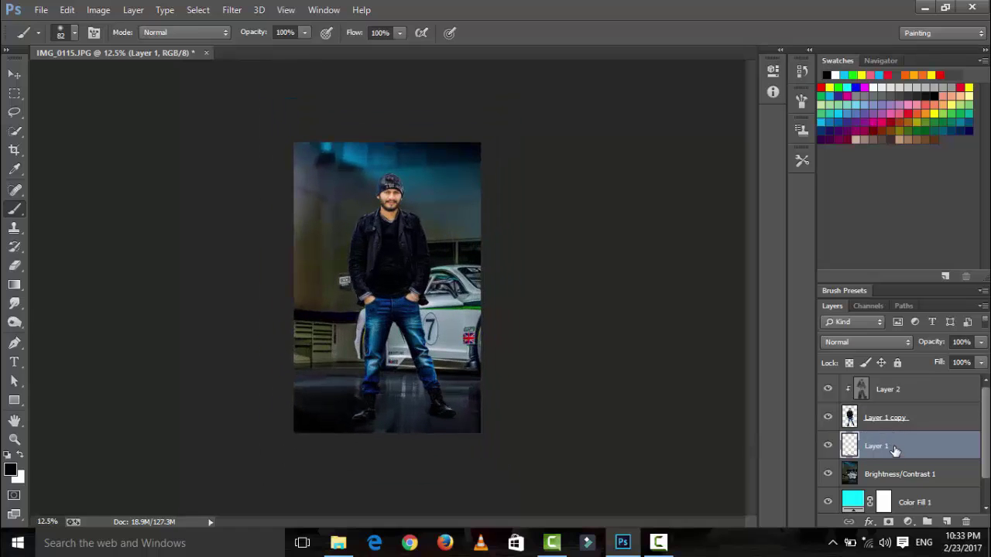
click(948, 522)
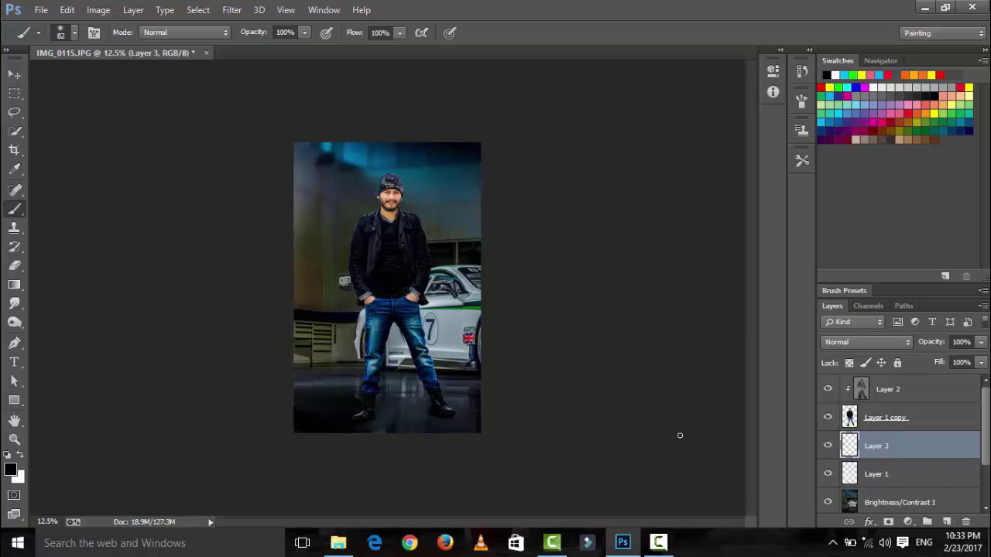
Choose the 1172 smoke brush tip and make white the painting colour
right_click(506, 325)
right_click(360, 318)
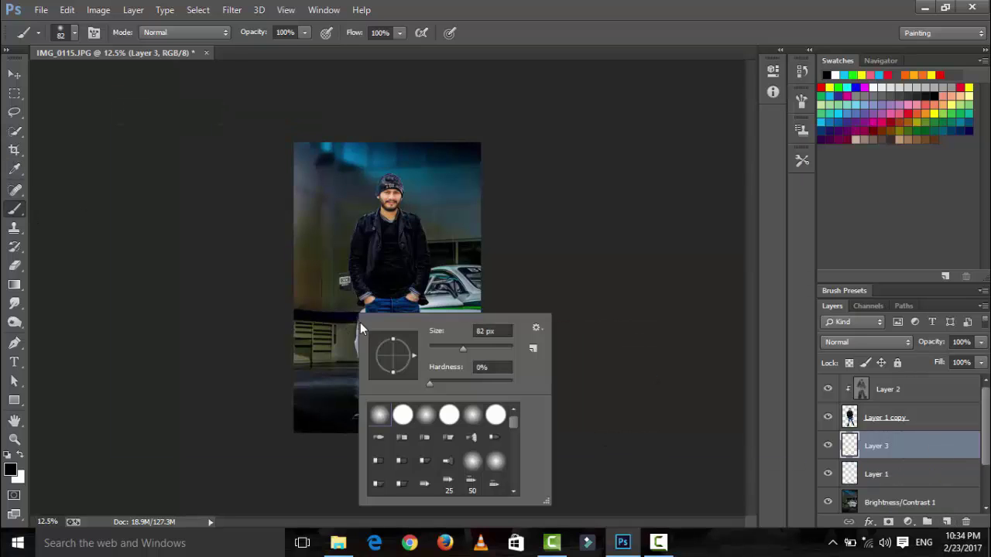
drag(513, 414, 511, 511)
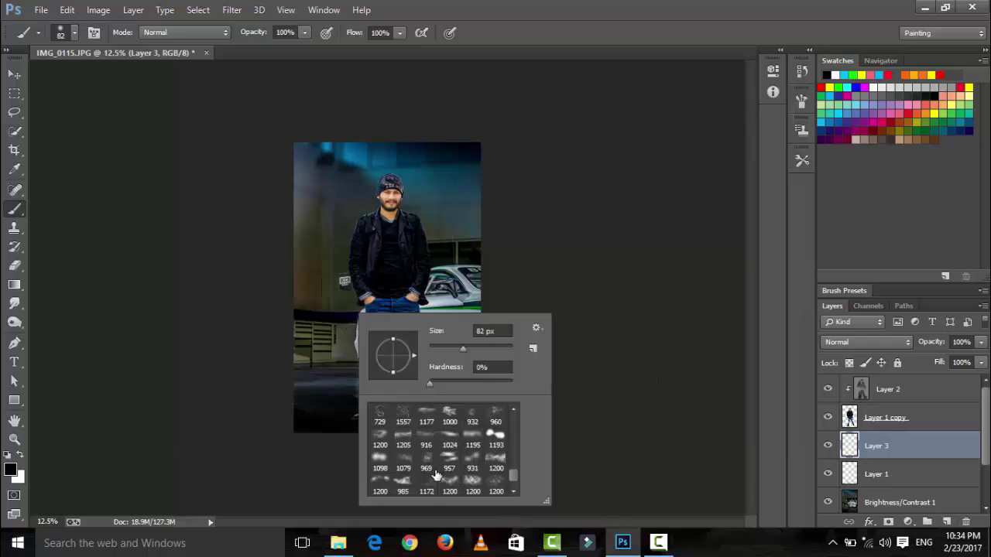
click(428, 480)
key(Escape)
key(ctrl+plus)
key(ctrl+plus)
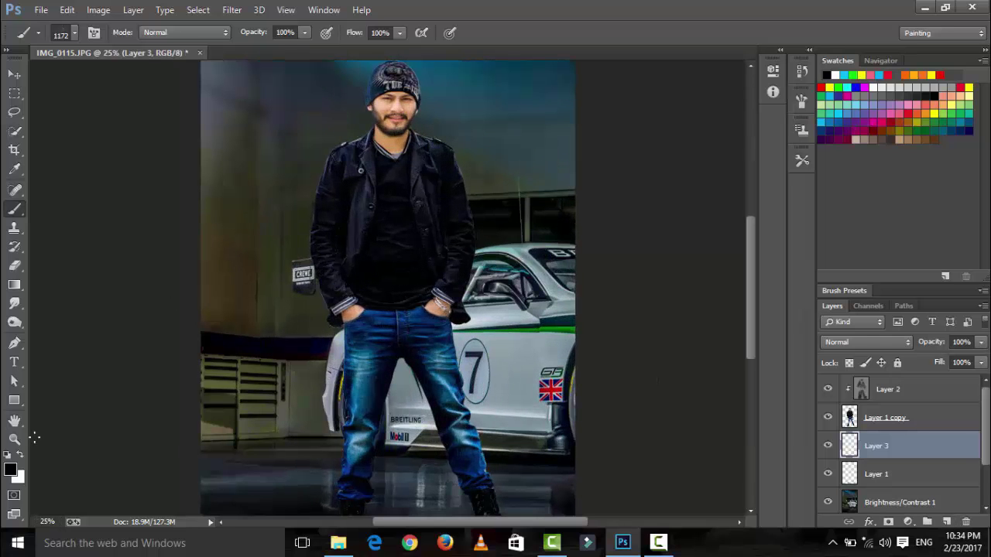
key(x)
Compare smoke brush tips, trying the 1200 smoke tip
right_click(387, 466)
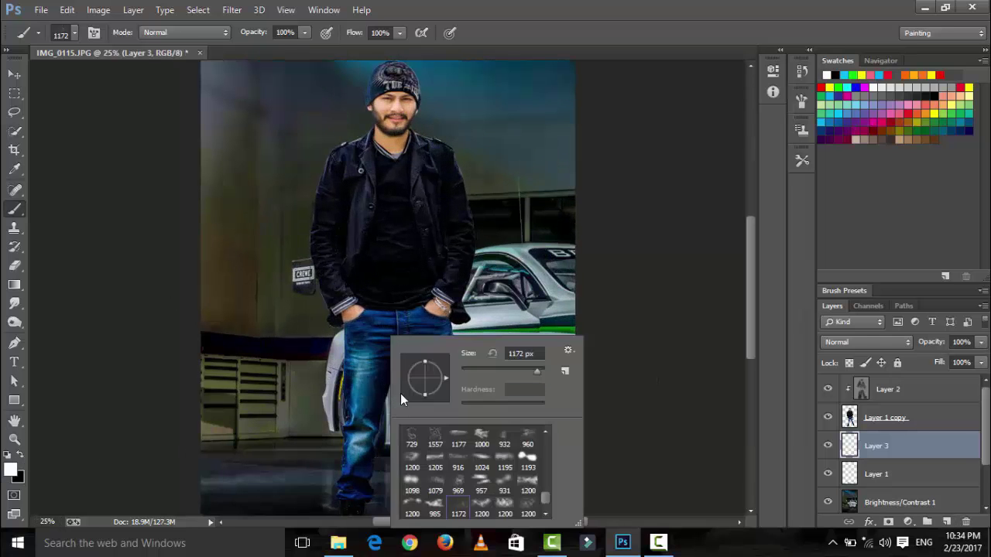
click(489, 511)
key(Escape)
right_click(340, 433)
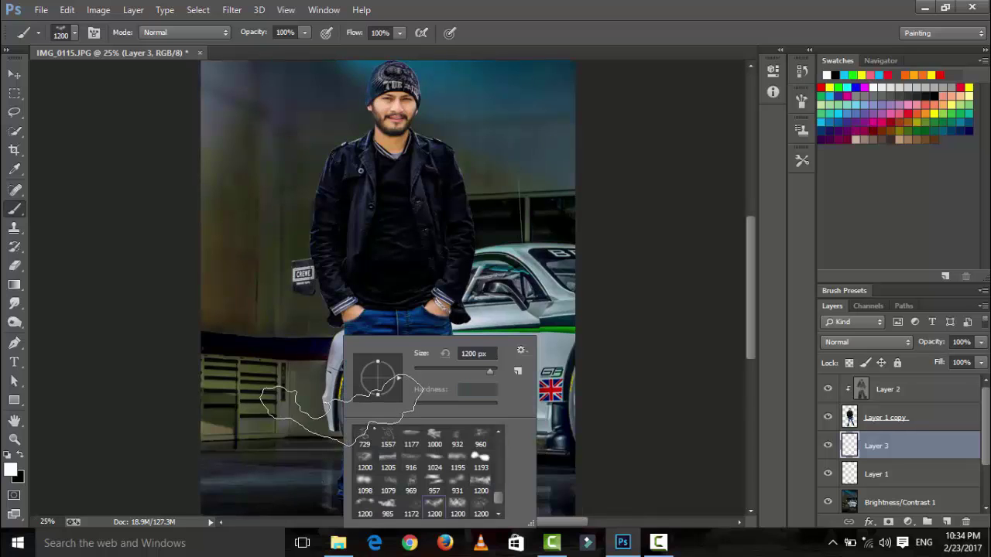
click(483, 503)
key(Escape)
right_click(323, 448)
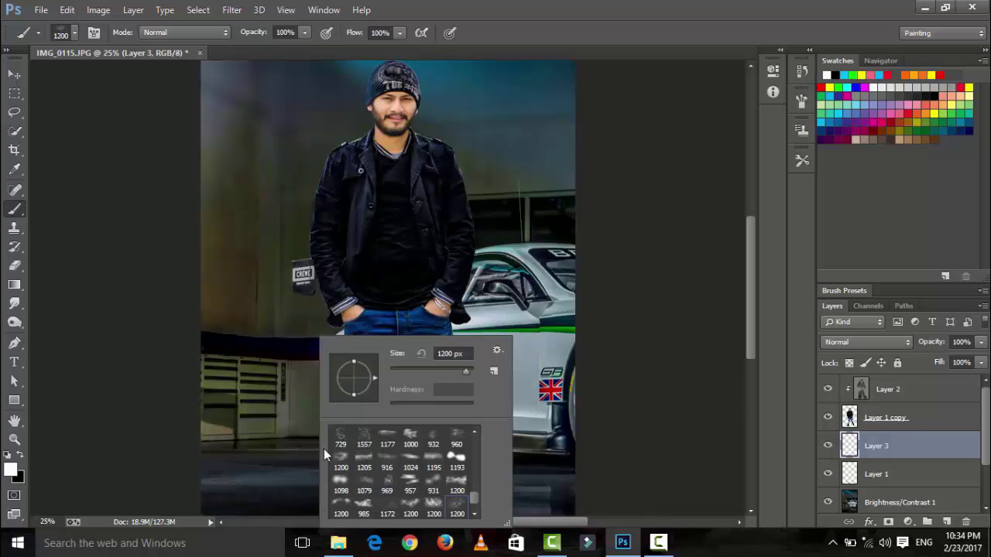
key(Escape)
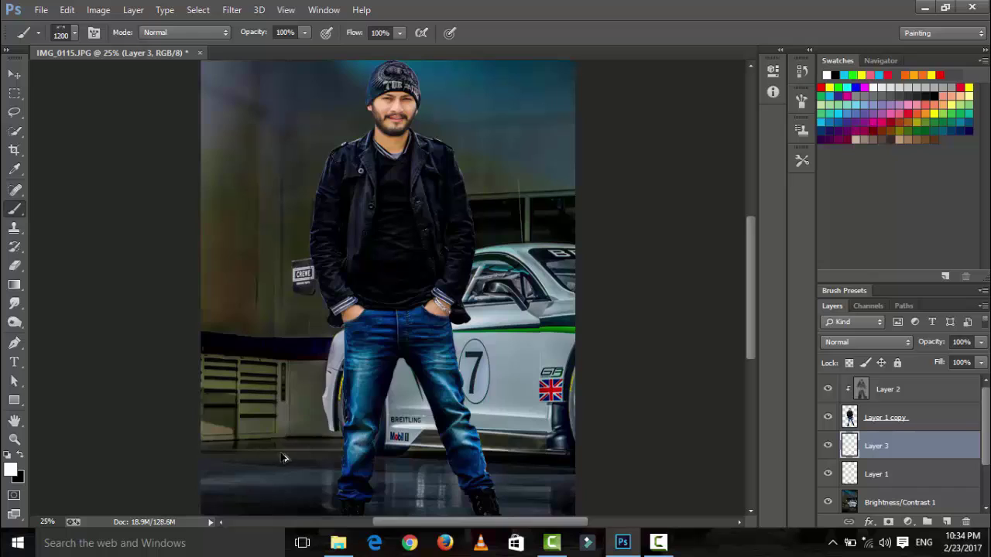
Settle on the 969 smoke brush tip after trying the 960 and 1200 tips
right_click(290, 457)
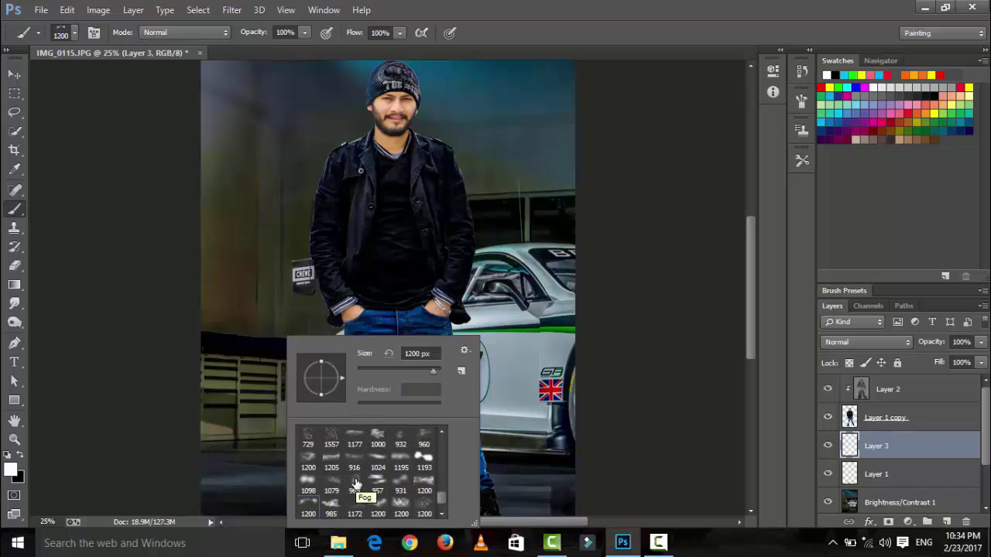
click(424, 439)
key(Escape)
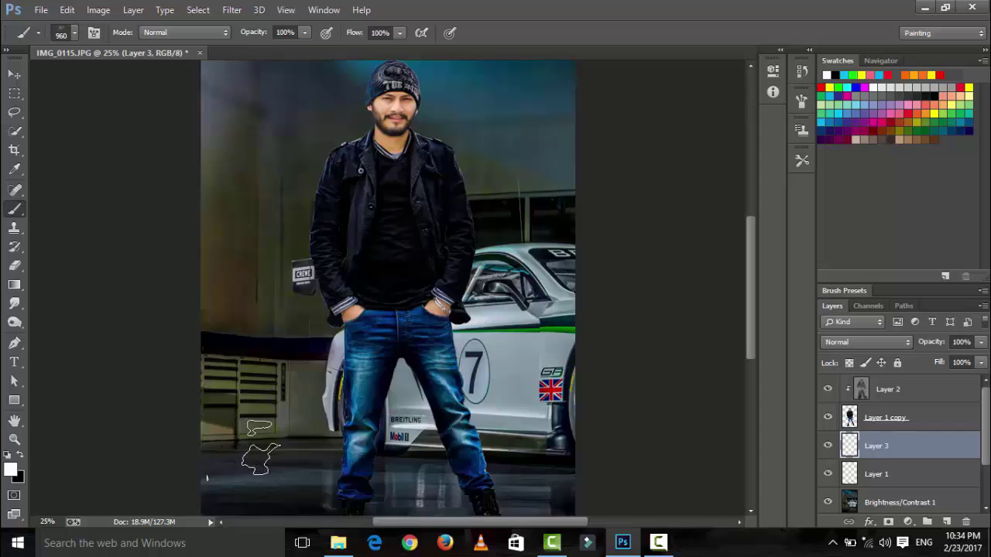
right_click(294, 395)
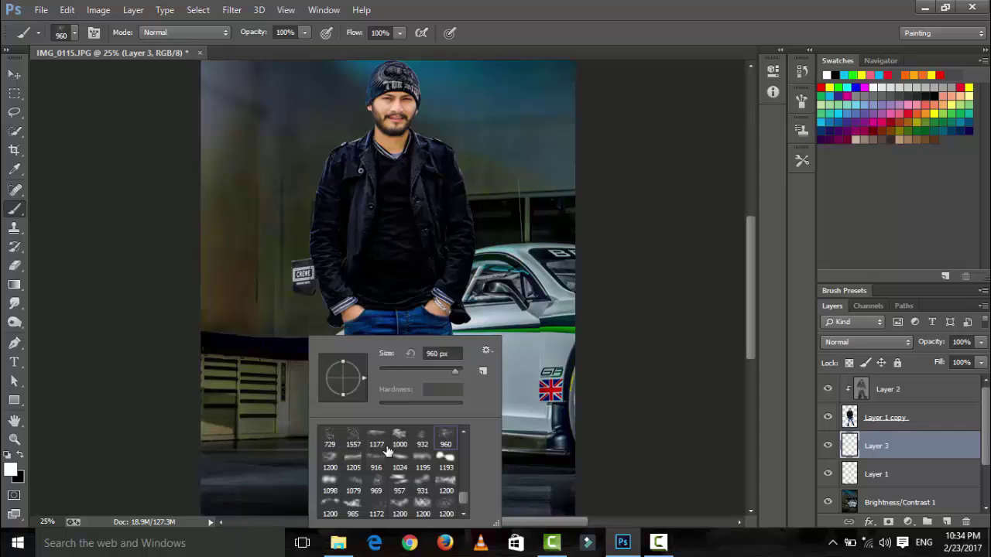
click(327, 463)
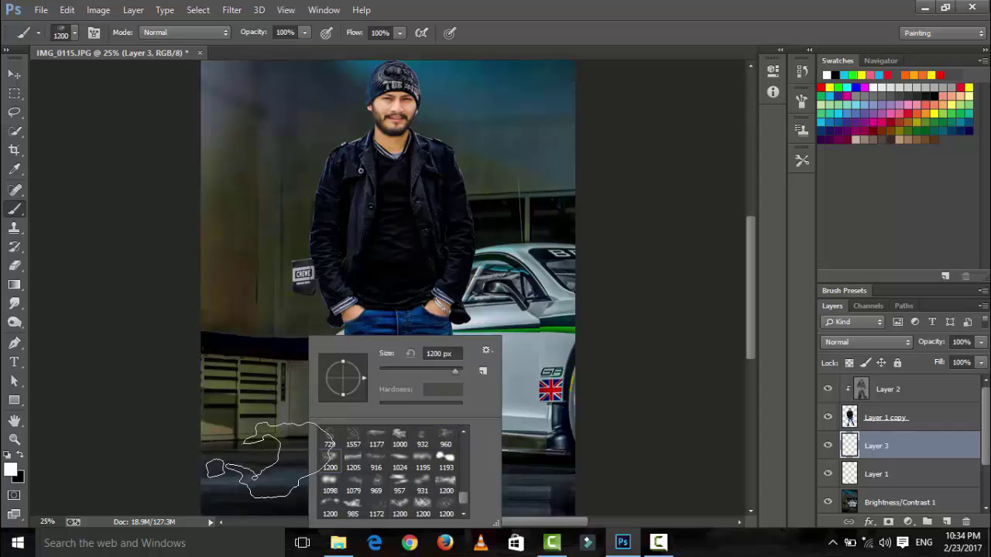
key(Escape)
right_click(291, 395)
click(373, 481)
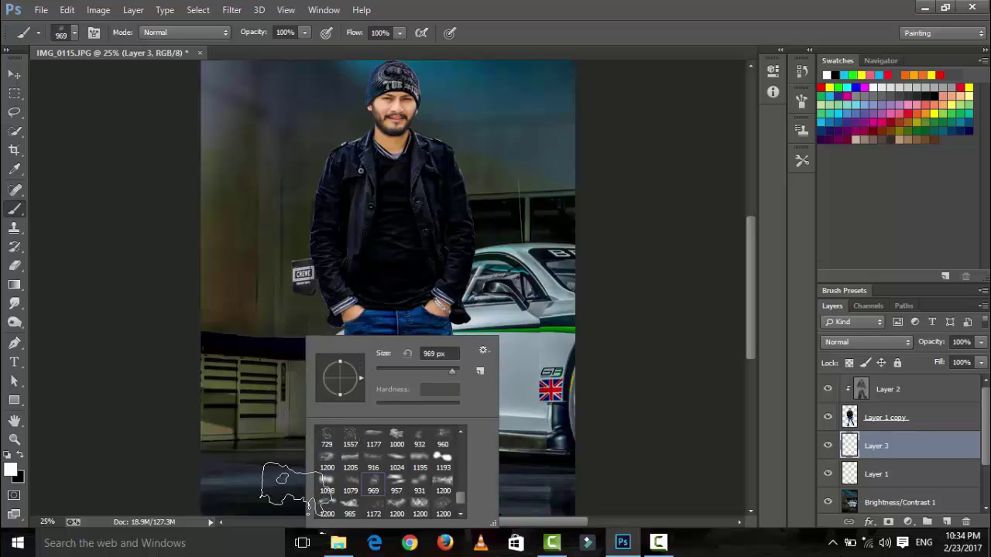
Paint white smoke across the lower floor and around the boots with a 1447 px brush
click(282, 476)
key(ctrl+minus)
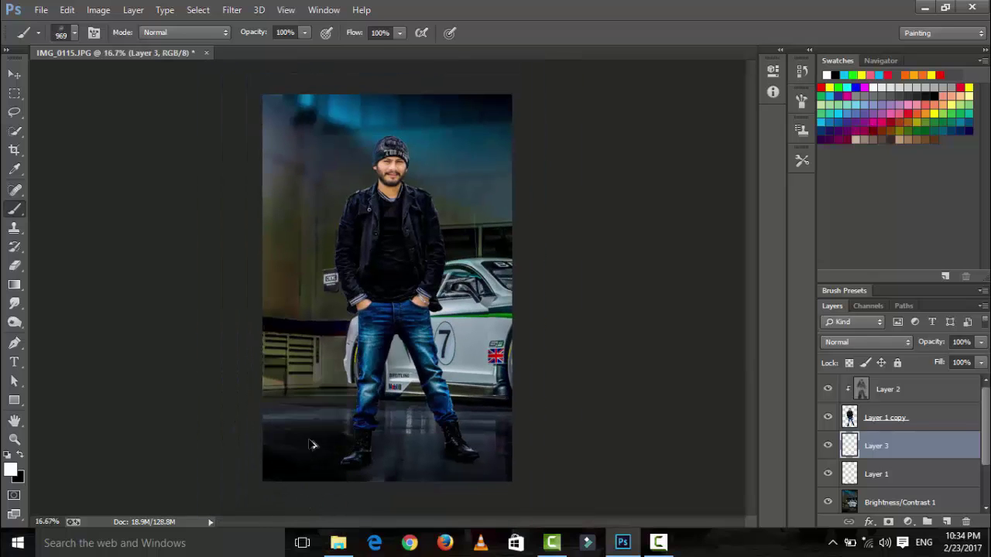
right_click(321, 454)
drag(453, 373, 458, 373)
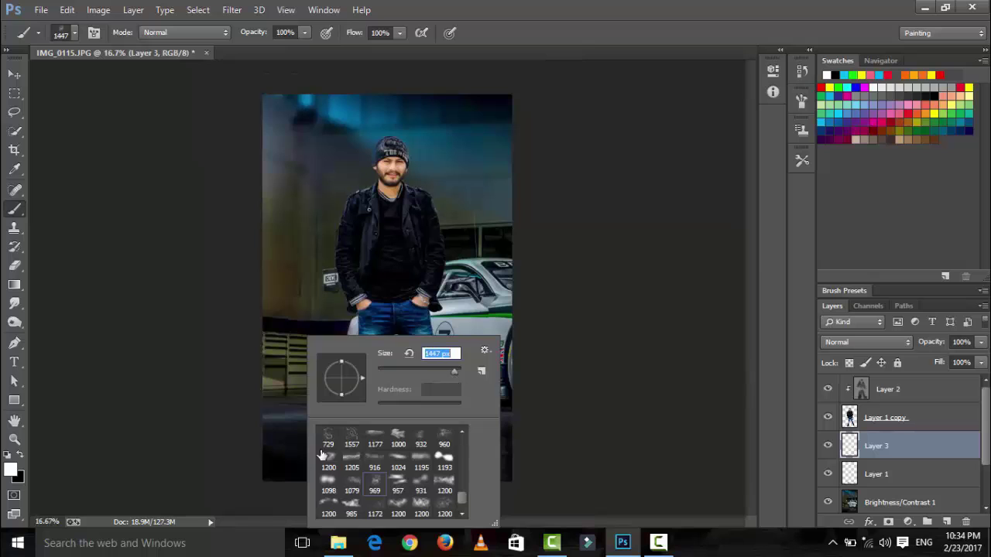
click(287, 465)
drag(387, 465, 460, 462)
click(461, 463)
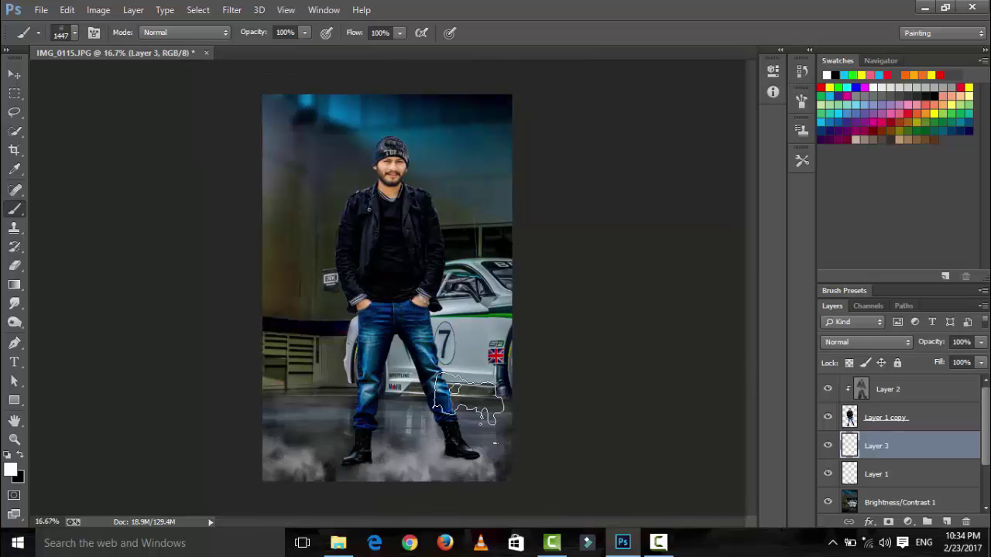
click(344, 387)
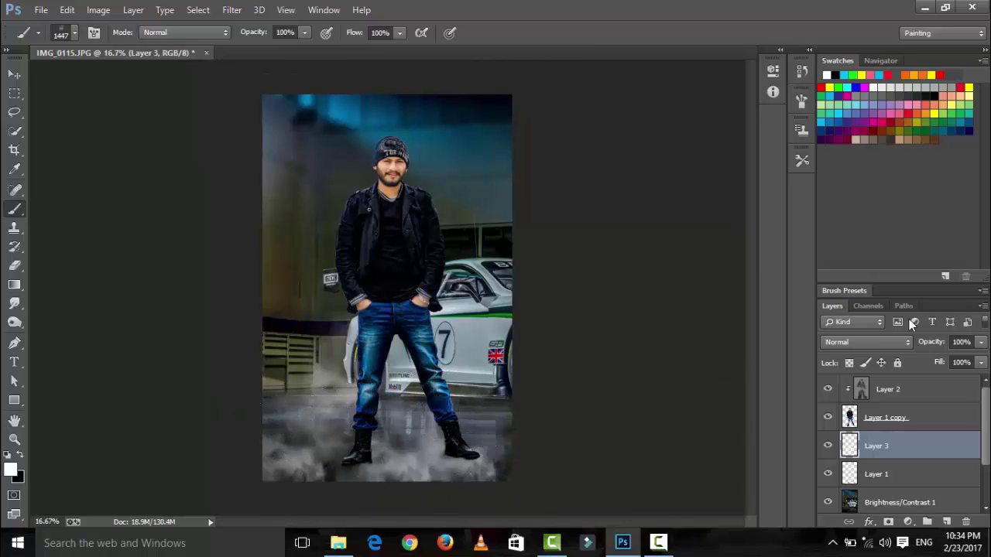
Fade Layer 3 to 34% opacity and move it above Layer 1 copy
click(980, 342)
drag(974, 353, 932, 353)
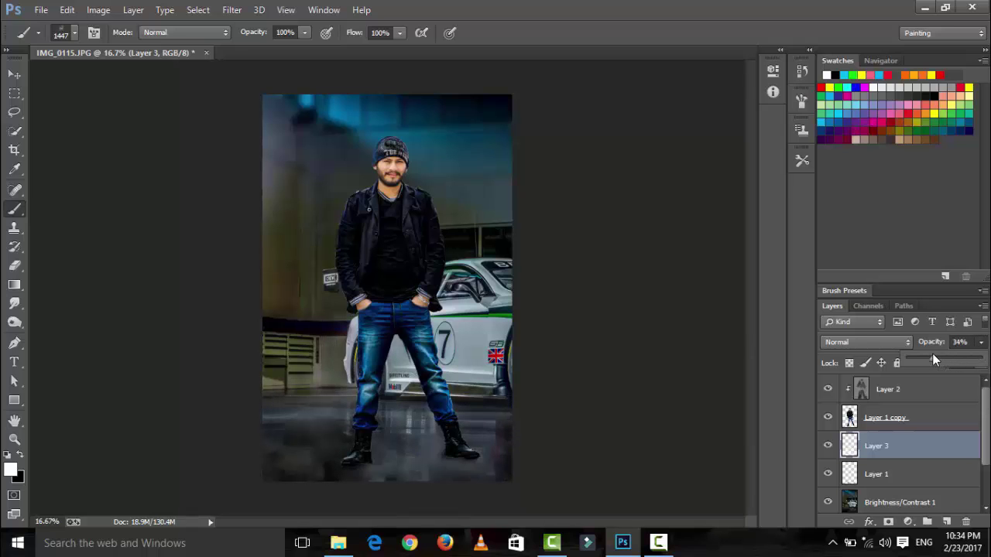
key(ctrl+minus)
key(ctrl+minus)
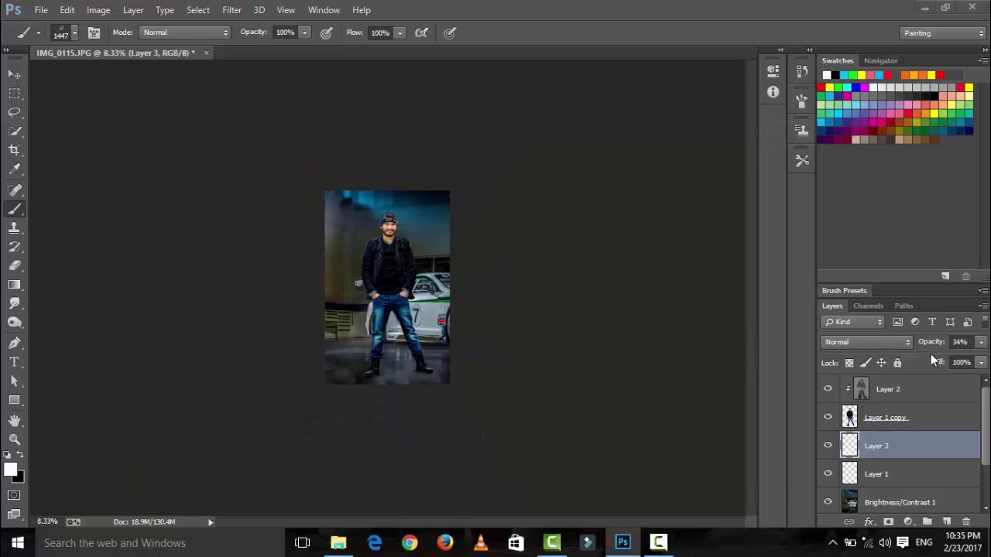
key(ctrl+plus)
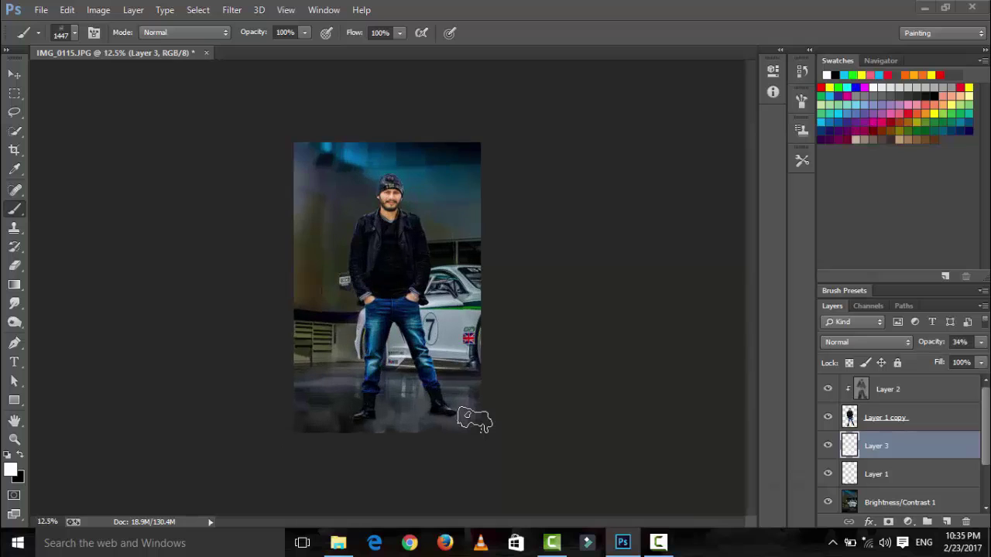
drag(921, 458, 909, 397)
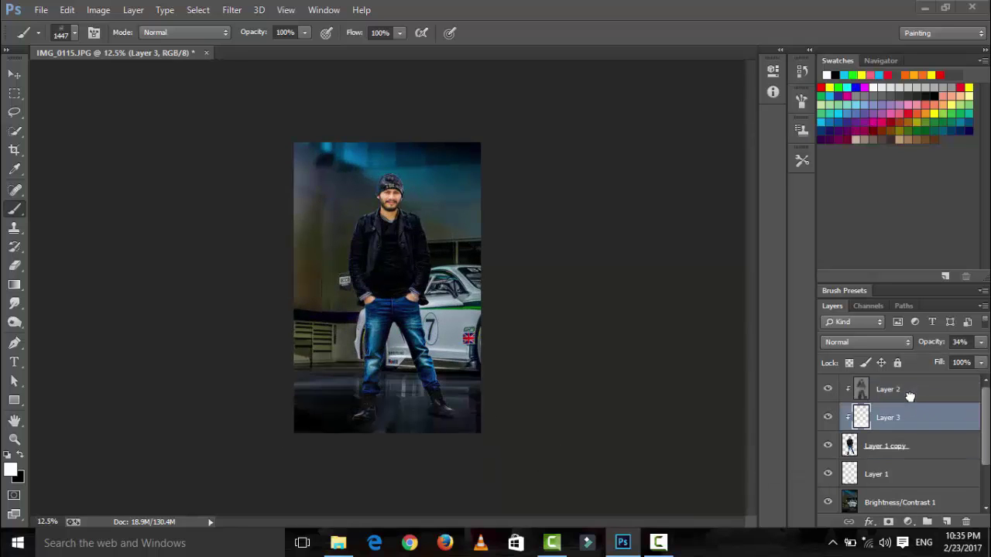
Release Layer 3's clipping mask, move it below Layer 1 copy, and clip Layer 2 to Layer 1 copy
right_click(916, 424)
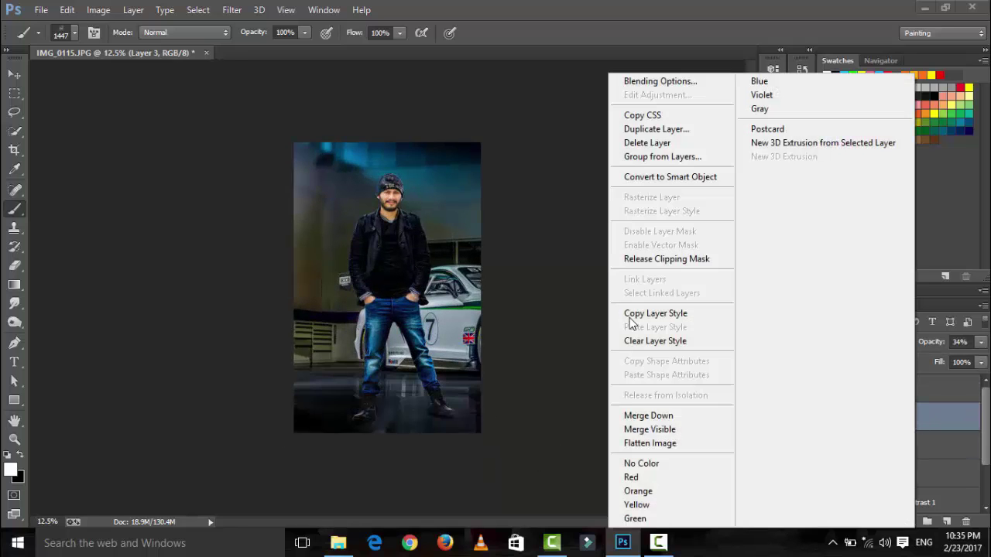
click(686, 256)
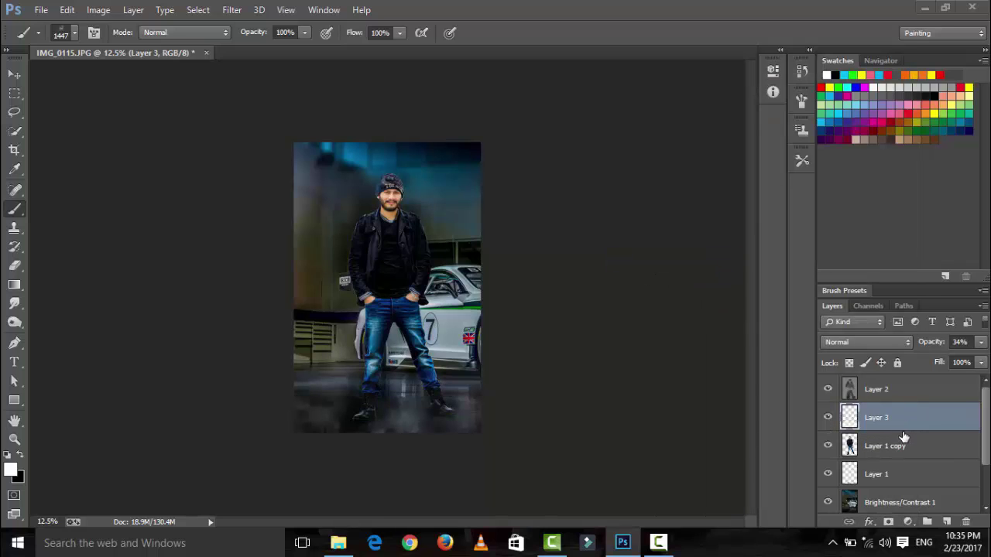
drag(904, 432, 896, 440)
right_click(888, 394)
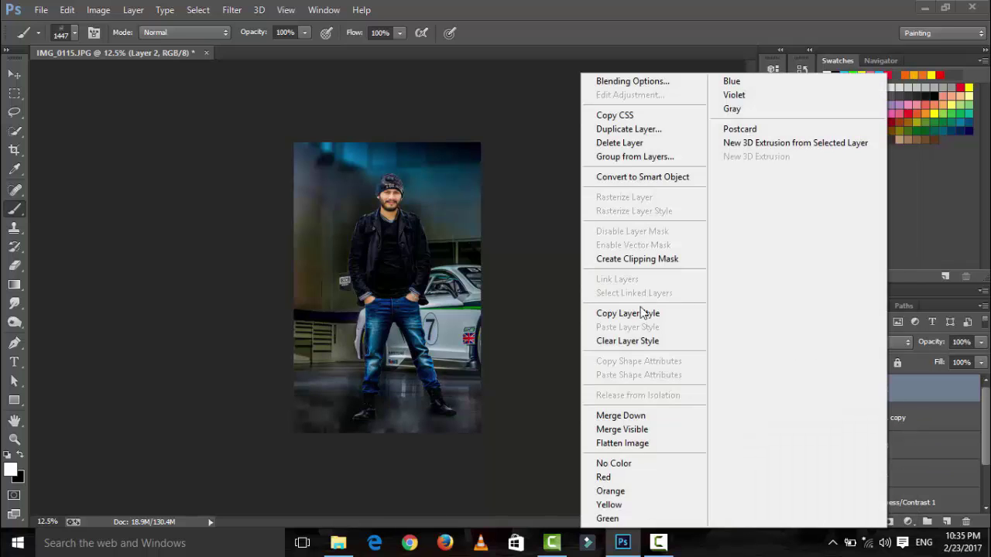
click(642, 257)
Lower the fog layer, Layer 3, to 20% opacity
key(ctrl+plus)
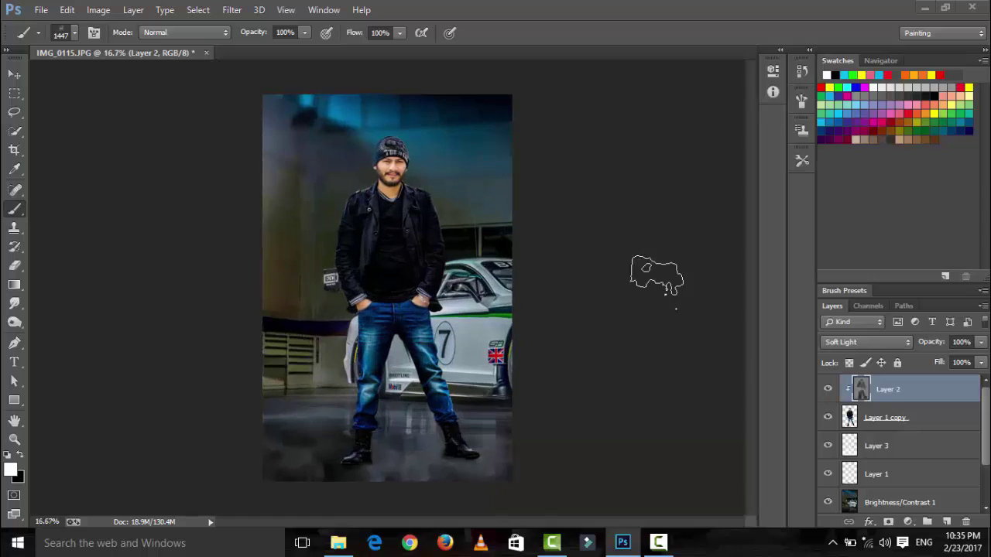
click(882, 446)
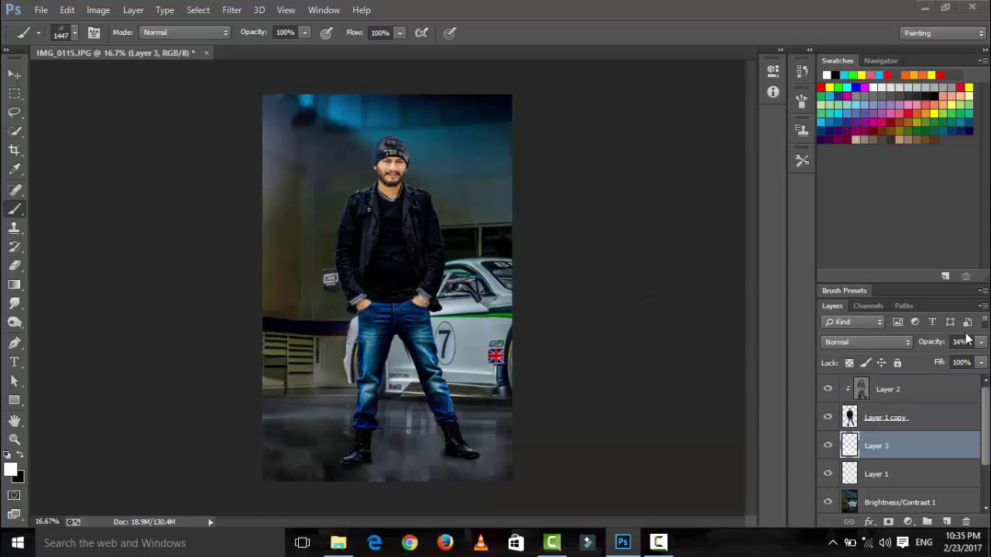
click(981, 341)
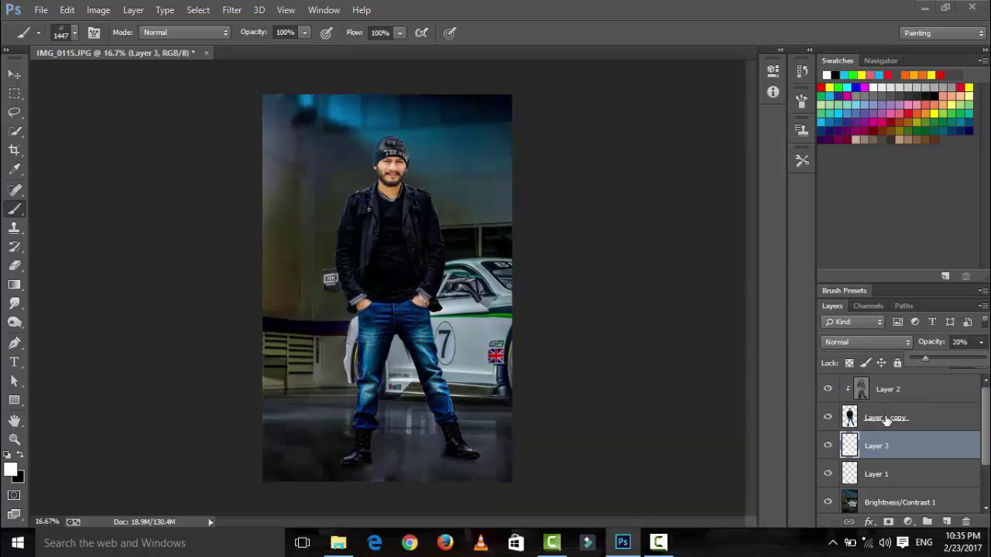
click(891, 391)
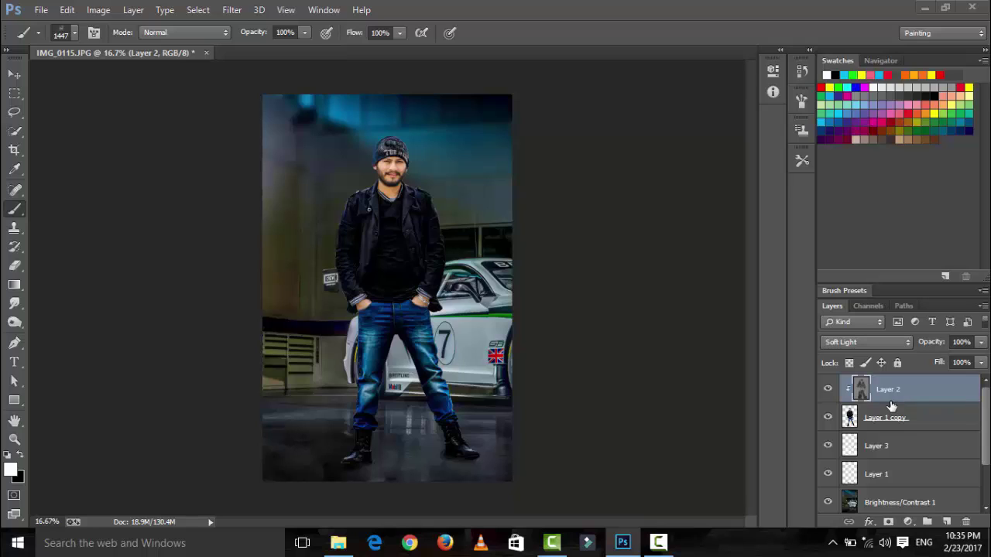
Stamp all visible layers into Layer 4 with Ctrl+Alt+Shift+E and launch Color Efex Pro 4 on it
key(ctrl+shift+alt+e)
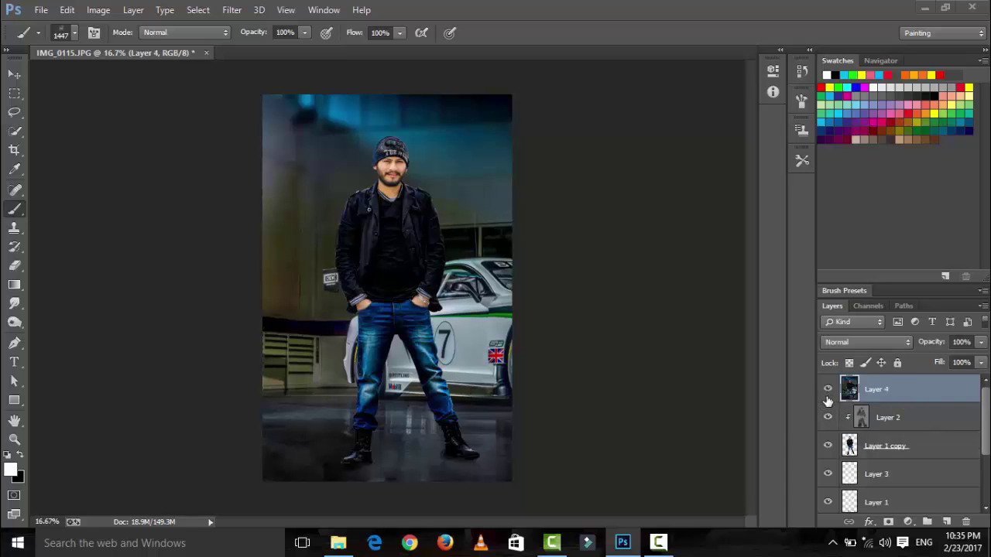
click(231, 9)
mouse_move(259, 300)
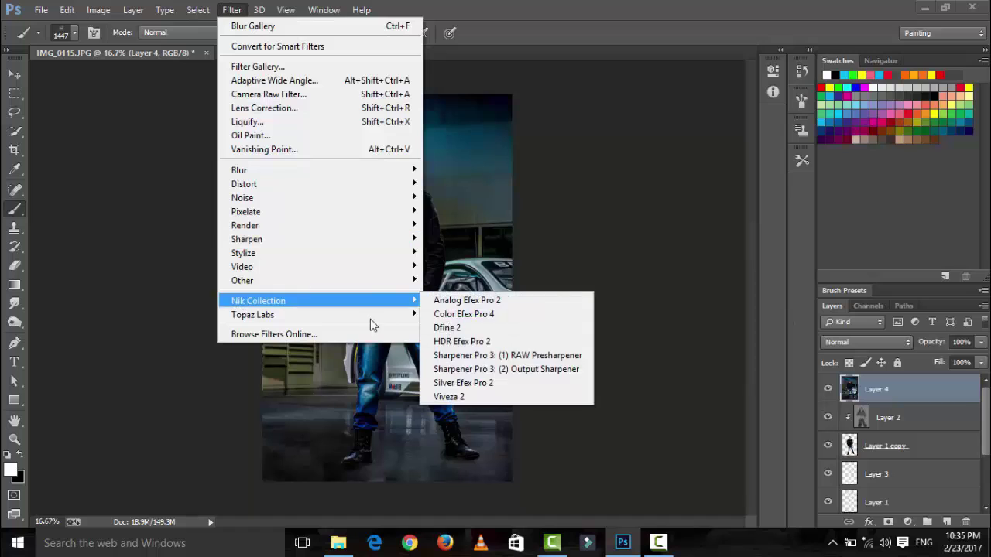
click(460, 313)
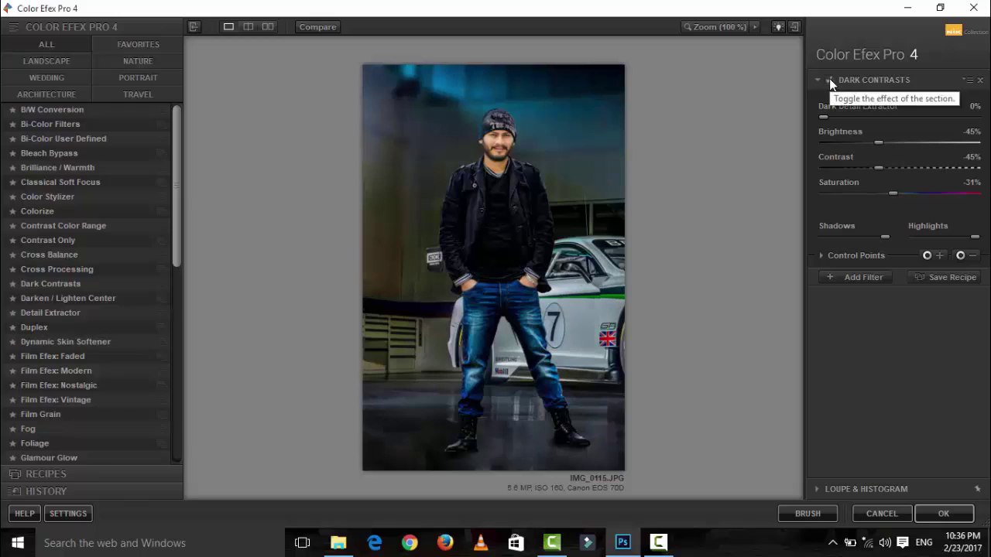
Apply the Contrast Color Range filter and fine-tune its hue value
click(64, 225)
click(856, 255)
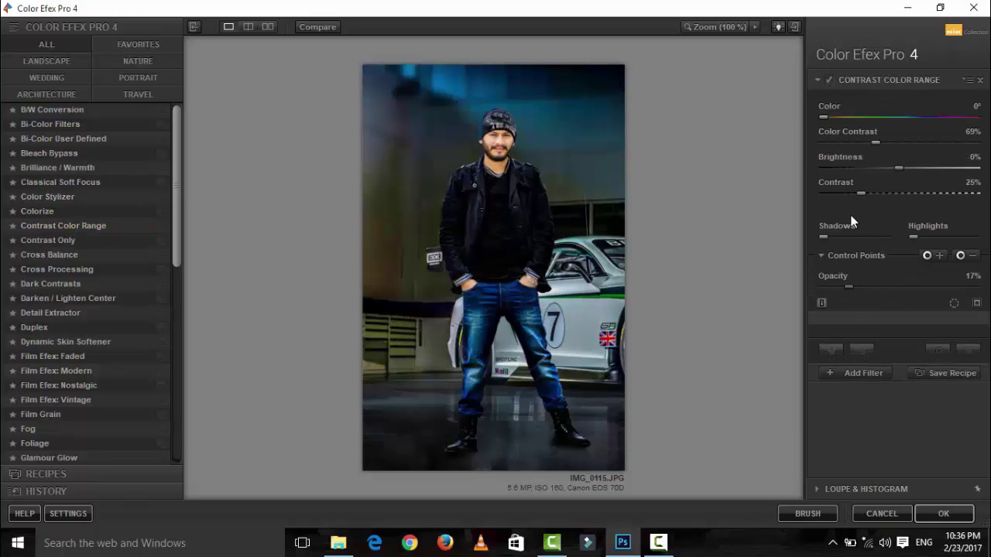
click(843, 118)
click(843, 118)
Add Dynamic Skin Softener and Cross Processing filters to the stack
click(850, 370)
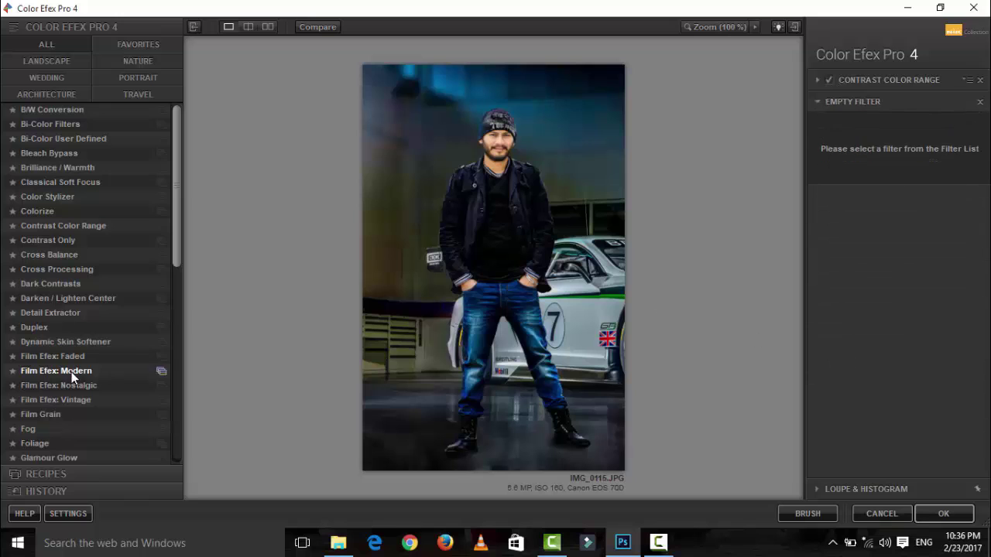
click(69, 341)
click(875, 289)
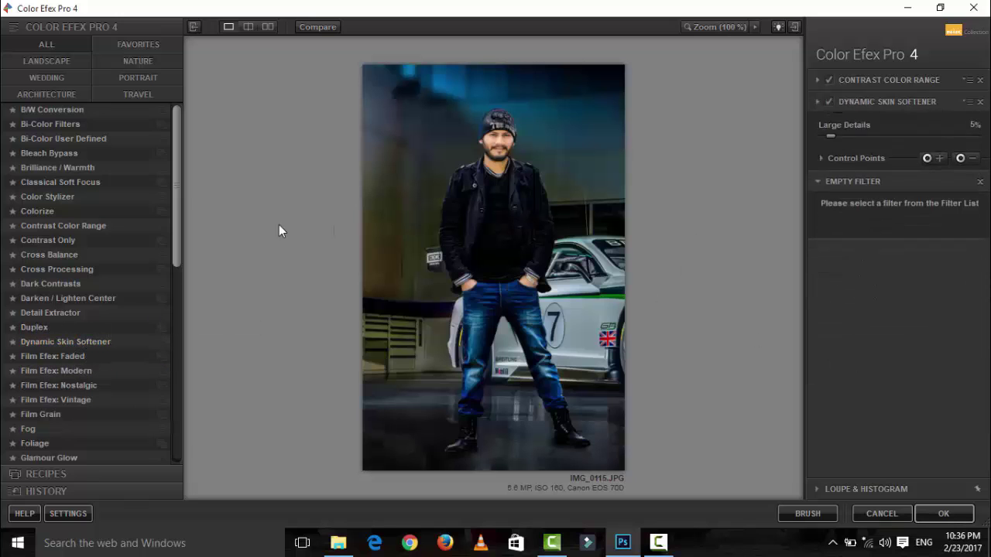
click(60, 270)
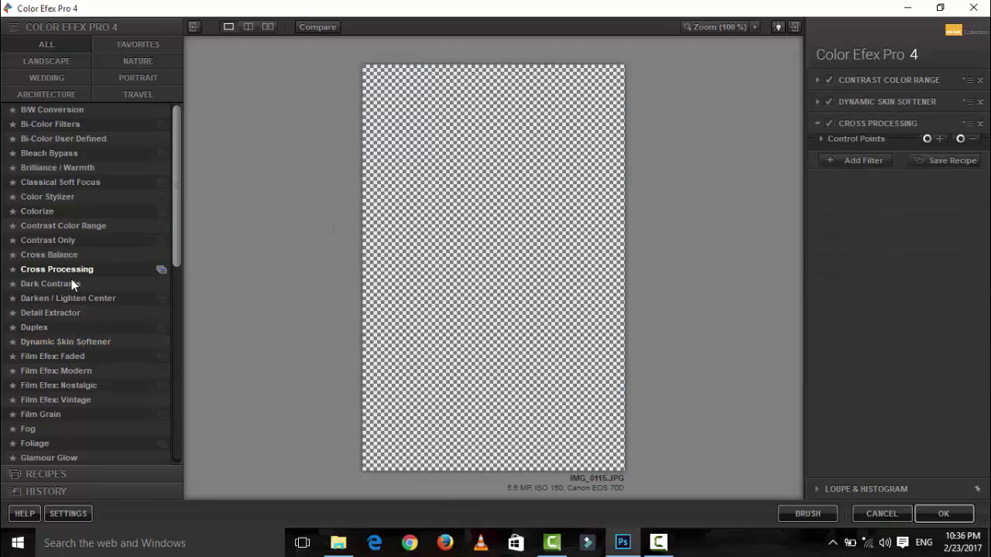
Settle on cross-processing method L02 after previewing other methods
click(945, 157)
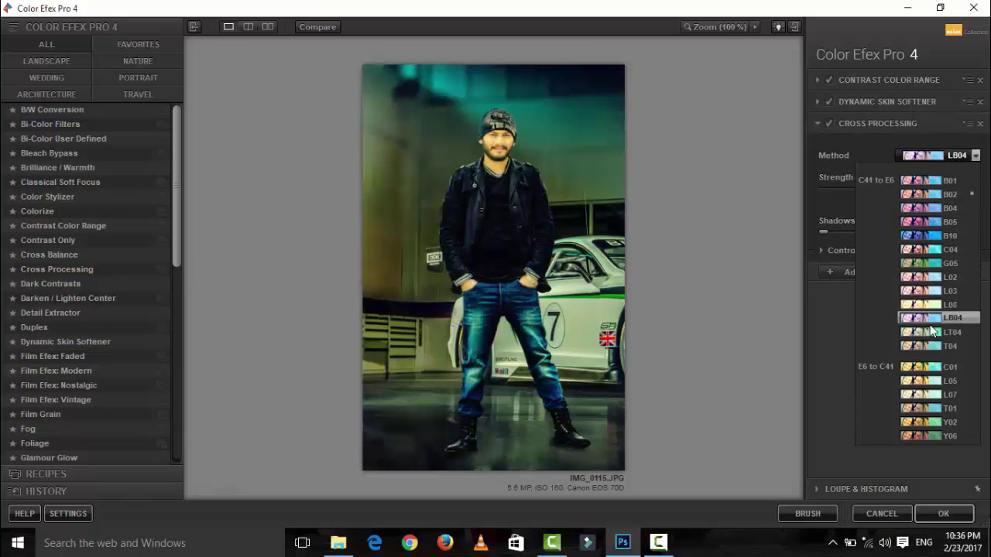
click(923, 435)
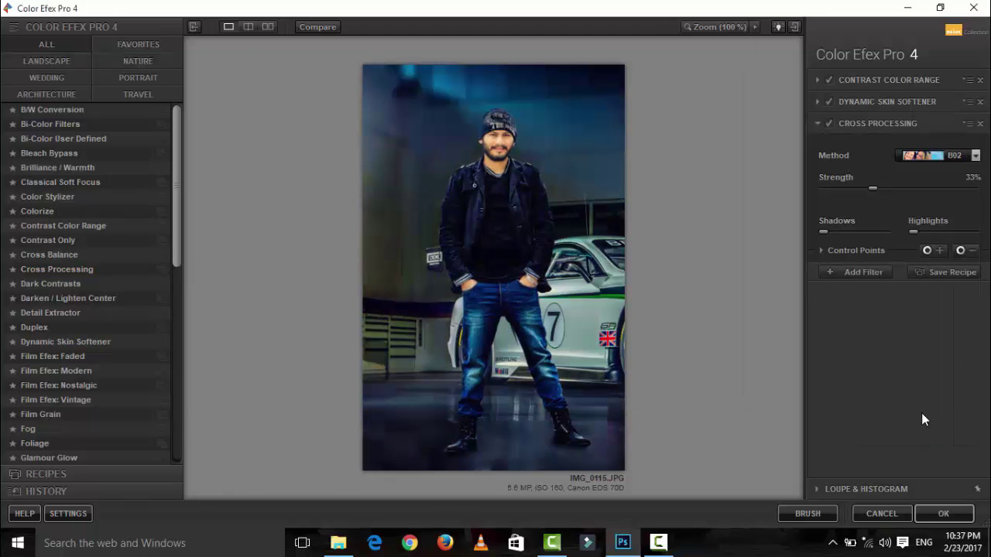
click(923, 157)
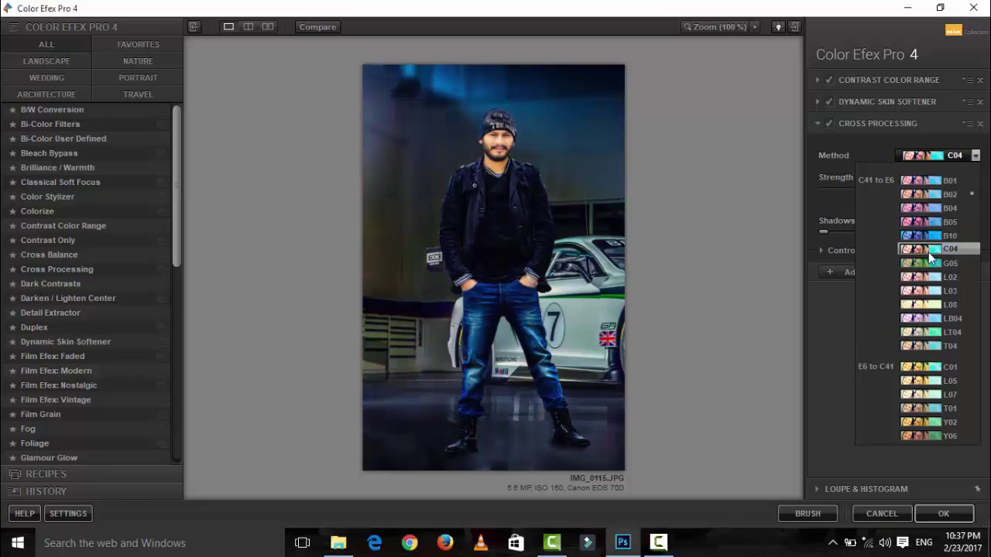
click(932, 280)
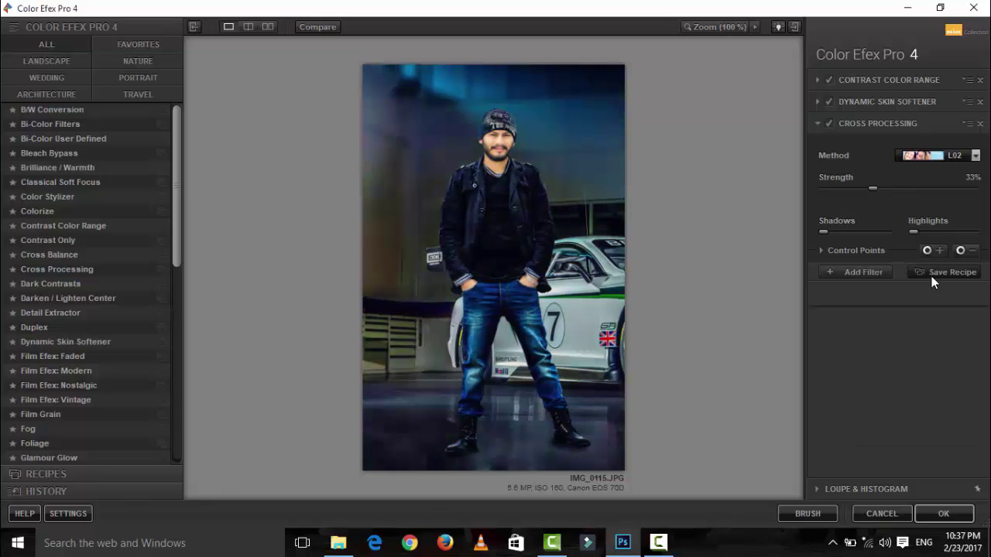
click(915, 155)
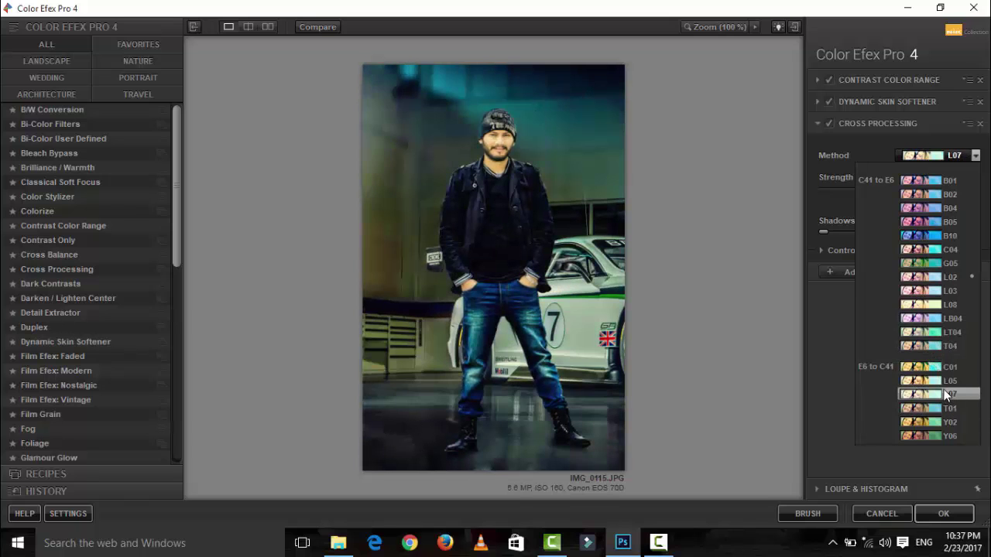
click(949, 422)
click(951, 159)
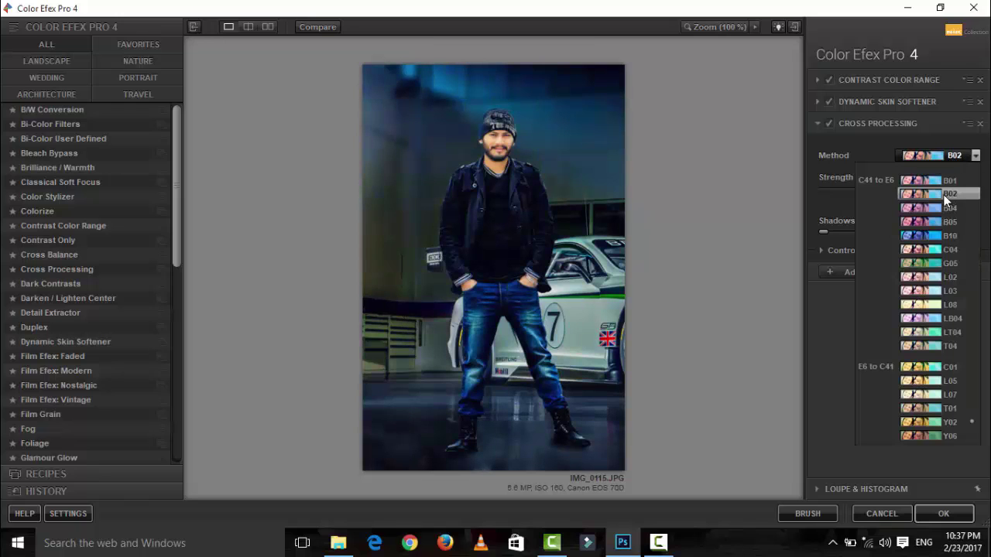
click(938, 277)
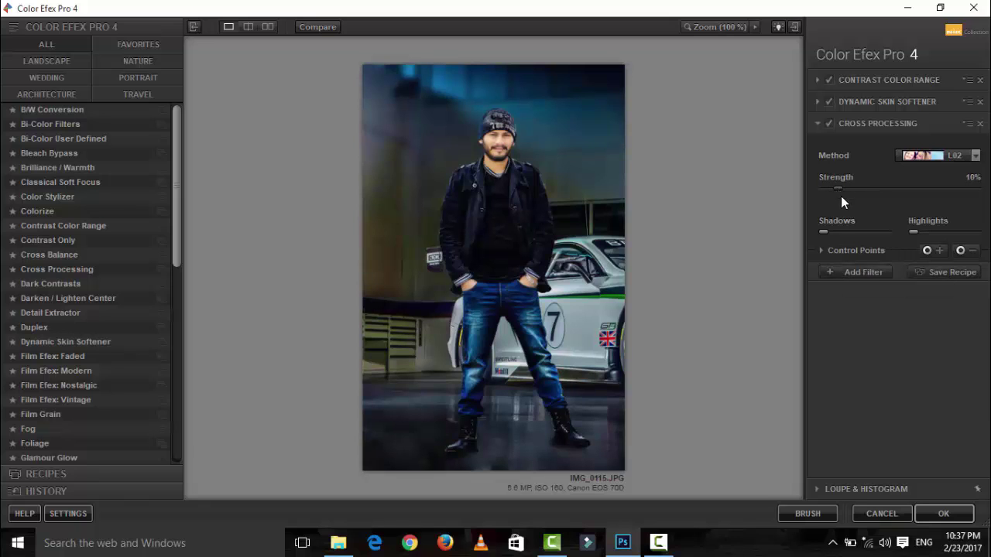
click(855, 272)
Add a Photo Stylizer filter at 6% strength
scroll(100, 429, down, 1)
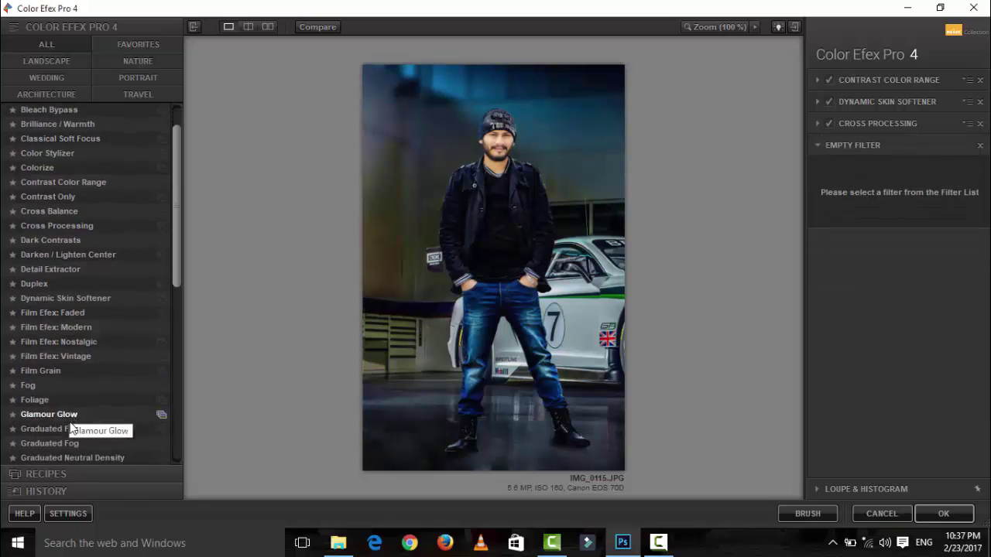
scroll(103, 426, down, 2)
scroll(85, 387, down, 3)
scroll(62, 426, down, 1)
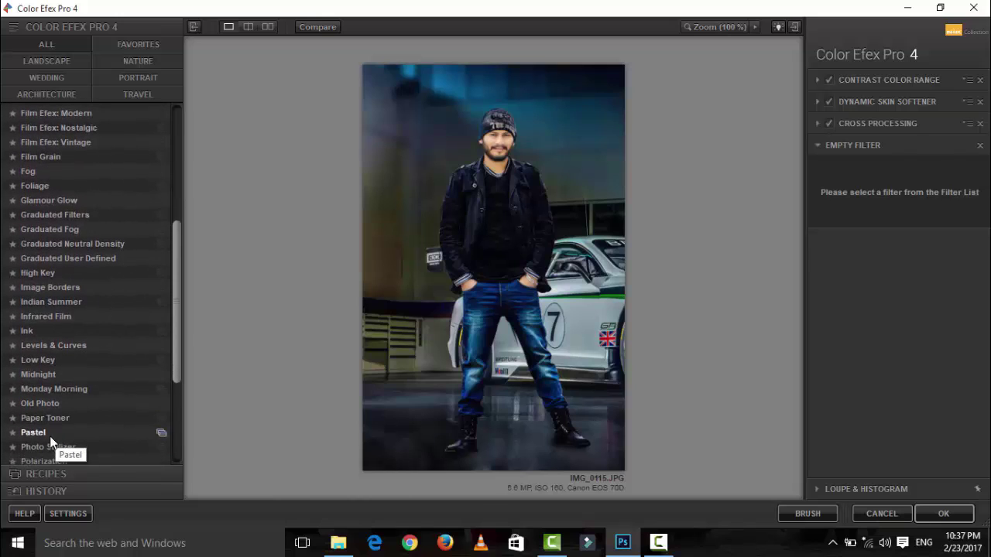
click(48, 442)
click(833, 225)
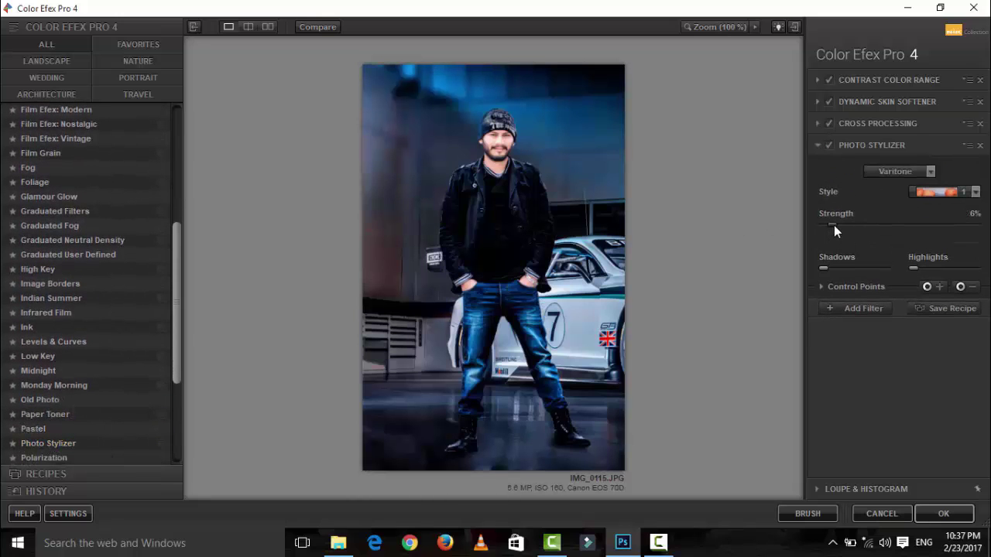
click(852, 287)
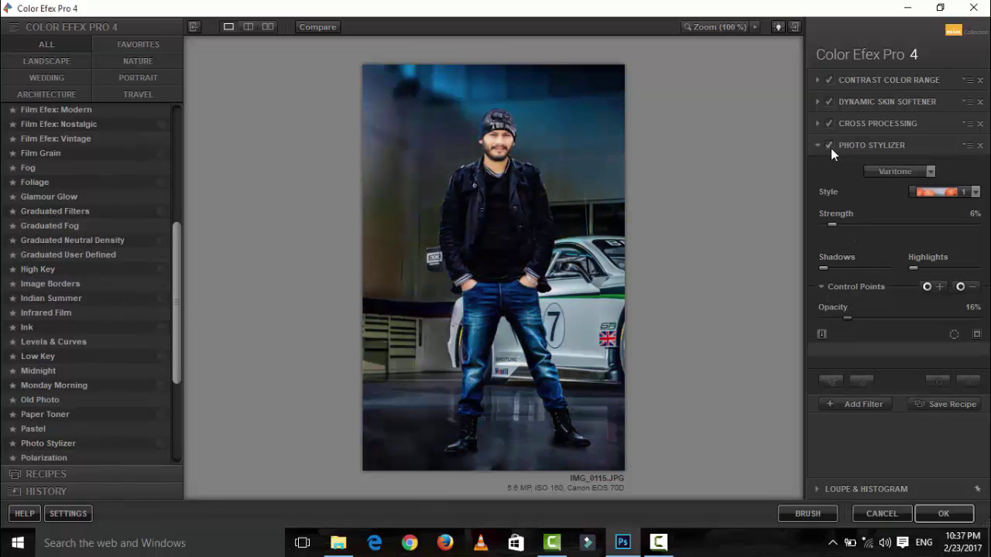
click(863, 404)
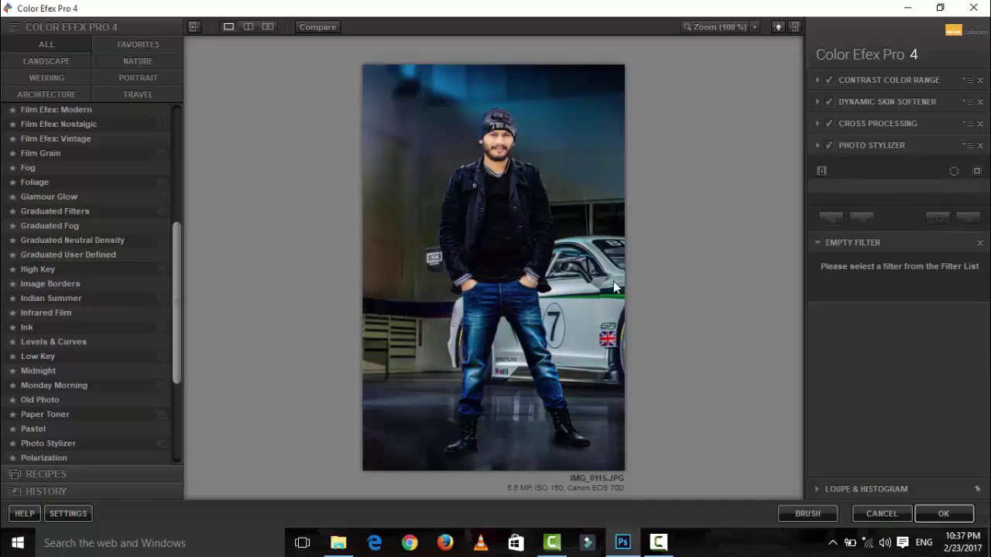
Try a red graduated tint at 78° and 14% opacity, disable it, and apply the grade
scroll(2, 347, down, 1)
scroll(35, 333, down, 3)
scroll(59, 229, up, 1)
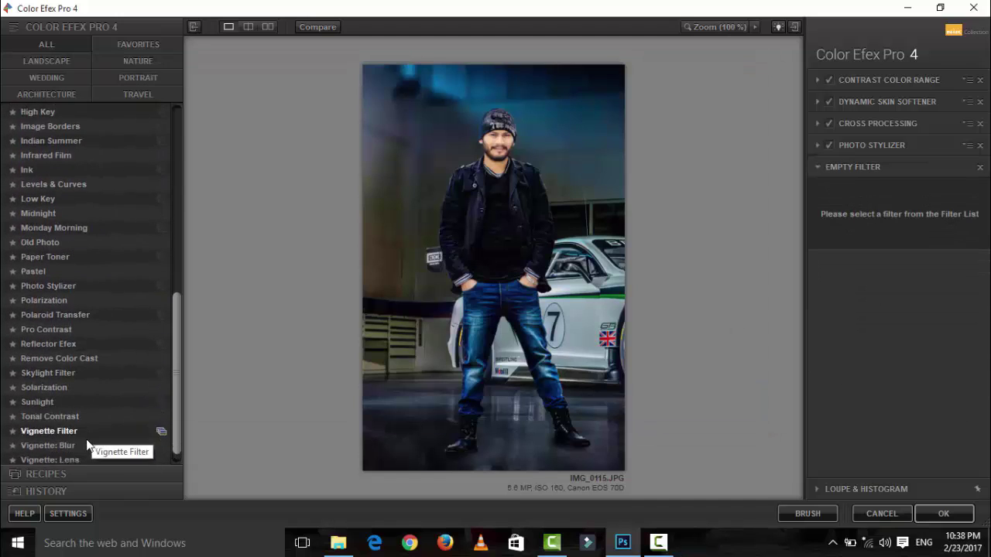
scroll(74, 428, down, 1)
scroll(62, 179, up, 2)
scroll(66, 190, up, 2)
scroll(88, 229, up, 1)
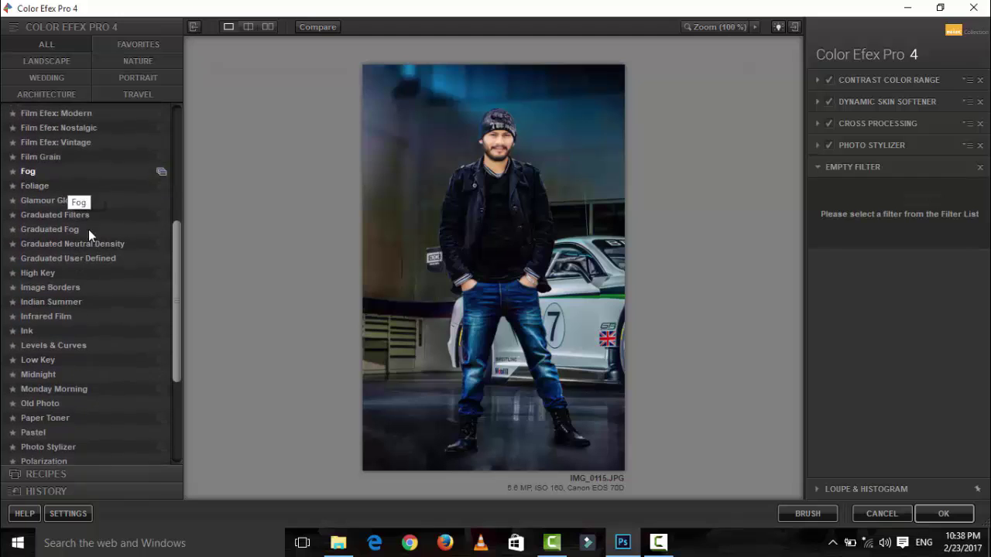
click(86, 275)
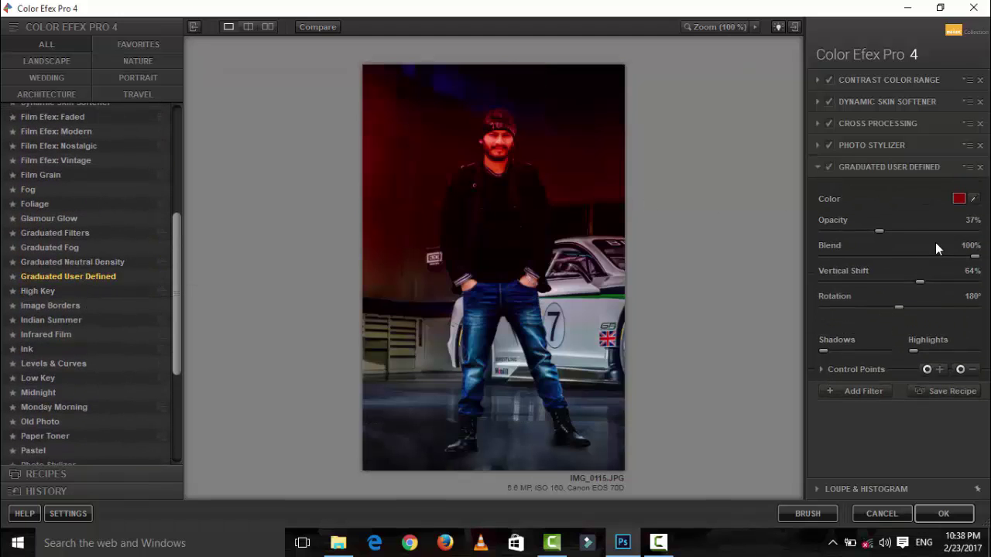
click(856, 307)
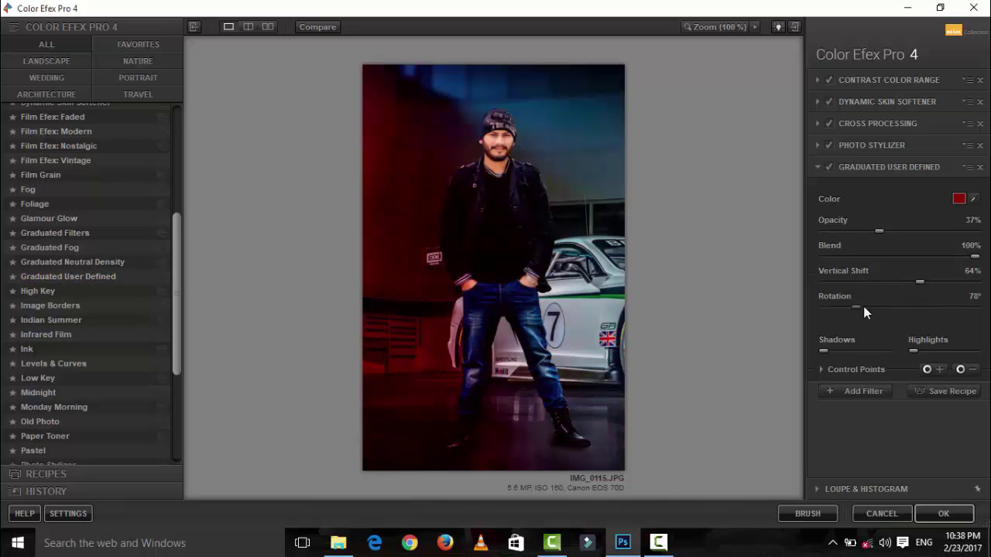
drag(878, 232, 858, 231)
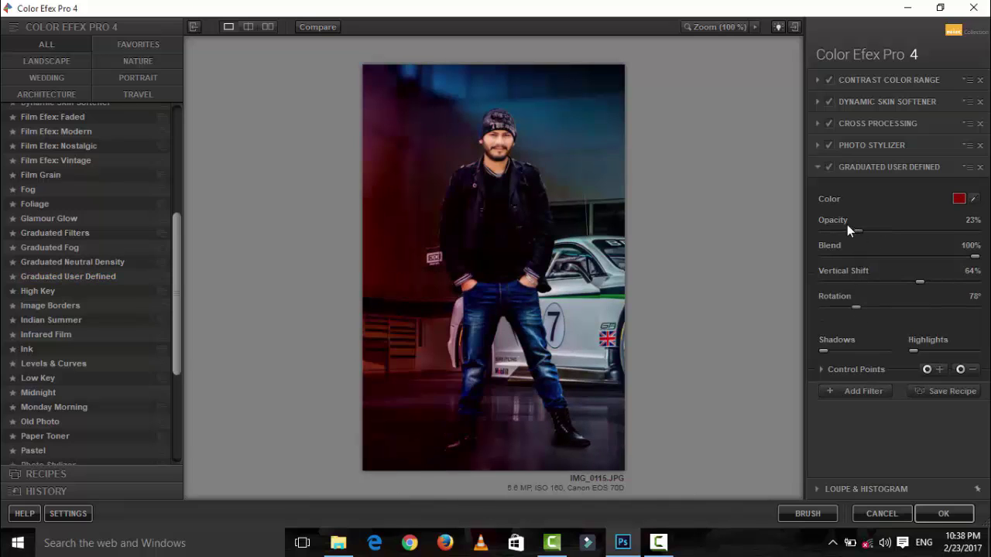
click(840, 231)
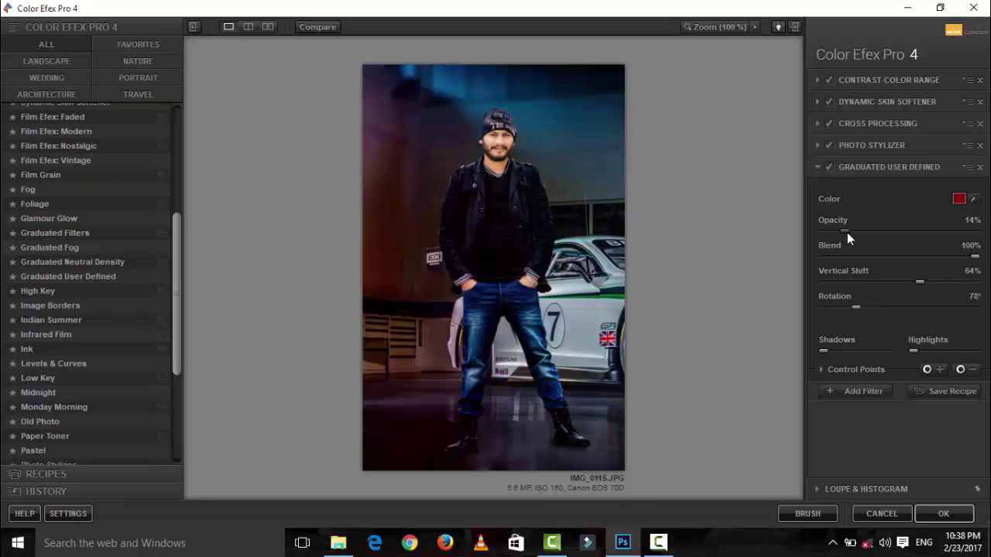
click(829, 167)
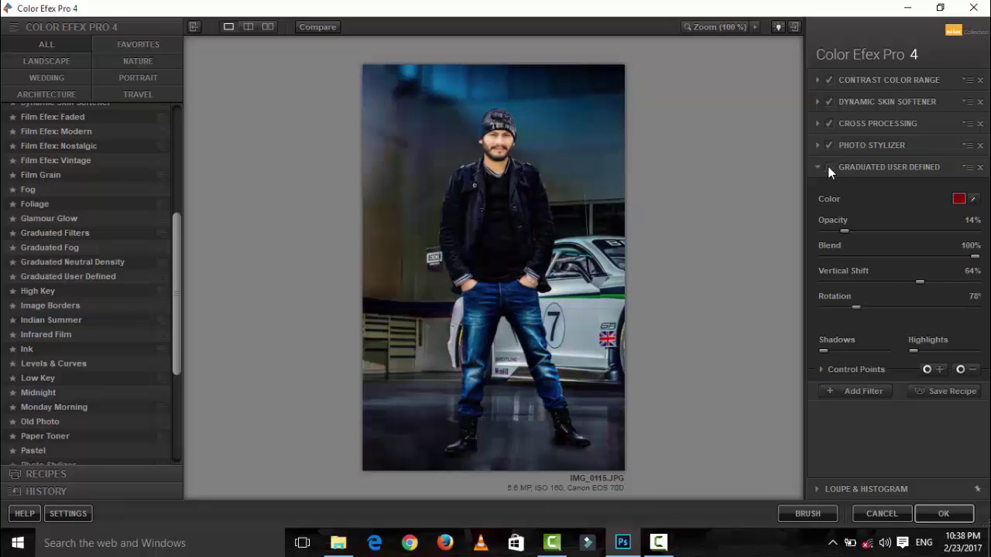
click(945, 505)
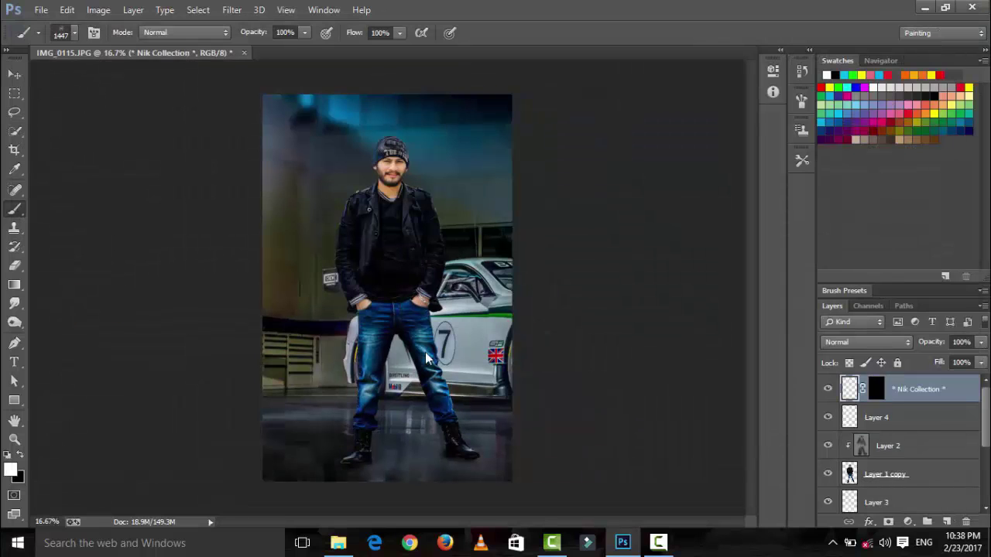
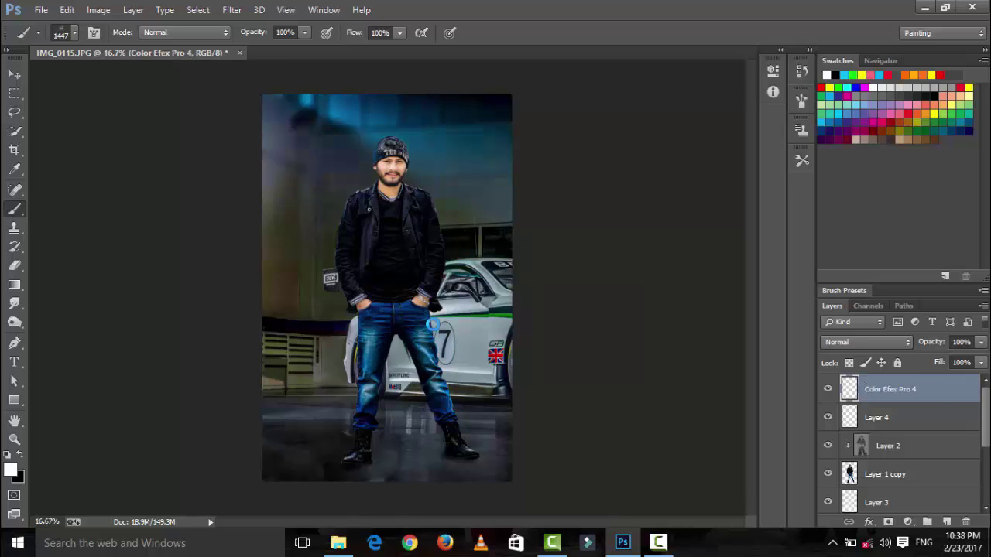
Apply Oil Paint with zero Bristle Detail, Angular Direction and Shine, Scale 0.1, Stylization 2.82, Cleanliness 2
click(232, 10)
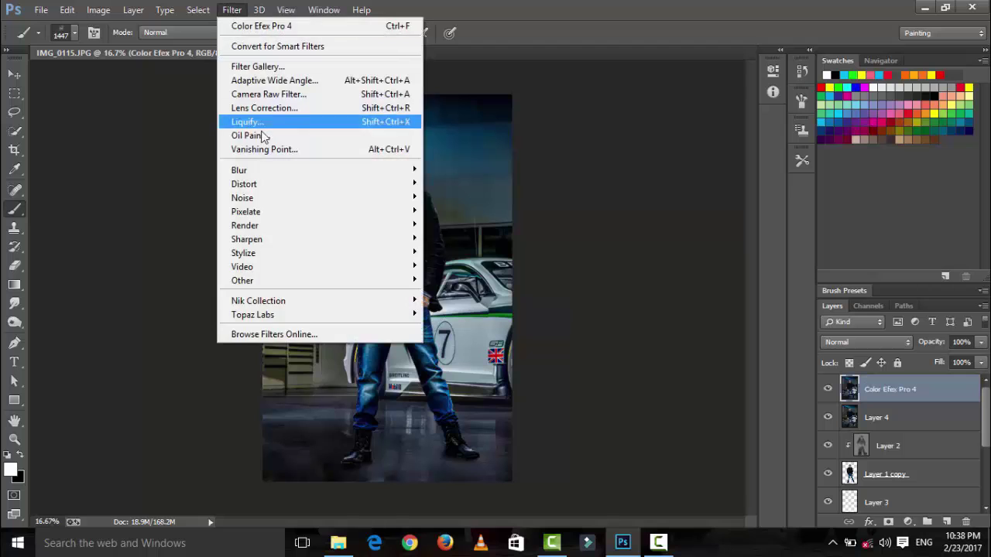
click(261, 135)
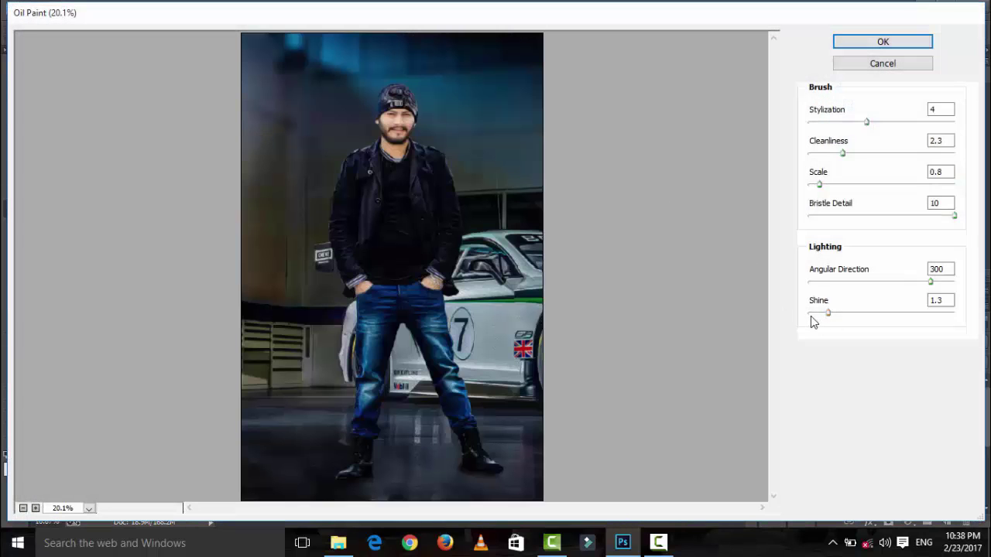
click(810, 312)
click(809, 281)
click(808, 215)
click(810, 184)
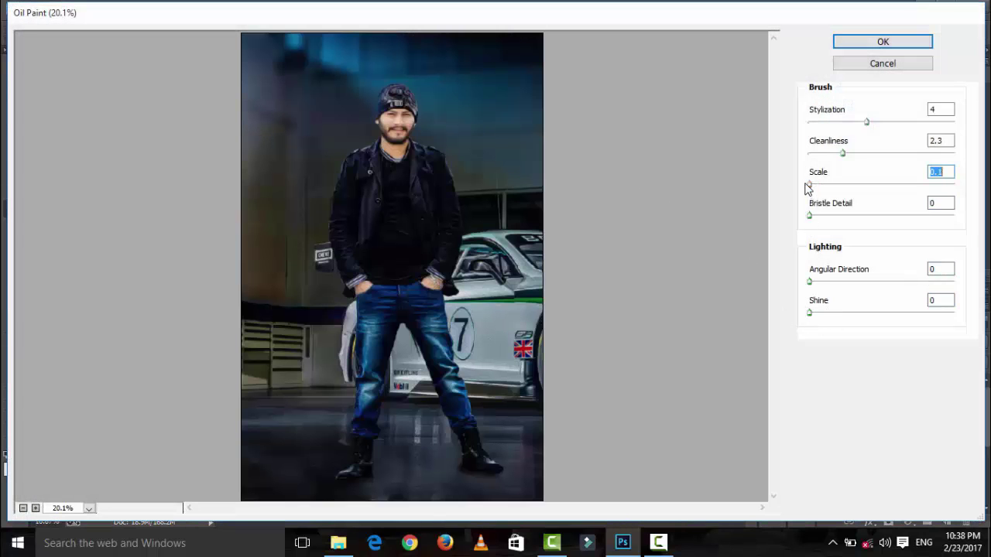
drag(835, 155, 839, 156)
click(841, 124)
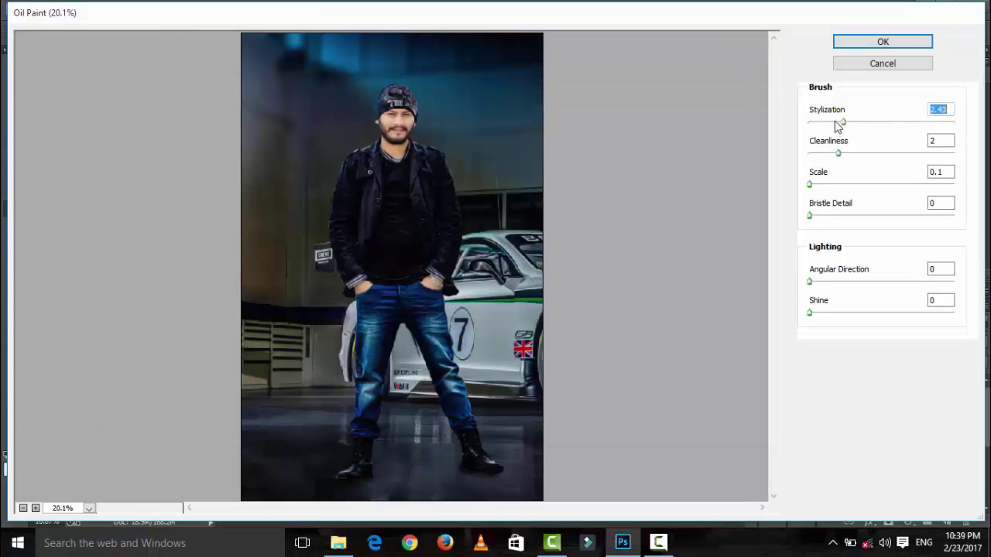
click(846, 122)
click(847, 45)
Zoom in to compare before and after the filter, then duplicate the Color Efex Pro 4 layer
key(ctrl+plus)
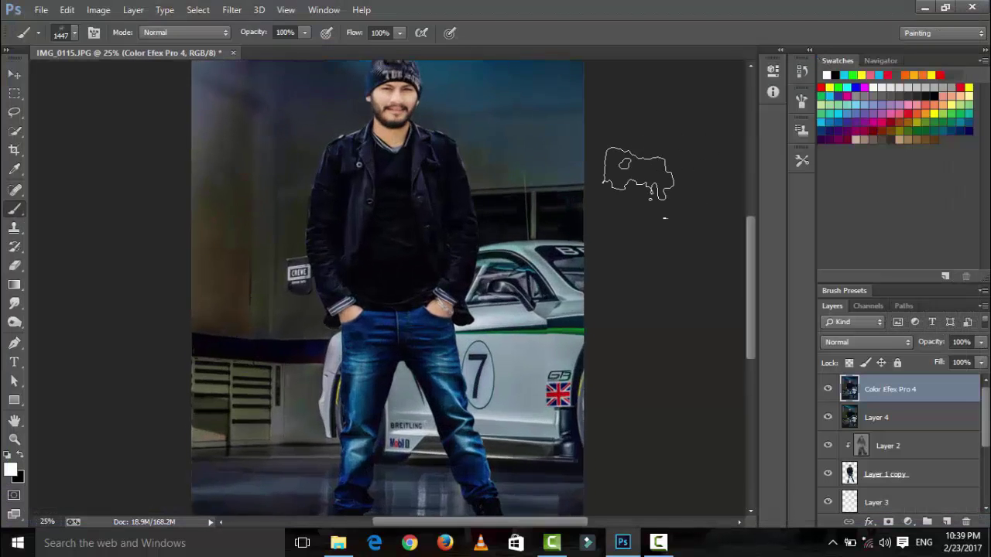
key(ctrl+plus)
key(ctrl+plus)
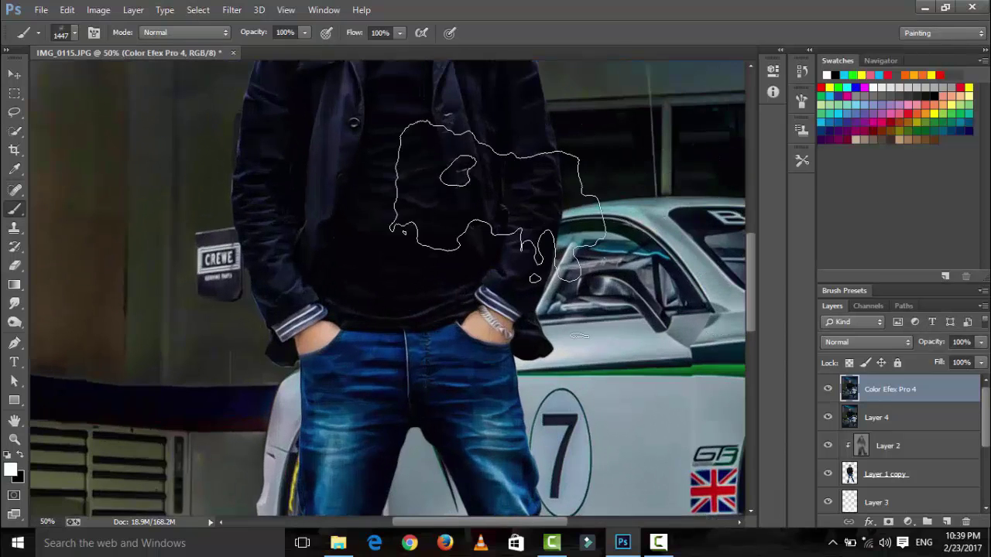
scroll(503, 188, up, 3)
scroll(515, 200, up, 2)
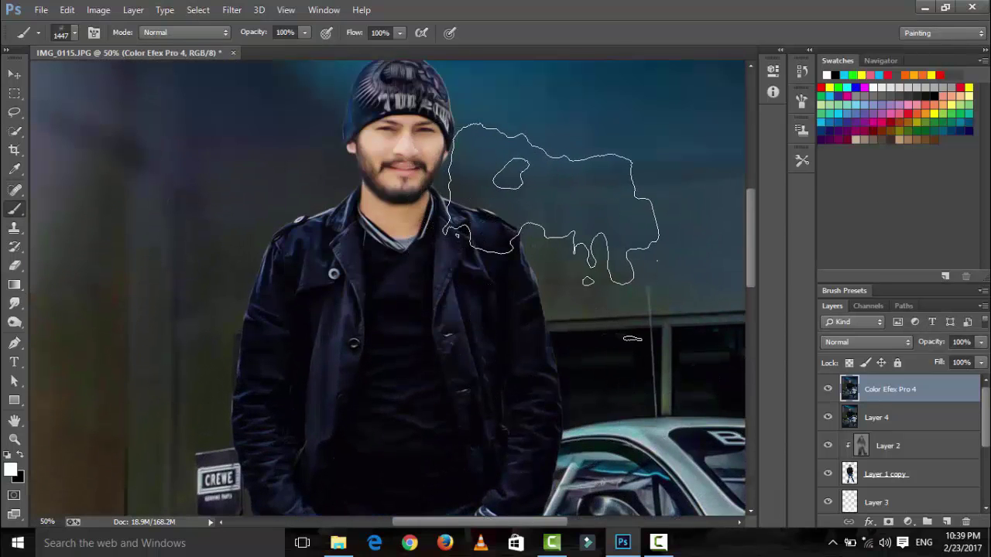
key(ctrl+z)
key(ctrl+z)
key(ctrl+z)
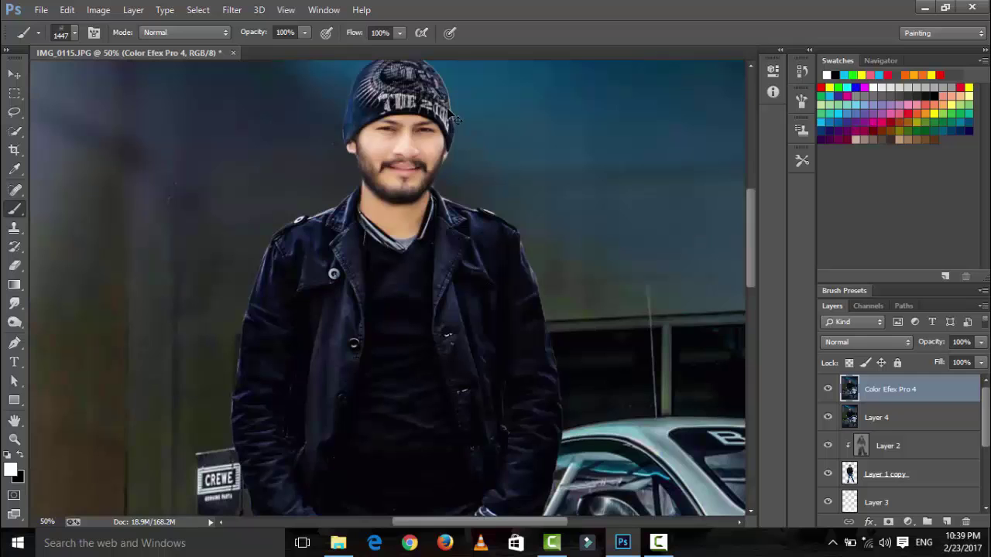
key(ctrl+j)
Apply a softer Oil Paint to the copy with Cleanliness 1.55 and lower Stylization
click(231, 9)
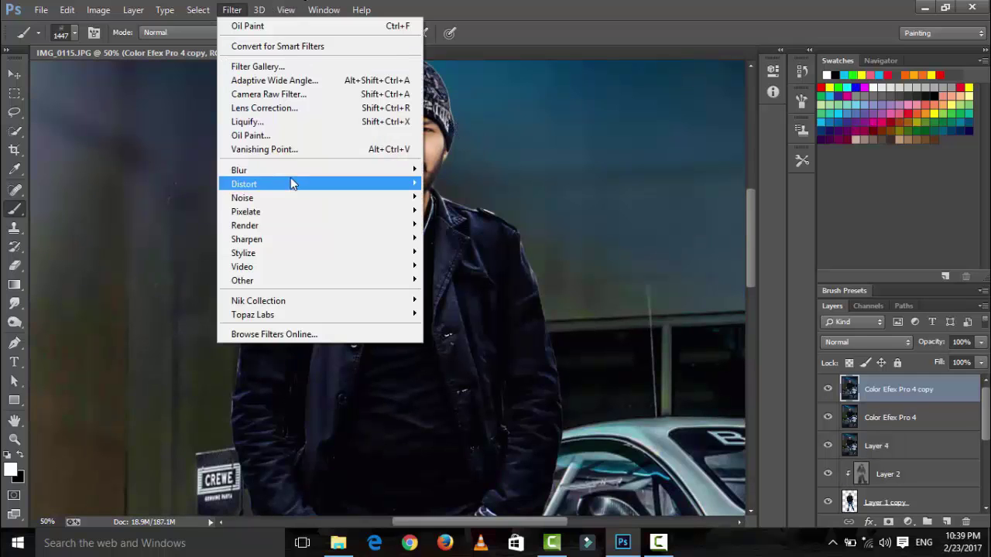
click(293, 136)
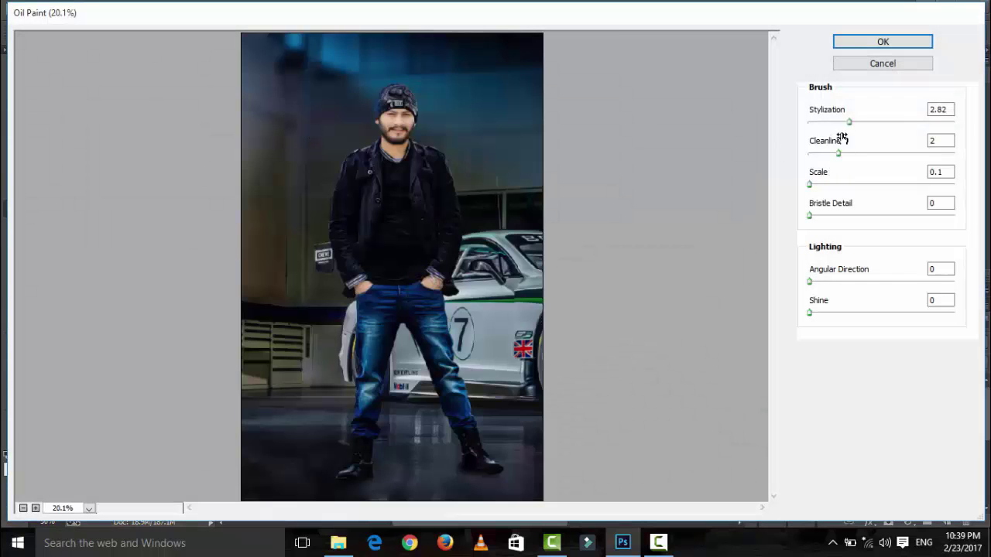
drag(837, 155, 832, 159)
drag(849, 122, 837, 121)
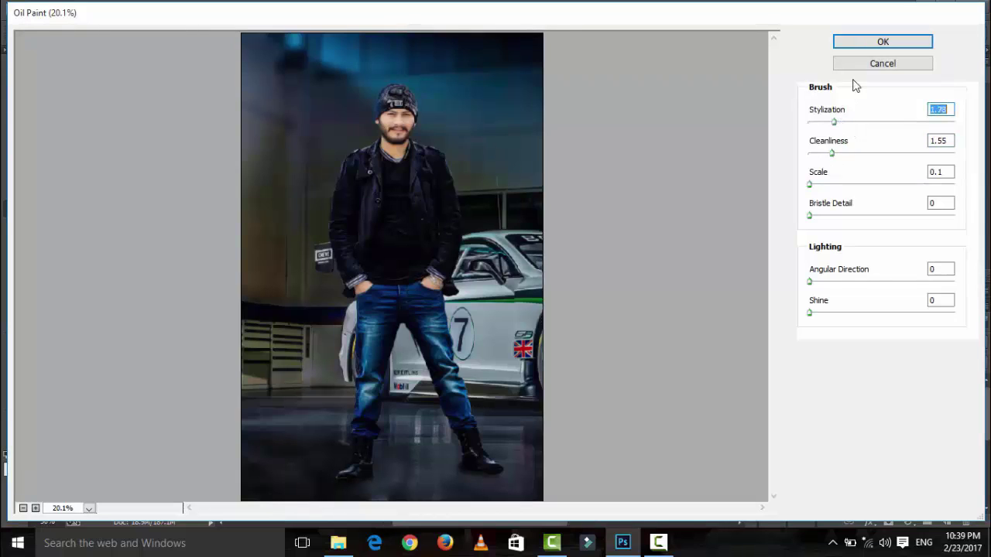
click(869, 42)
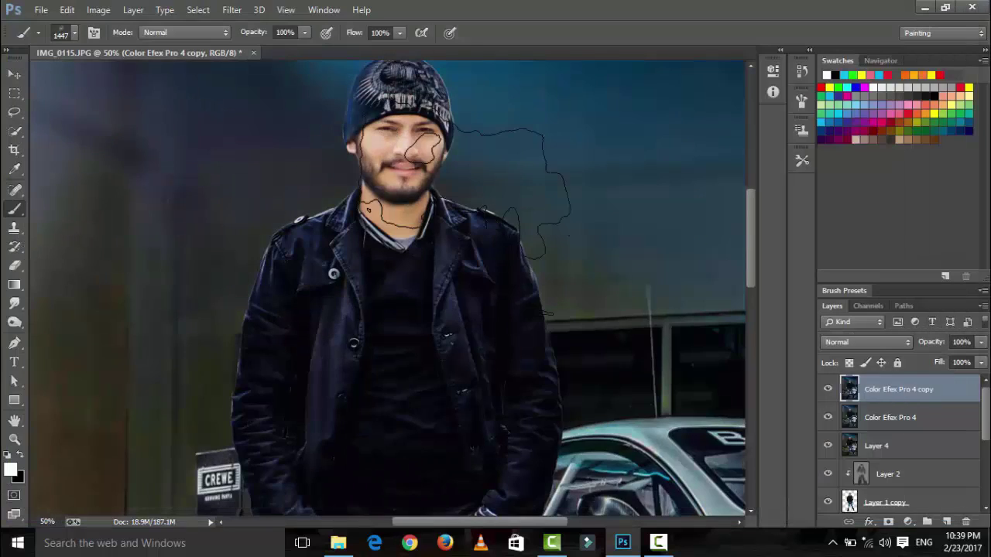
Erase the oil-paint effect from the man's face and zoom out to the whole image
click(14, 265)
mouse_move(312, 130)
mouse_down()
mouse_move(415, 182)
mouse_move(371, 174)
mouse_move(507, 206)
mouse_up()
key(ctrl+minus)
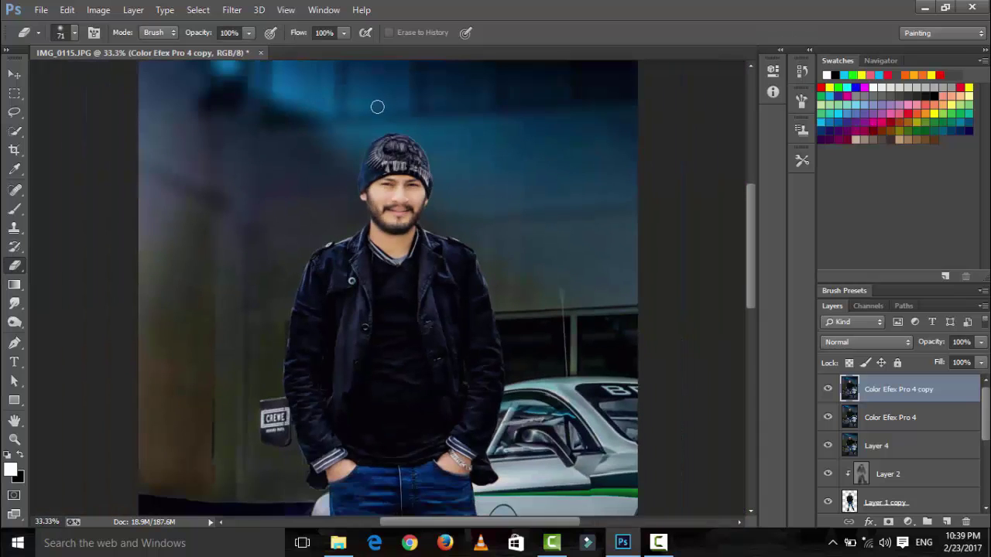
key(ctrl+minus)
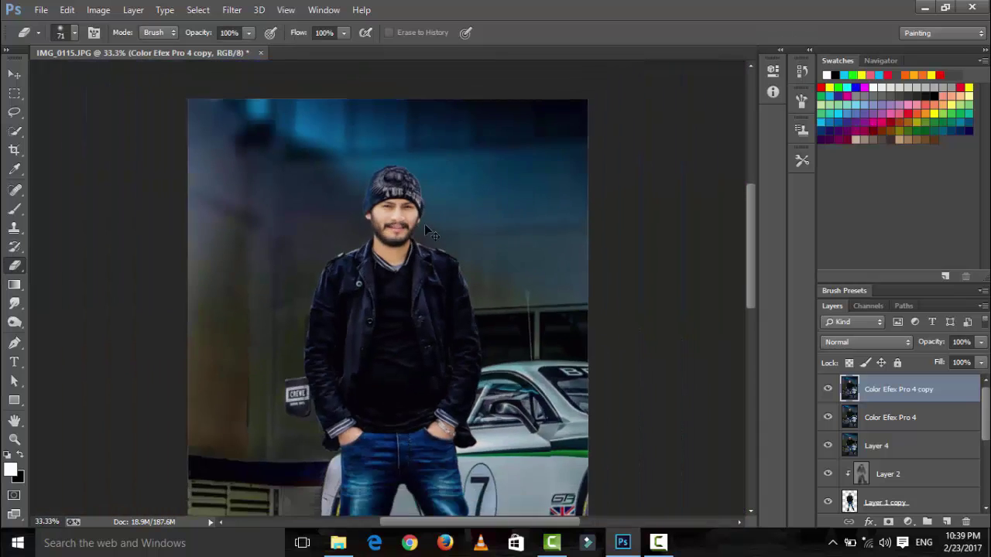
key(ctrl+minus)
Compare with the top layer hidden and shown, then stamp all visible layers into Layer 5
click(827, 390)
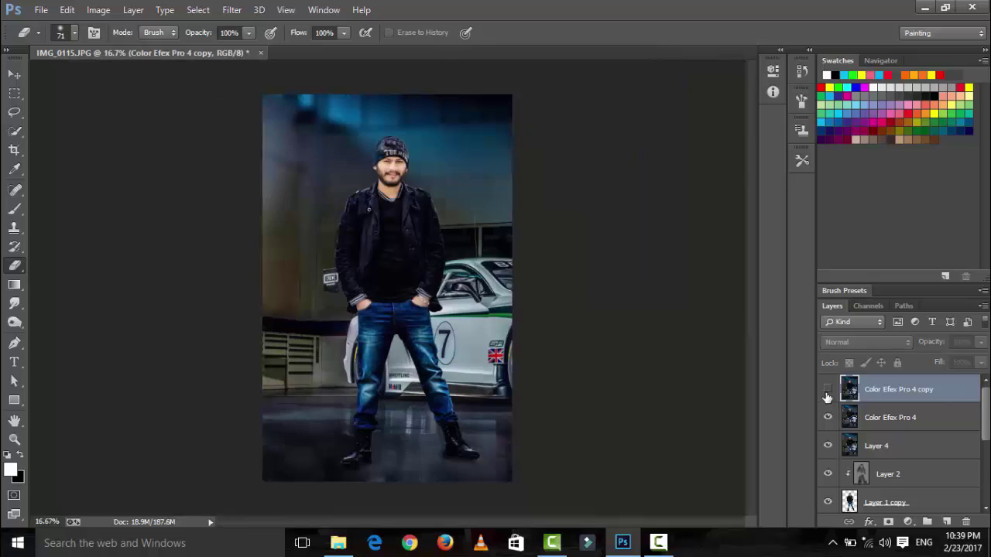
click(828, 389)
click(828, 389)
click(827, 389)
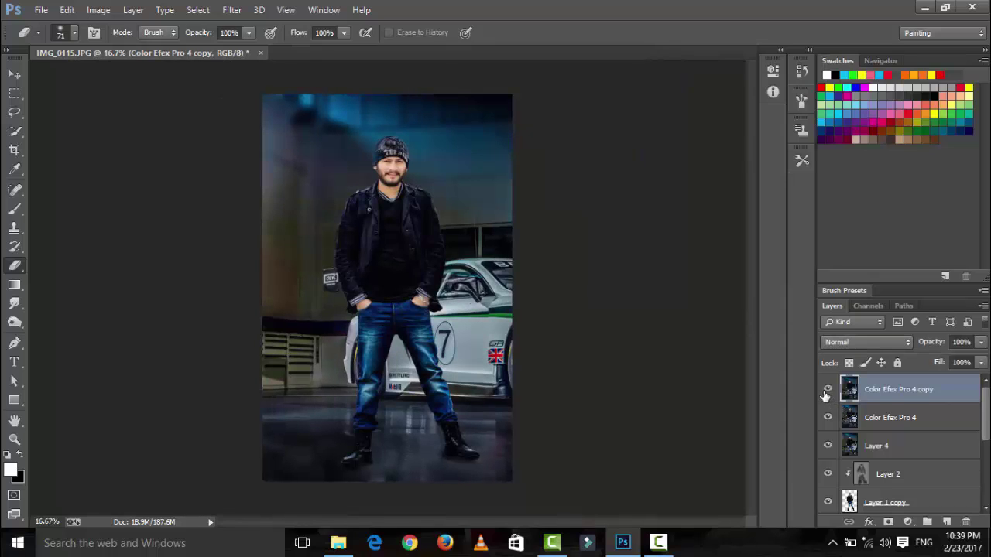
click(884, 389)
key(ctrl+shift+alt+e)
In Camera Raw Basic, set Clarity +50, Shadows +42, Highlights -26 and Contrast +13
click(231, 10)
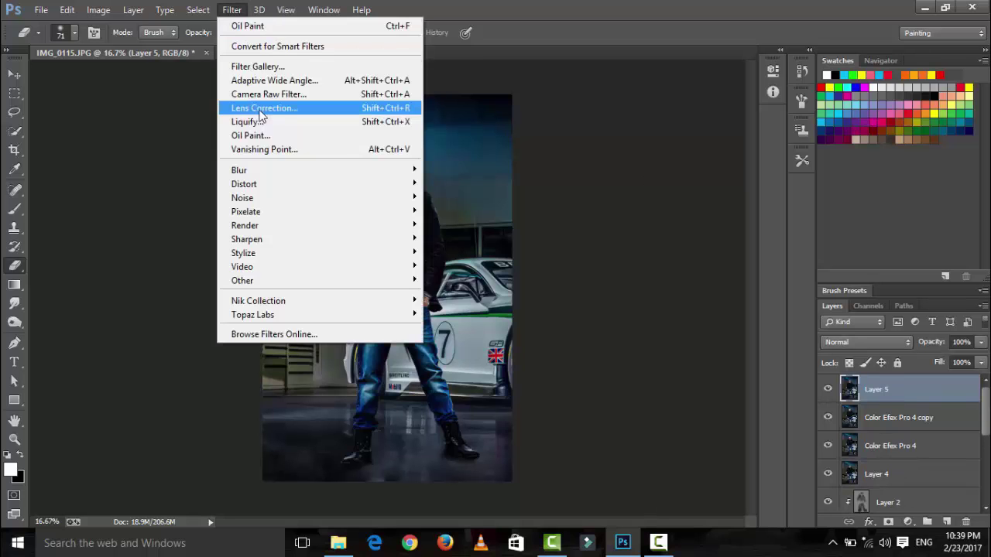
click(264, 96)
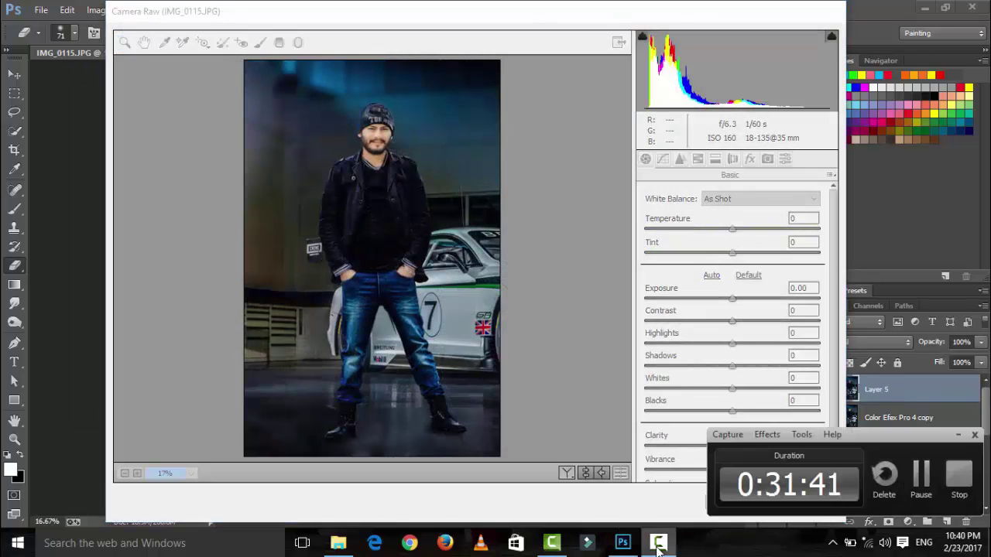
drag(731, 447, 778, 448)
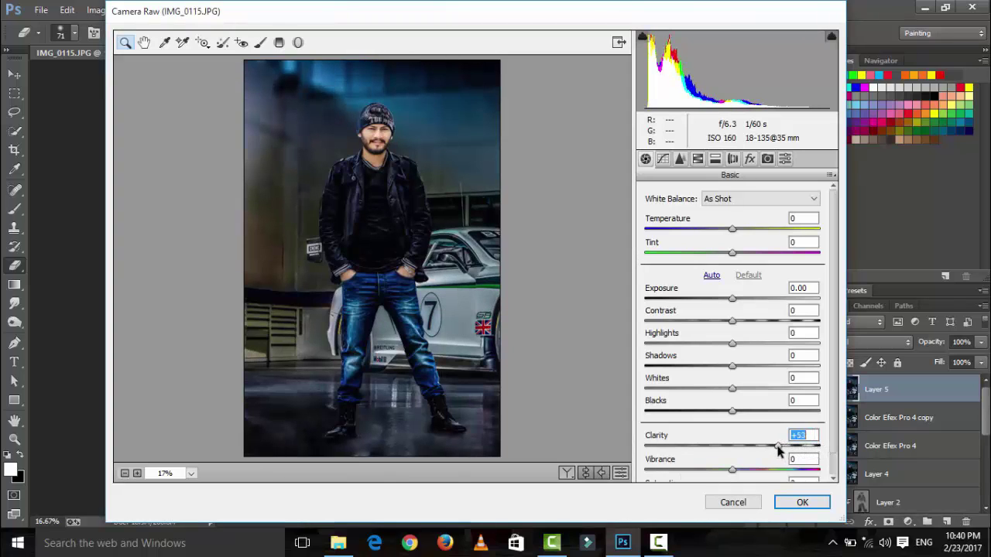
drag(775, 451, 777, 449)
click(768, 371)
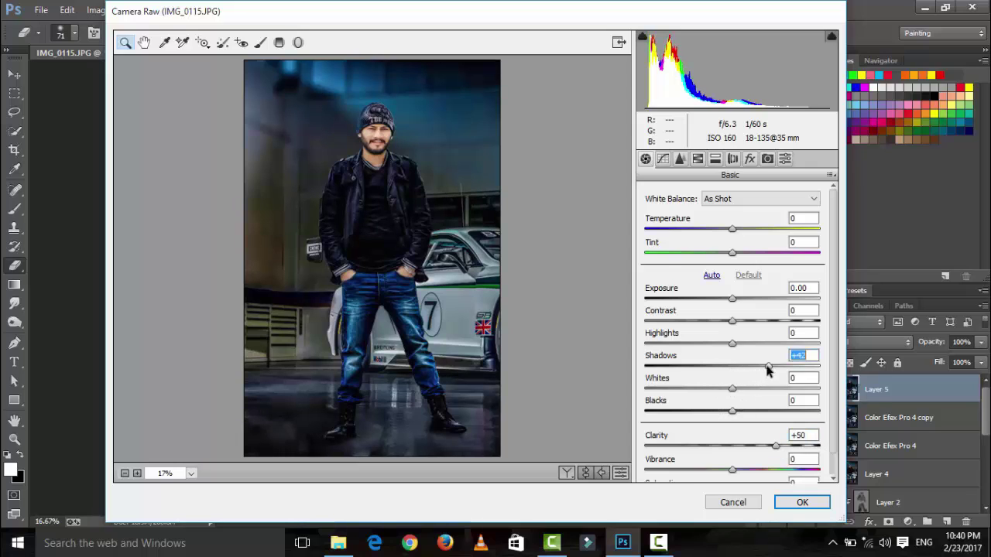
click(699, 343)
drag(702, 346, 708, 346)
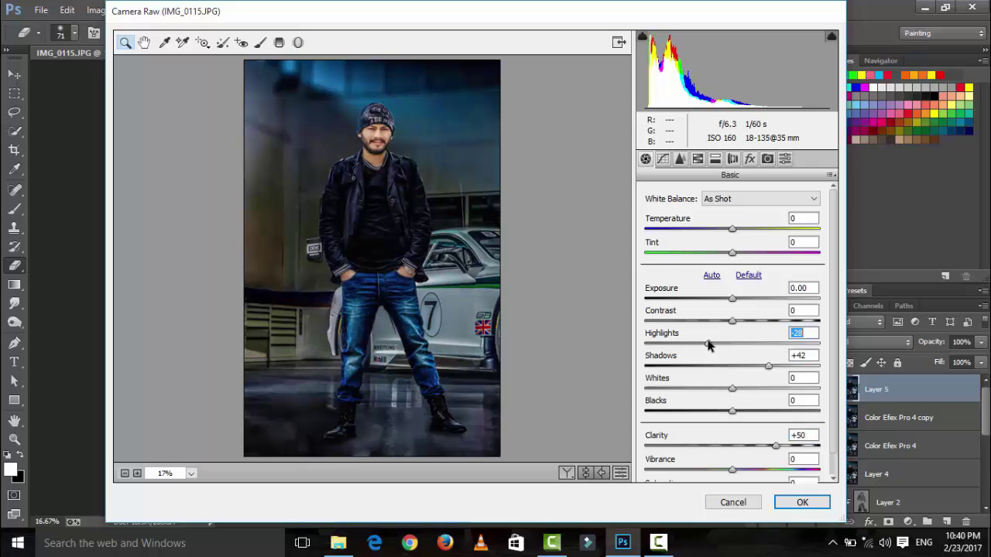
drag(751, 320, 743, 325)
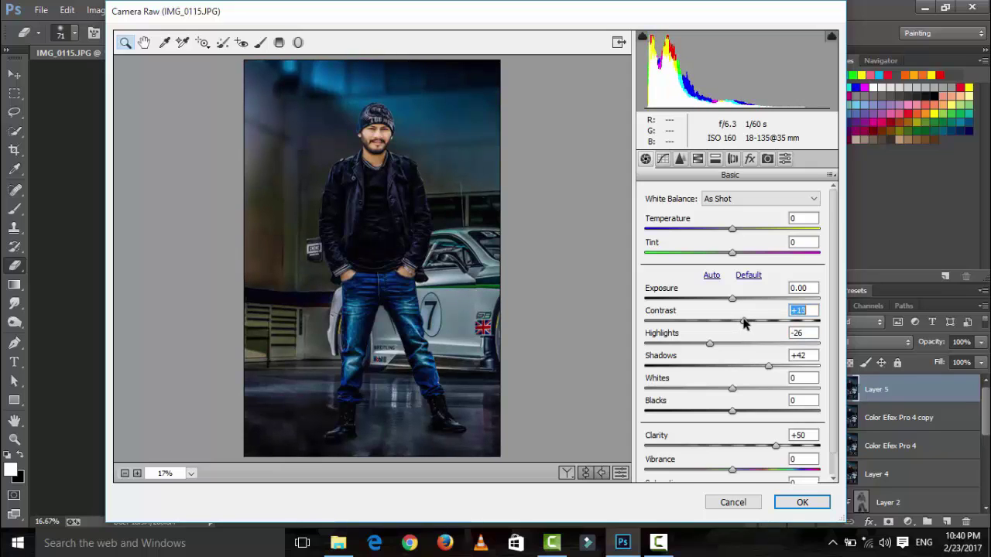
Raise Blue Primary Saturation in Camera Calibration to a moderate level and apply the grade
click(785, 158)
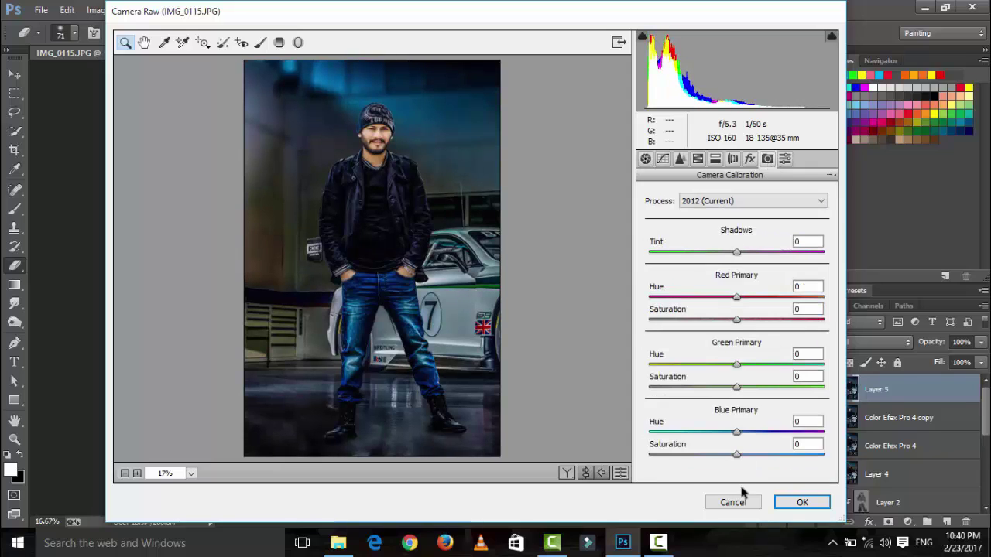
drag(765, 460, 754, 455)
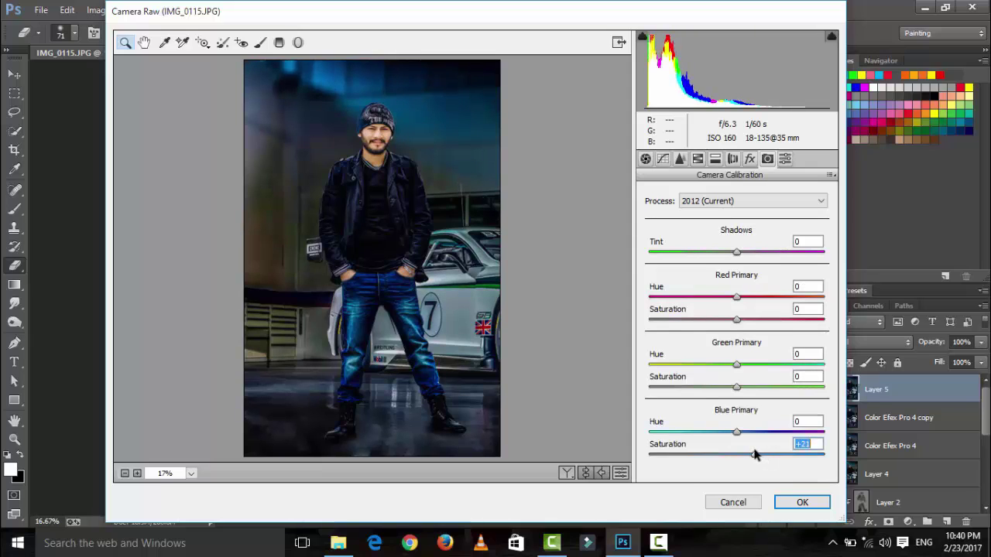
drag(755, 455, 620, 451)
drag(707, 452, 723, 460)
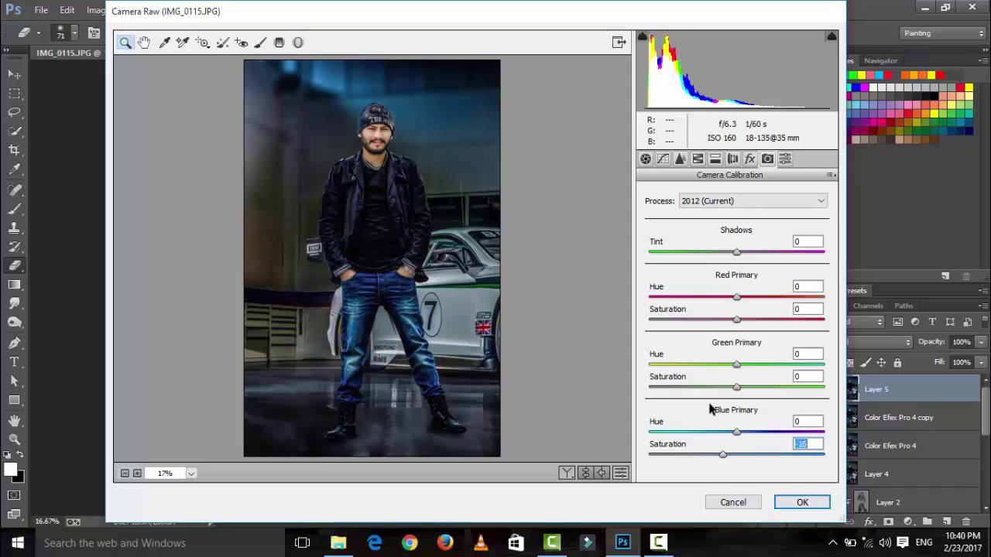
click(801, 503)
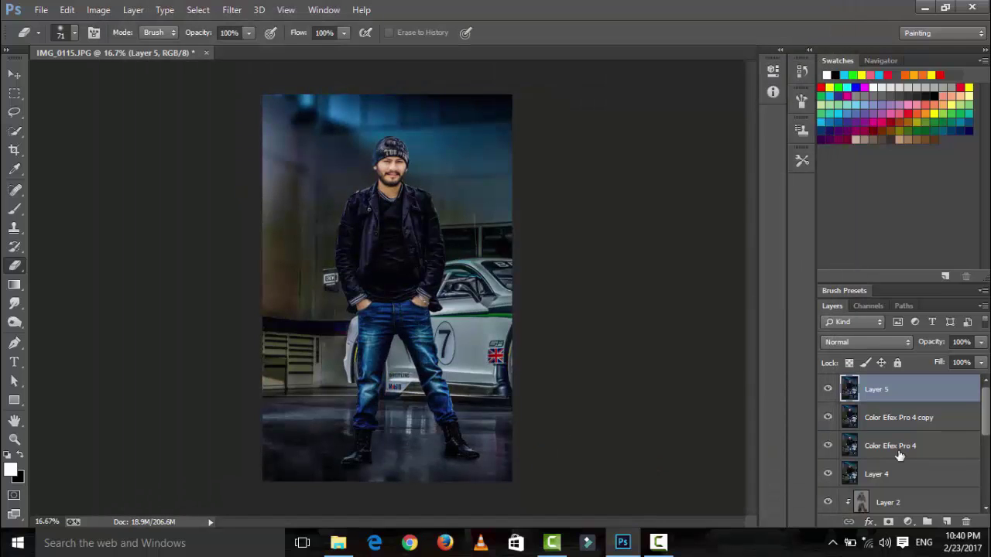
On a new layer, draw a bright blue (15a4ff) gradient from the right and set it to Overlay
click(946, 521)
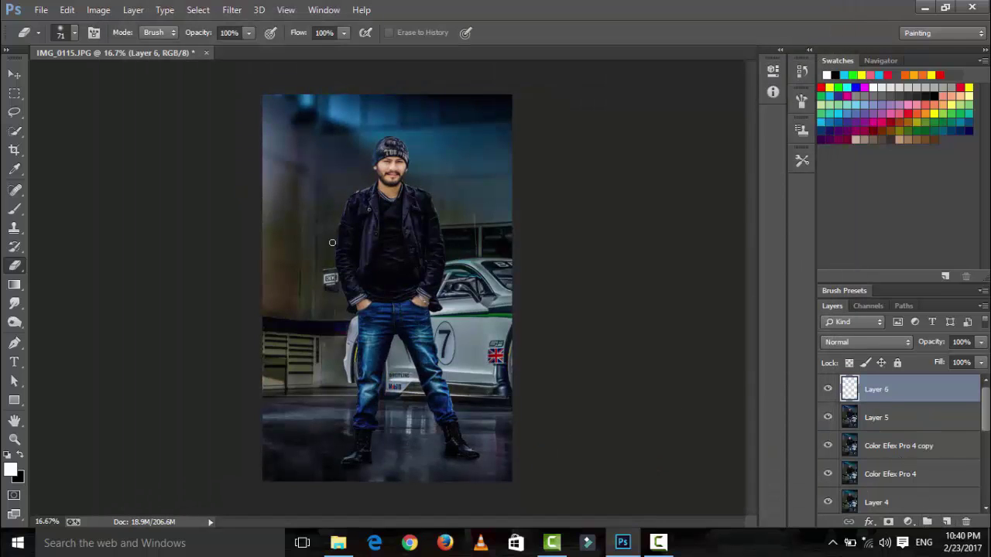
click(14, 284)
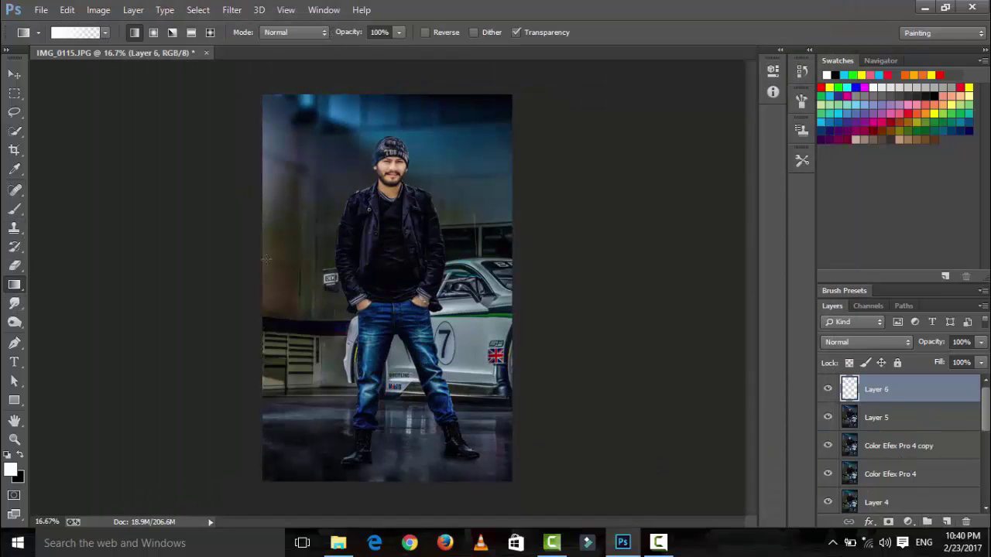
click(10, 468)
click(820, 193)
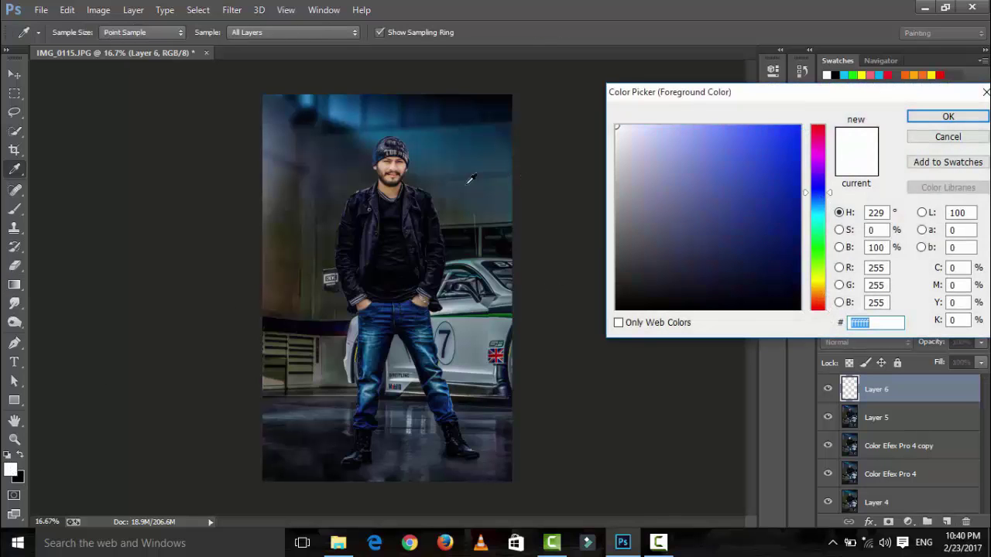
click(468, 138)
drag(782, 170, 785, 126)
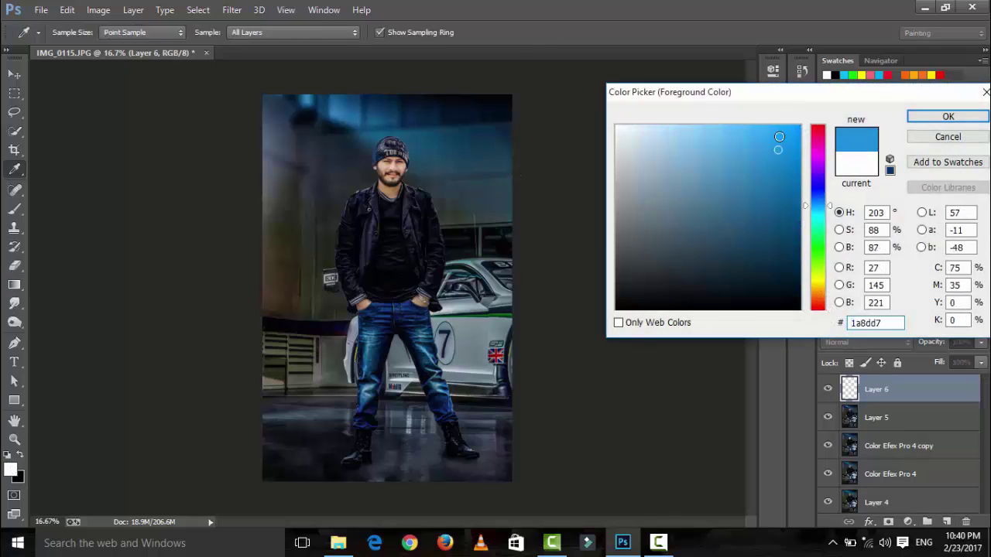
click(926, 122)
drag(602, 277, 382, 275)
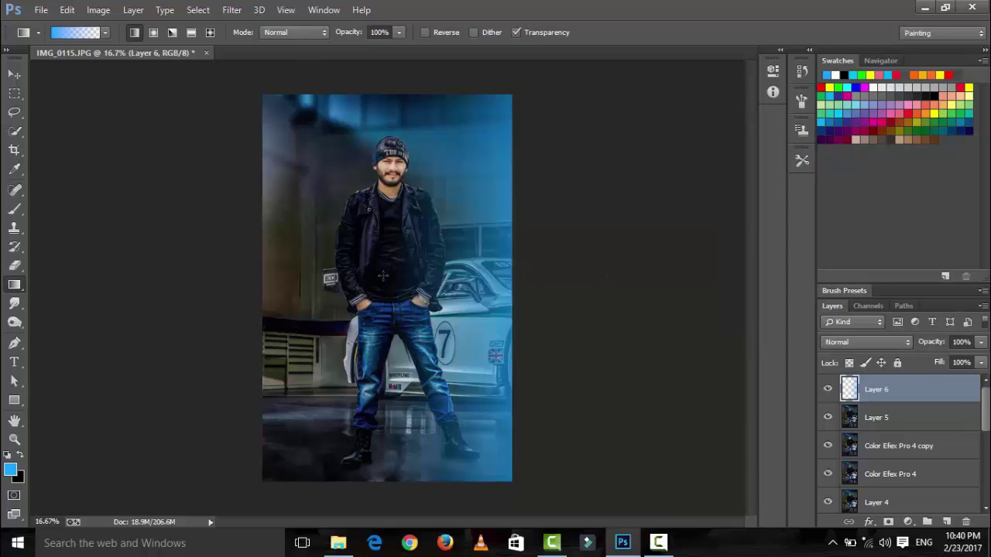
click(877, 343)
click(860, 179)
On another new layer, draw a red gradient fading in from the left edge, set to Overlay
click(945, 522)
click(12, 469)
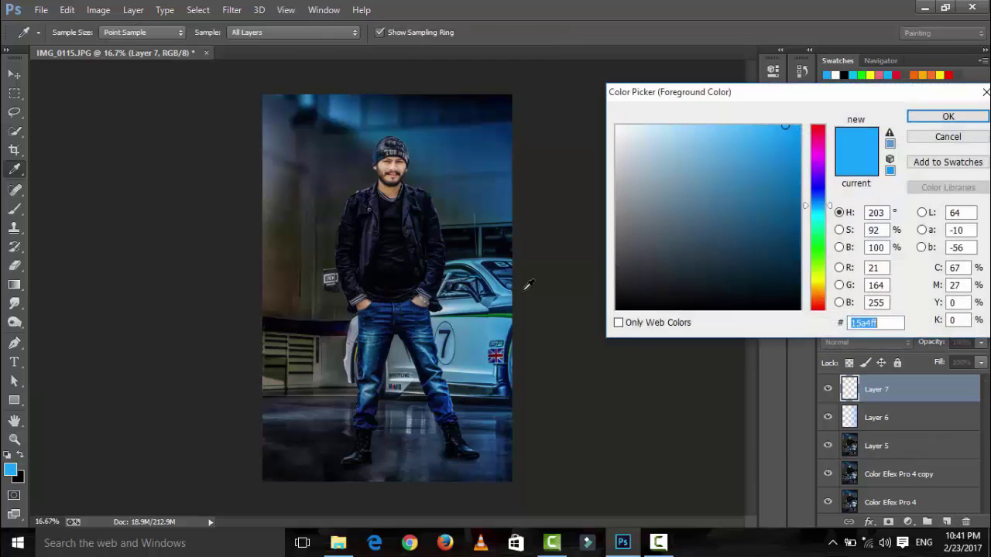
drag(817, 284, 819, 304)
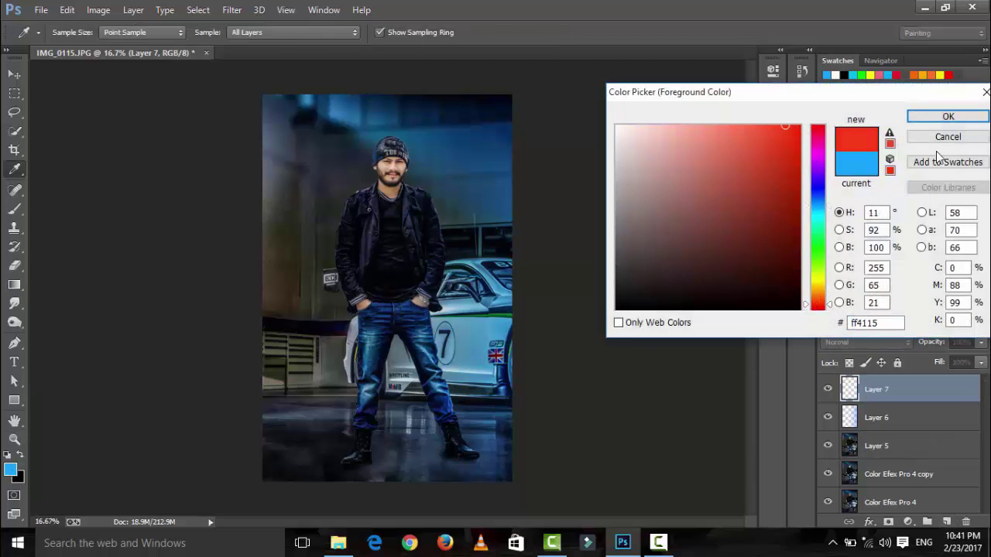
click(939, 115)
key(g)
drag(236, 286, 418, 287)
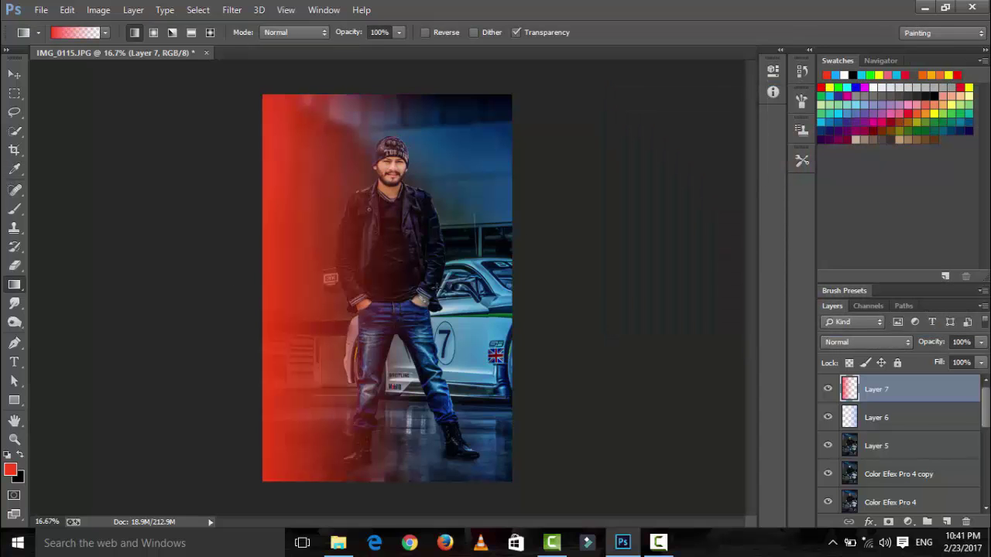
click(859, 341)
click(851, 185)
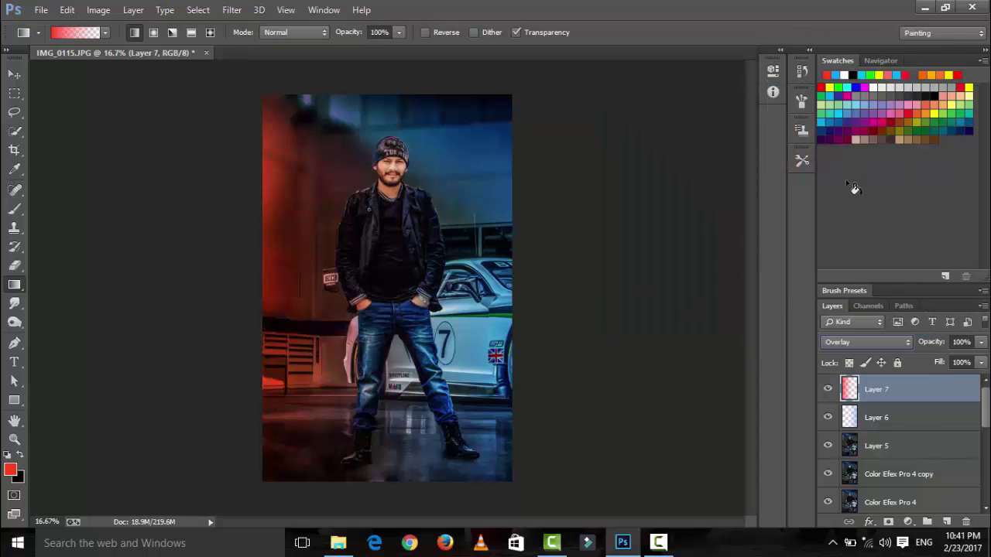
key(ctrl+minus)
key(ctrl+minus)
key(ctrl+plus)
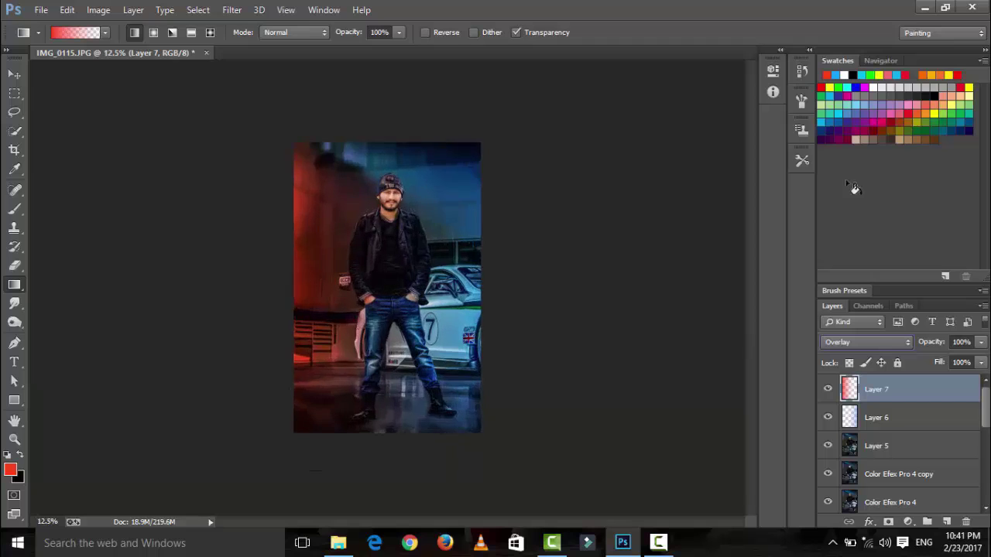
key(ctrl+plus)
Clip a Hue/Saturation adjustment to the red glow layer, shifting its hue +29 toward yellow
click(908, 522)
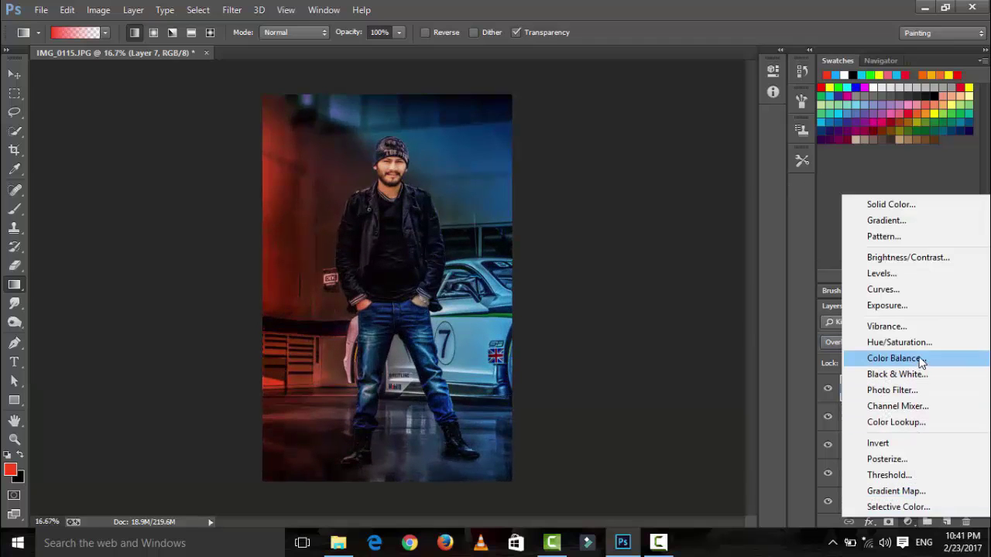
click(898, 342)
click(645, 306)
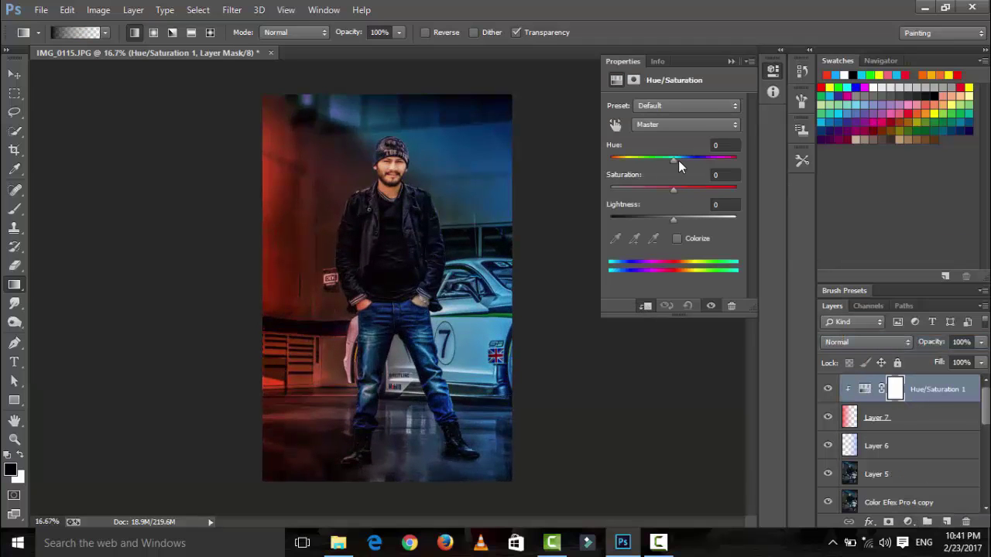
mouse_move(673, 159)
mouse_down()
mouse_move(606, 140)
mouse_move(745, 142)
mouse_move(691, 142)
mouse_up()
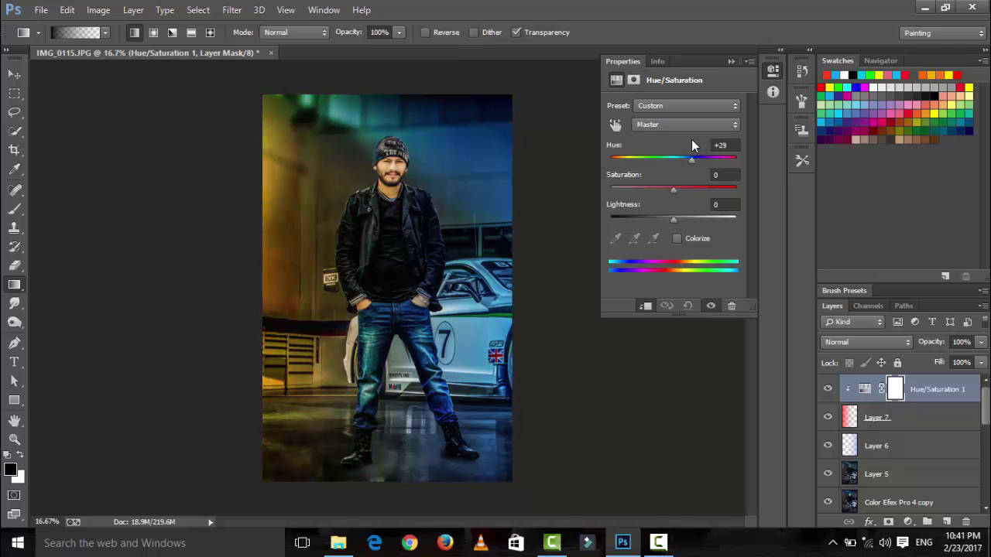
click(758, 121)
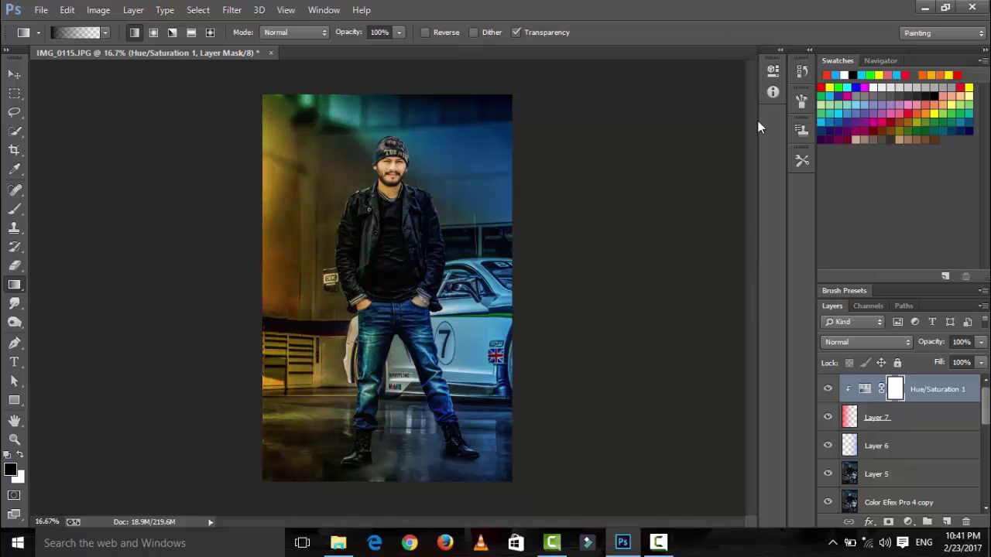
click(828, 389)
click(828, 389)
key(ctrl+minus)
key(ctrl+minus)
key(ctrl+plus)
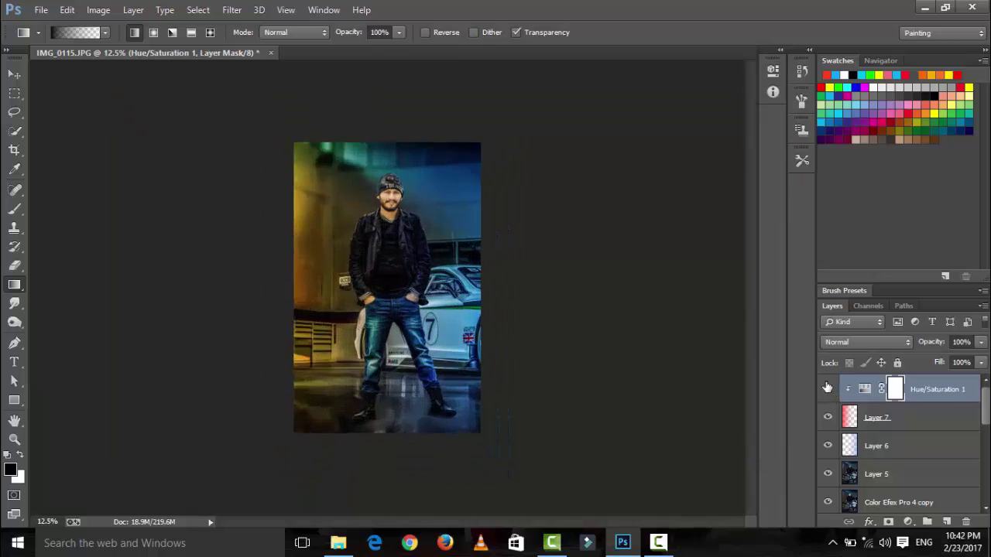
key(ctrl+plus)
key(ctrl+plus)
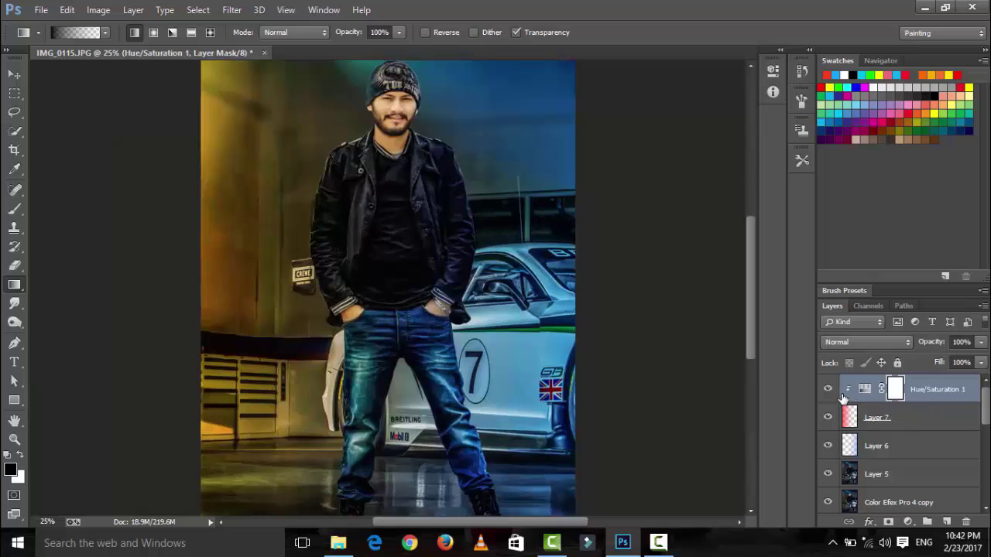
With the hue and red layers hidden, add Layer 8 with an orange left-edge gradient in Overlay
click(828, 389)
click(828, 417)
click(946, 523)
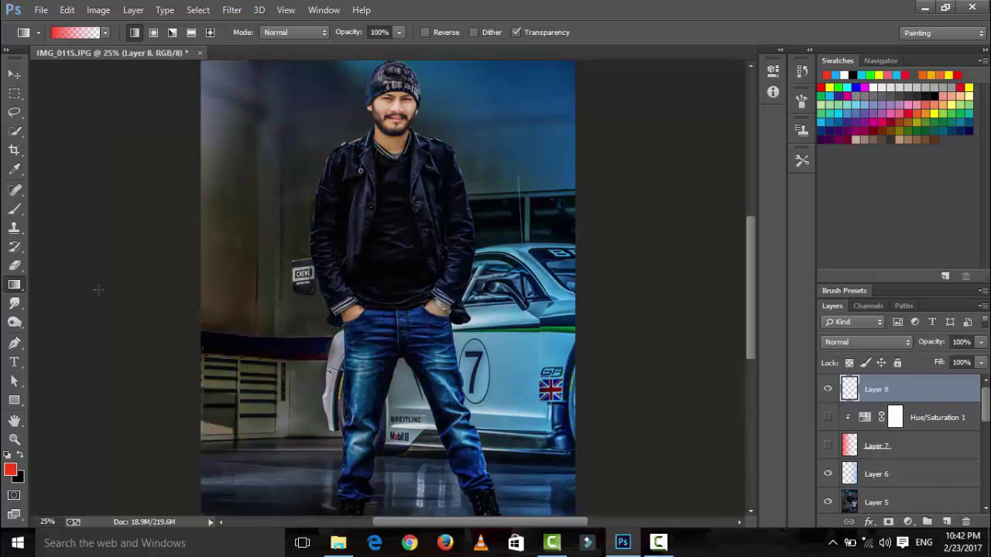
click(10, 468)
drag(815, 301, 815, 291)
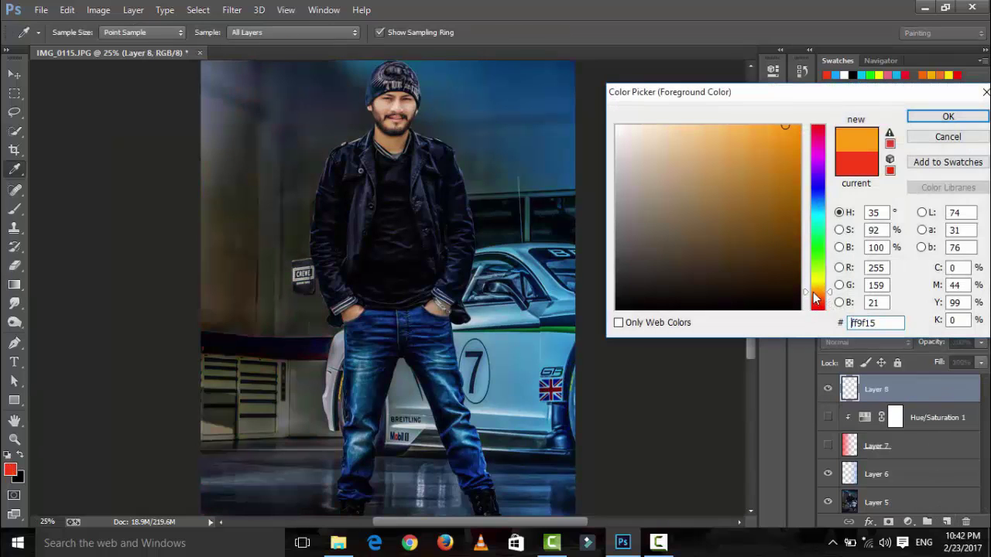
click(948, 116)
key(g)
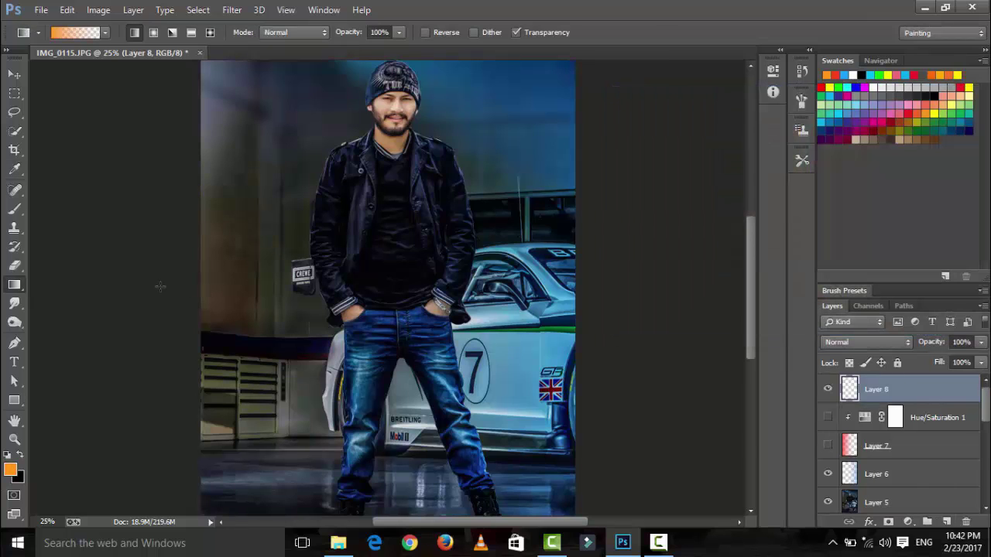
drag(159, 287, 461, 289)
click(837, 343)
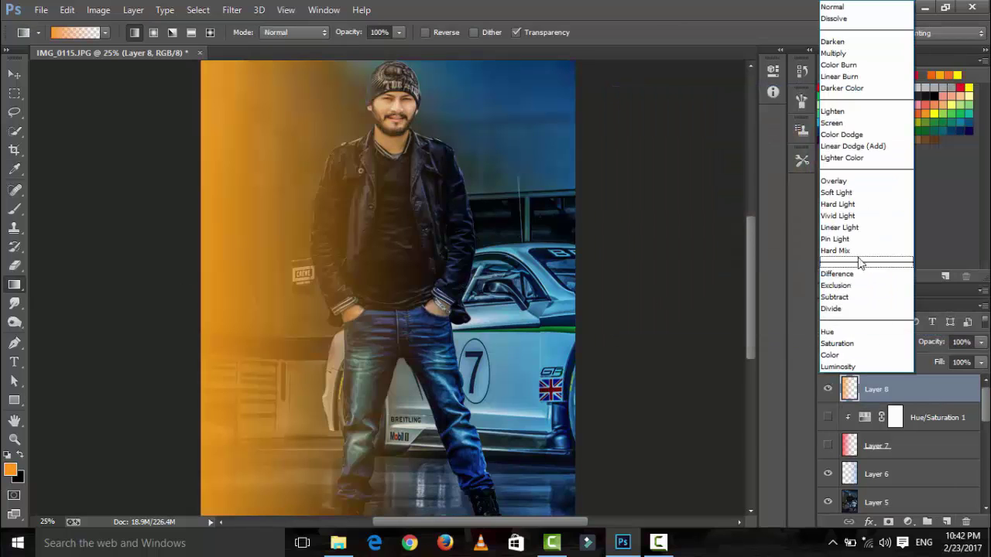
click(850, 183)
Show the hue adjustment, hide Layer 8, and duplicate then delete the Hue/Saturation copy
key(ctrl+minus)
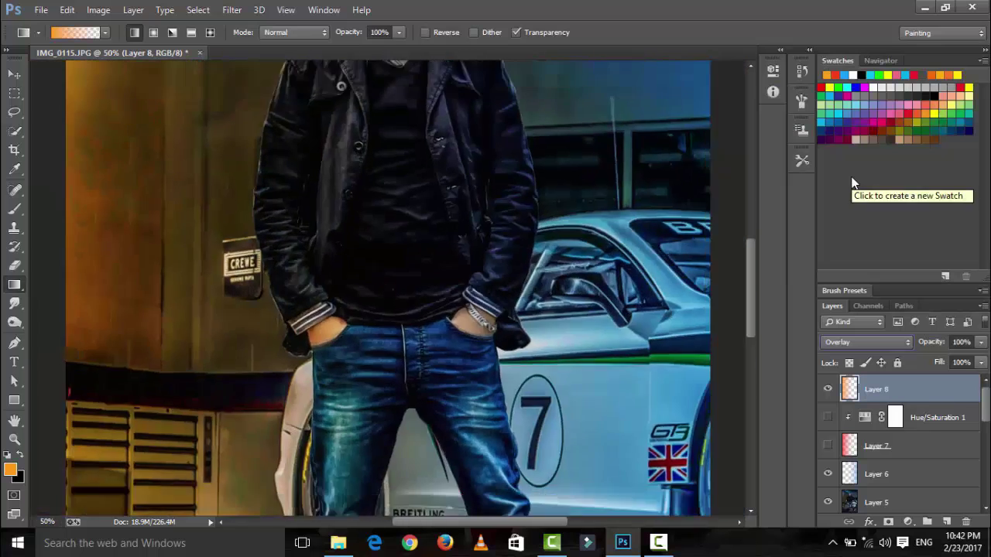
click(827, 418)
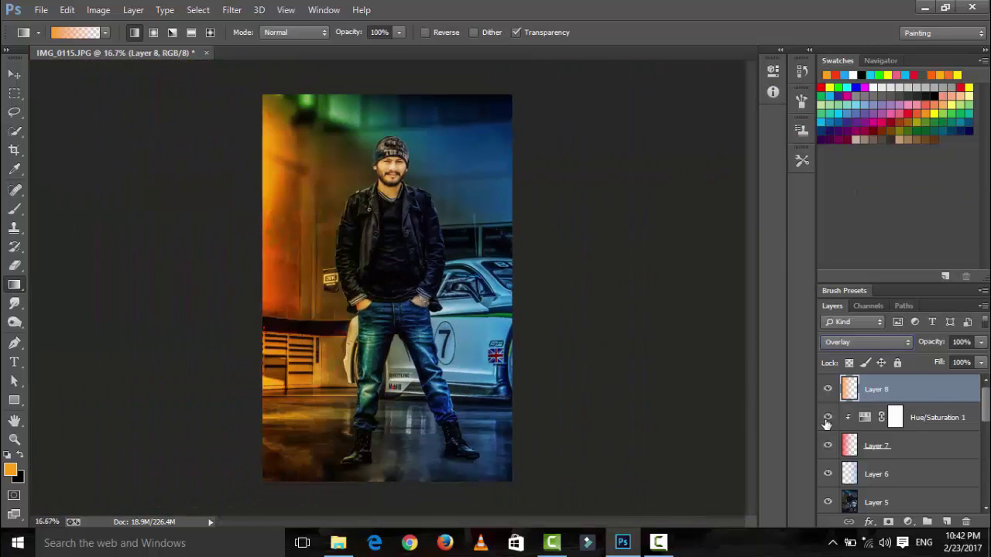
click(828, 389)
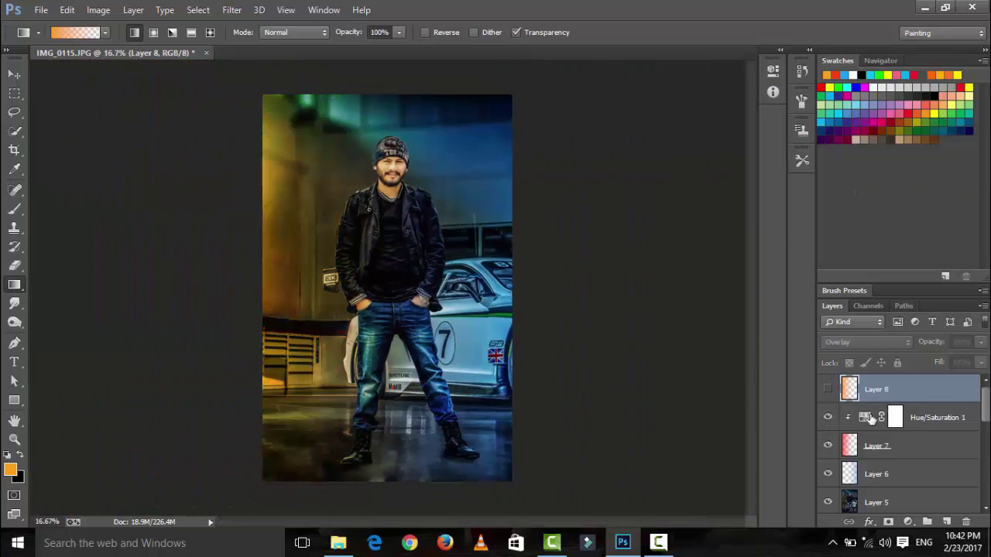
click(949, 422)
key(ctrl+j)
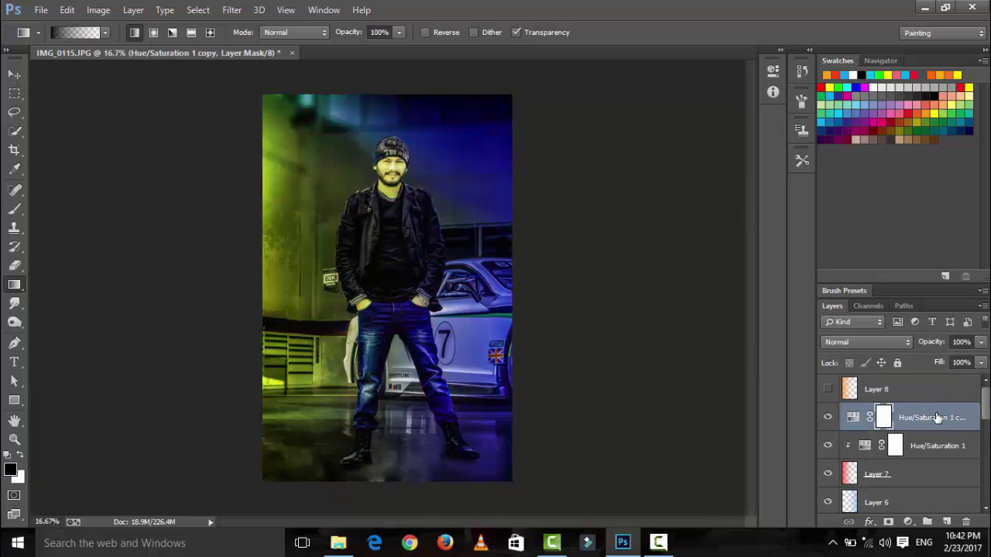
key(Delete)
Duplicate Layer 7 and delete the original, keeping Layer 7 copy
click(929, 445)
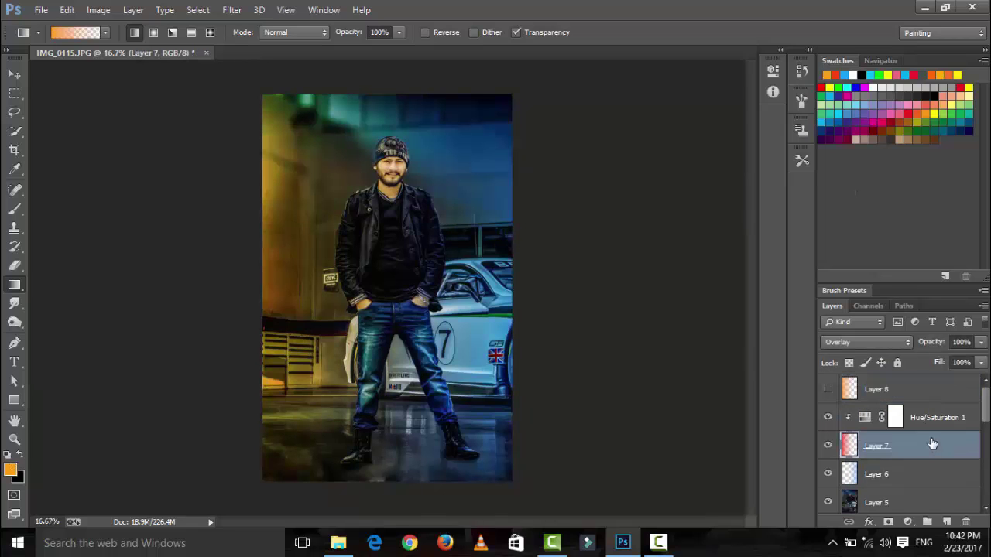
key(ctrl+j)
click(890, 465)
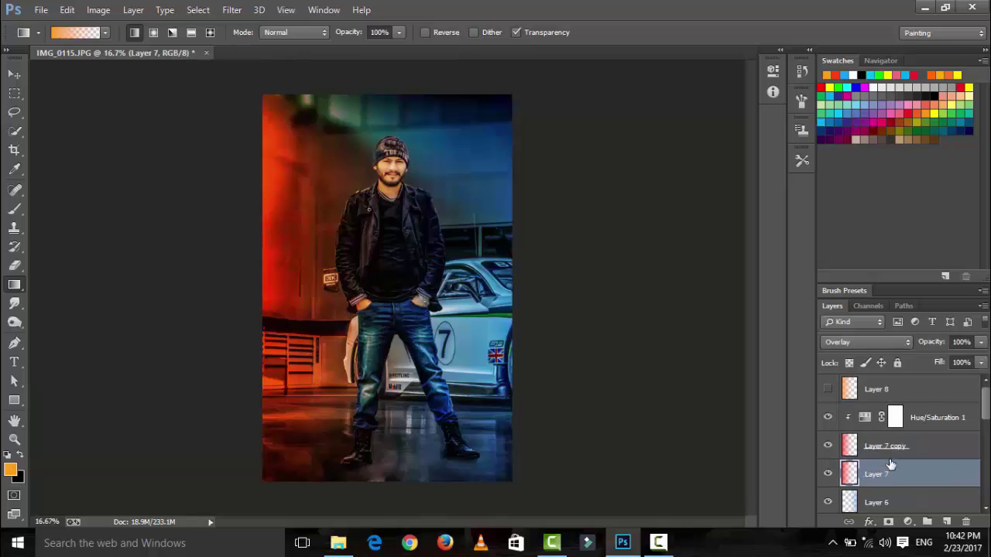
shift+click(891, 456)
right_click(890, 457)
click(911, 474)
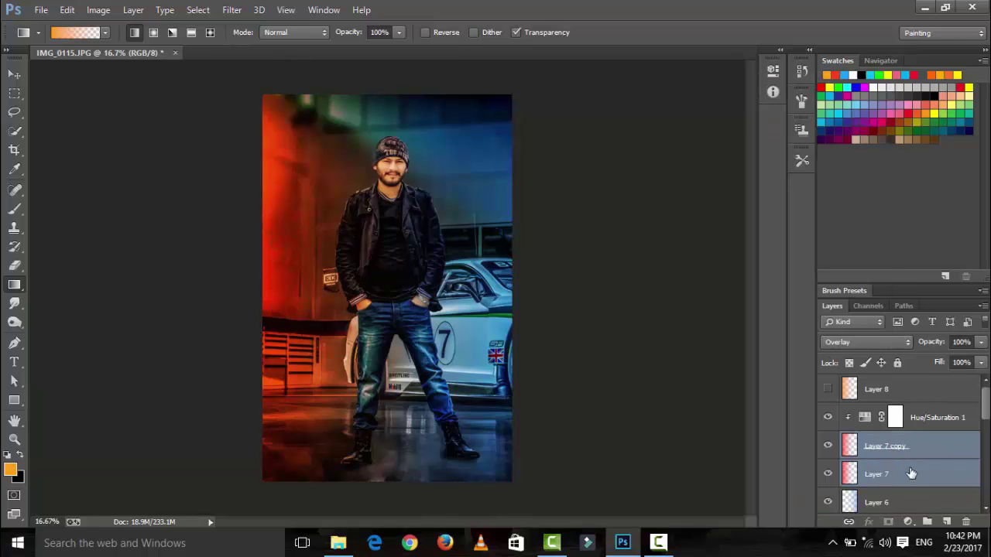
click(910, 455)
drag(903, 475, 965, 522)
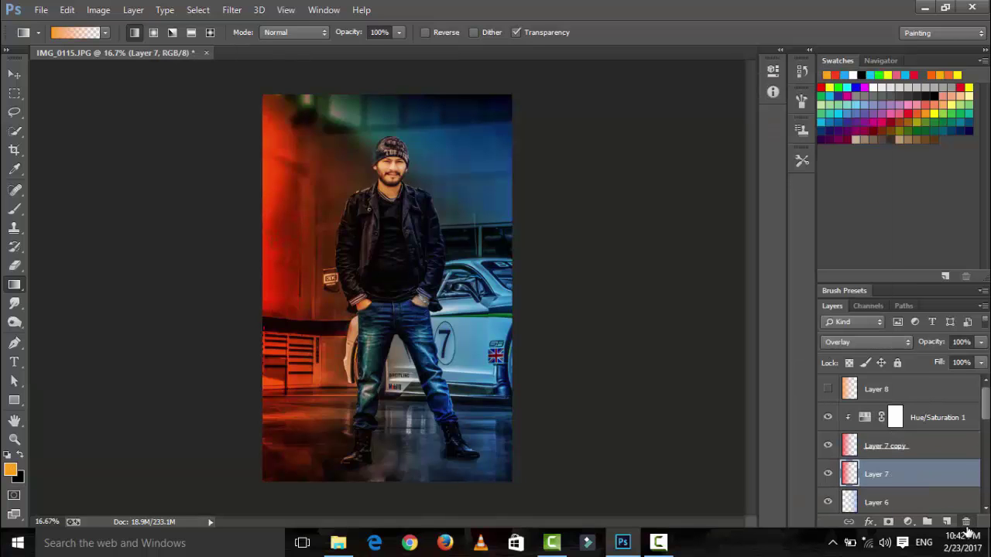
Show the orange Layer 8 again and lower its opacity to 68%
click(828, 390)
click(897, 390)
click(982, 363)
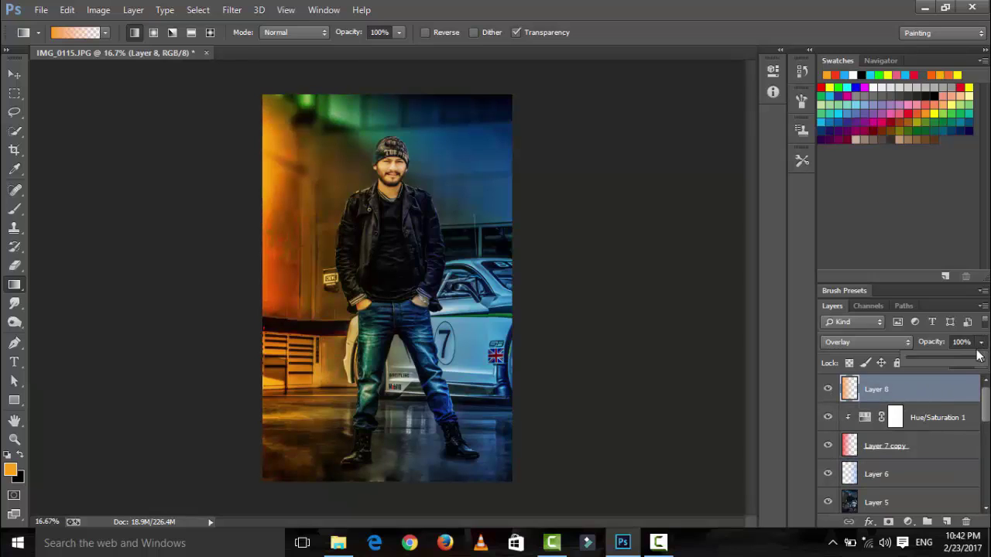
drag(946, 357, 949, 356)
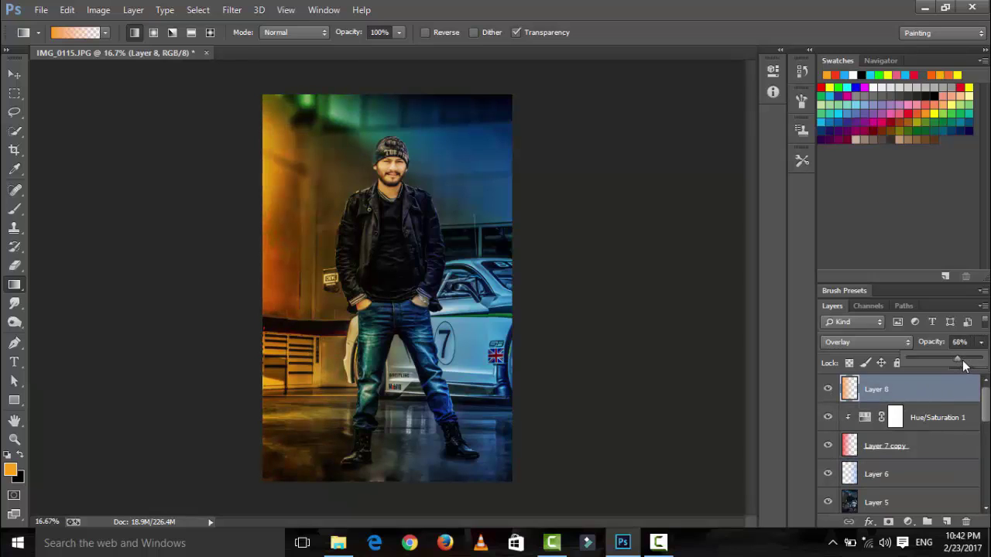
click(14, 93)
key(ctrl+minus)
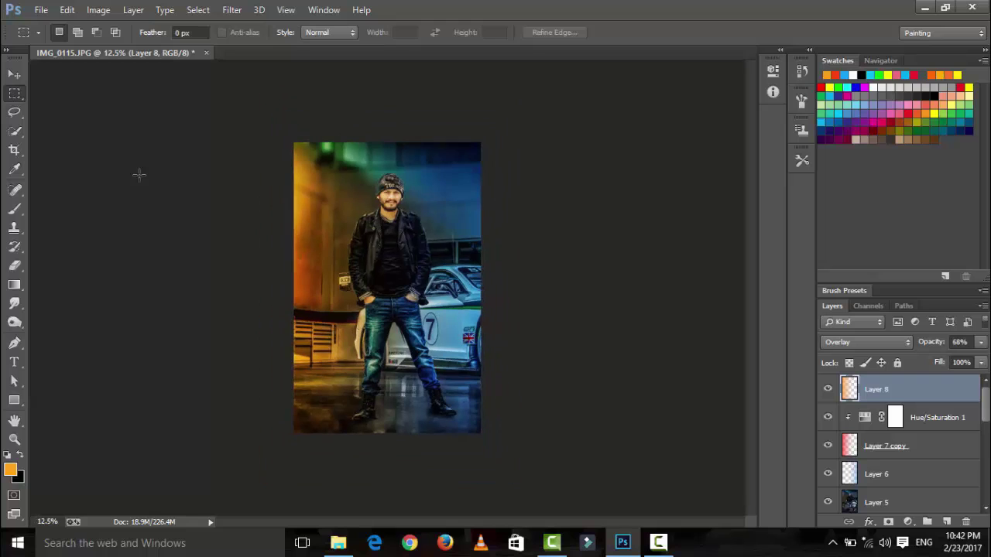
key(ctrl+plus)
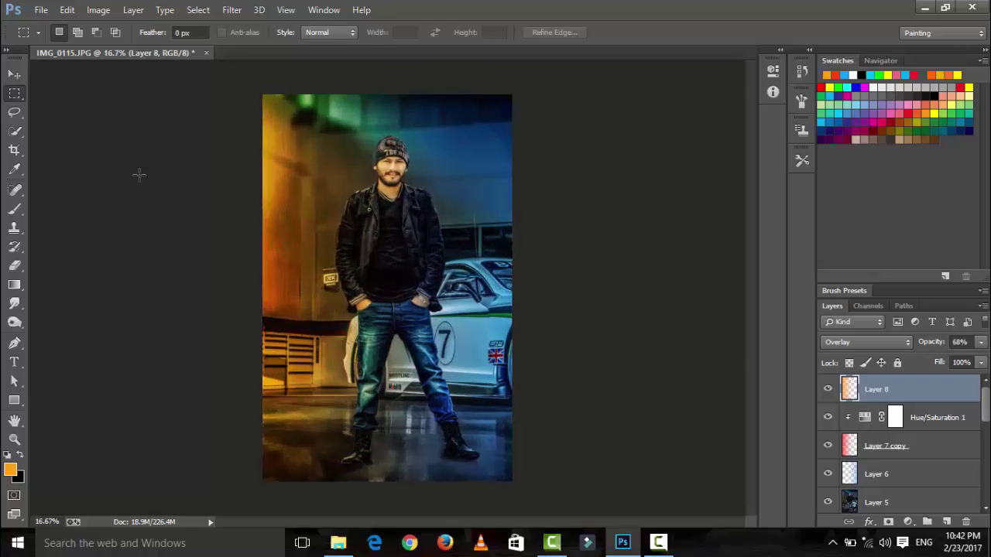
key(ctrl+plus)
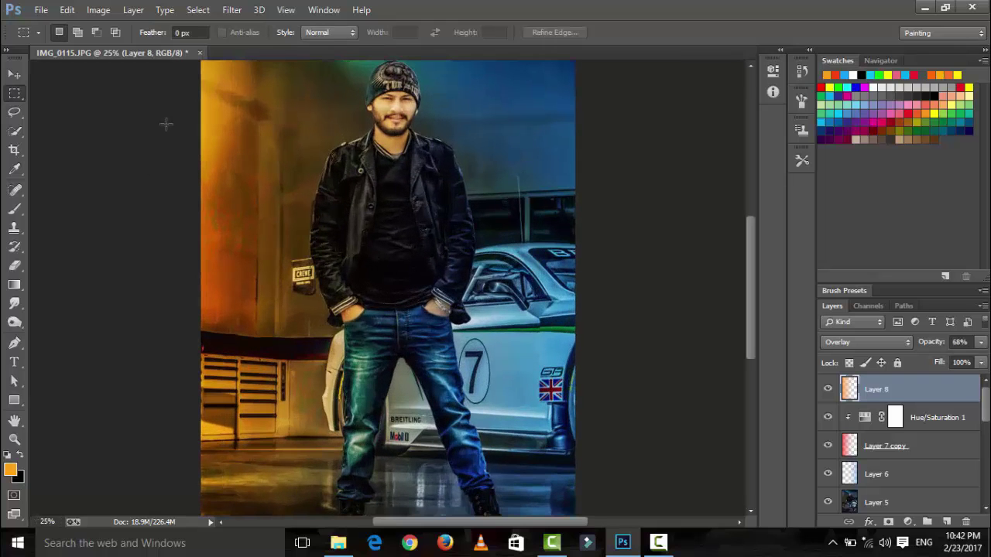
key(ctrl+minus)
key(ctrl+minus)
key(ctrl+minus)
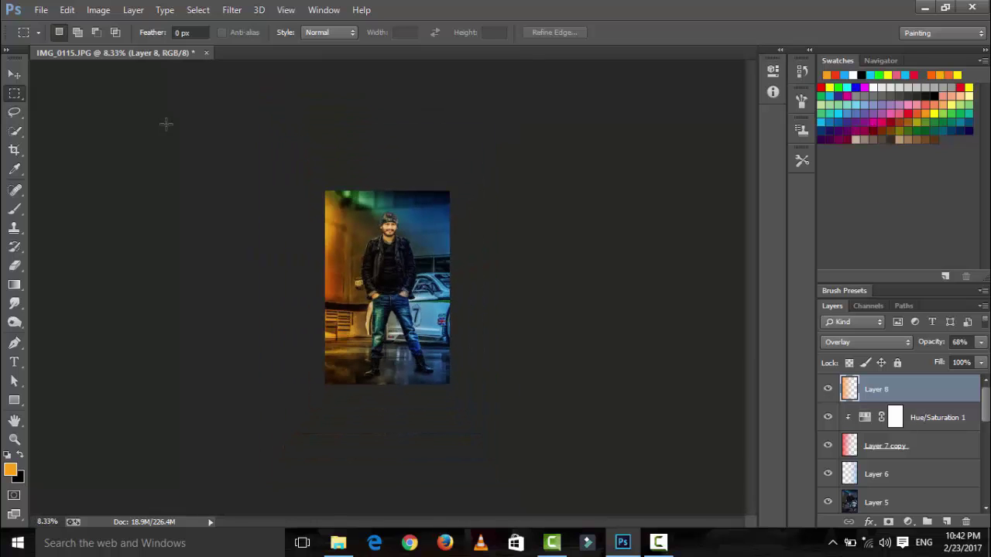
key(ctrl+plus)
key(ctrl+plus)
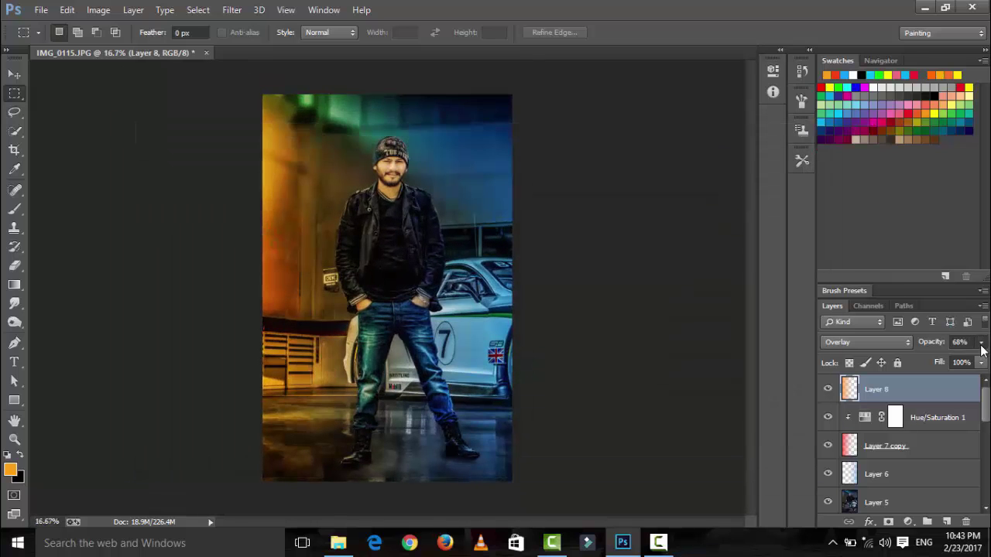
click(981, 341)
Add a Hue/Saturation adjustment on Layer 6 with Saturation +100 and Hue -5
click(881, 481)
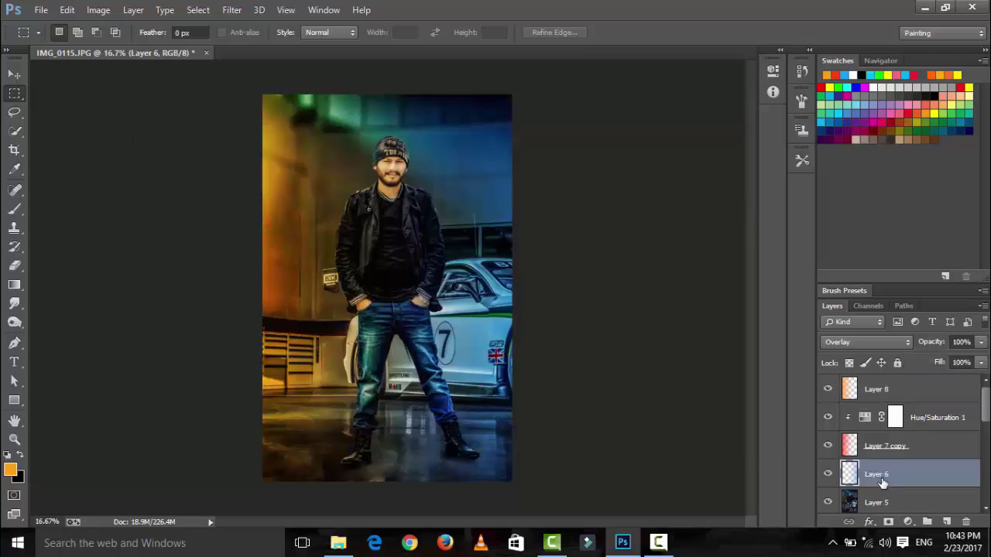
click(908, 520)
click(902, 337)
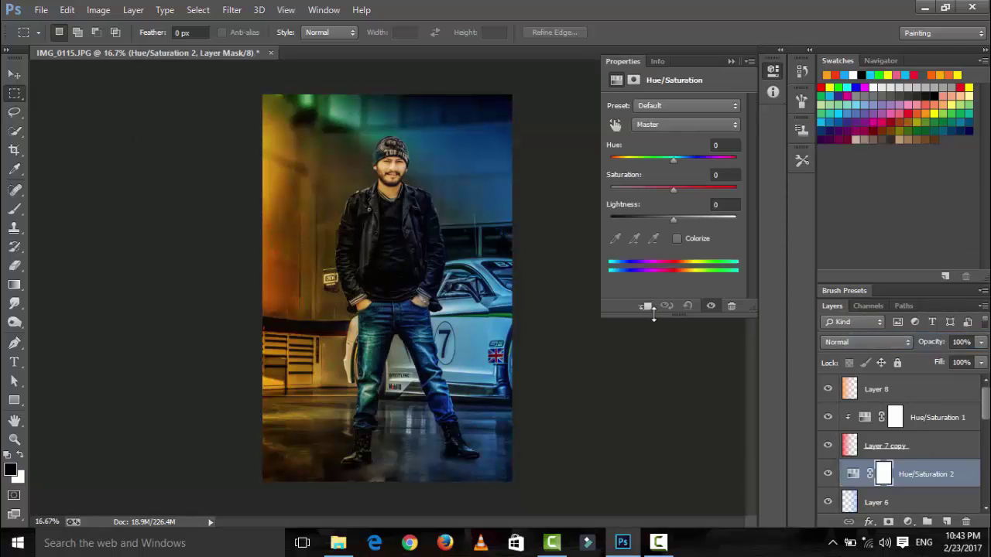
mouse_move(675, 160)
mouse_down()
mouse_move(647, 160)
mouse_move(765, 195)
mouse_up()
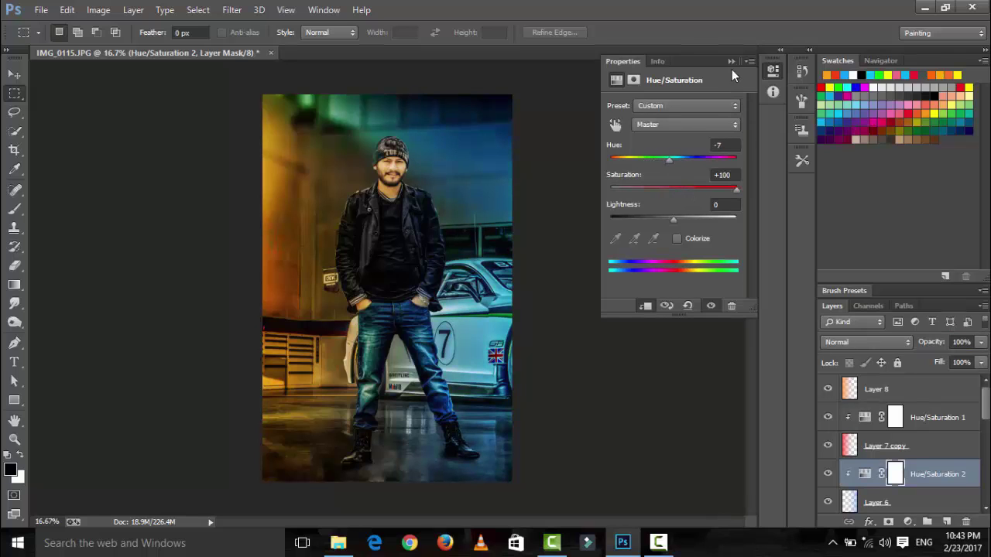
drag(668, 161, 669, 161)
click(731, 61)
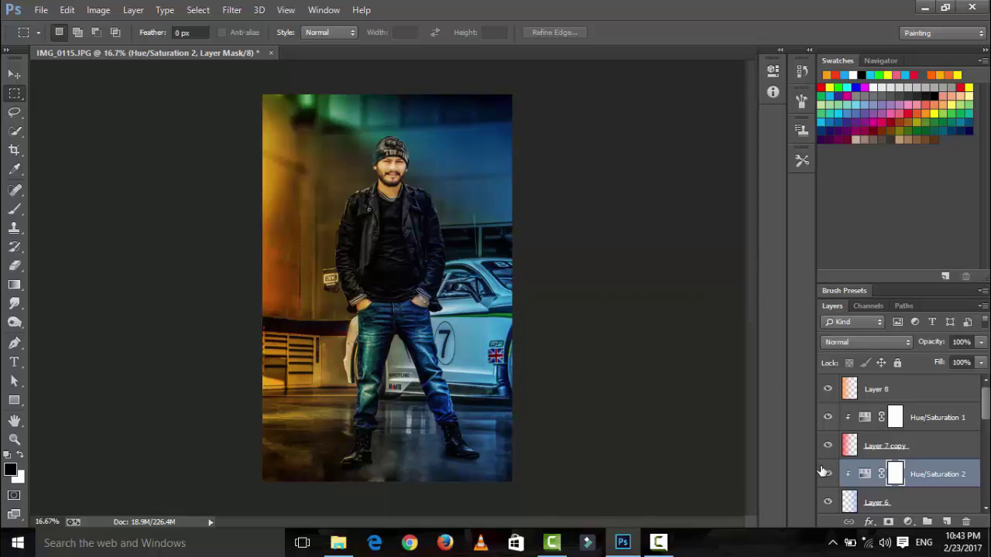
Zoom to 25% on the man and select the orange Layer 8
key(ctrl+minus)
key(ctrl+plus)
key(ctrl+plus)
key(ctrl+minus)
key(ctrl+minus)
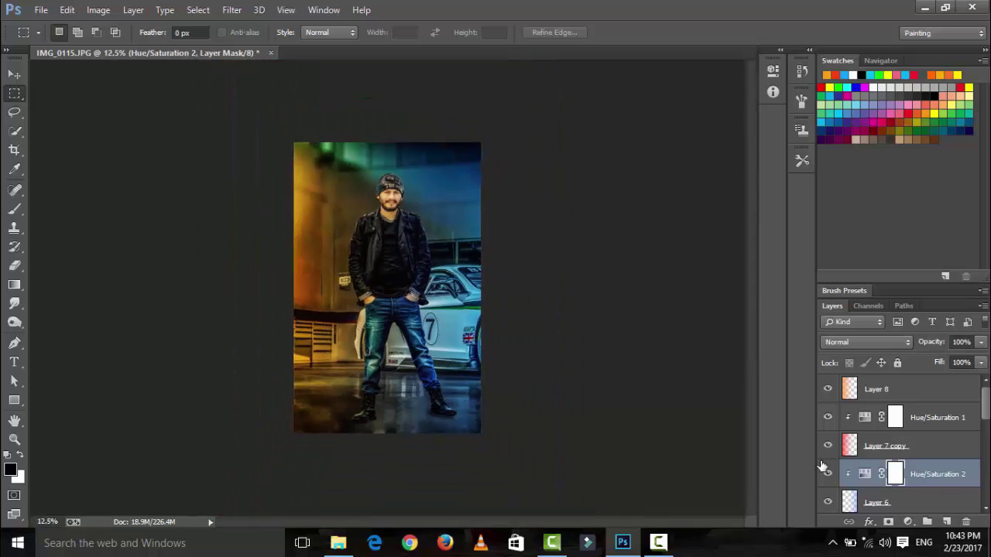
key(ctrl+plus)
key(ctrl+plus)
scroll(425, 337, up, 3)
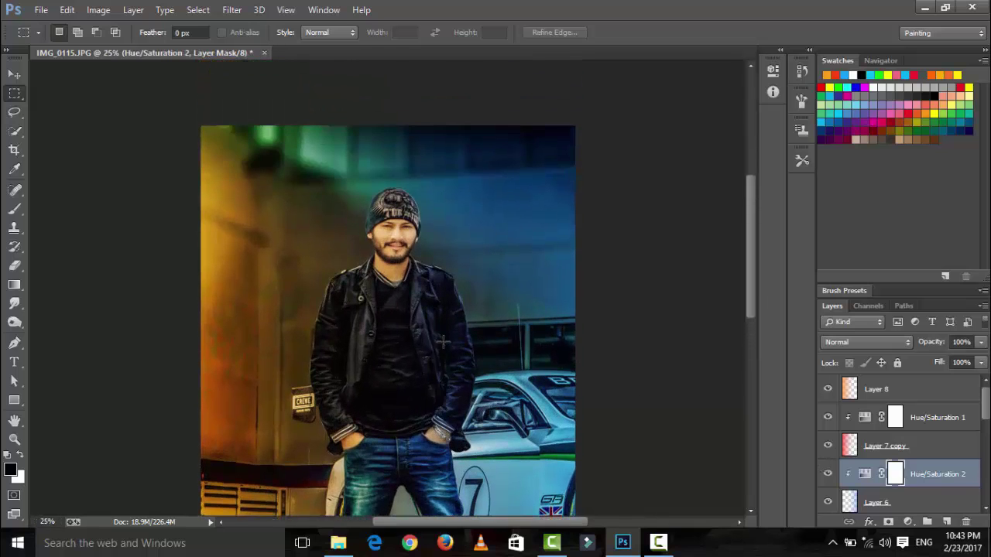
click(875, 391)
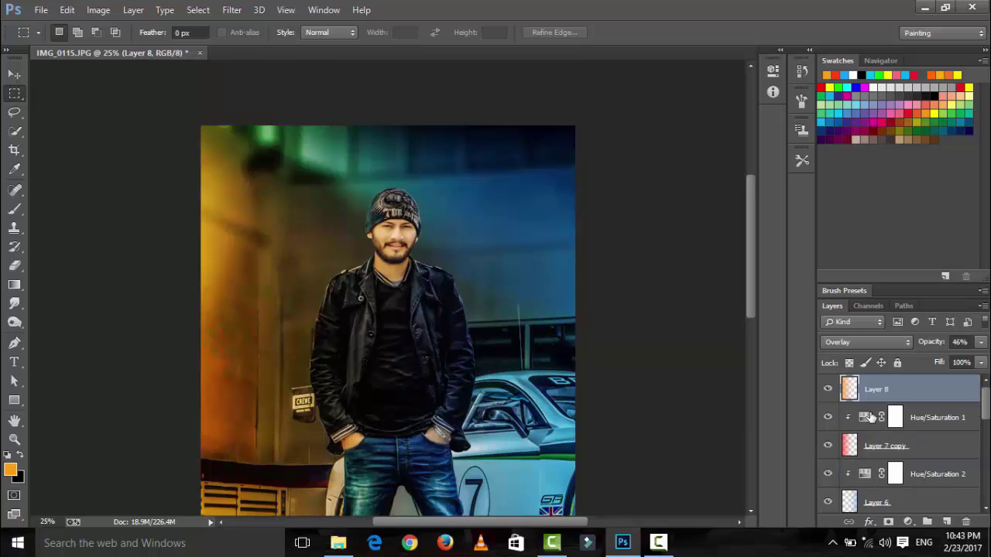
Set the Eraser tool to 50% opacity
click(17, 269)
click(247, 33)
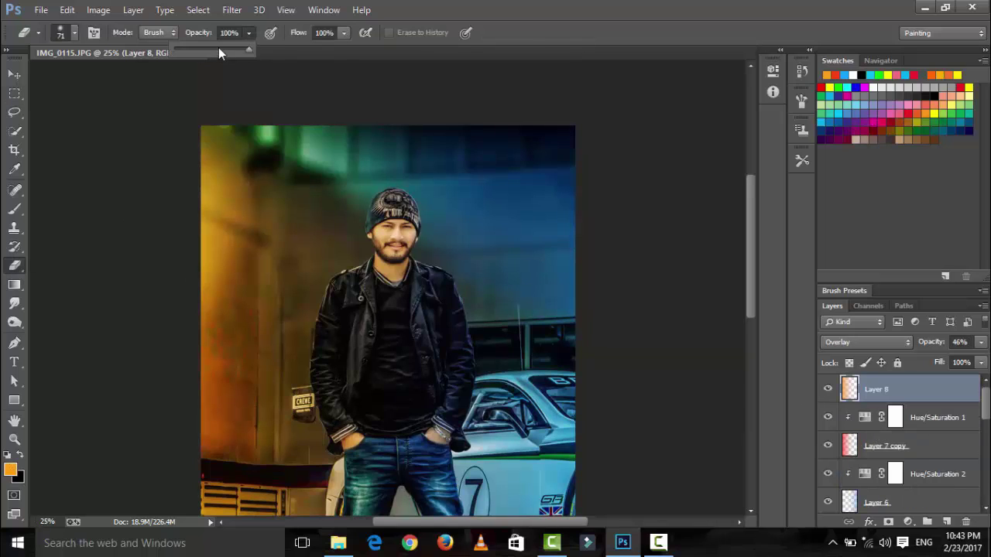
click(380, 240)
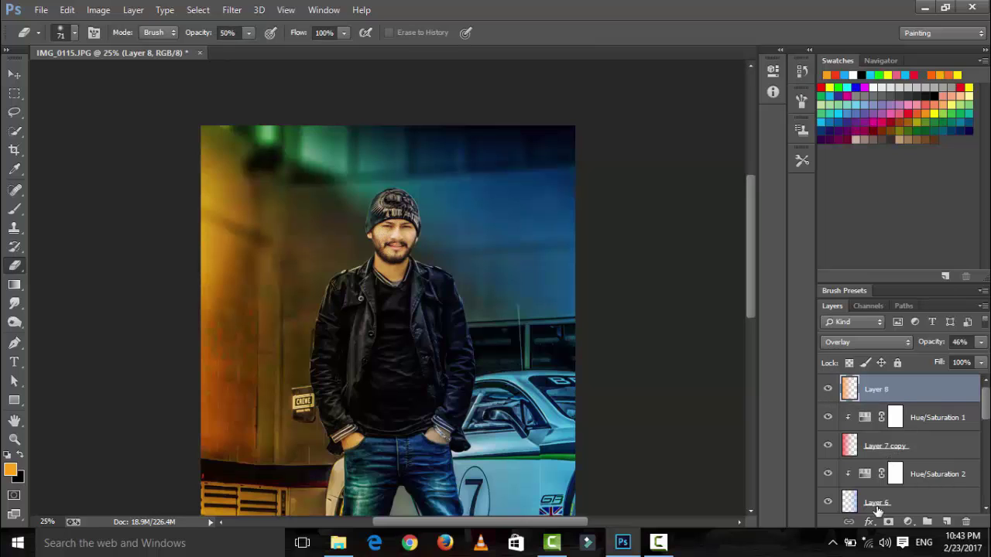
Free Transform Layer 6, stretching its left edge leftward to about 151% width, then select Layer 5
click(877, 501)
click(13, 76)
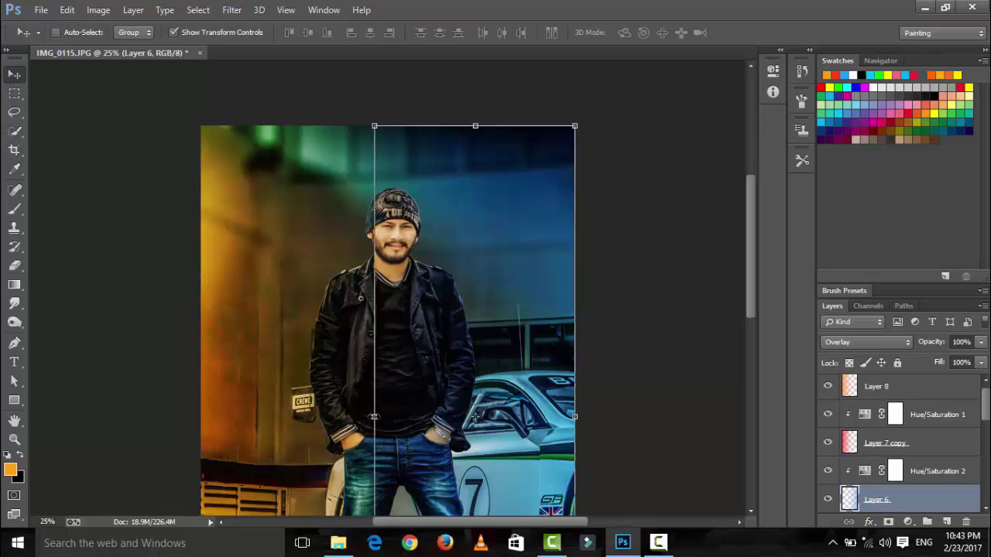
mouse_move(375, 416)
mouse_down()
mouse_move(260, 385)
mouse_move(291, 385)
mouse_up()
click(655, 33)
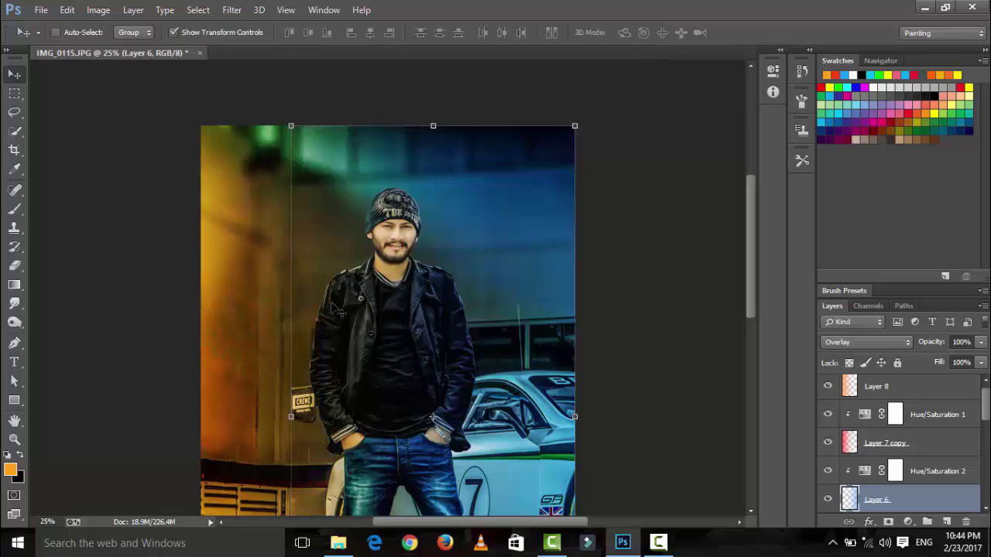
click(14, 93)
scroll(896, 445, down, 3)
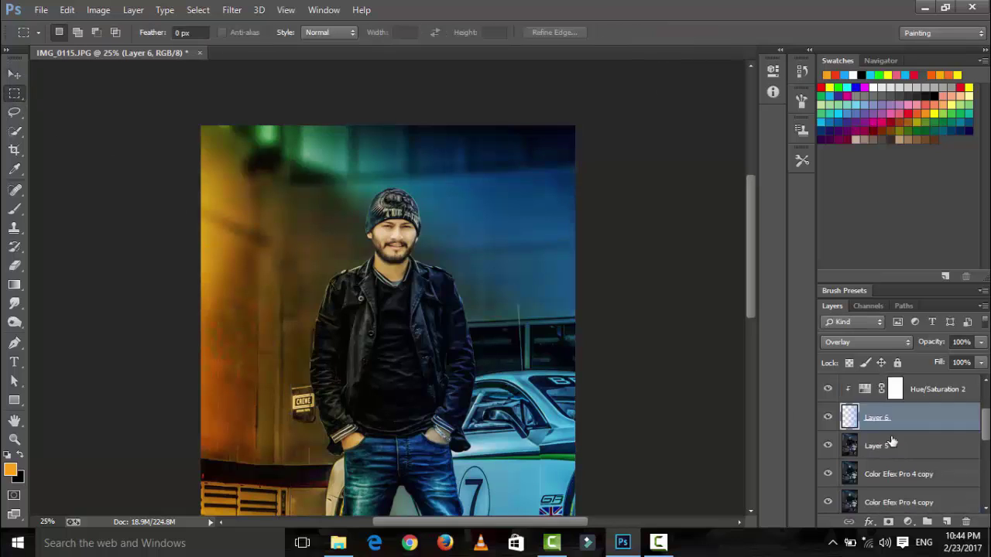
click(890, 449)
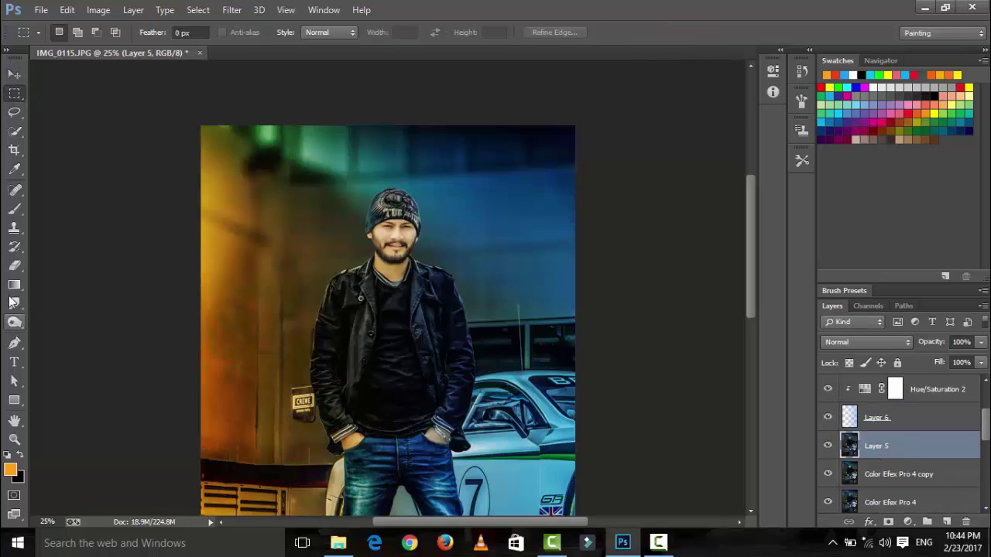
Choose the Dodge tool, shrink its brush to 52 px, and keep Layer 5 active
click(15, 323)
right_click(19, 325)
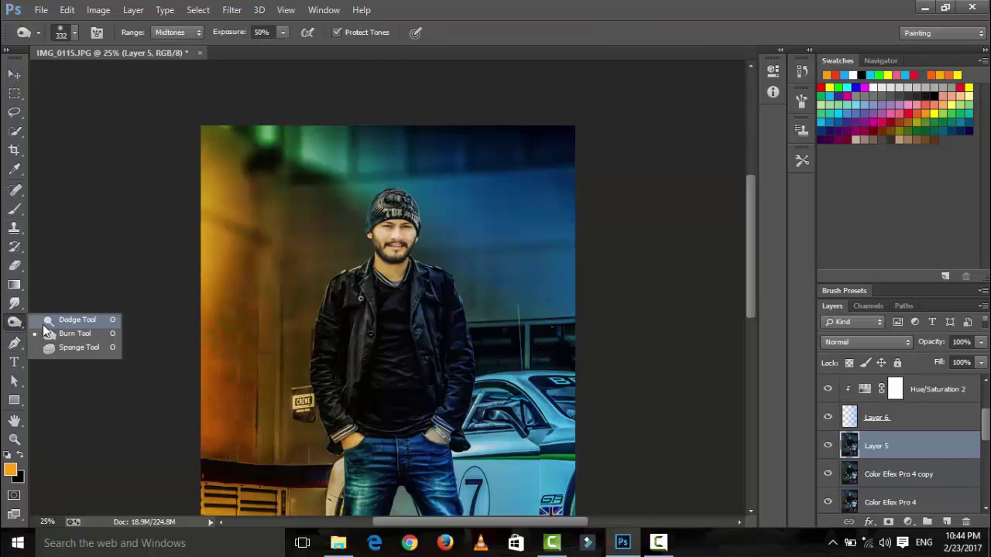
click(42, 322)
scroll(387, 309, down, 3)
right_click(476, 300)
drag(477, 308, 496, 312)
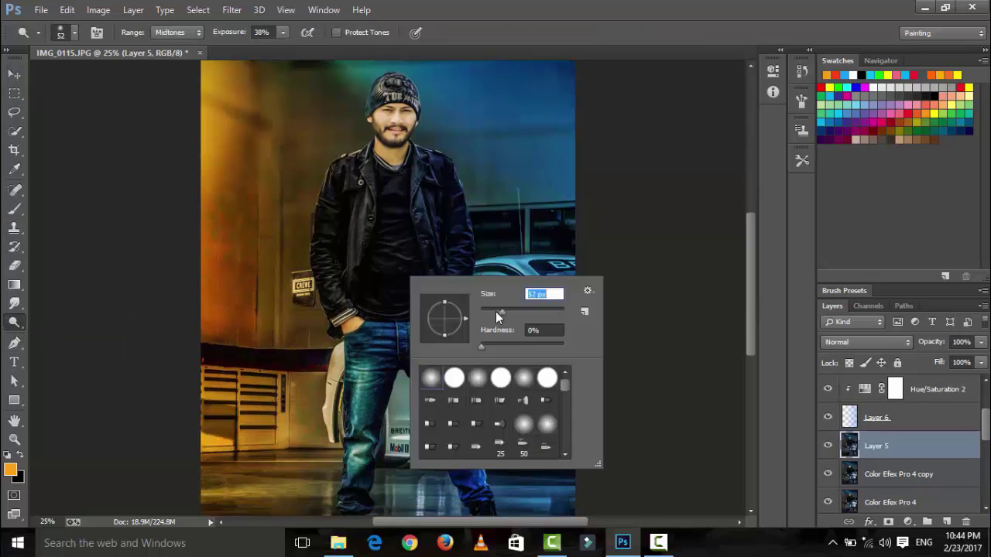
key(Return)
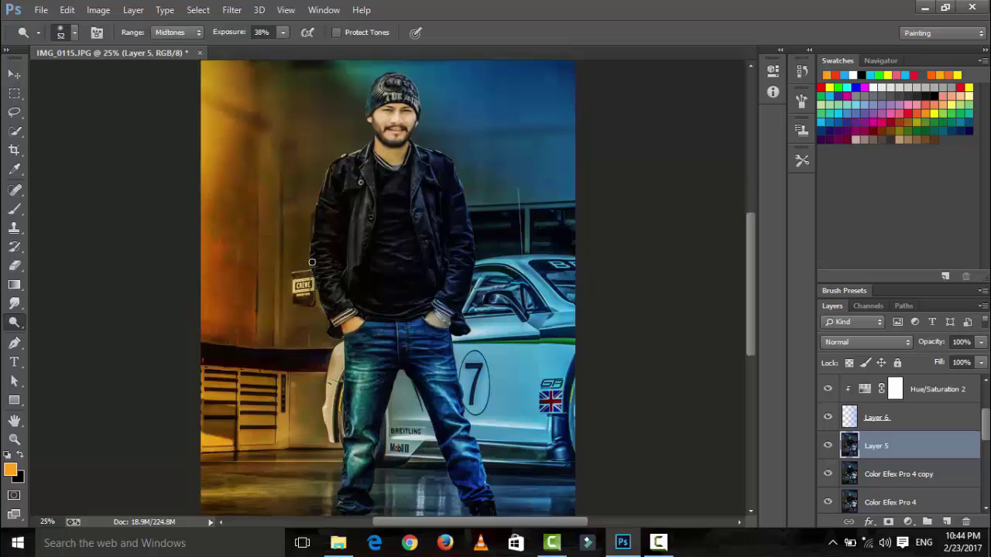
key(alt+bracketright)
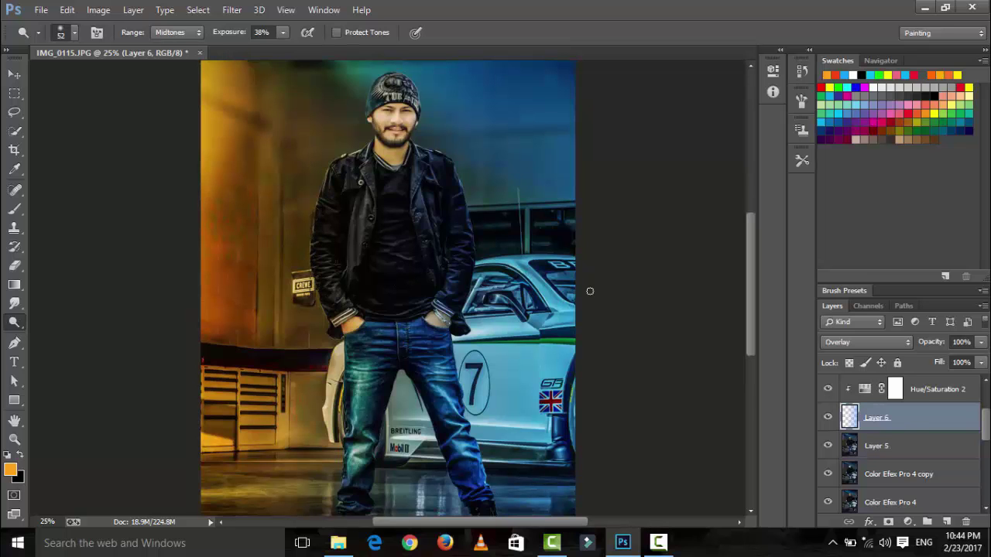
click(891, 443)
Zoom in on the man and enlarge the dodge brush to 174 px
key(ctrl+plus)
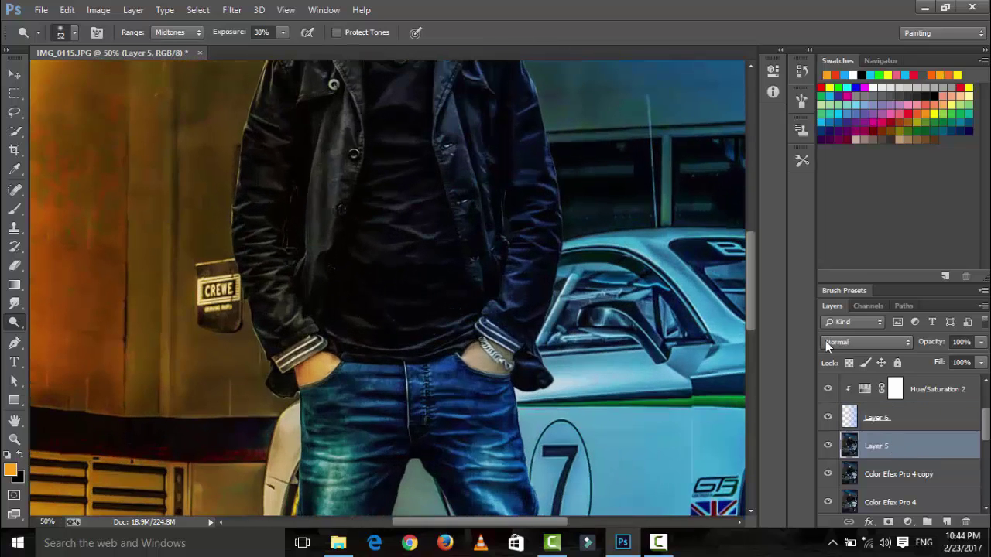
scroll(537, 365, up, 3)
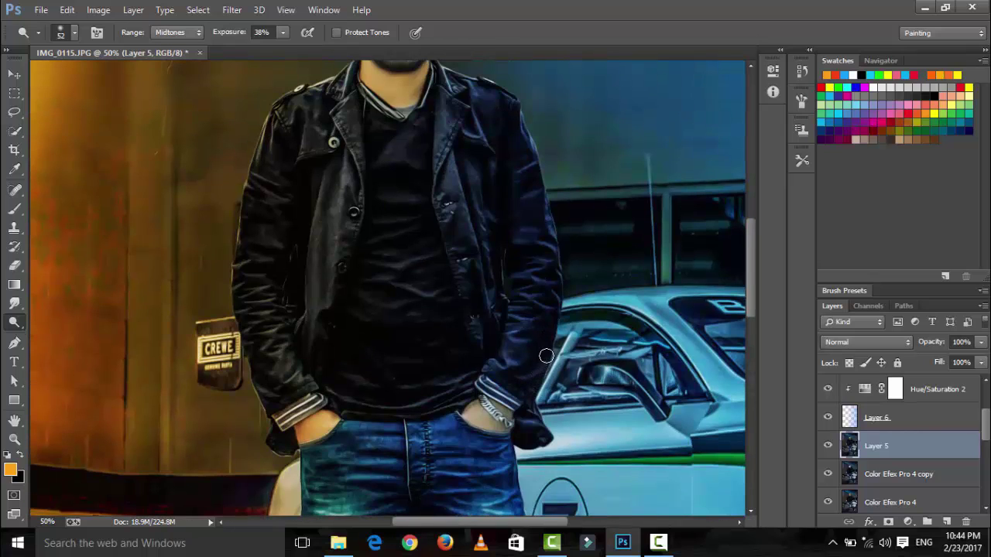
scroll(545, 267, up, 3)
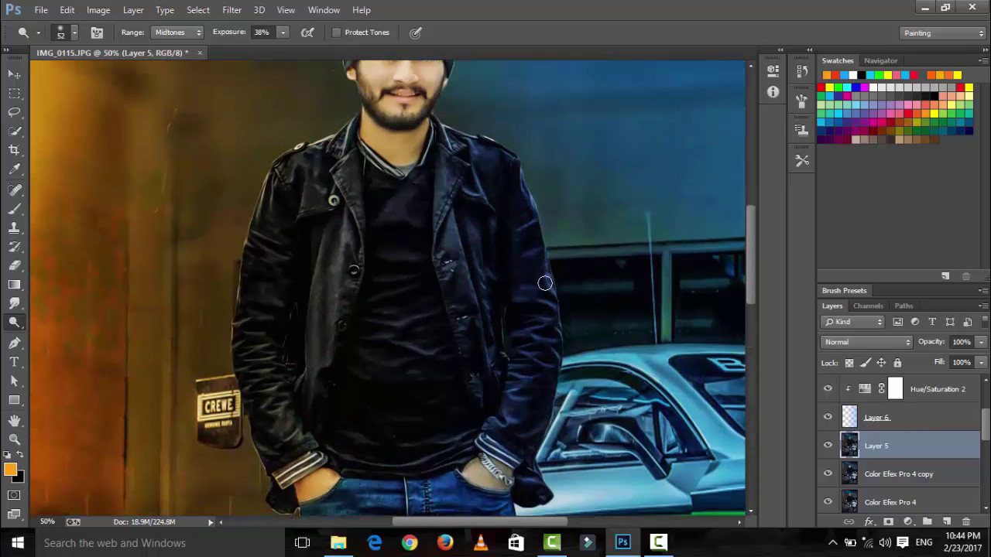
scroll(551, 310, up, 4)
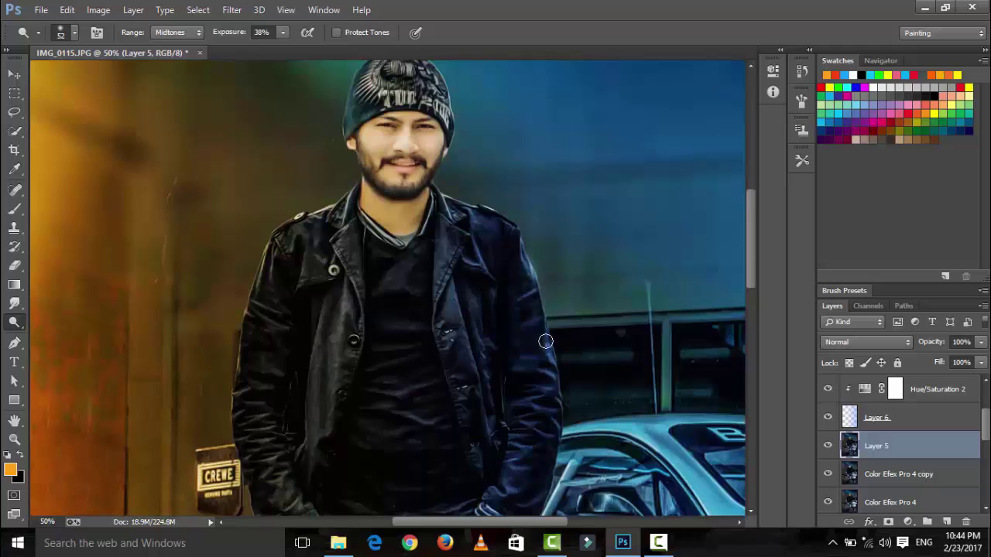
scroll(546, 341, up, 3)
scroll(451, 283, down, 1)
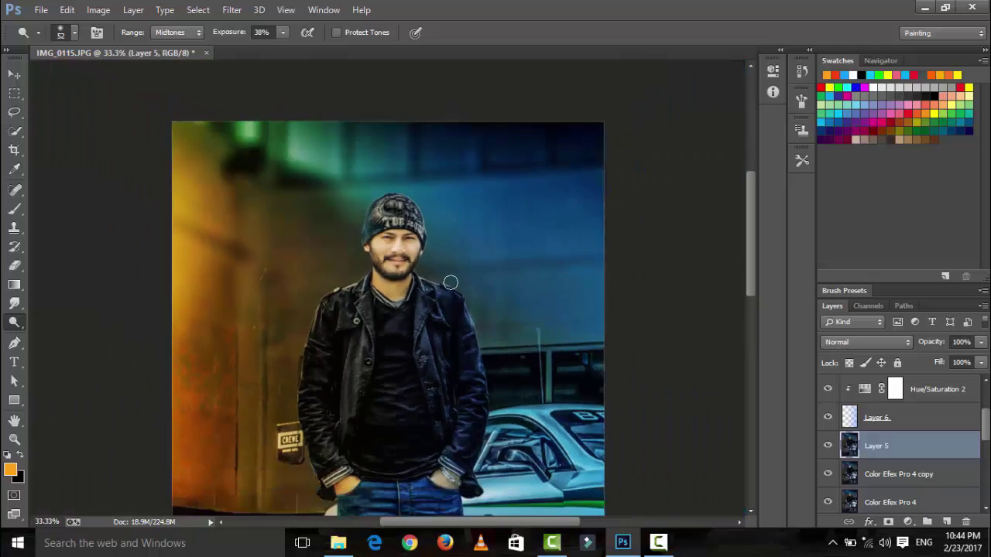
scroll(450, 282, down, 1)
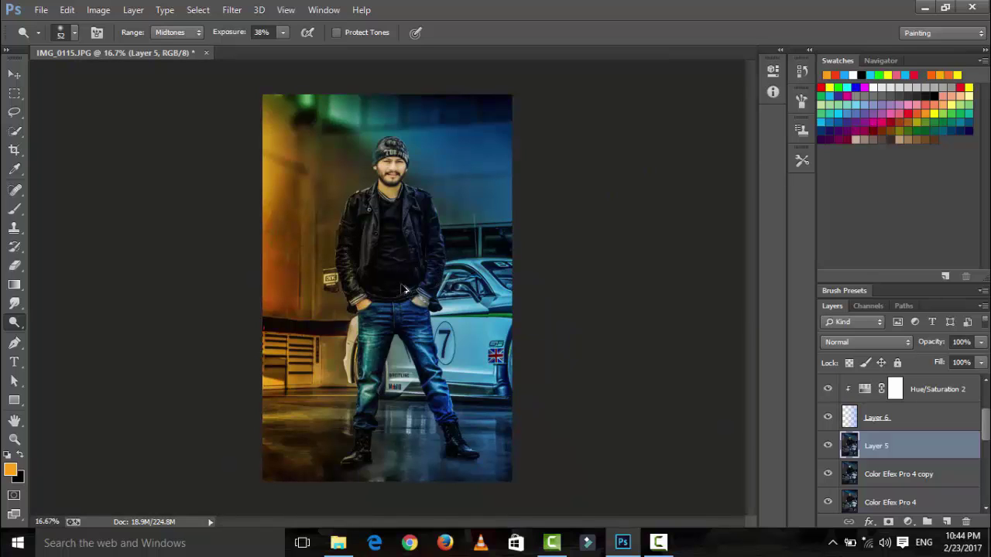
right_click(394, 235)
drag(519, 260, 520, 260)
click(355, 229)
Dodge both jeans legs to brighten their midtones
drag(422, 354, 442, 407)
drag(367, 332, 361, 404)
key(ctrl+minus)
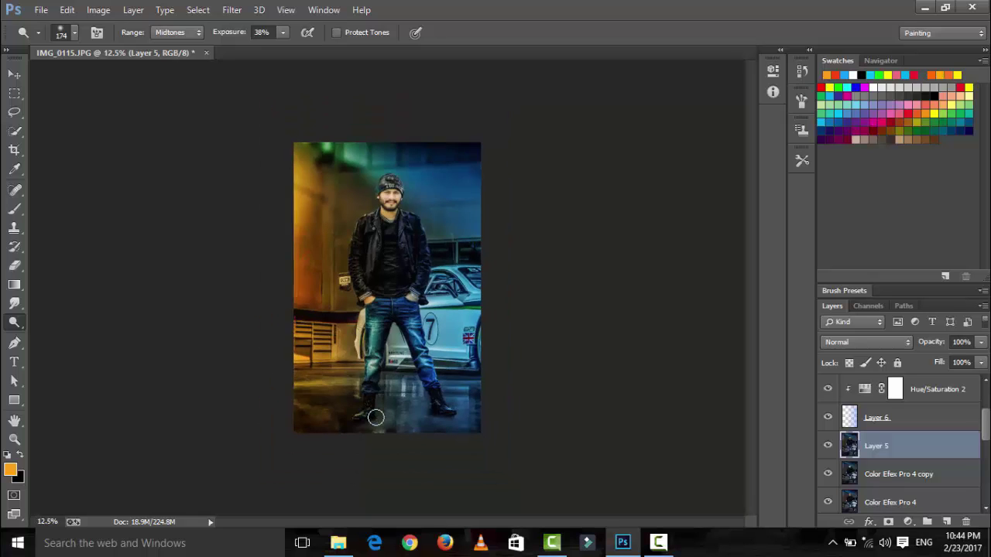
key(ctrl+minus)
key(ctrl+plus)
key(ctrl+plus)
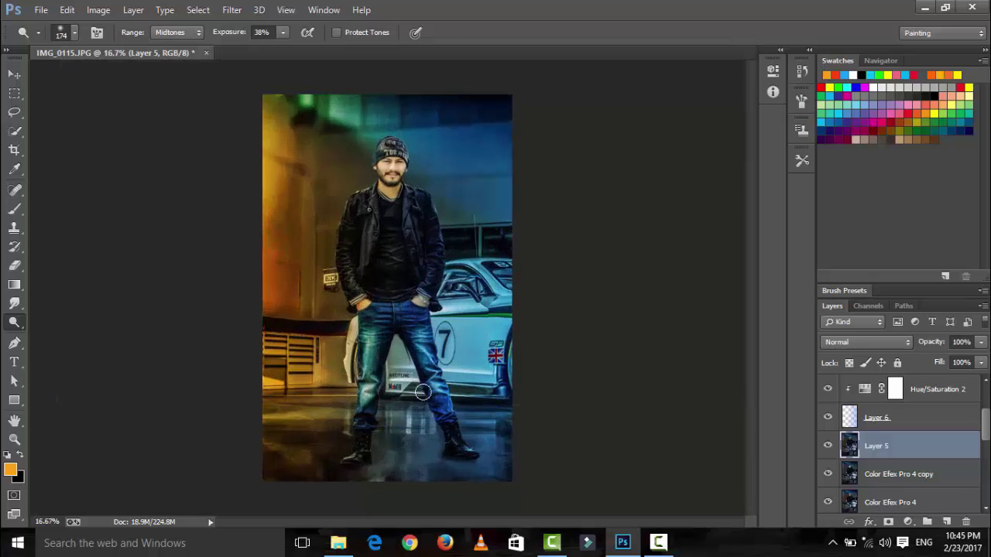
Add Layer 9 above Hue/Saturation 2 with a black fade up from the bottom at 63% opacity
click(911, 396)
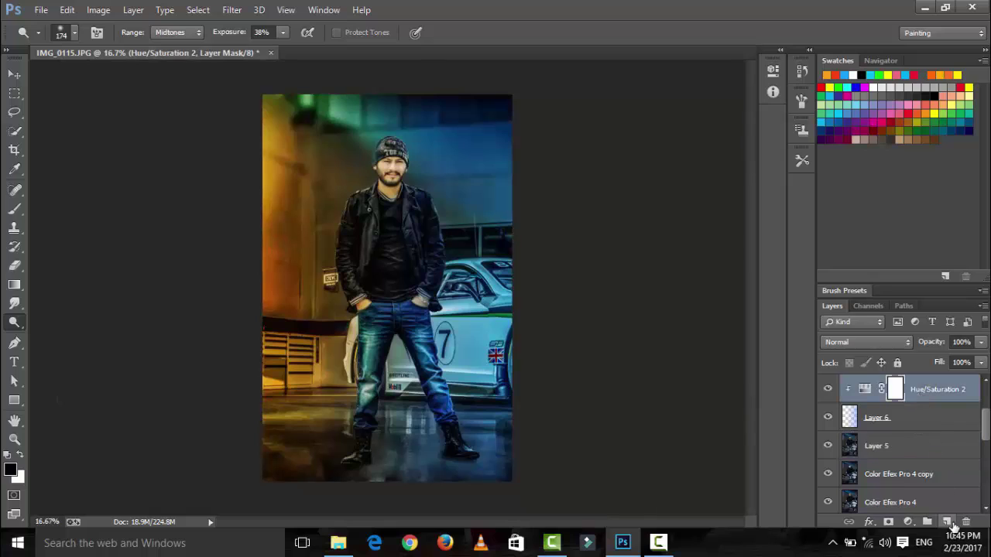
click(946, 522)
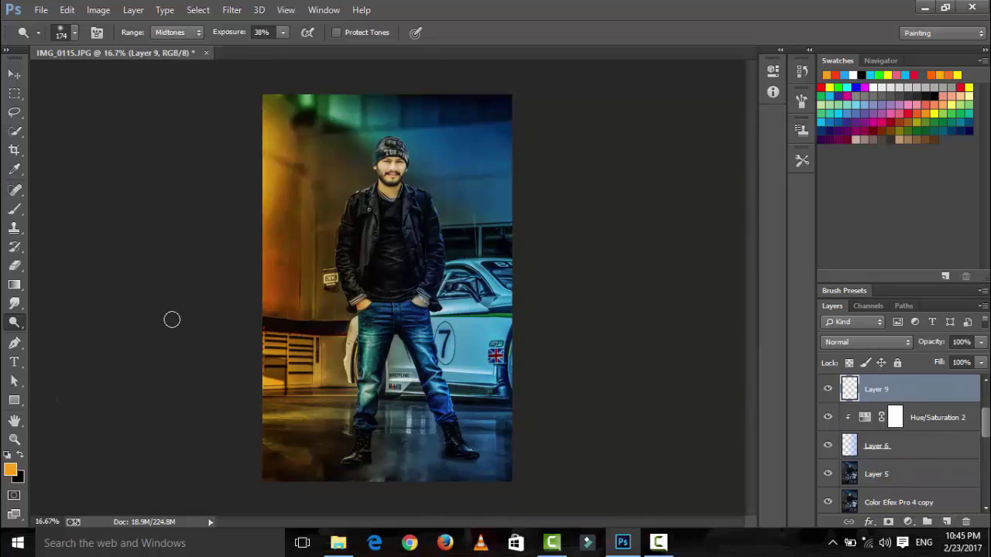
click(14, 285)
click(21, 463)
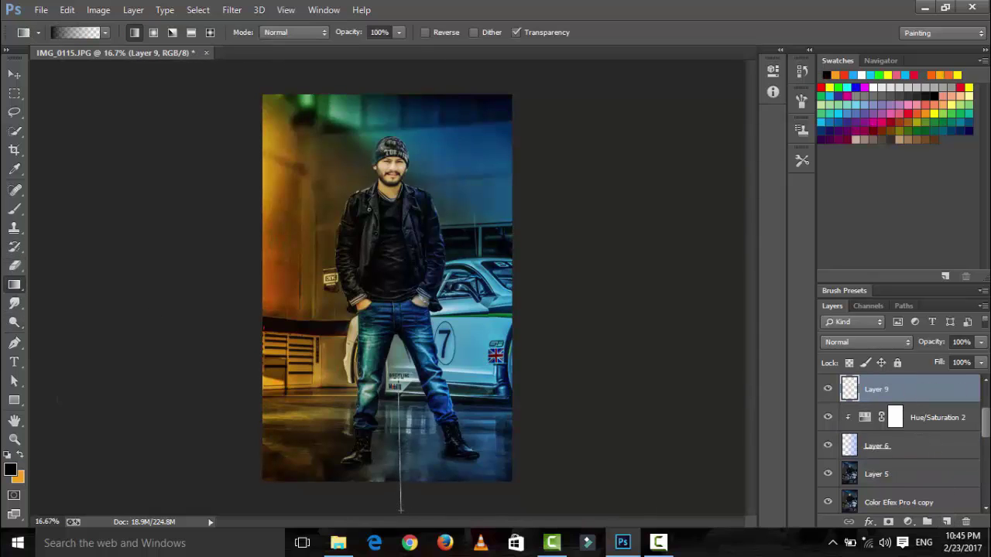
drag(402, 510, 399, 362)
drag(982, 357, 955, 355)
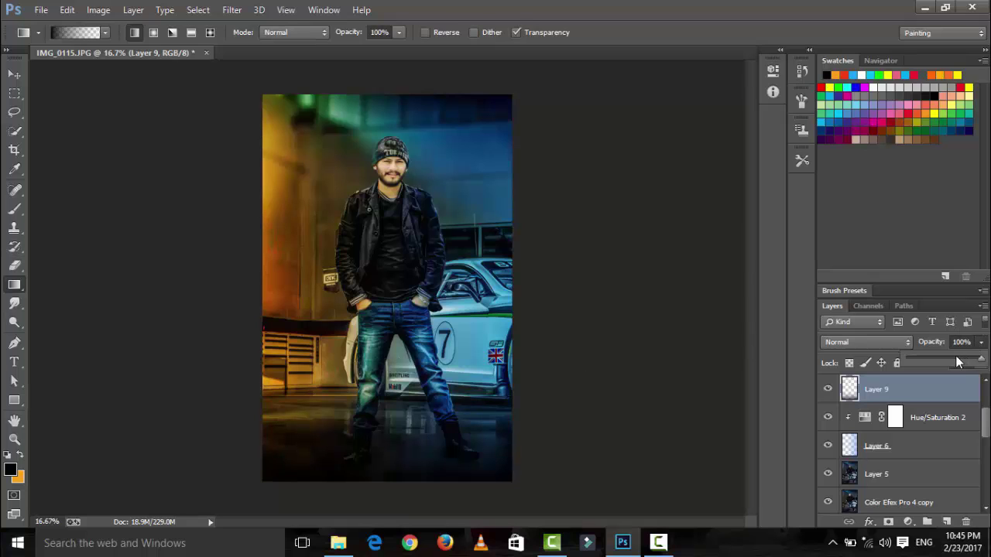
Add empty Layer 10 and make white the foreground colour
click(946, 523)
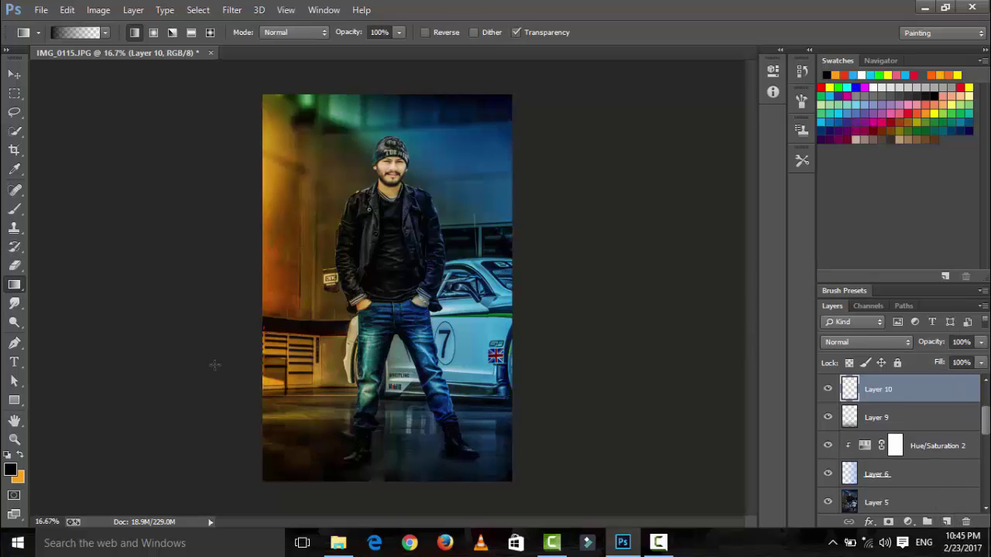
click(14, 457)
click(21, 455)
Switch to the Brush tool and dab white smoke along the image bottom
right_click(370, 405)
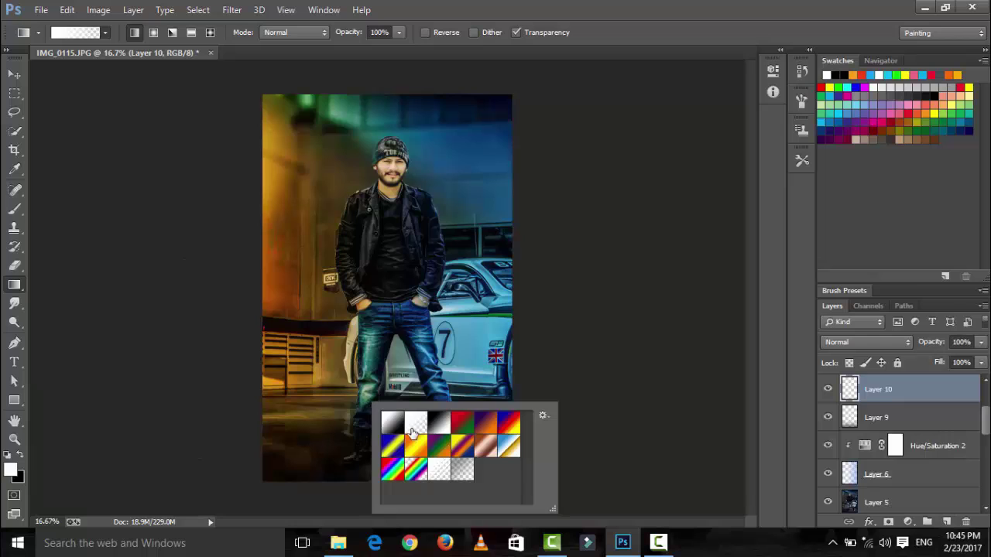
key(b)
right_click(372, 231)
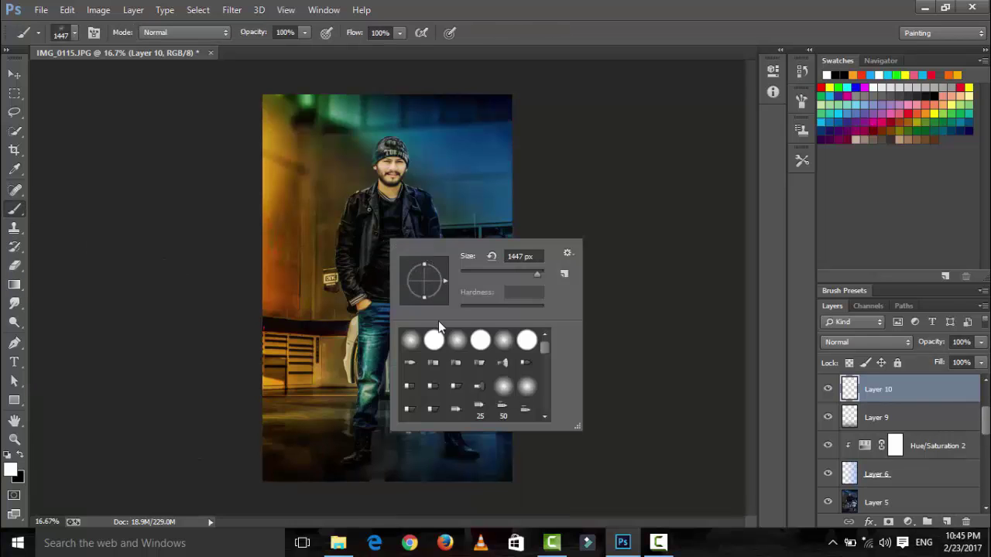
key(Escape)
click(299, 454)
click(408, 463)
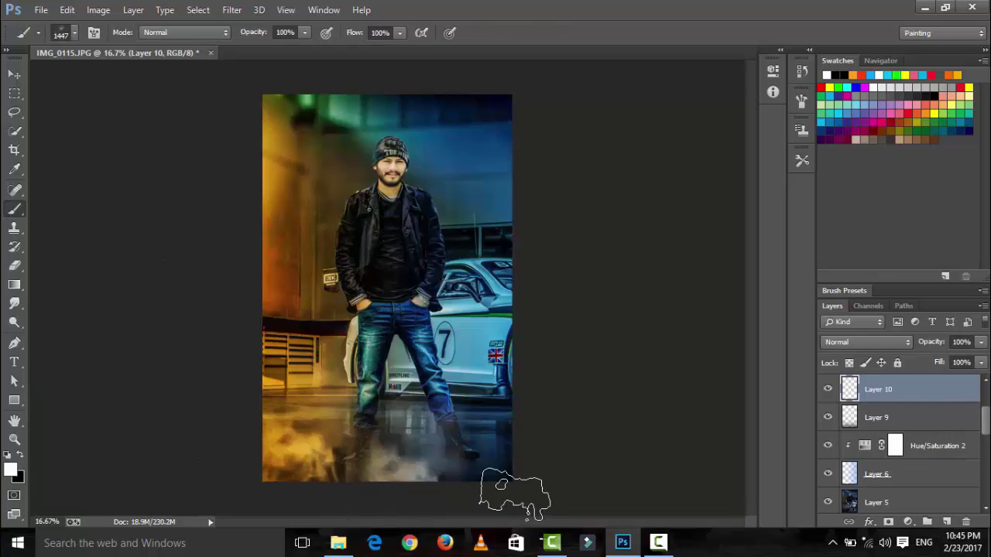
click(503, 487)
key(ctrl+minus)
key(ctrl+minus)
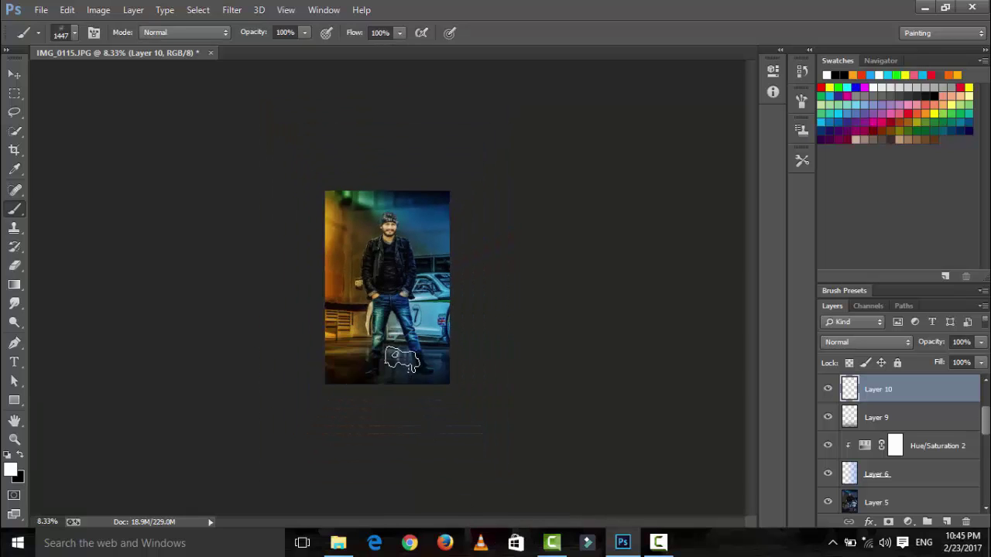
Brush more haze on the lower-left floor, undoing the blue and orange strokes and a layer move
right_click(402, 363)
key(Escape)
scroll(934, 445, up, 2)
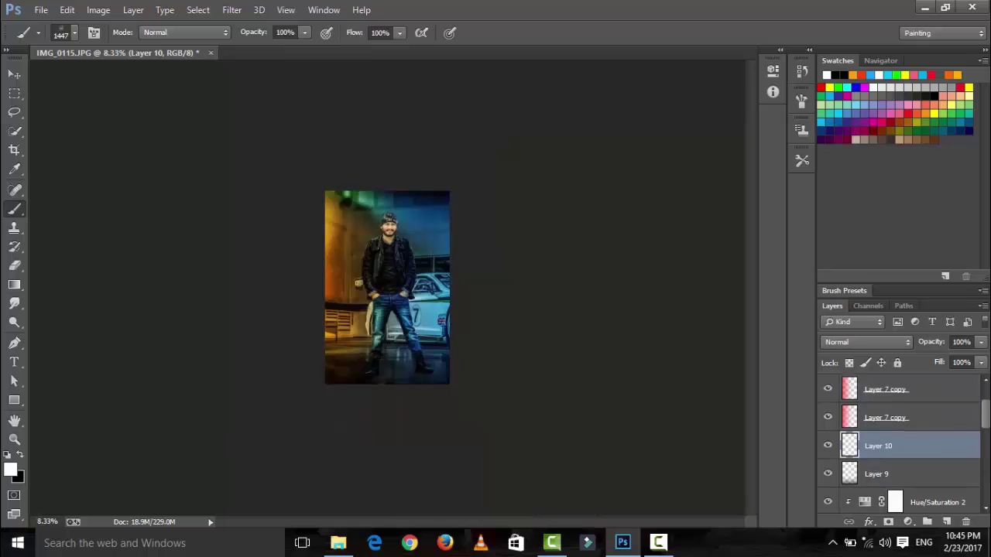
scroll(934, 445, up, 1)
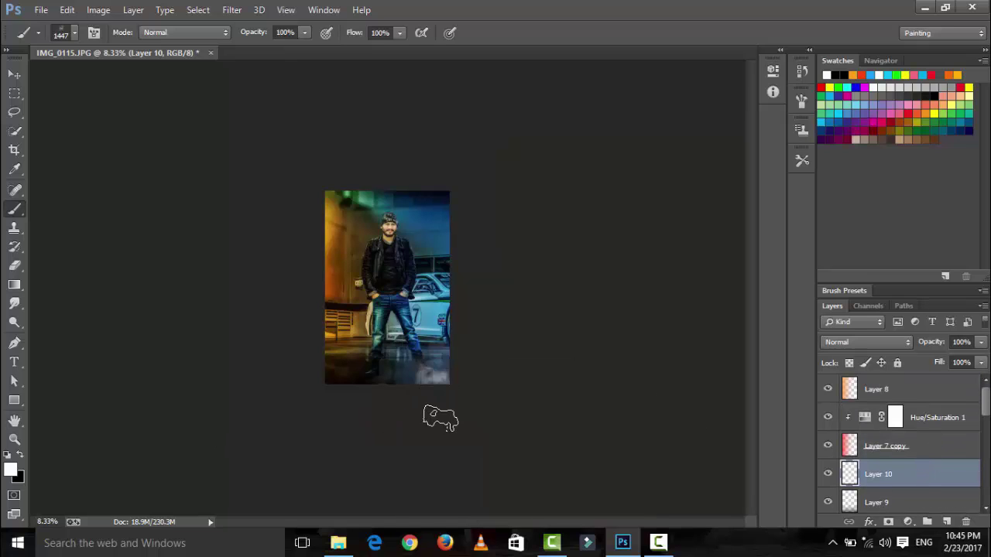
scroll(440, 419, up, 2)
drag(279, 469, 295, 502)
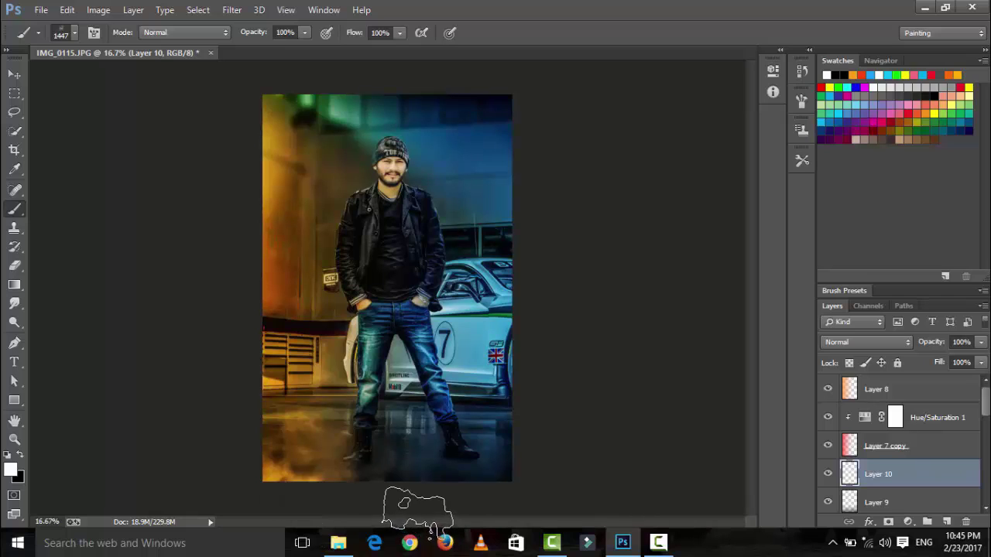
mouse_move(409, 509)
mouse_down()
mouse_move(464, 513)
mouse_move(476, 500)
mouse_up()
key(ctrl+z)
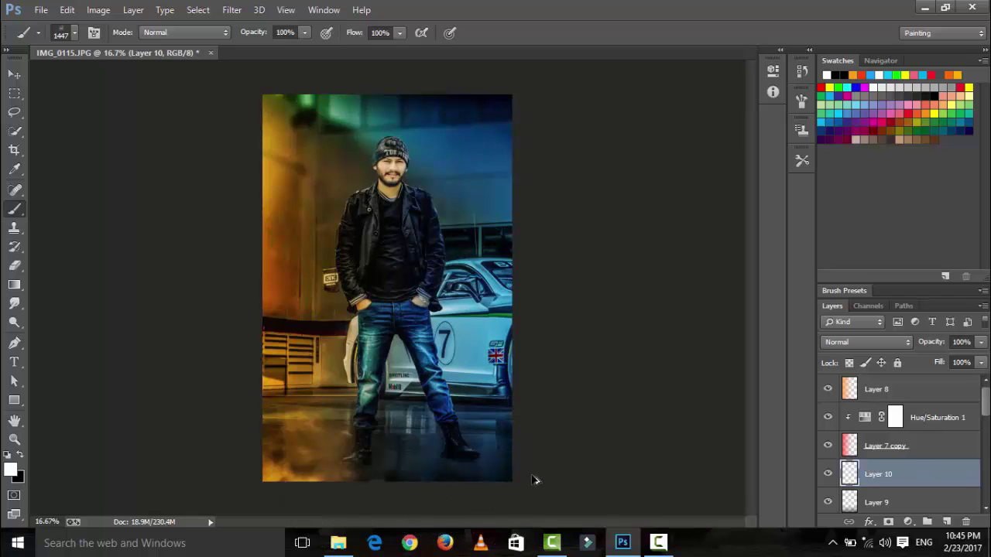
drag(332, 431, 372, 464)
key(ctrl+z)
drag(878, 472, 877, 387)
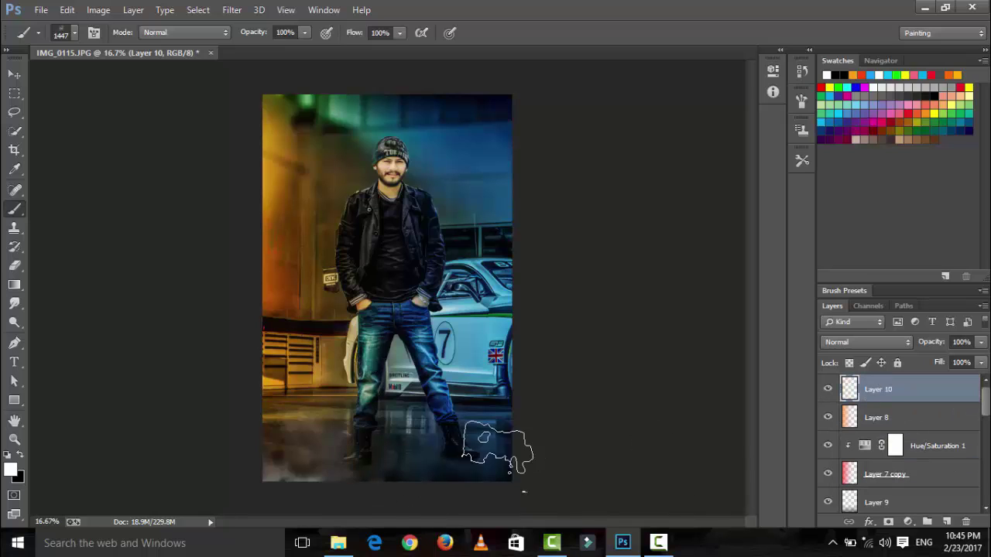
key(ctrl+z)
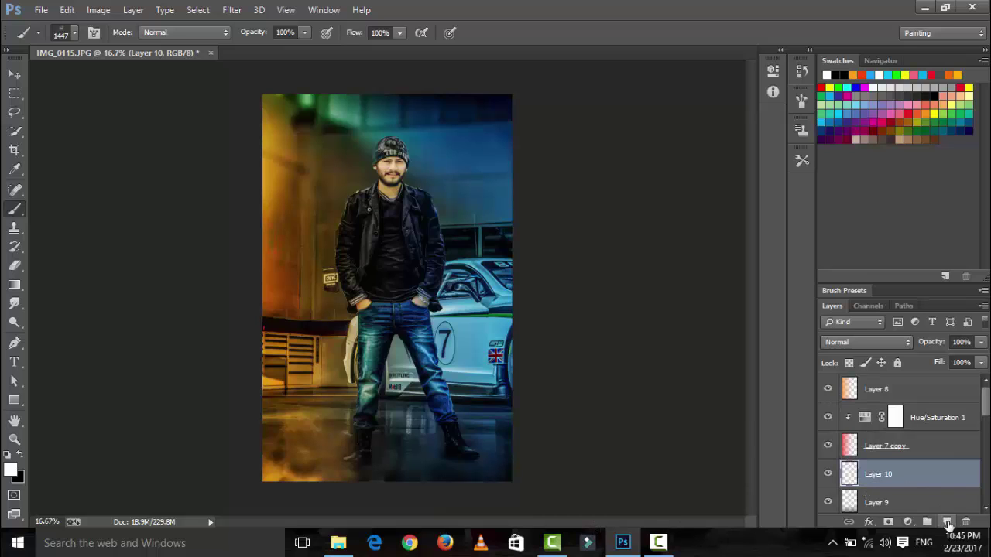
Add Layer 11 and set the foreground colour to bright cyan
click(944, 522)
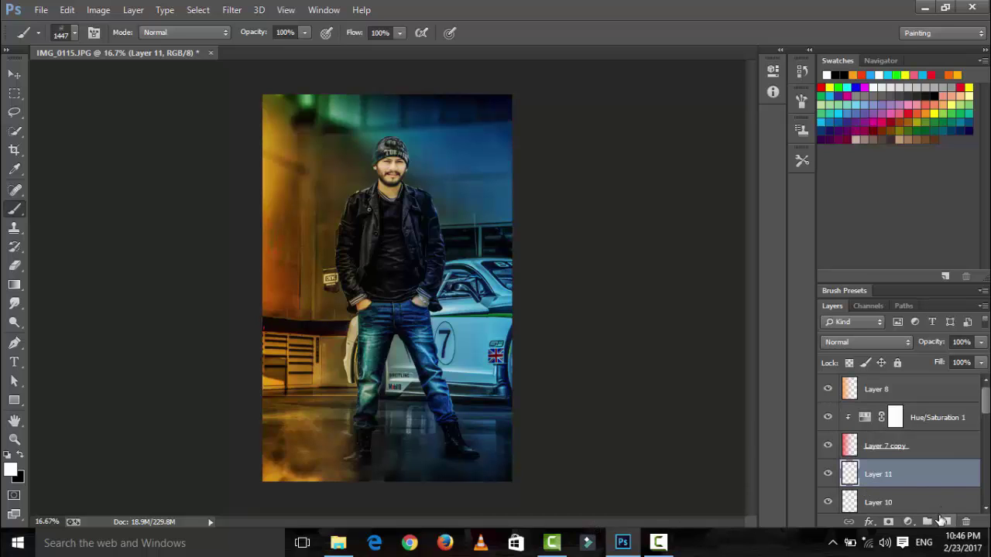
click(10, 469)
click(480, 368)
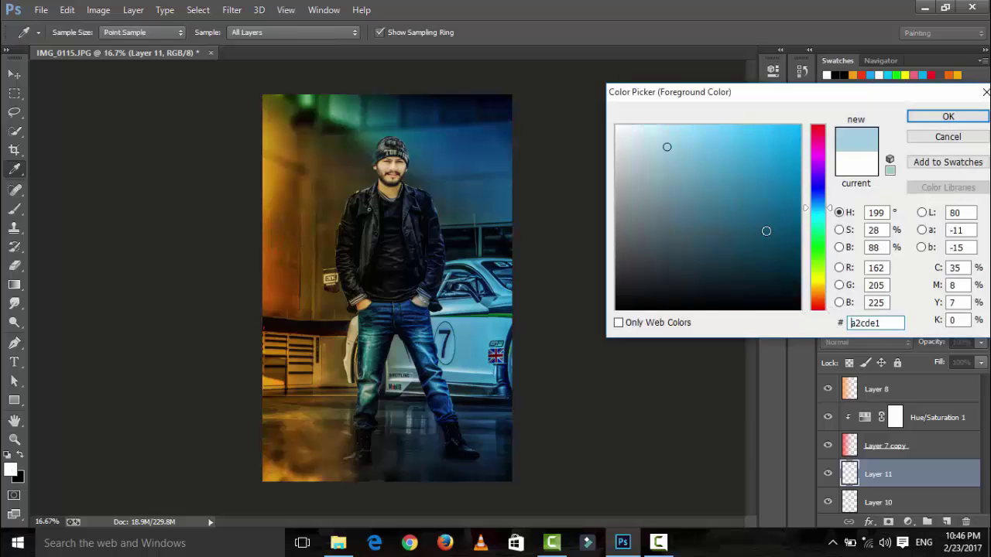
click(870, 74)
click(949, 116)
Brush a cyan glow over the floor around the feet and lower the layer opacity to 72%
drag(555, 478, 487, 486)
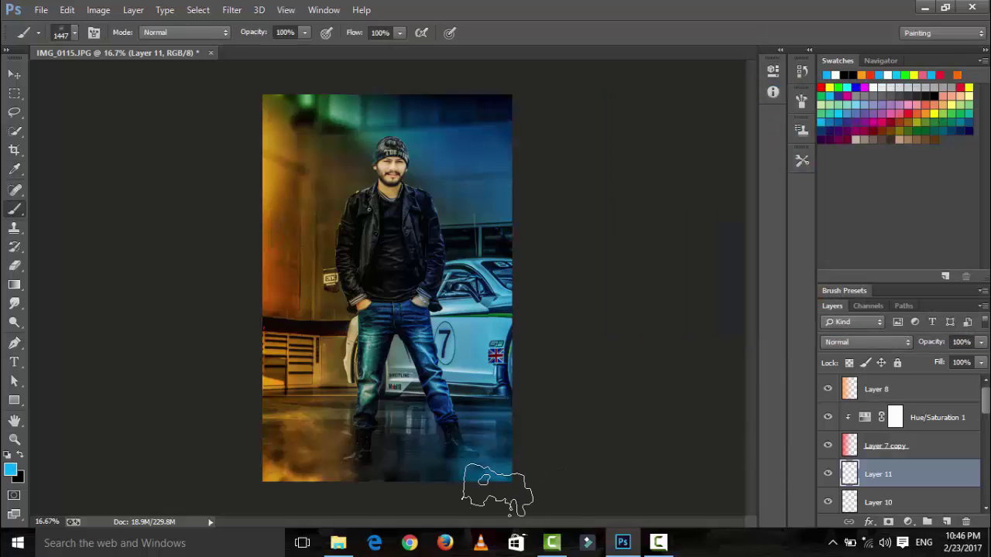
key(ctrl+z)
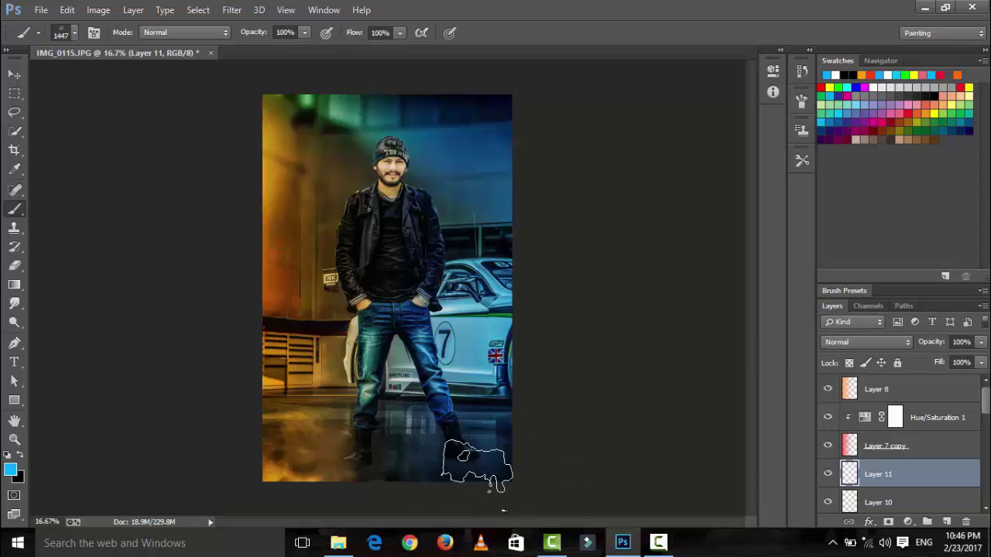
right_click(456, 449)
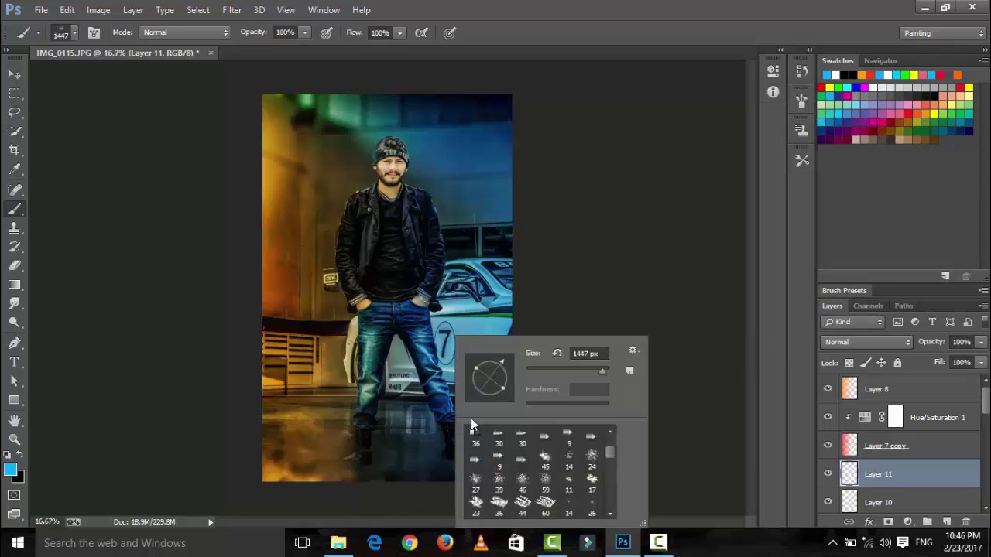
key(Escape)
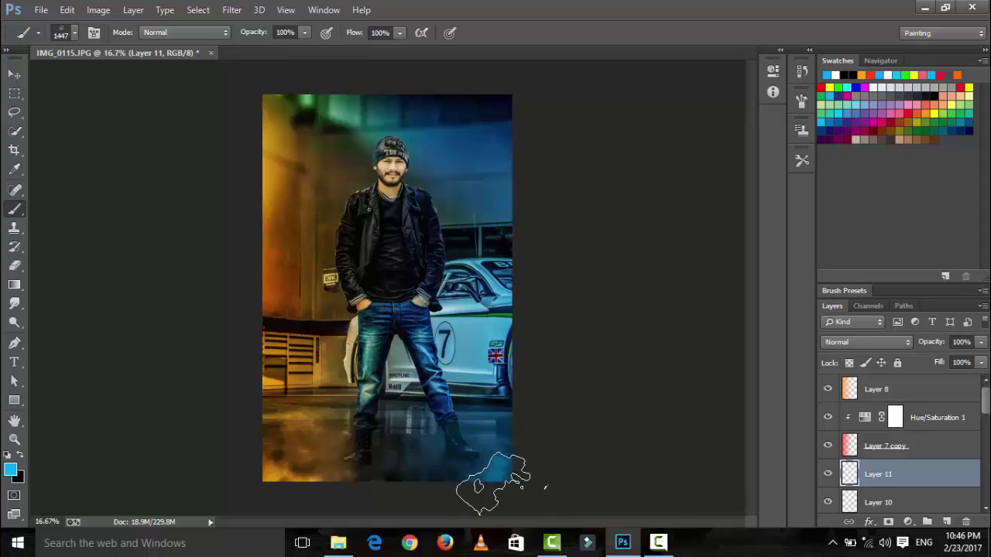
key(ctrl+minus)
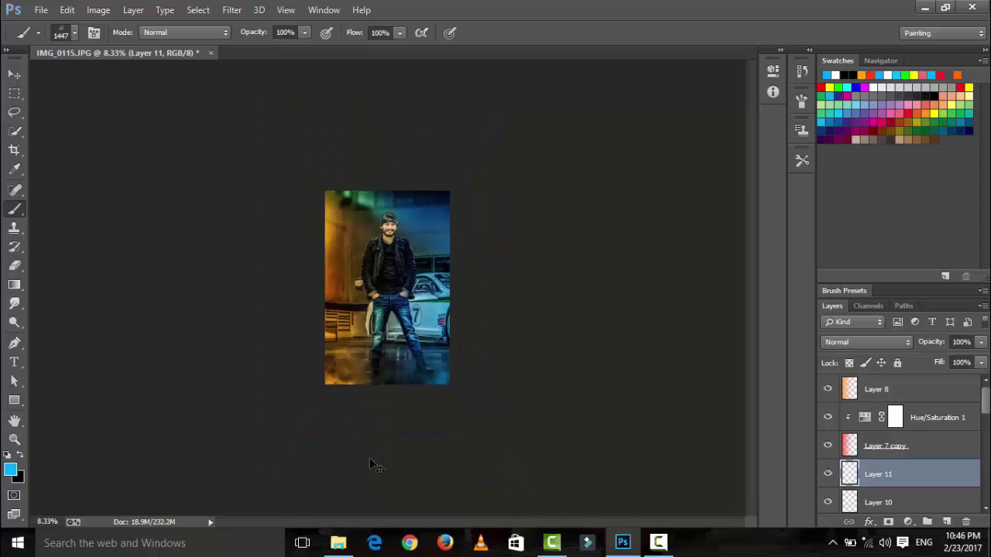
key(ctrl+plus)
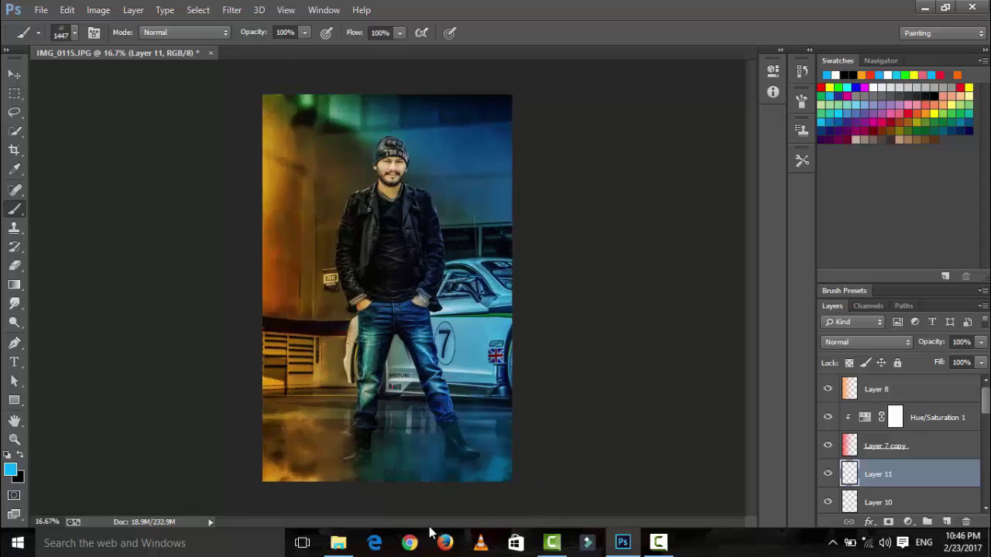
drag(466, 498, 464, 487)
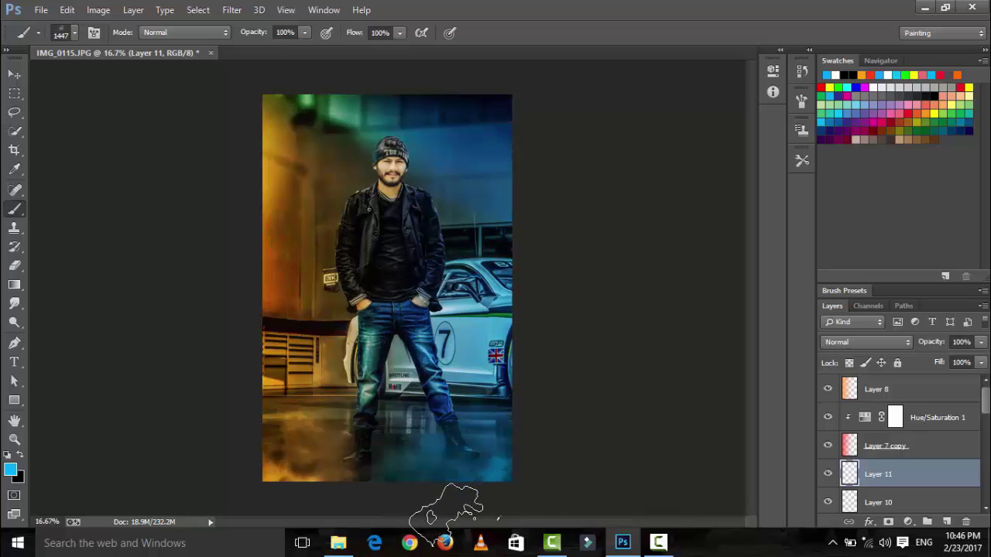
click(981, 341)
drag(977, 361, 967, 364)
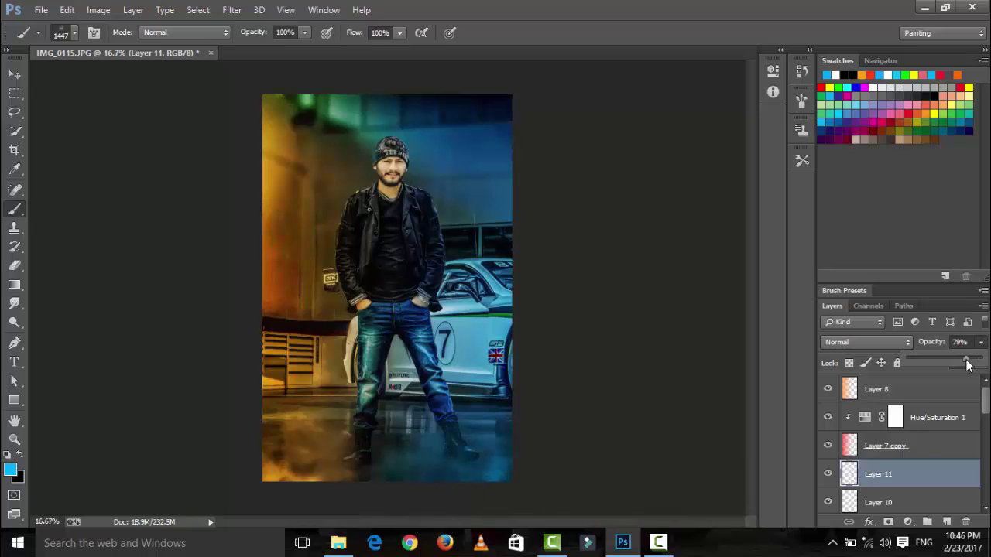
click(14, 92)
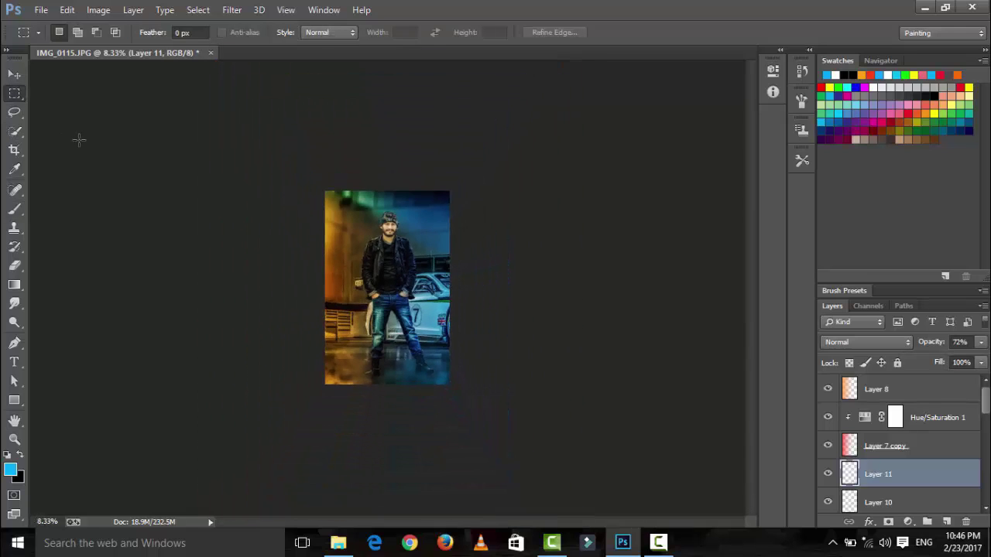
Check Layers 8, 10 and 11, then set the foreground colour to a light orange
click(875, 389)
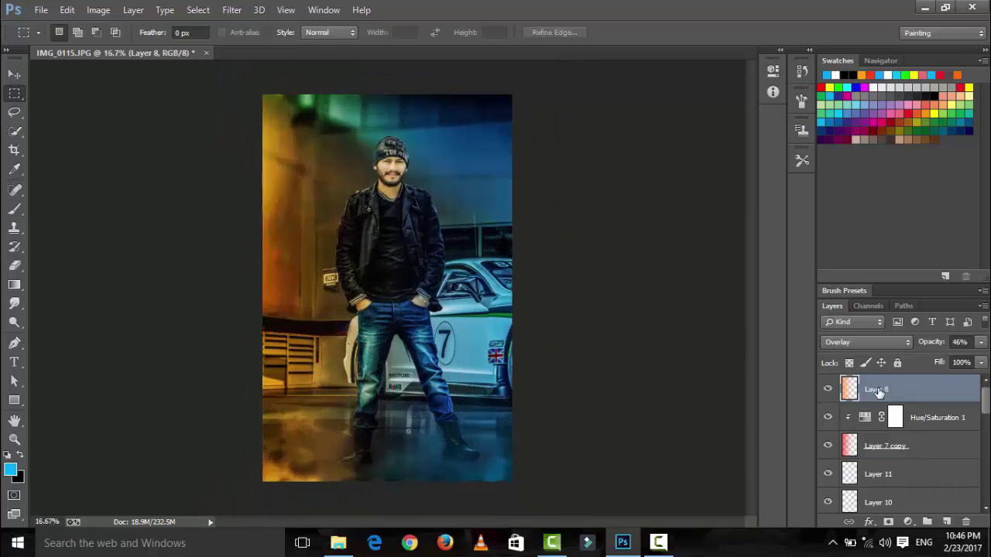
click(912, 474)
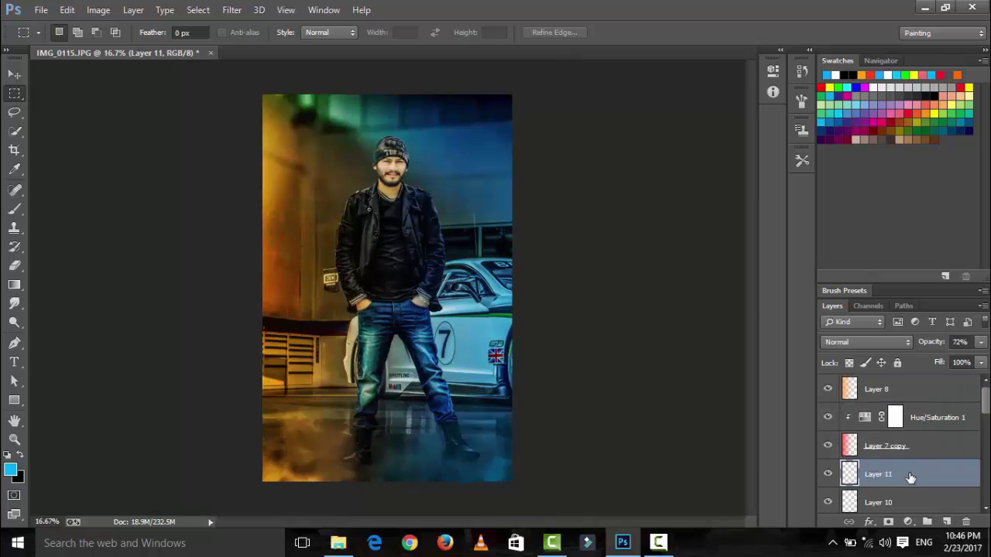
click(905, 499)
scroll(905, 496, down, 1)
scroll(904, 496, down, 1)
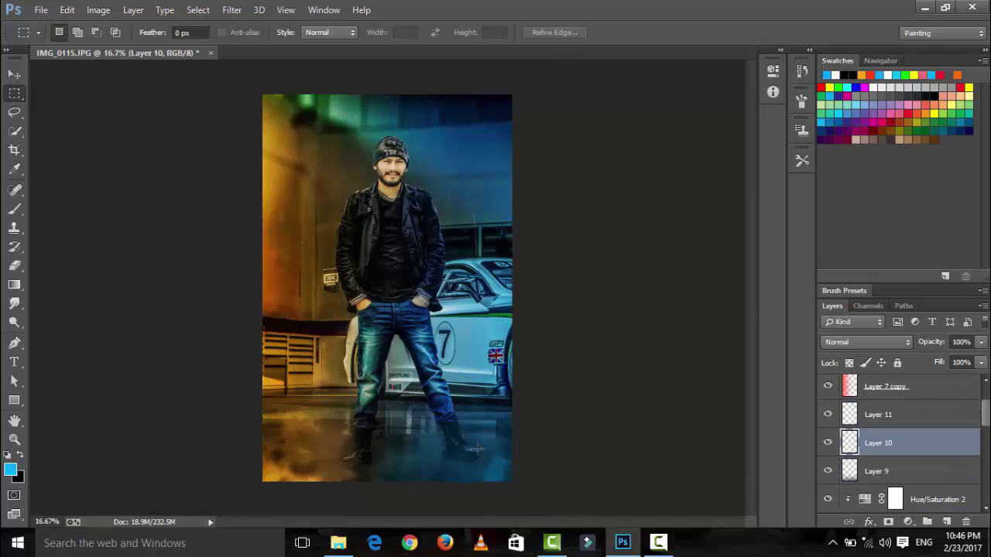
click(14, 207)
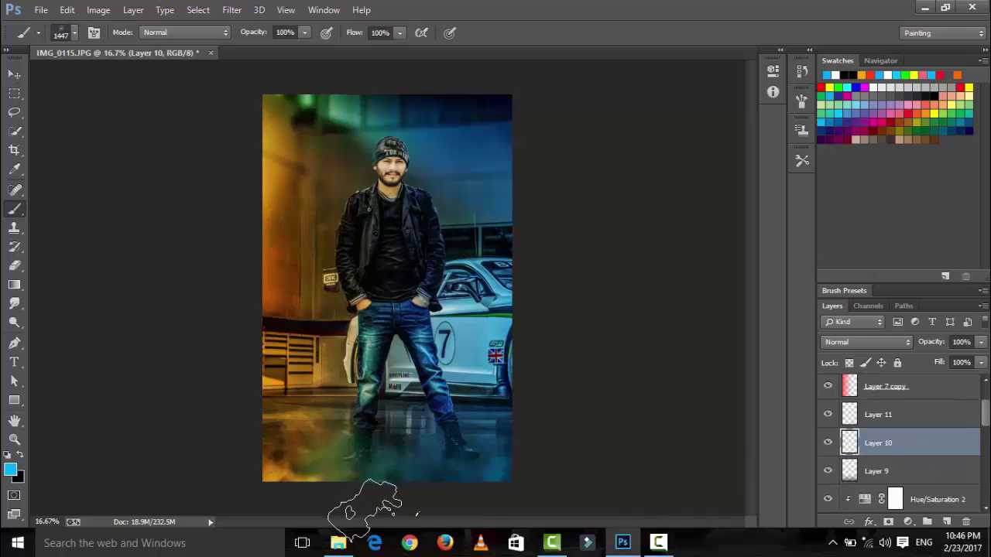
key(alt+bracketright)
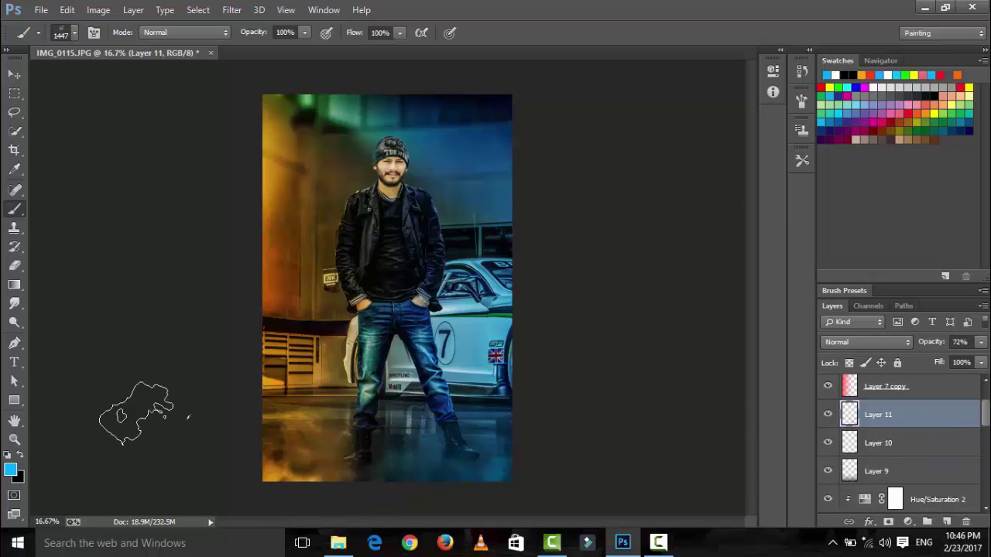
click(12, 474)
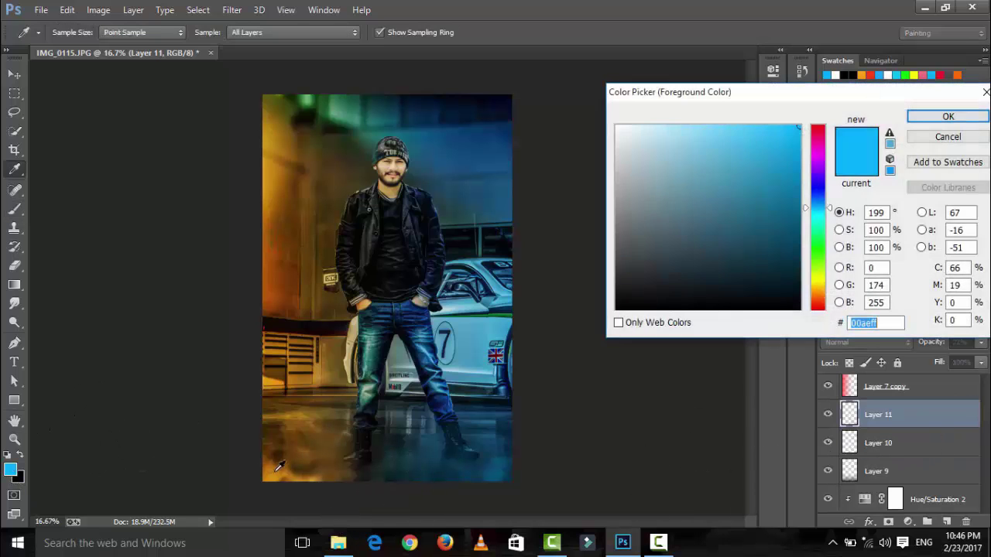
click(284, 468)
click(766, 128)
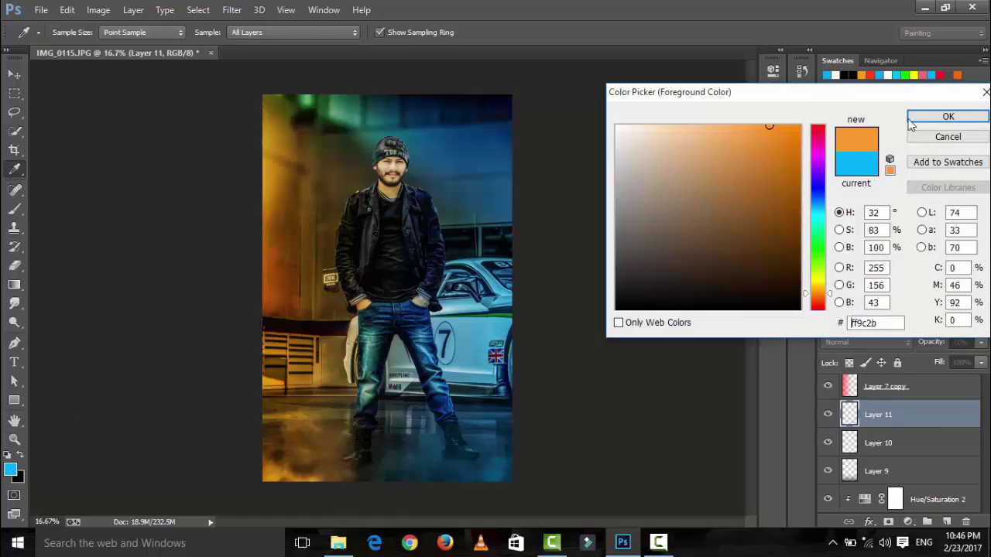
click(948, 116)
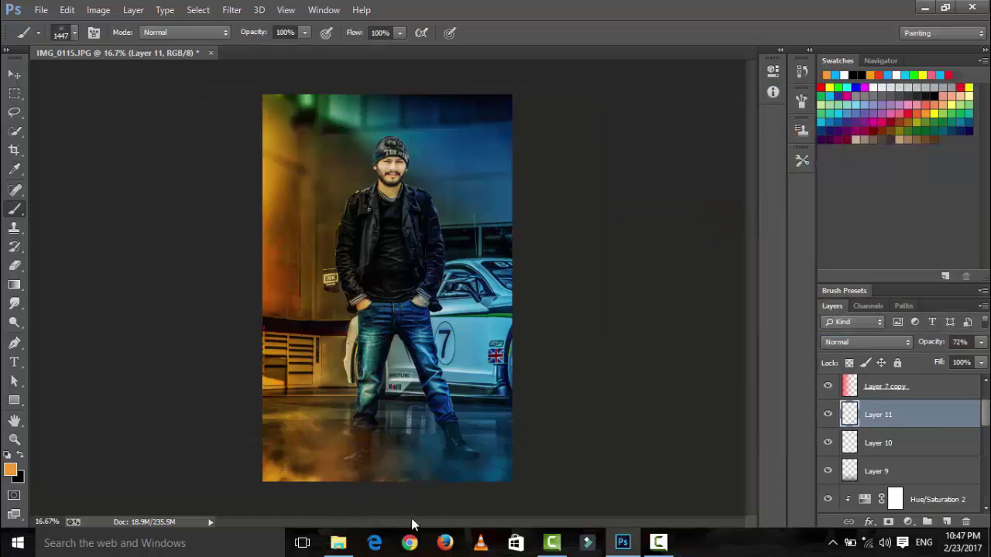
Free-transform Layer 11's blue glow flatter and wider along the bottom and commit it
click(13, 73)
drag(271, 373, 410, 418)
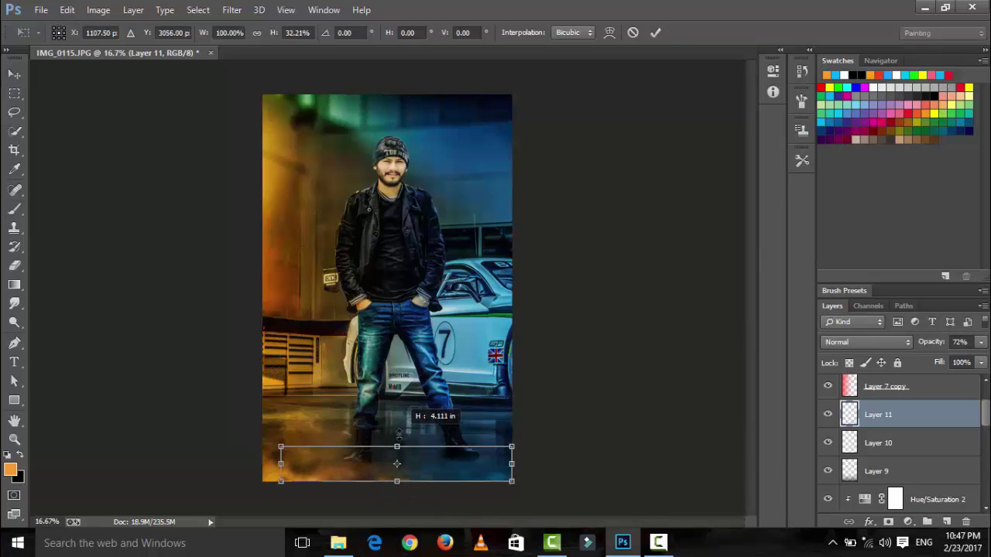
click(631, 33)
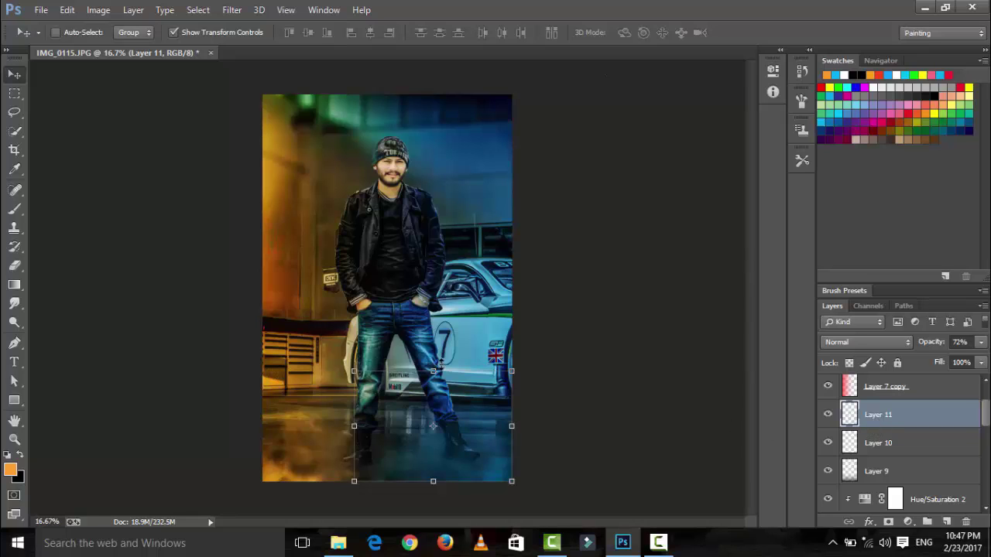
key(ctrl+t)
drag(432, 371, 432, 397)
drag(353, 439, 299, 438)
drag(513, 440, 527, 440)
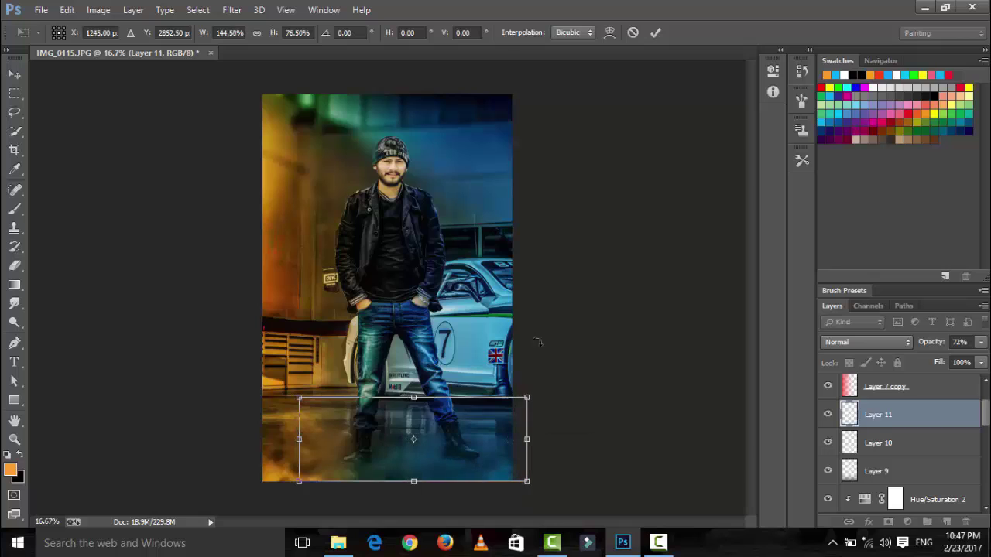
click(663, 31)
click(14, 93)
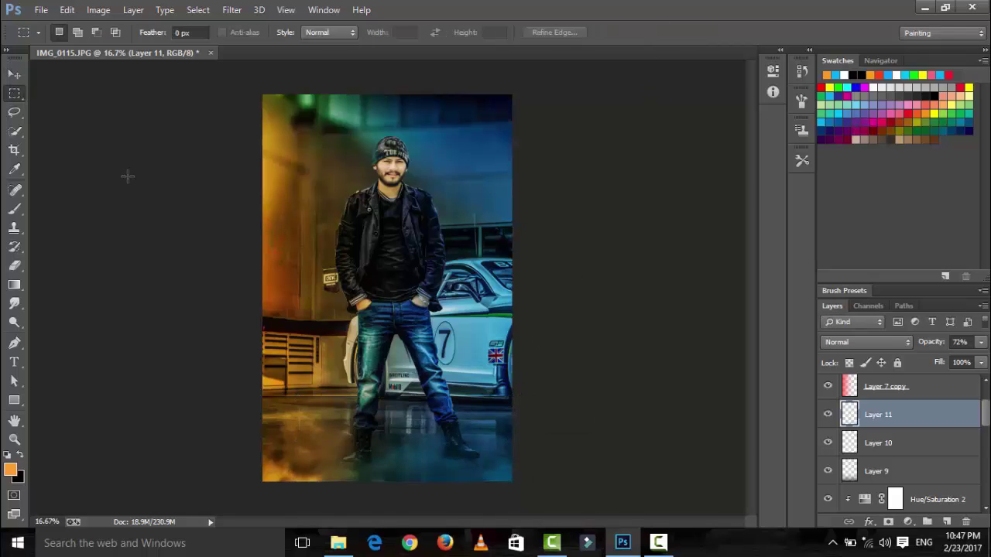
key(ctrl+minus)
key(ctrl+minus)
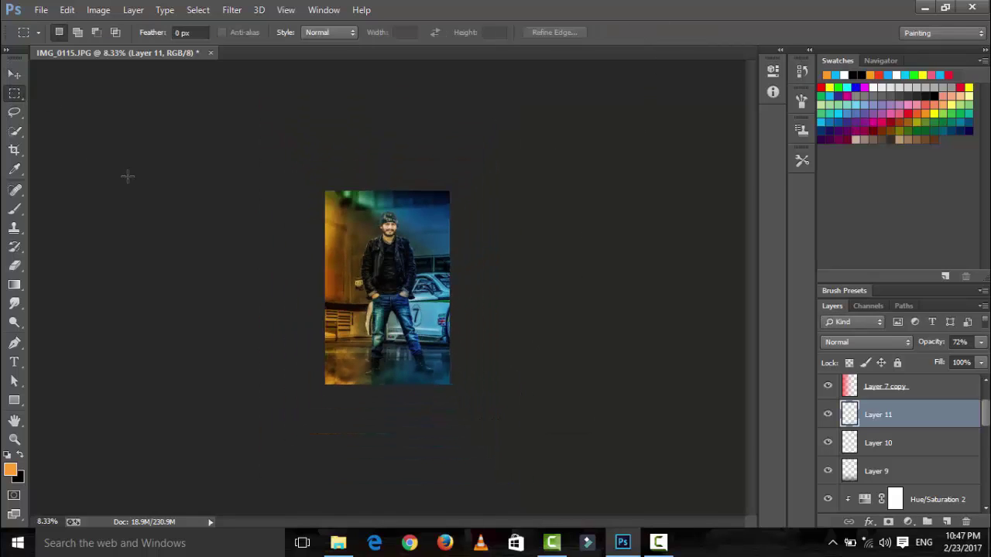
key(ctrl+plus)
key(ctrl+plus)
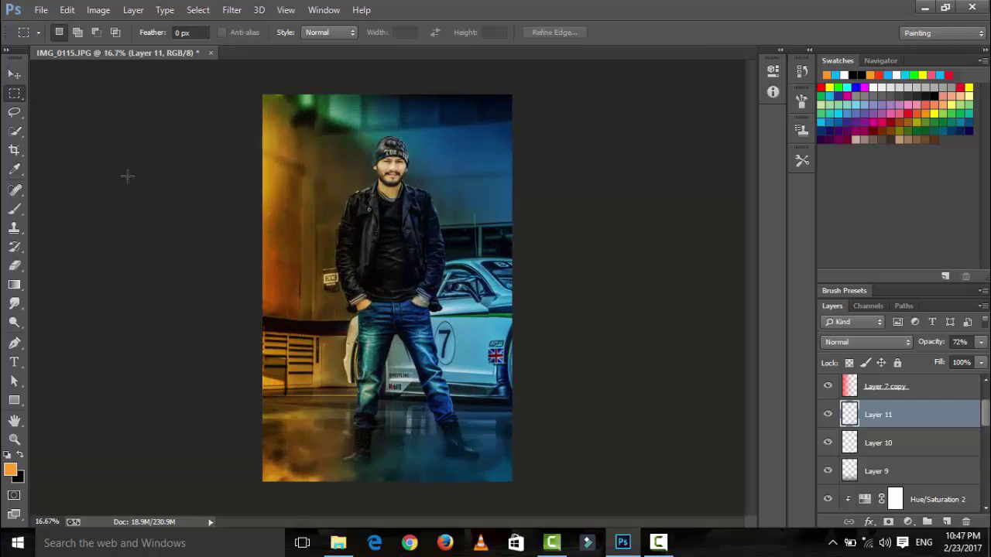
key(ctrl+plus)
key(ctrl+plus)
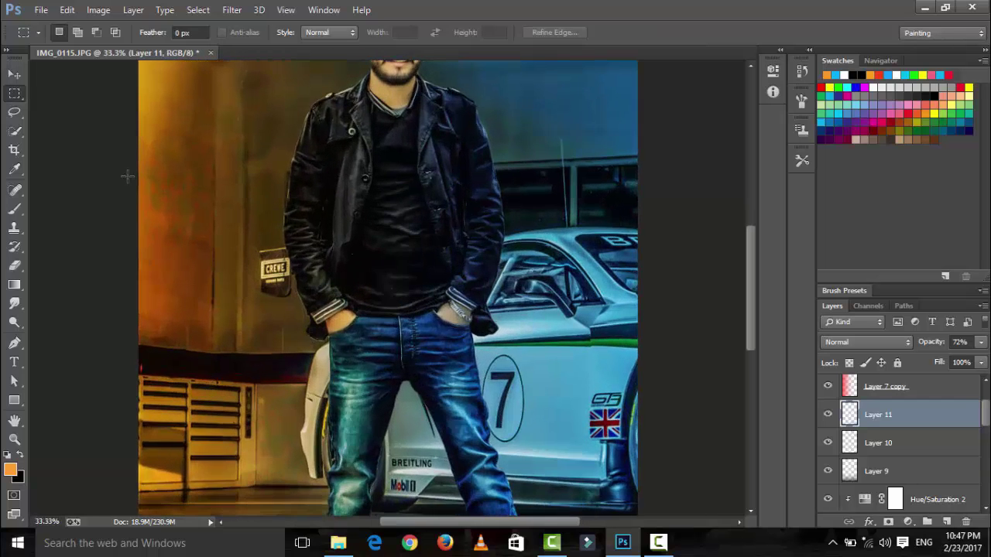
key(ctrl+minus)
scroll(832, 408, up, 2)
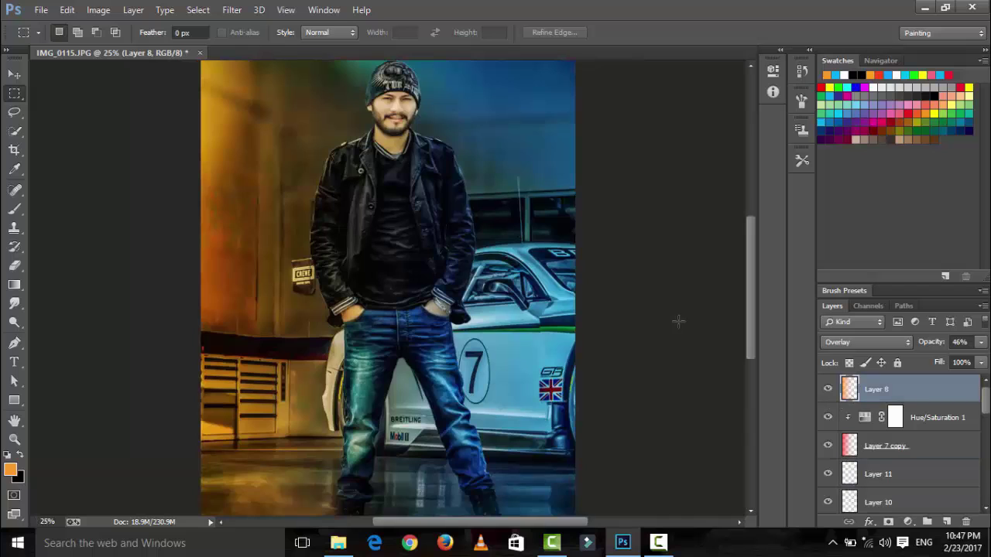
click(854, 395)
click(14, 265)
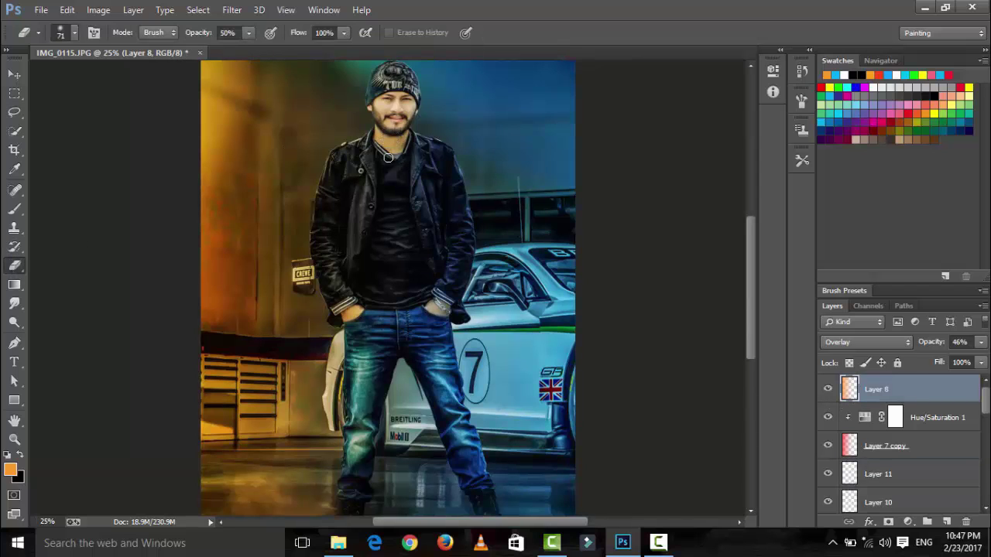
scroll(878, 438, down, 1)
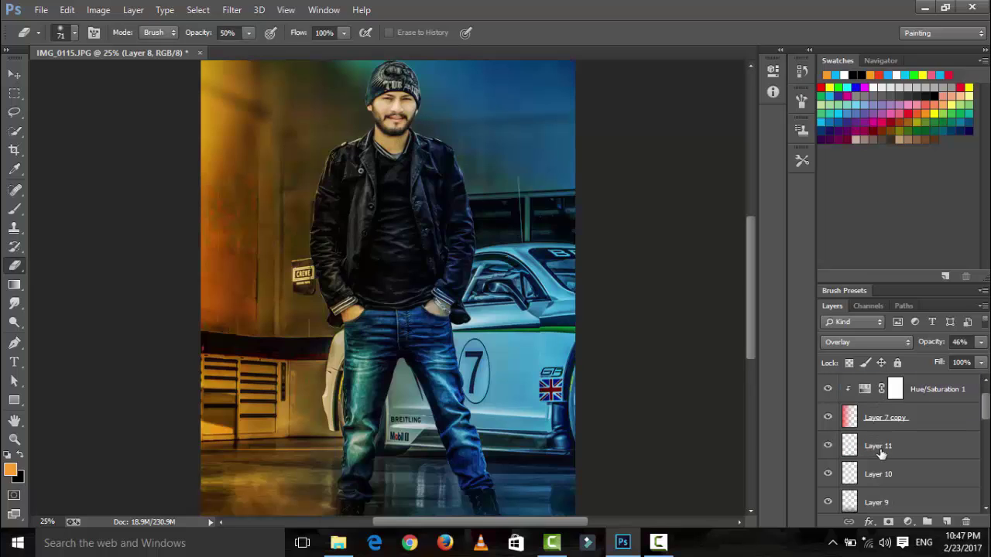
click(880, 422)
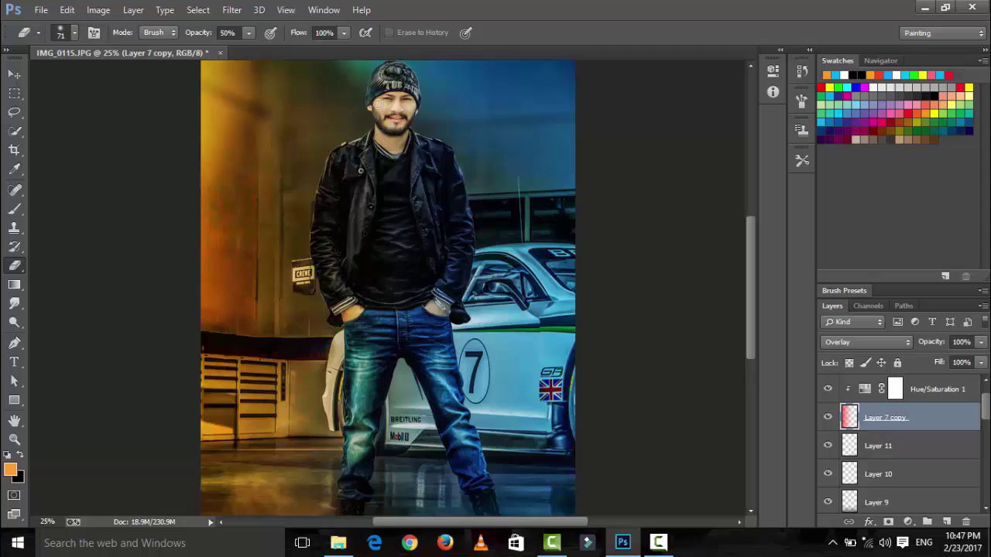
key(ctrl+minus)
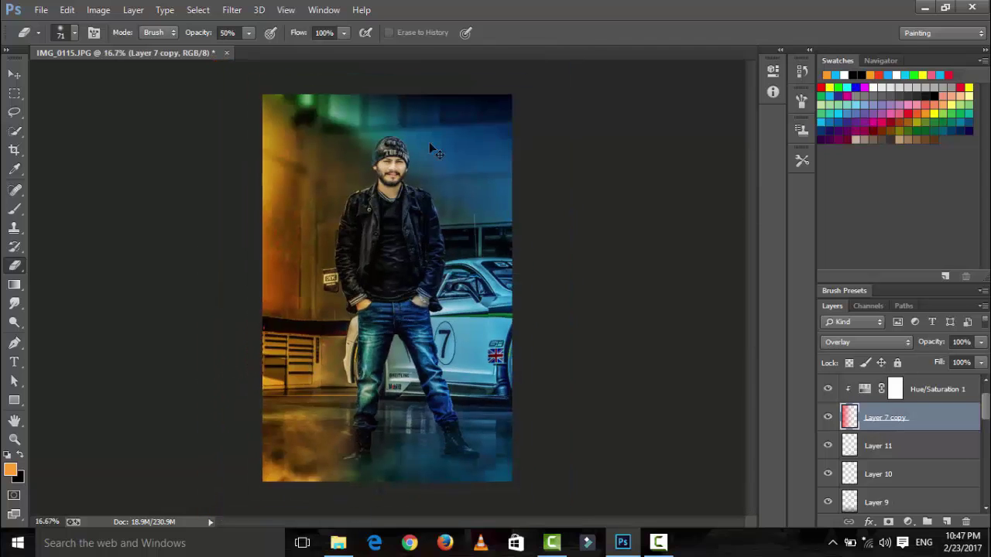
key(ctrl+minus)
key(alt+bracketright)
key(alt+bracketright)
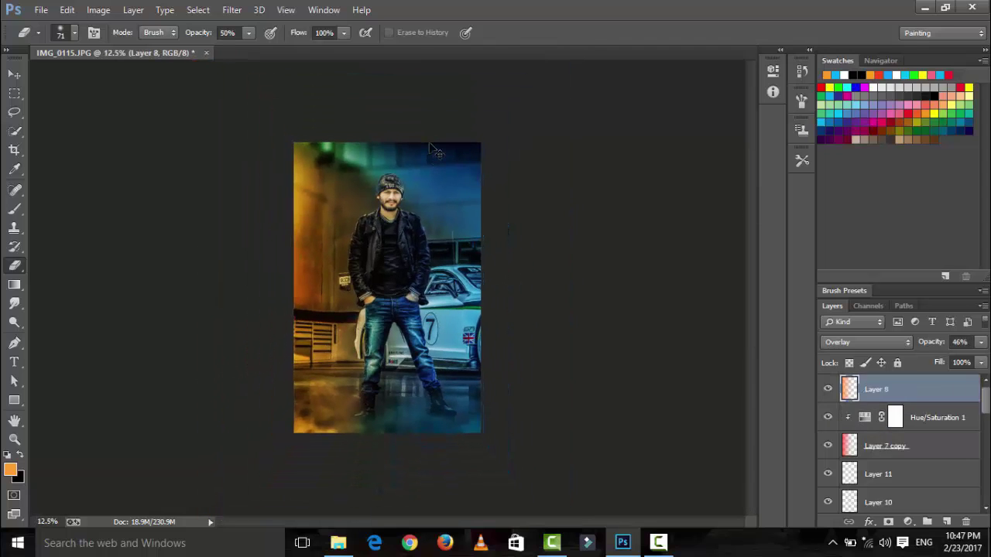
key(ctrl+plus)
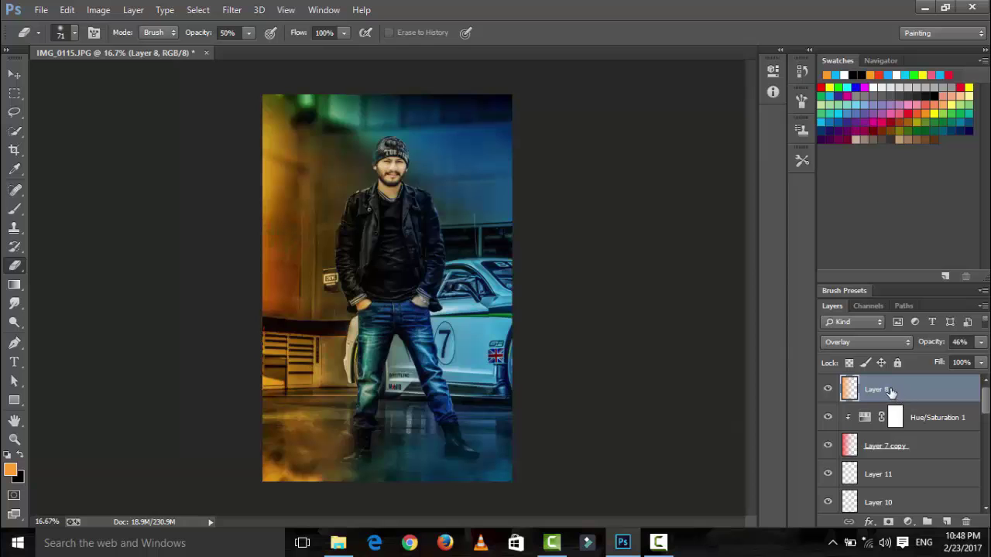
Stamp visible layers into Layer 12 and raise Clarity to about +30 in Camera Raw Filter
key(ctrl+shift+alt+e)
click(233, 10)
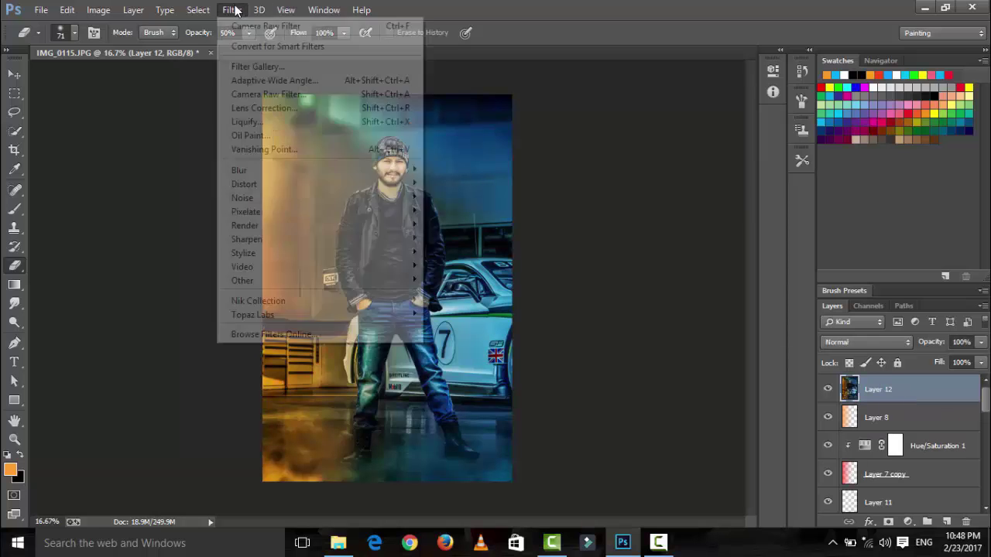
click(278, 93)
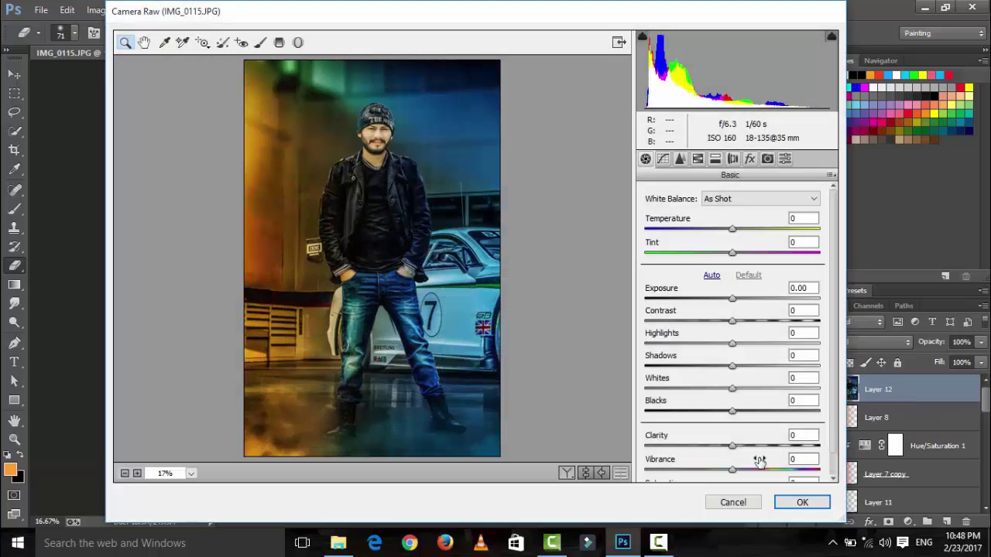
click(763, 446)
drag(762, 447, 758, 447)
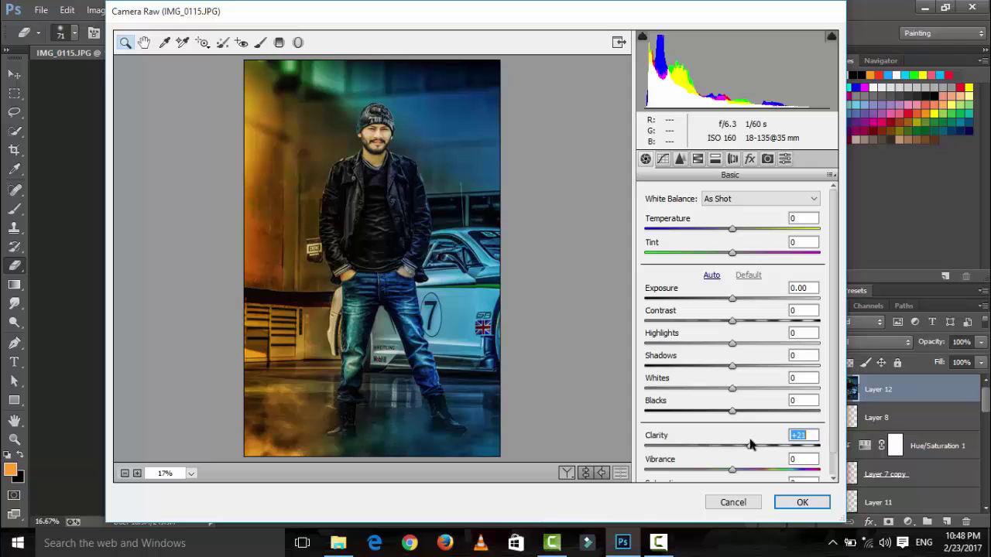
In Camera Calibration, set Blue Primary Hue +2 and Saturation +20, and tweak the Green Primary
click(767, 158)
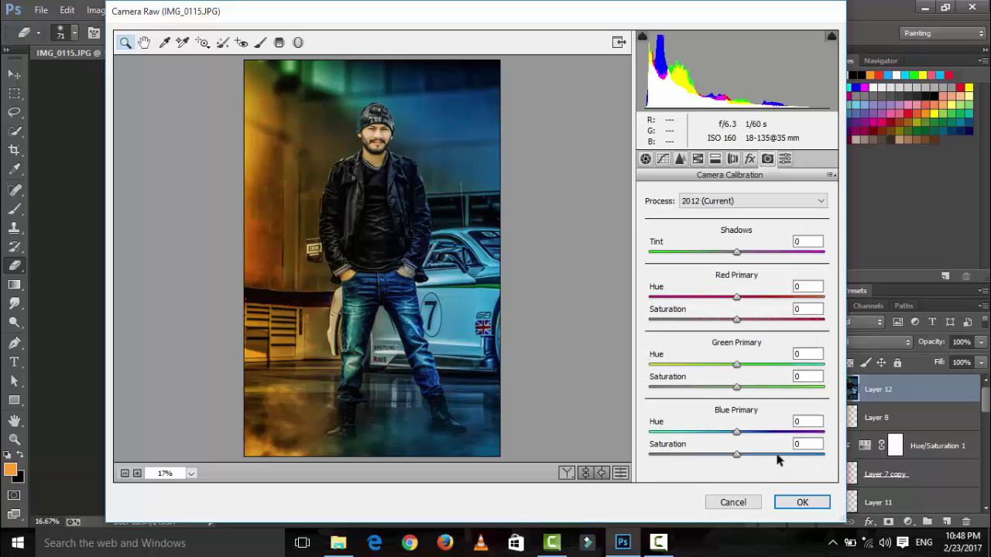
drag(778, 457, 648, 424)
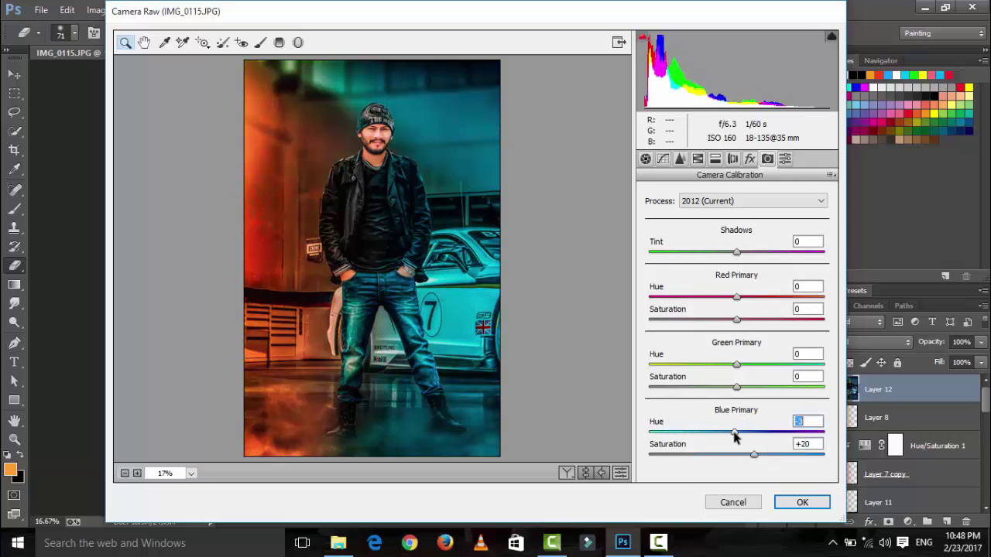
drag(736, 432, 772, 432)
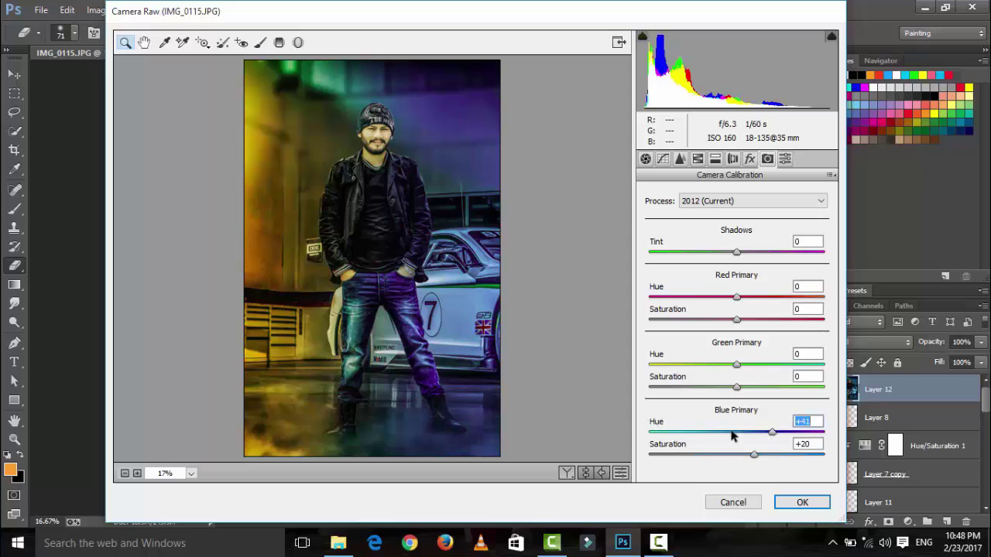
click(739, 434)
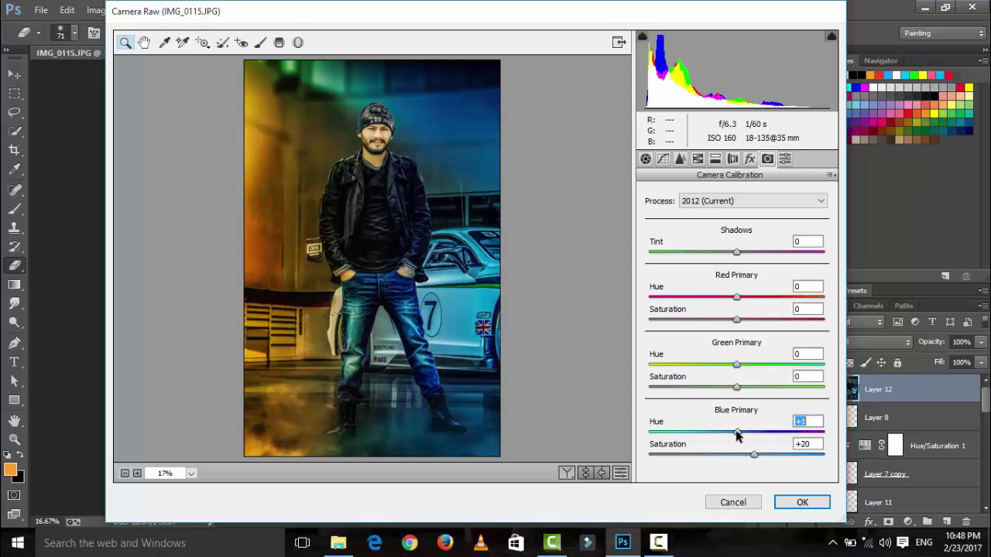
drag(735, 433, 733, 432)
text(02)
drag(735, 367, 734, 367)
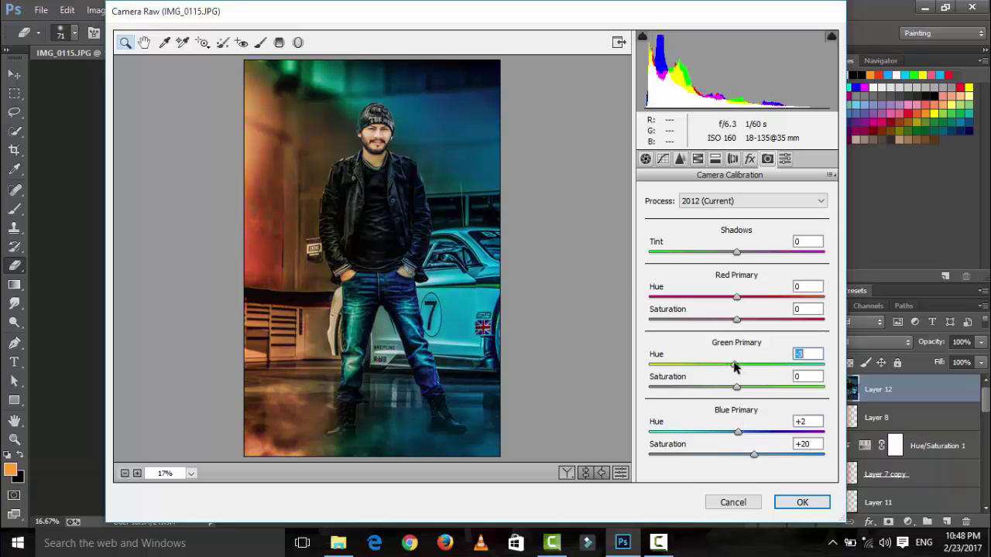
double_click(734, 367)
click(774, 389)
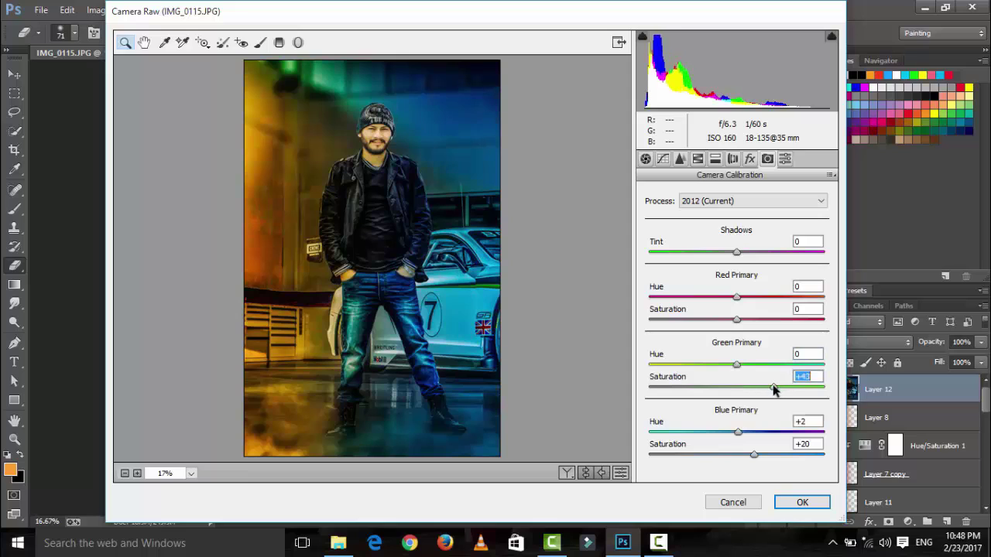
drag(762, 389, 733, 385)
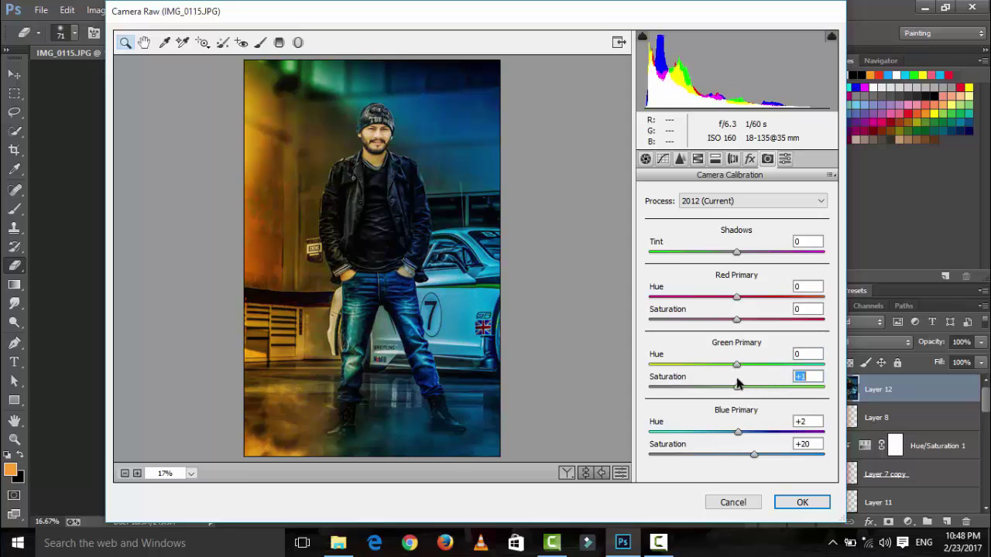
click(698, 159)
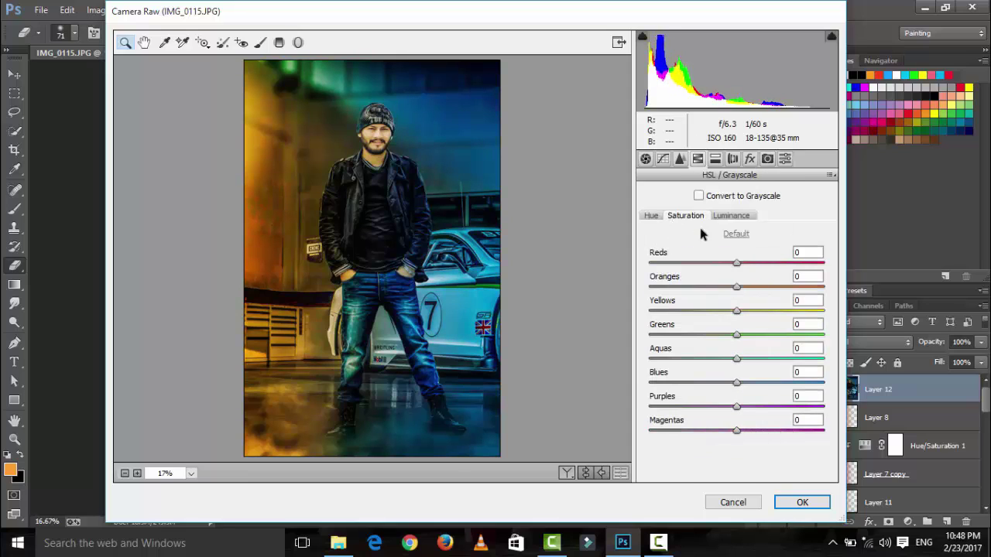
Raise HSL luminance: Yellows +26, Greens +33, Aquas +28, Blues, Magentas +32; lower Purples slightly
click(730, 215)
click(759, 310)
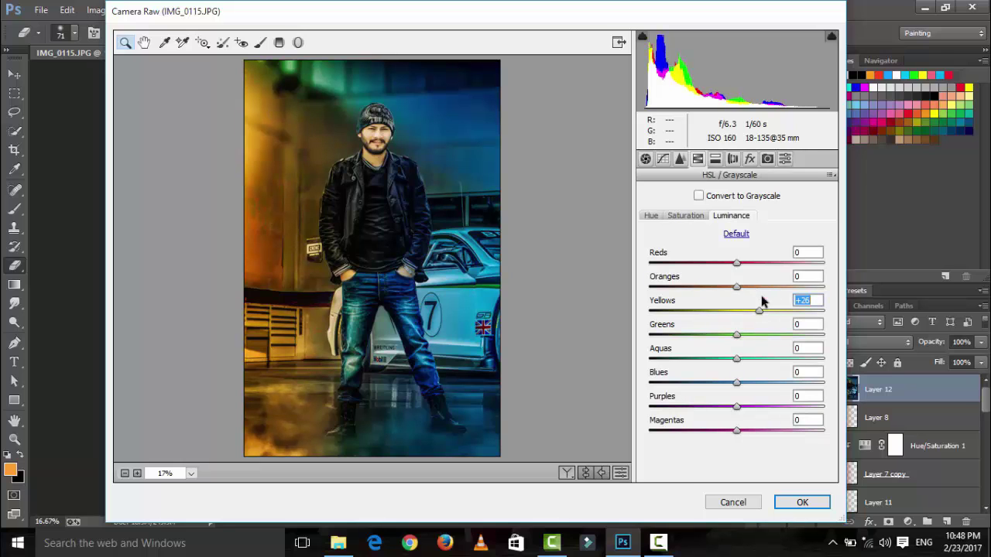
click(761, 358)
click(751, 382)
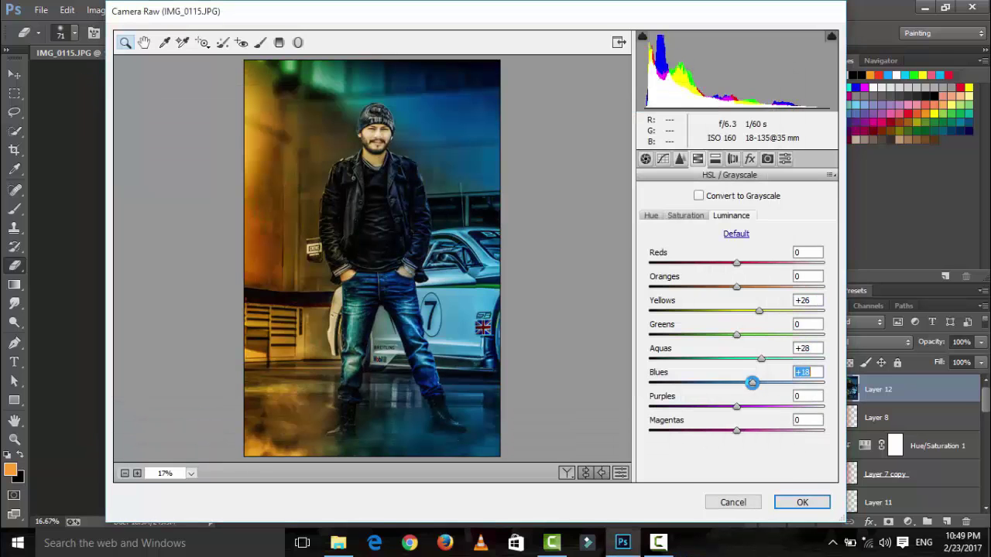
mouse_move(752, 382)
mouse_down()
mouse_move(823, 382)
mouse_move(758, 381)
mouse_up()
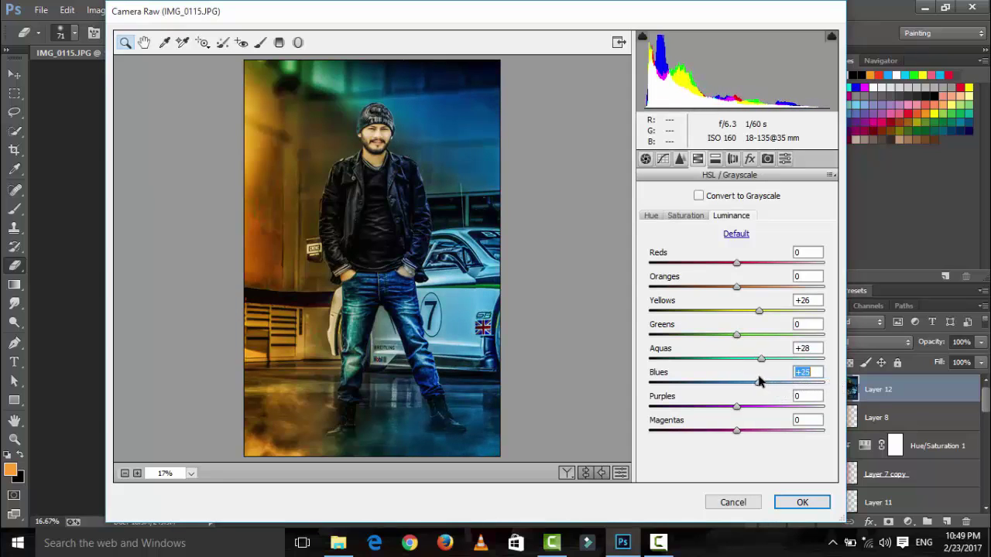
click(765, 335)
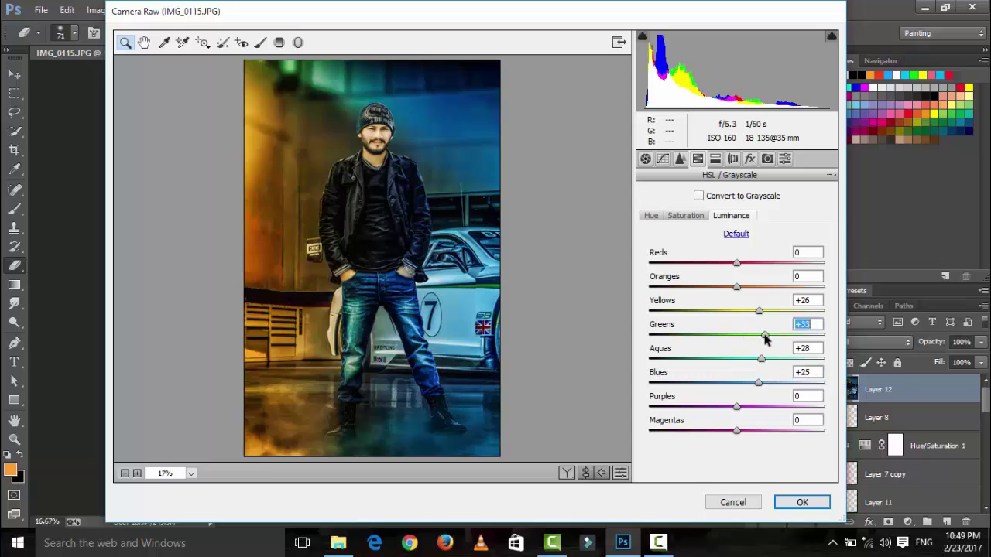
click(763, 431)
click(763, 397)
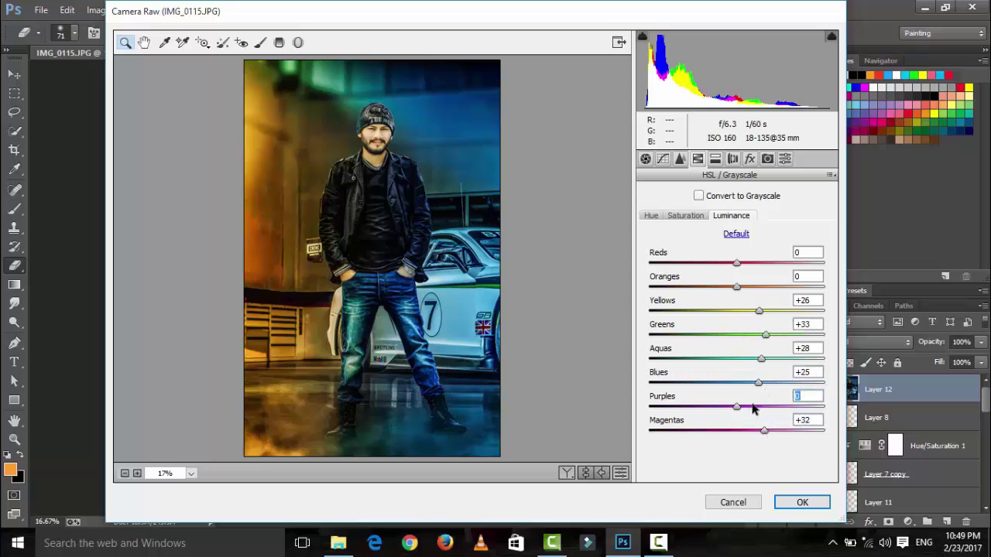
key(Down)
key(Down)
key(Down)
Boost the Blues saturation and apply the Camera Raw grade
click(685, 216)
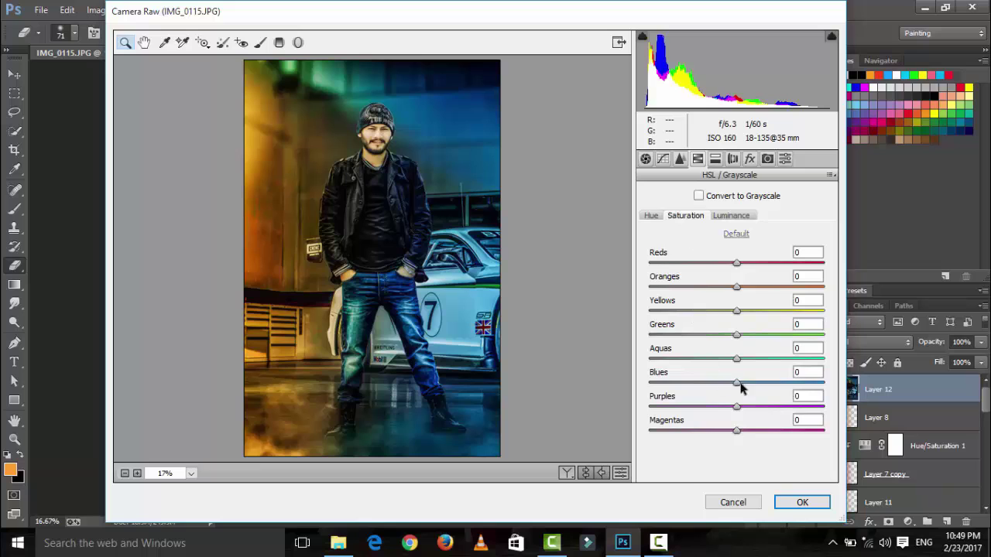
mouse_move(740, 384)
mouse_down()
mouse_move(803, 380)
mouse_move(748, 383)
mouse_up()
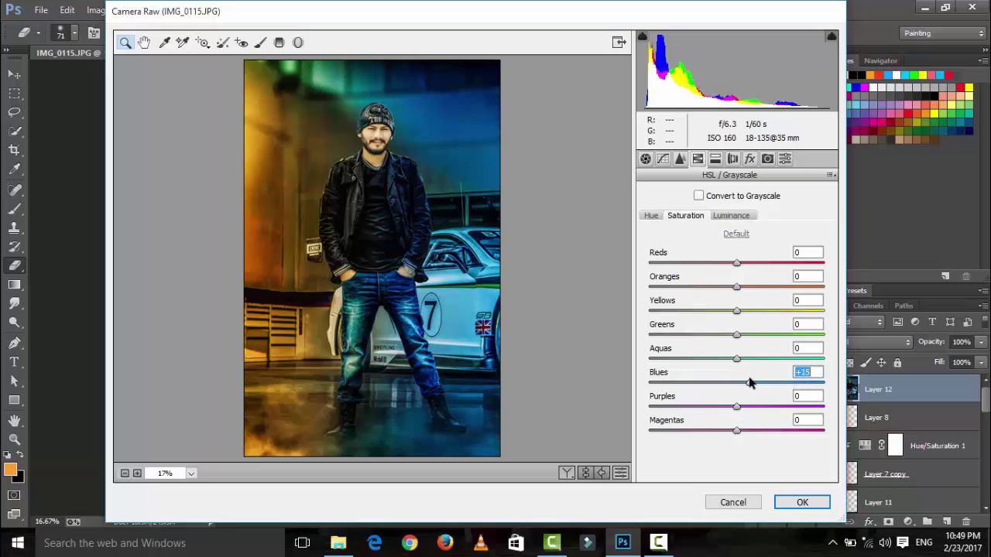
click(800, 503)
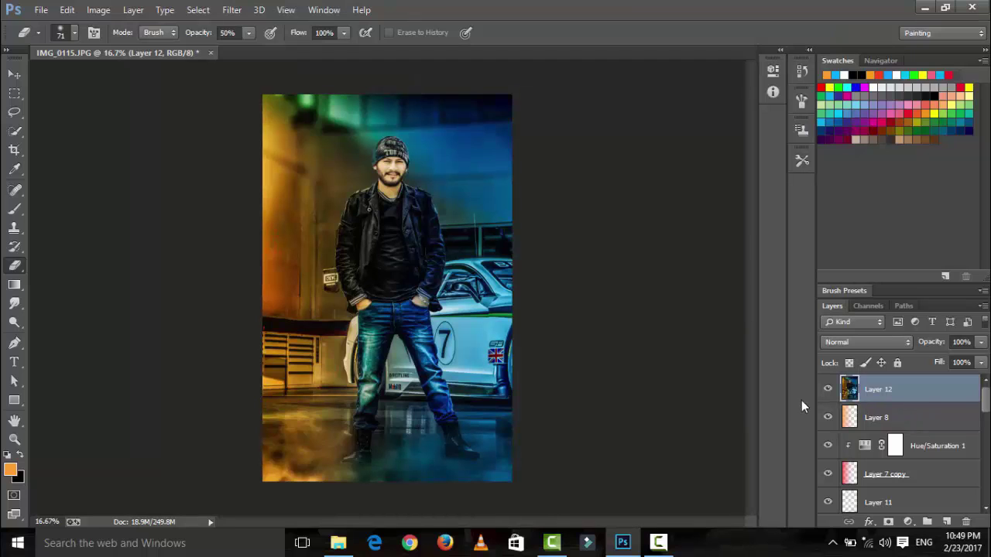
Hide Layer 12 and try Linear Dodge (Add) on Layer 8 before returning it to Overlay
click(827, 389)
click(877, 417)
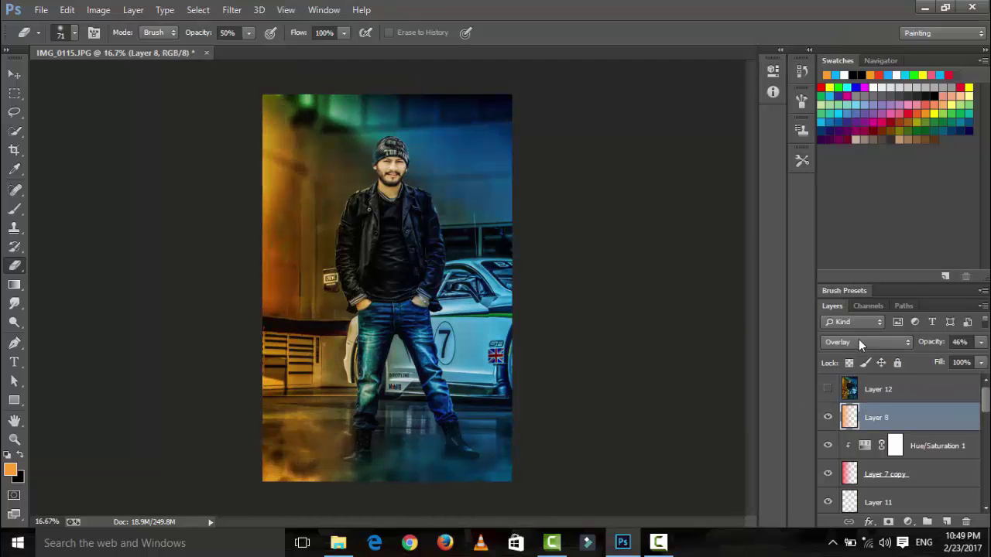
click(859, 341)
click(875, 146)
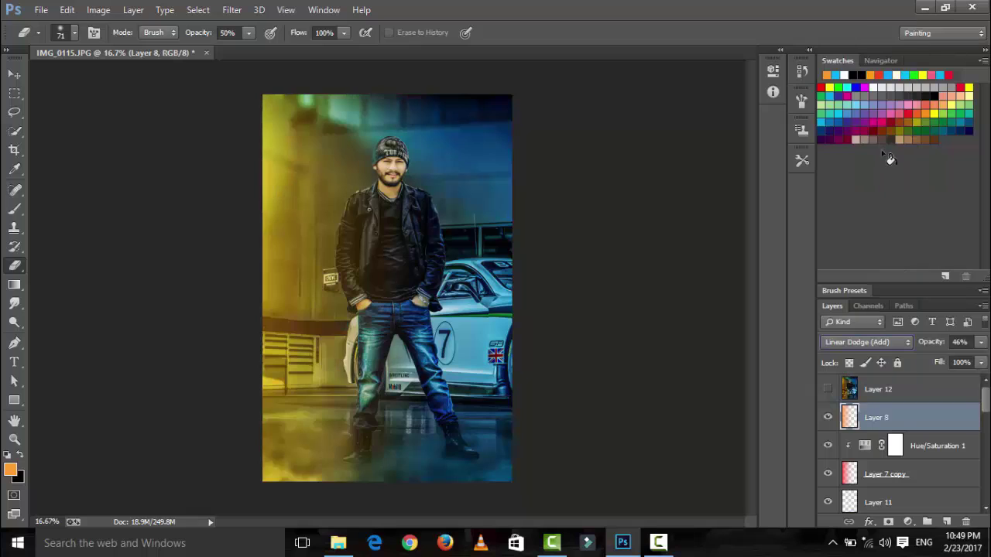
click(862, 341)
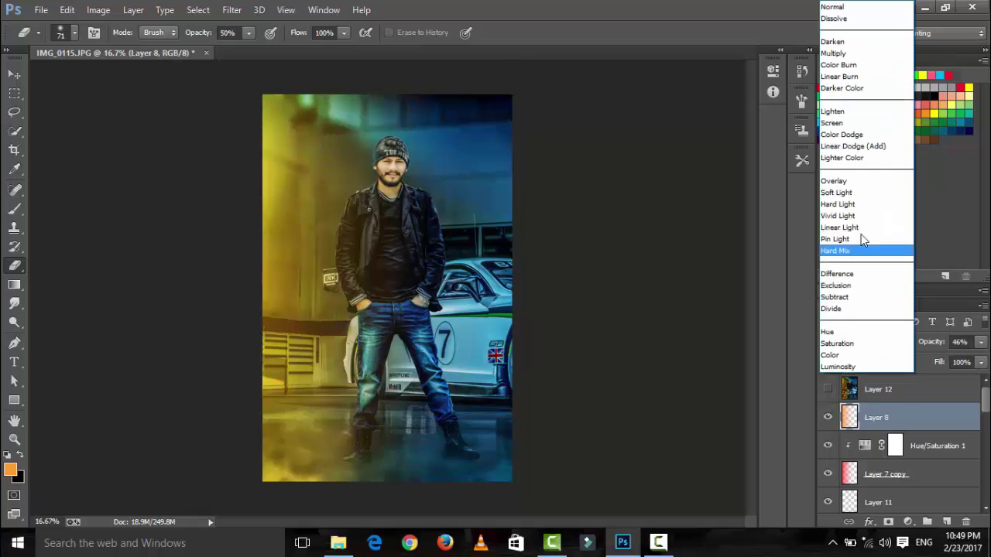
click(869, 185)
Show Layer 12 again and add a new empty Layer 13 above it
click(827, 389)
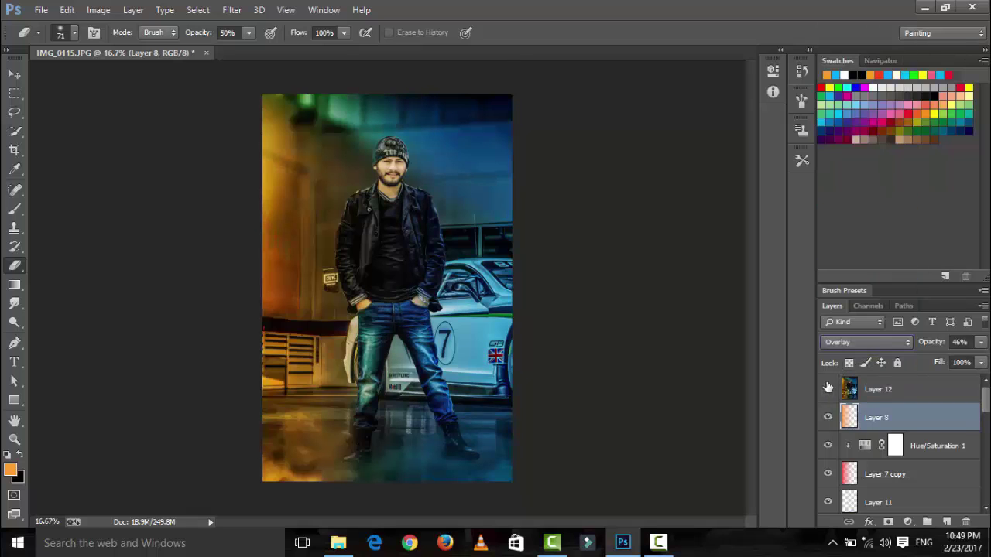
click(878, 389)
click(946, 521)
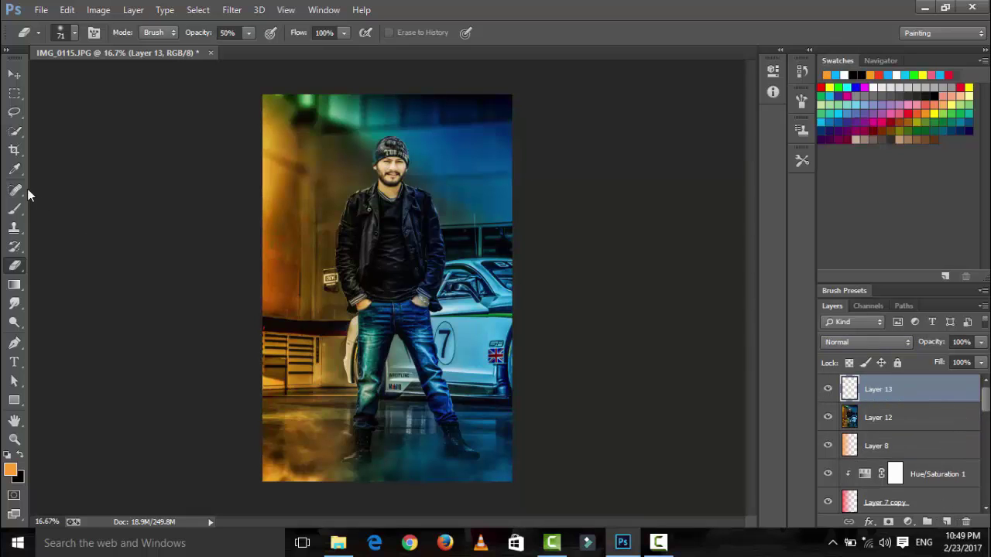
click(14, 209)
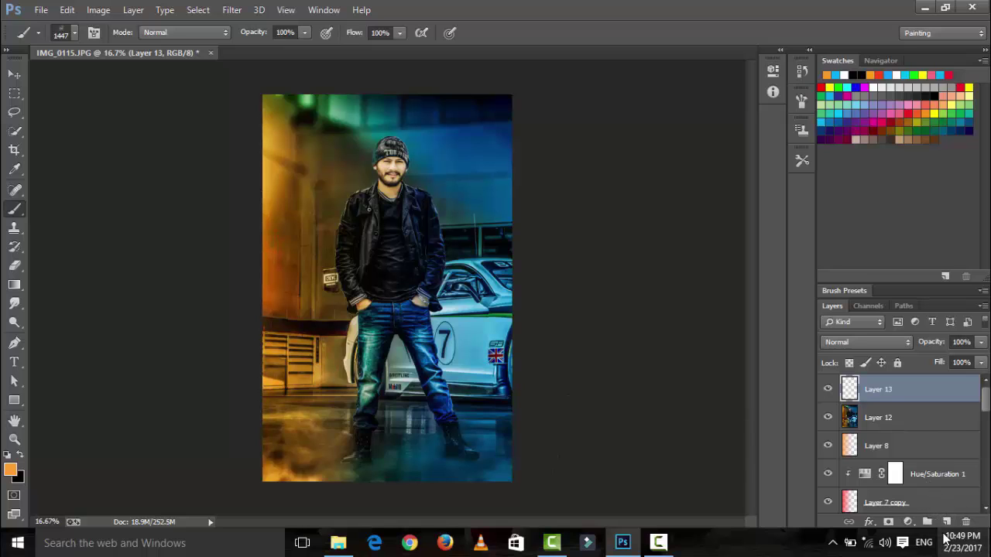
On a new layer, paint an orange dab with a 419 px soft round brush
click(946, 522)
right_click(287, 277)
key(Escape)
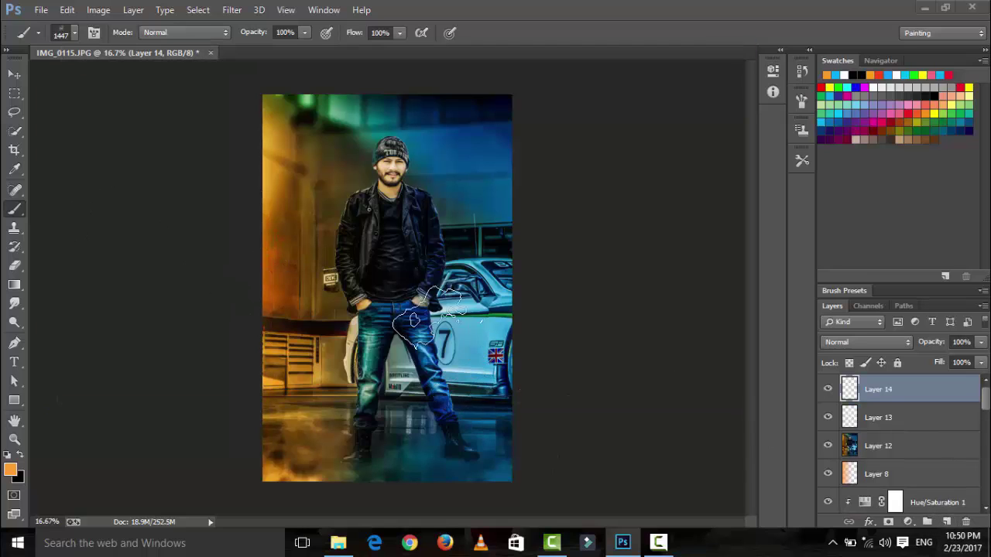
right_click(414, 313)
drag(569, 426, 569, 409)
click(433, 413)
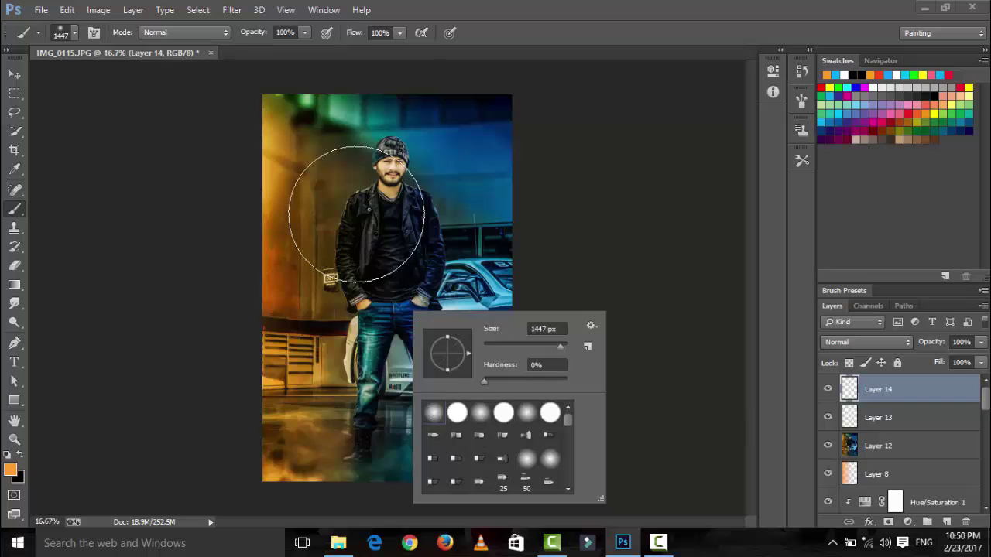
click(521, 352)
text(419)
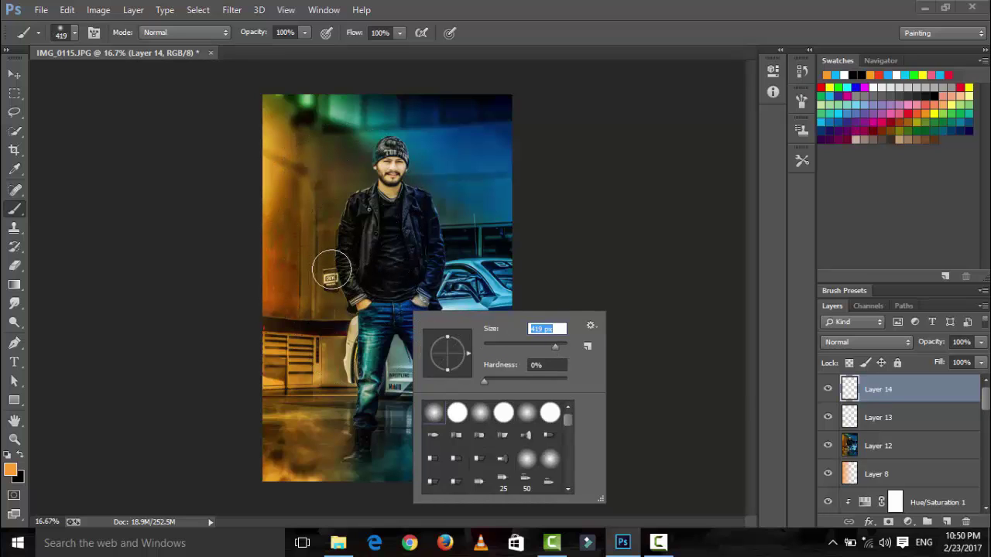
click(330, 272)
Blend the orange dab with Linear Dodge (Add) and resize it beside the man's head
click(827, 342)
click(832, 154)
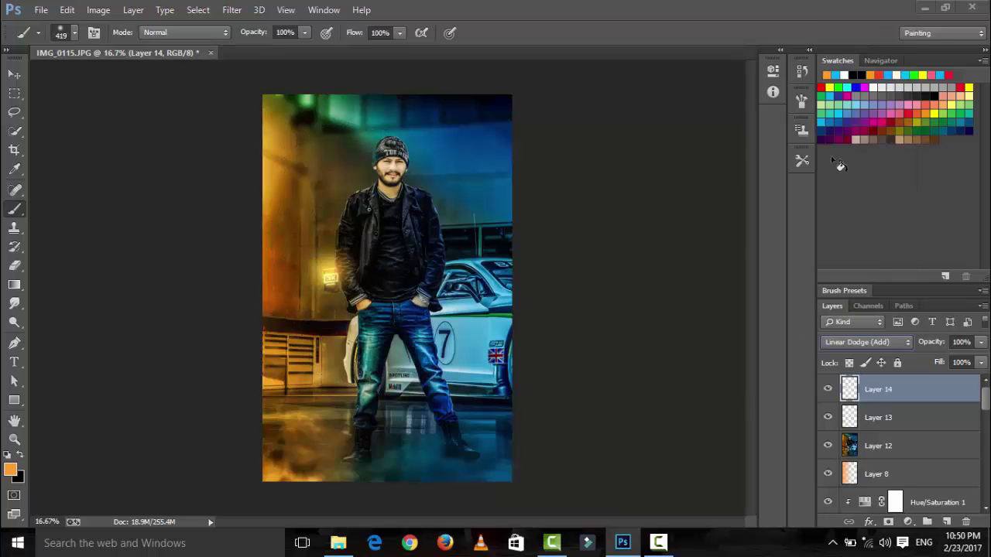
click(20, 76)
drag(289, 230, 281, 247)
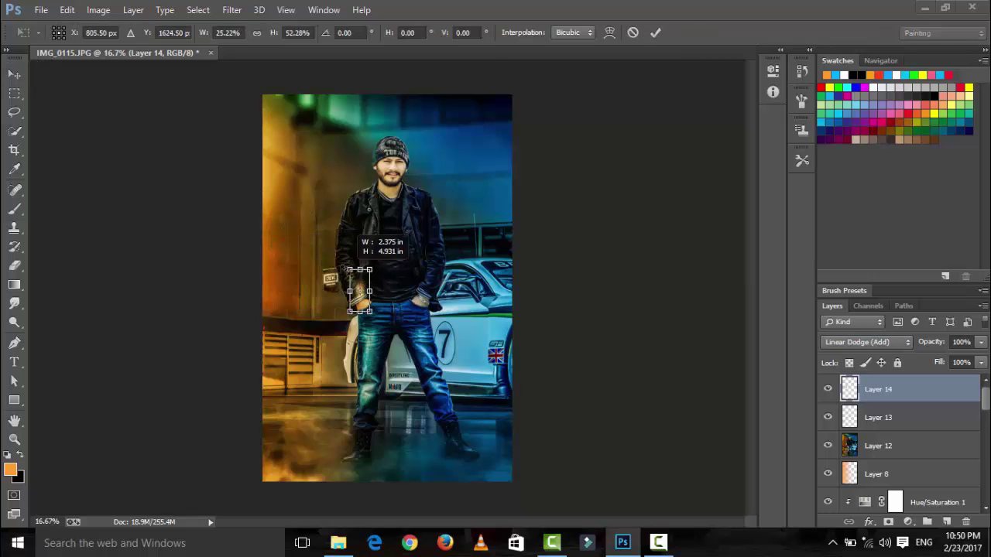
mouse_move(361, 267)
mouse_down()
mouse_move(435, 176)
mouse_move(449, 340)
mouse_move(391, 391)
mouse_move(346, 348)
mouse_up()
drag(294, 383, 84, 508)
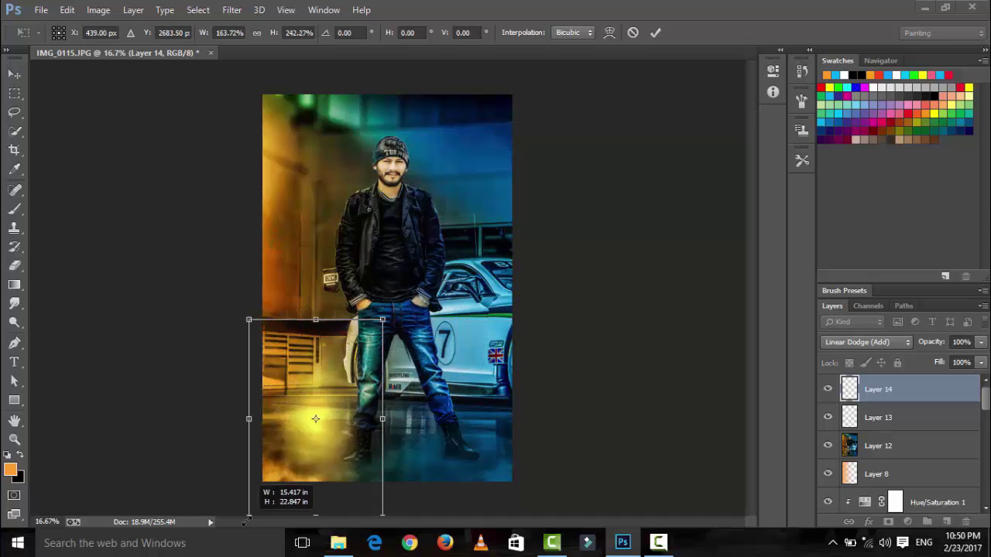
mouse_move(360, 372)
mouse_down()
mouse_move(387, 292)
mouse_move(424, 315)
mouse_move(387, 290)
mouse_up()
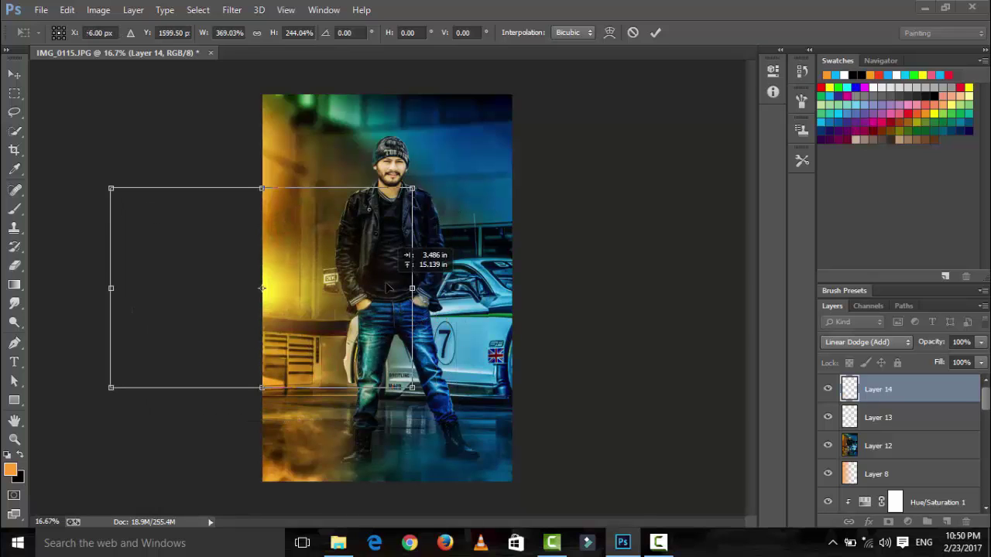
drag(124, 290, 318, 278)
Switch the glow to Overlay and stretch it tall and narrow from head to knees
click(861, 343)
click(862, 185)
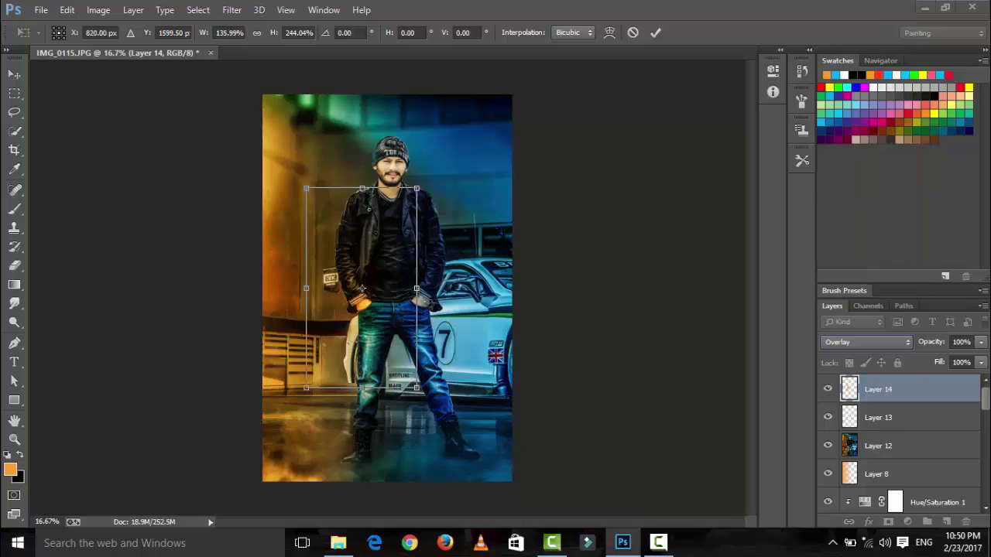
drag(400, 302, 375, 261)
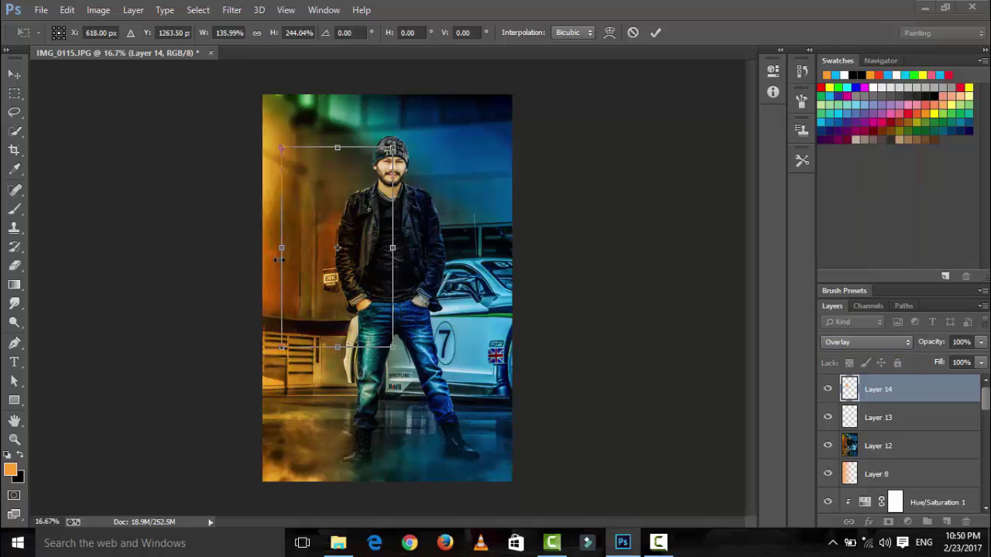
drag(281, 250, 299, 248)
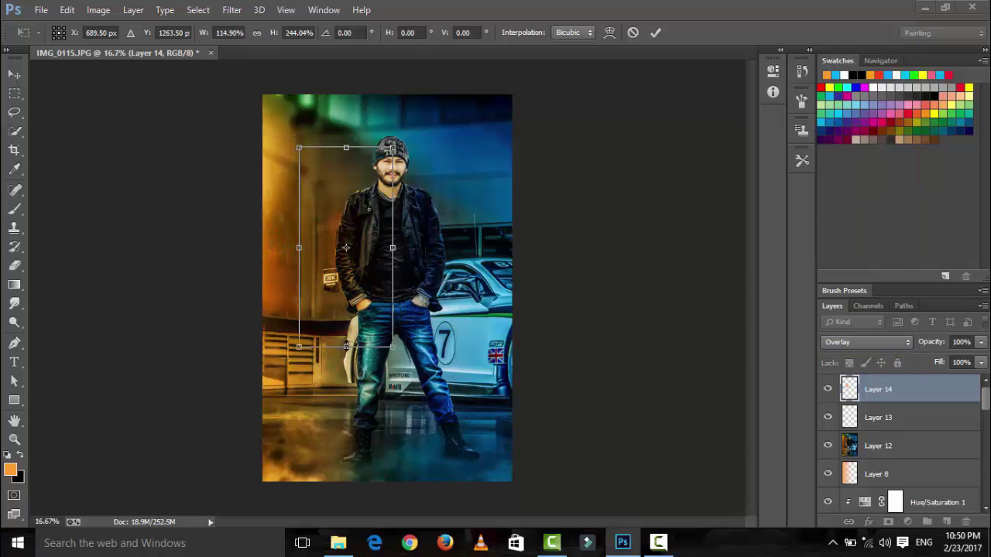
drag(346, 346, 346, 374)
drag(346, 147, 346, 124)
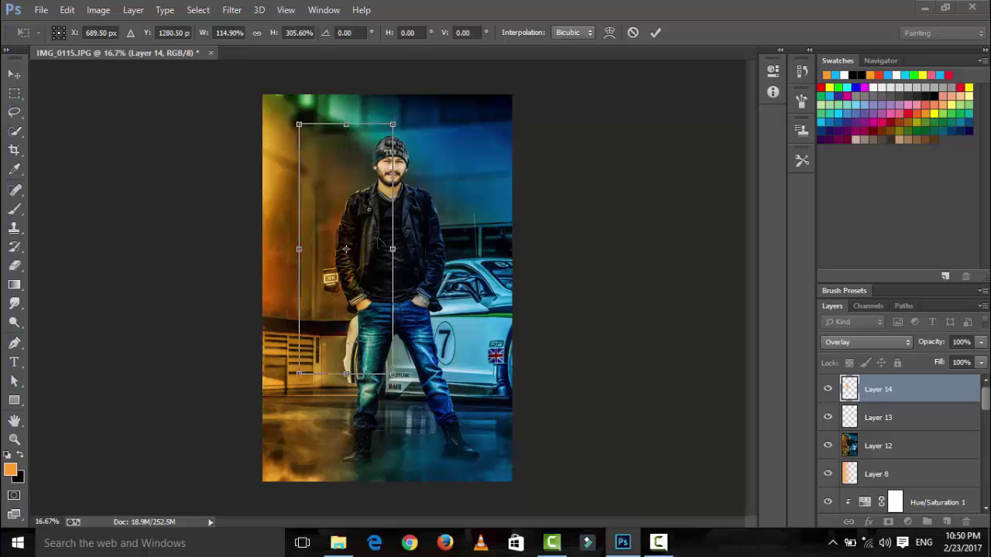
drag(393, 248, 350, 262)
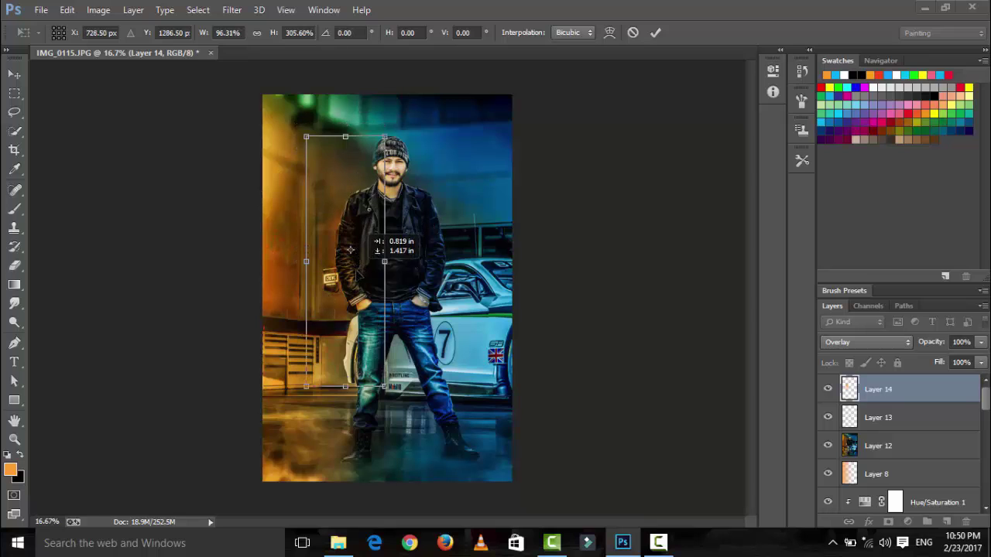
click(655, 33)
Lower the orange glow to 57% opacity, set a 170 px eraser, and add a new layer
drag(982, 343, 949, 359)
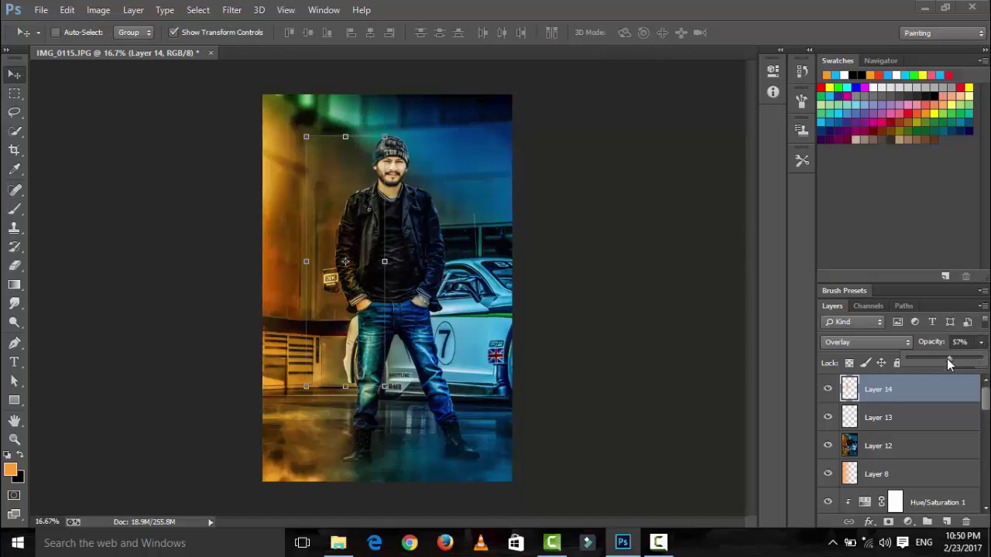
click(14, 94)
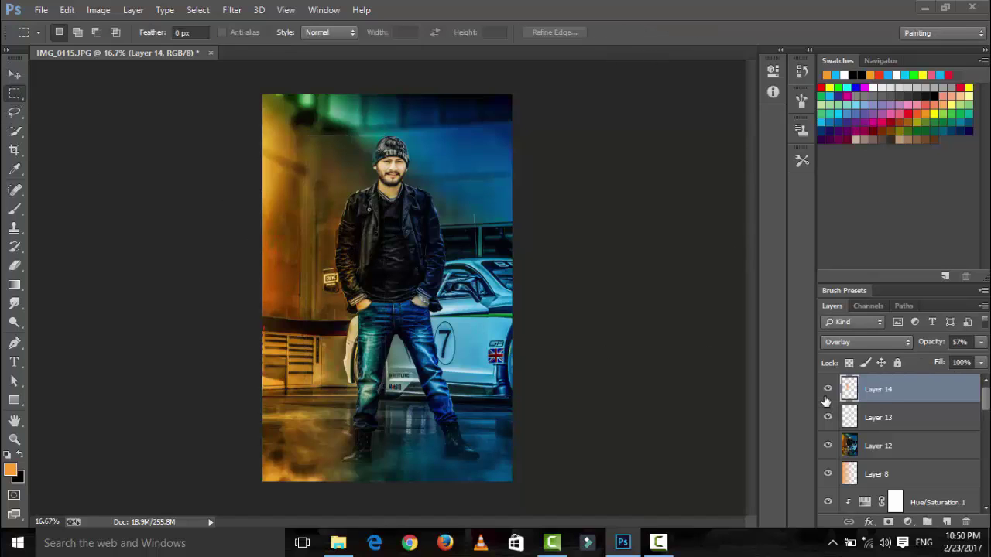
click(14, 266)
right_click(330, 226)
drag(449, 259, 462, 259)
key(Return)
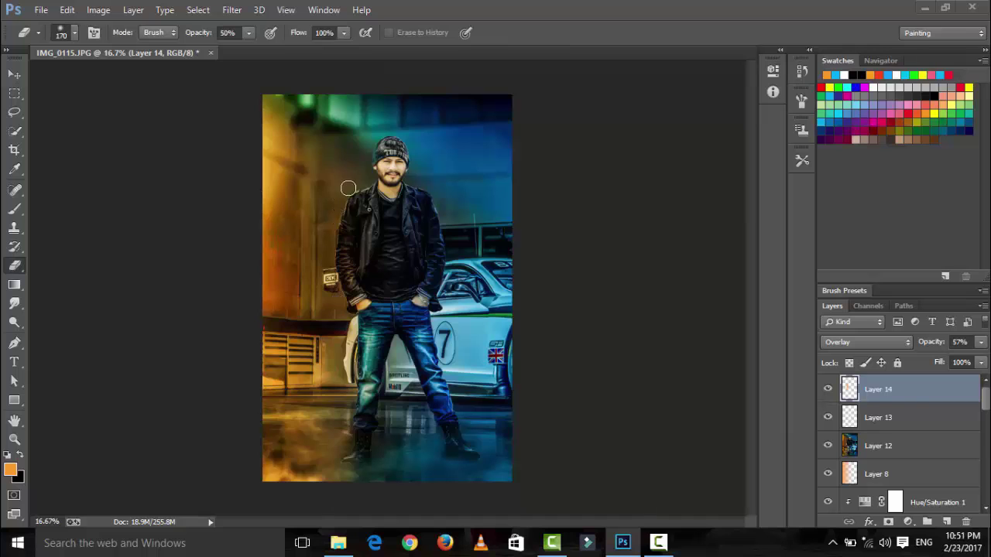
click(945, 522)
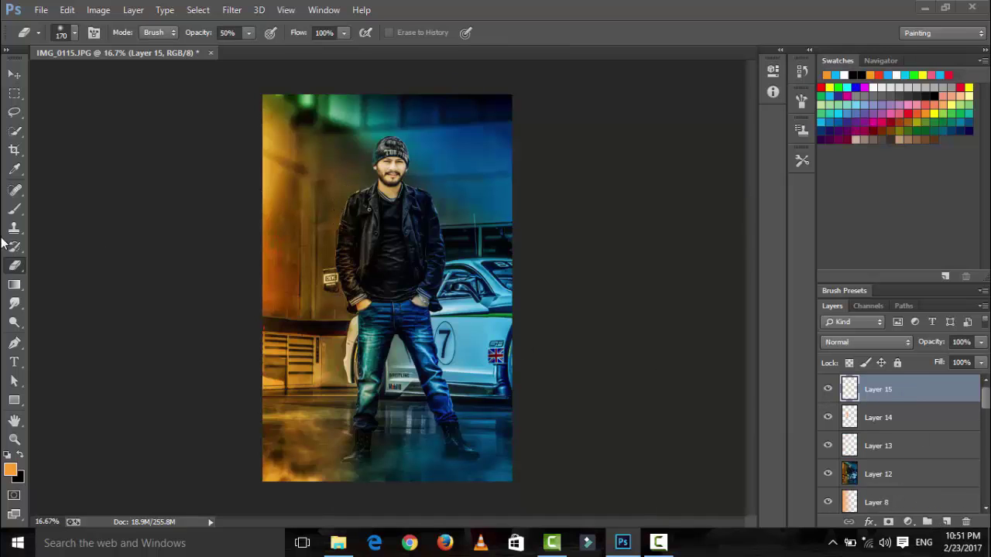
Pick bright blue as the brush colour and paint a spot on the man's right side
click(15, 208)
click(10, 469)
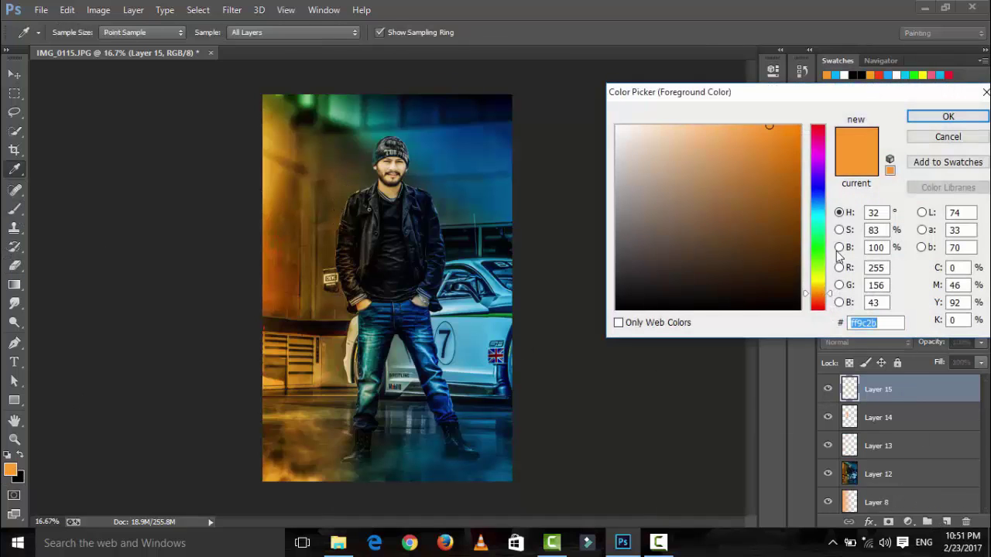
click(817, 195)
click(947, 116)
click(441, 250)
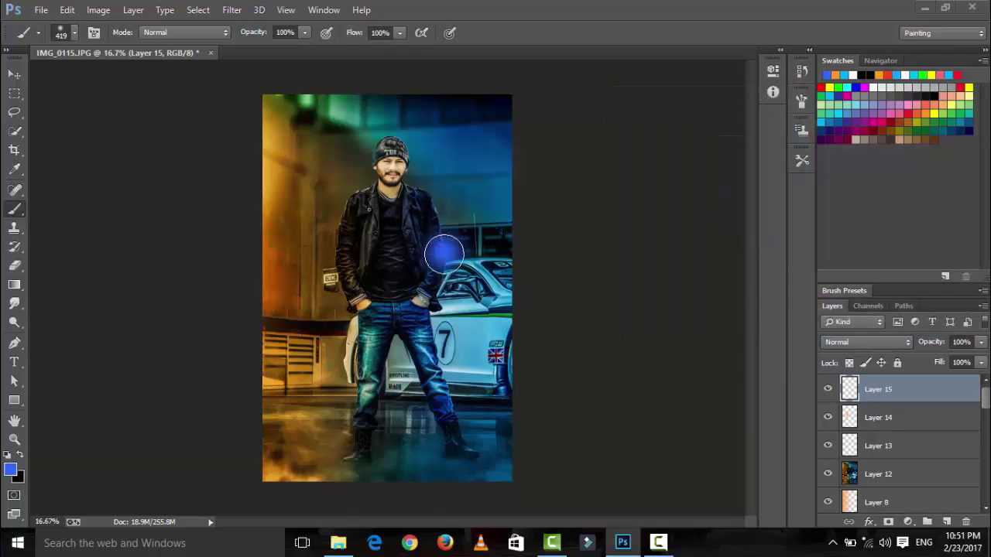
Set the blue layer's blend mode to Overlay, after trying Linear Dodge (Add)
click(859, 341)
click(851, 146)
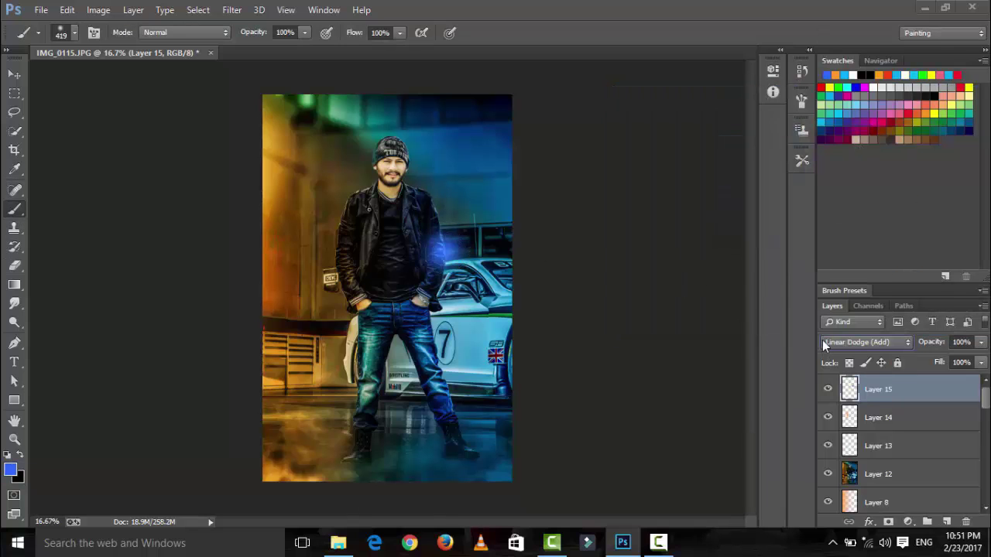
click(822, 341)
click(852, 184)
Stretch the blue glow tall and narrow beside the car and set it to 77% opacity
key(v)
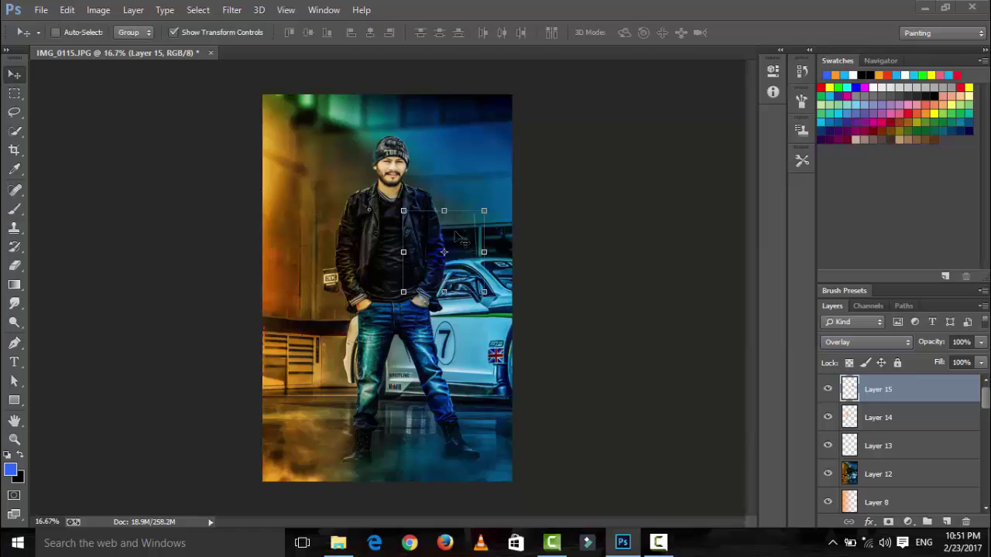
drag(444, 210, 444, 169)
mouse_move(483, 251)
mouse_down()
mouse_move(462, 232)
mouse_move(443, 267)
mouse_up()
drag(459, 208, 460, 147)
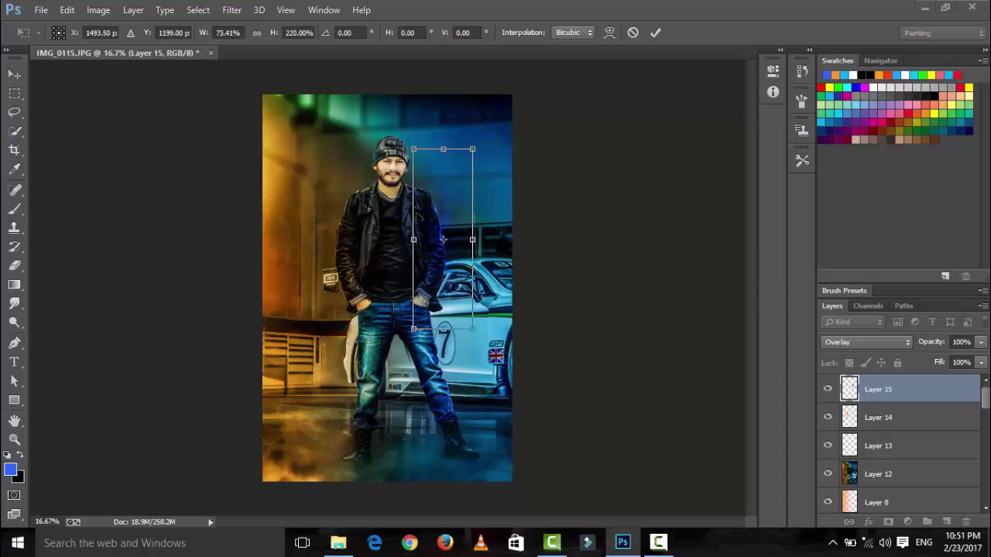
mouse_move(473, 203)
mouse_down()
mouse_move(448, 183)
mouse_move(468, 182)
mouse_move(440, 211)
mouse_up()
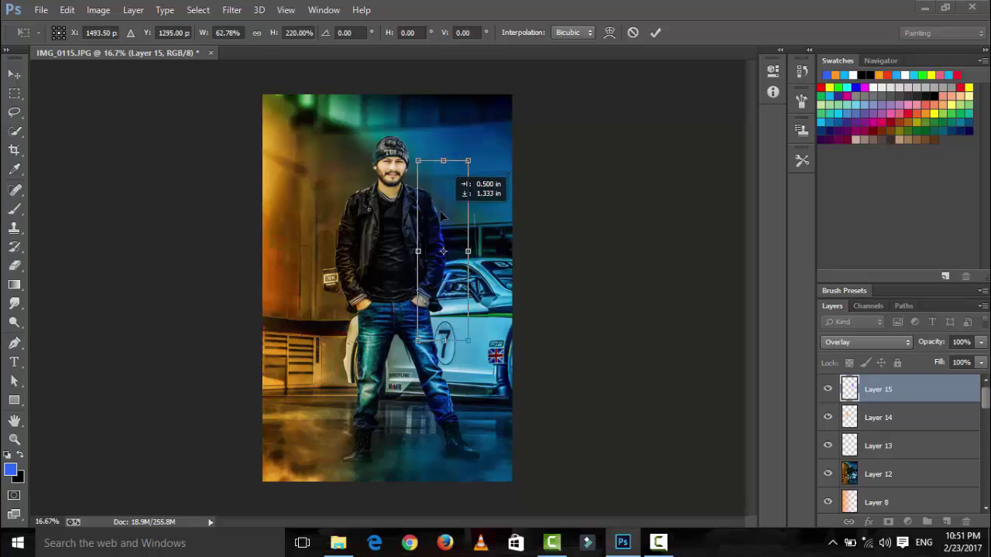
click(655, 33)
click(981, 342)
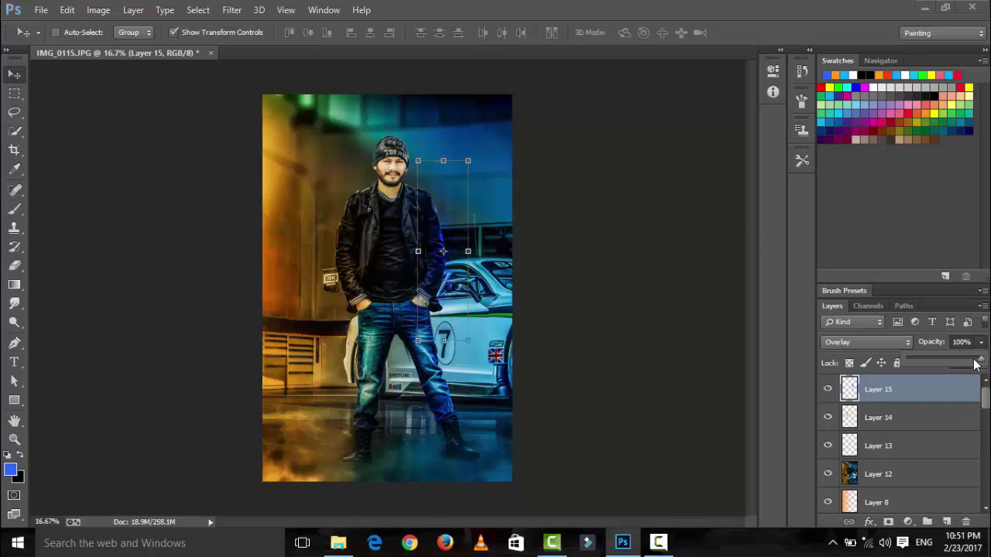
drag(976, 359, 960, 365)
Zoom in to inspect the glows, drop Layer 15 to 58% opacity, and zoom back out
key(m)
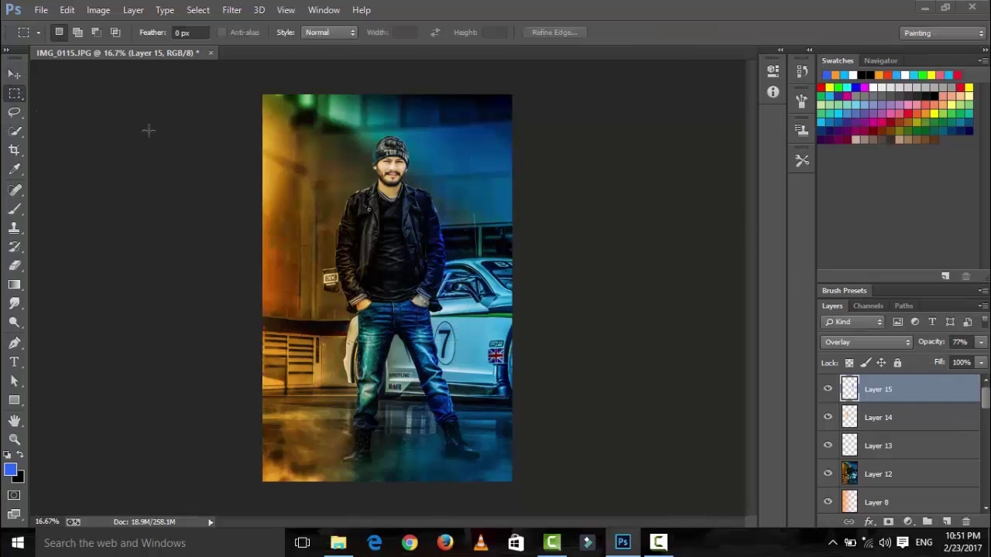
key(ctrl+minus)
key(ctrl+plus)
key(ctrl+plus)
click(981, 341)
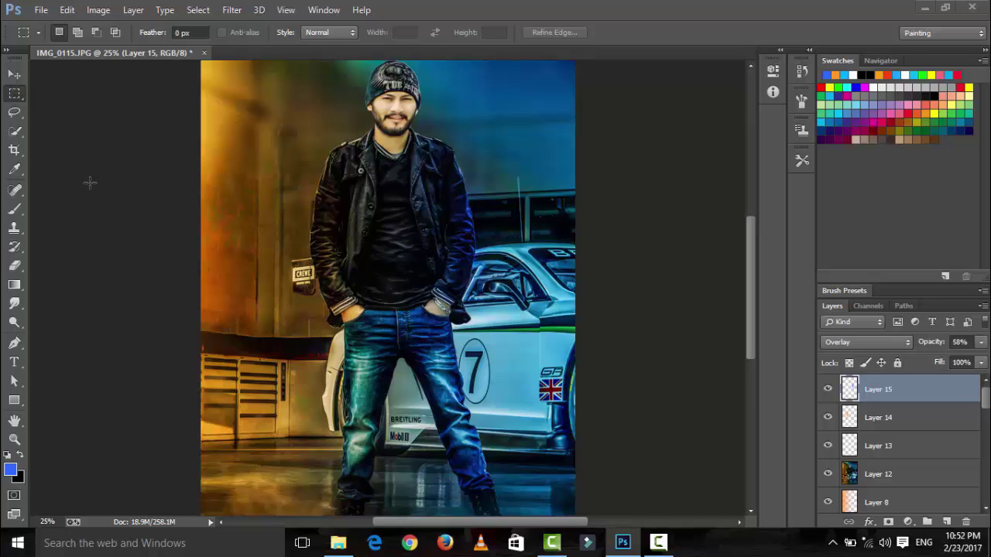
key(ctrl+plus)
key(ctrl+minus)
key(ctrl+minus)
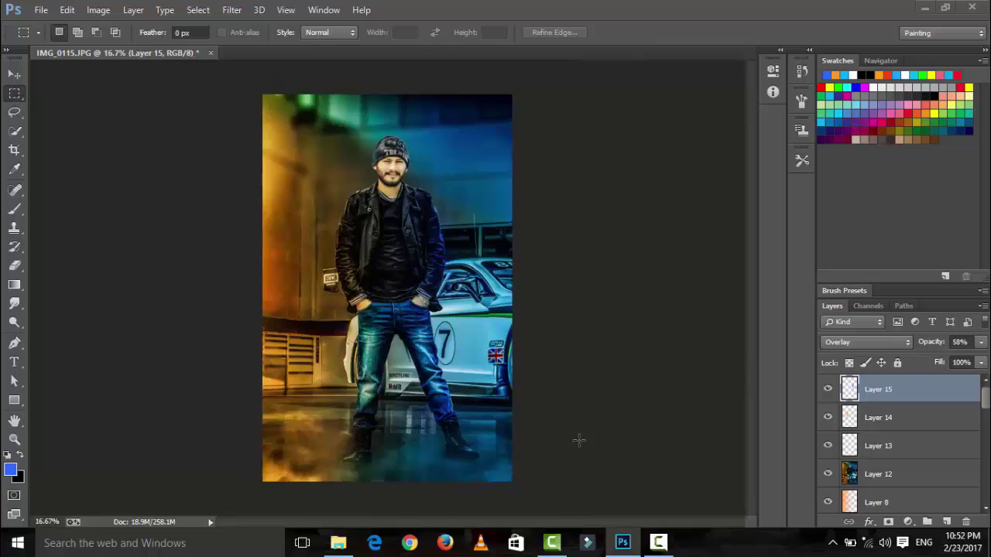